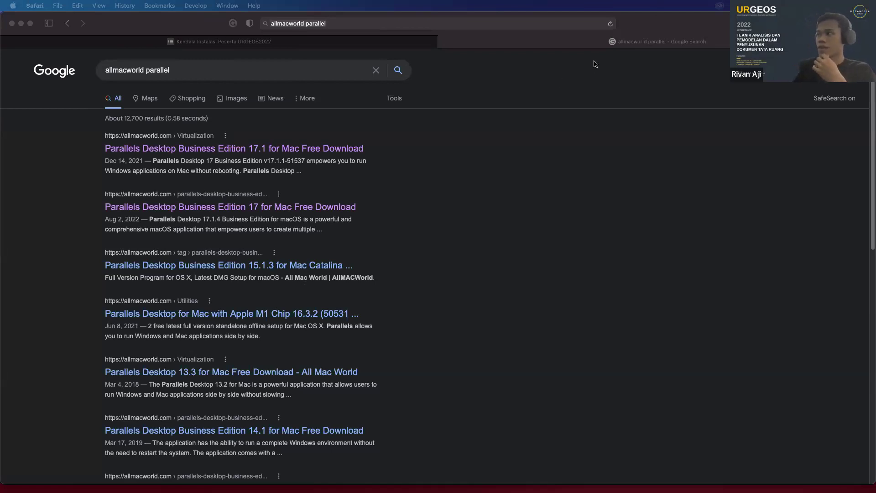
Open Boot Camp Assistant on the Mac, view its introduction beside the search results, and close it
{"action": "left_click_drag", "start_coordinate": [563, 42], "coordinate": [257, 45]}
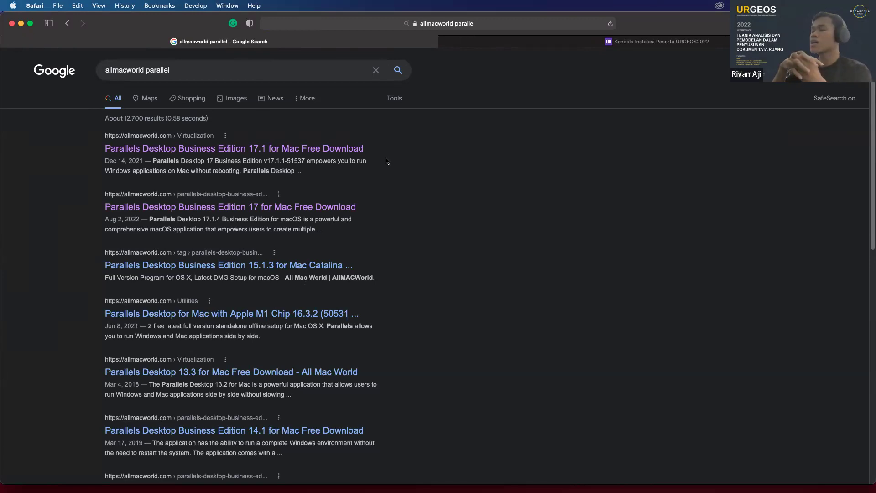
{"action": "key", "text": "super+space"}
{"action": "type", "text": "bootm"}
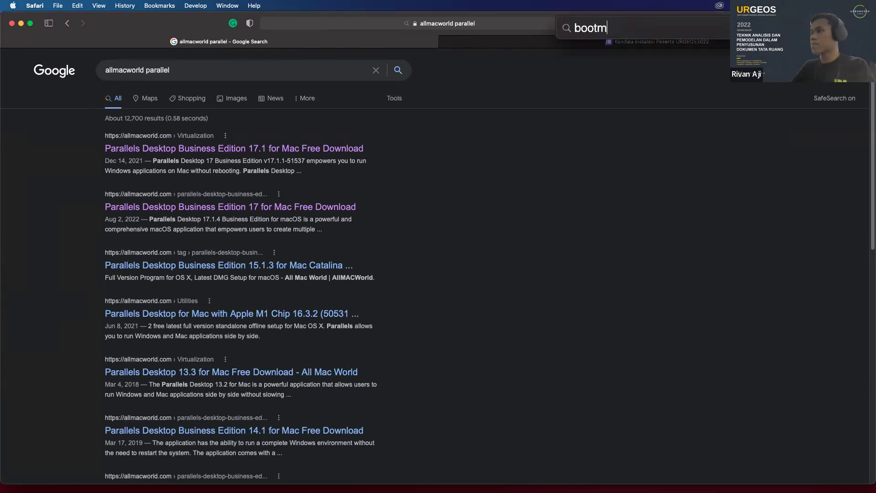
{"action": "key", "text": "BackSpace"}
{"action": "type", "text": "cam"}
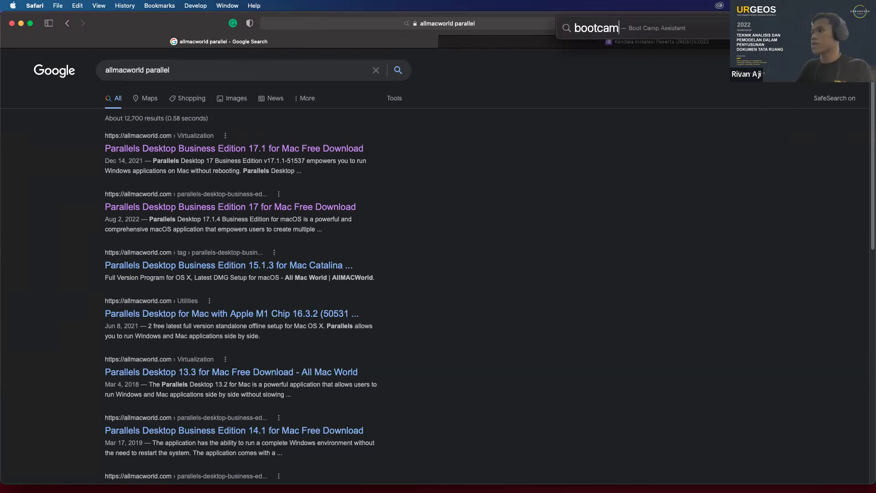
{"action": "key", "text": "Return"}
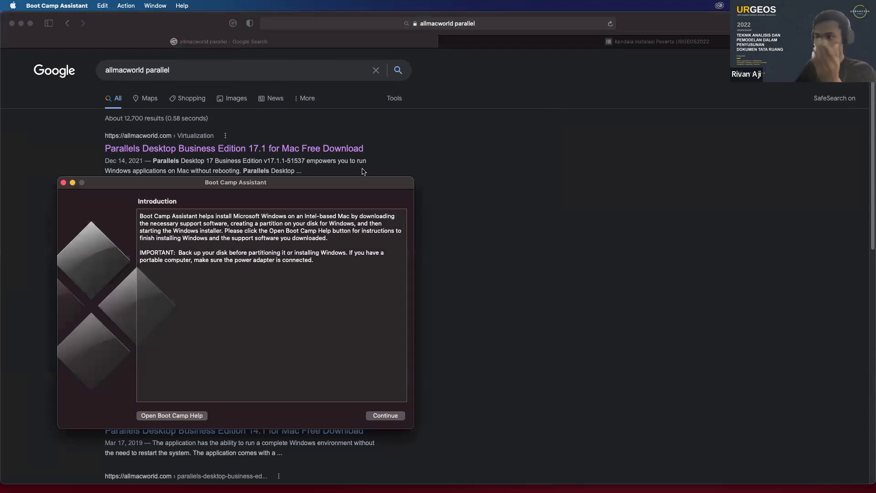
{"action": "left_click_drag", "start_coordinate": [342, 182], "coordinate": [719, 152]}
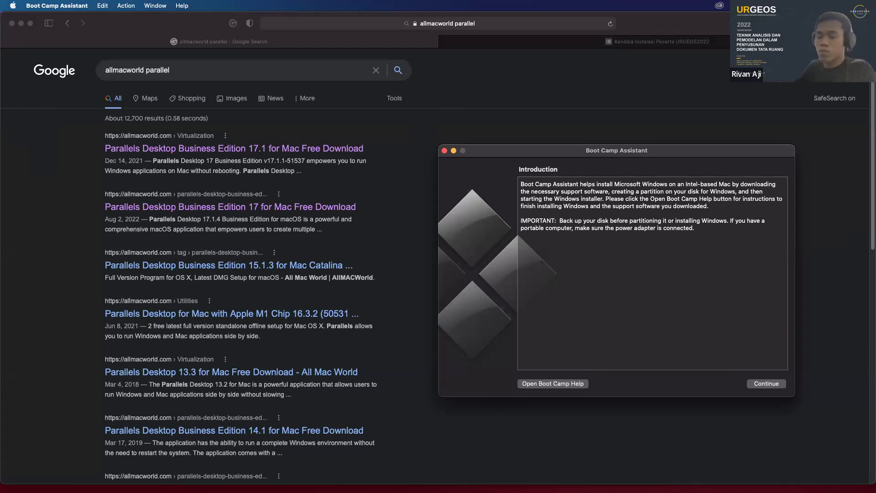
{"action": "left_click", "coordinate": [443, 151]}
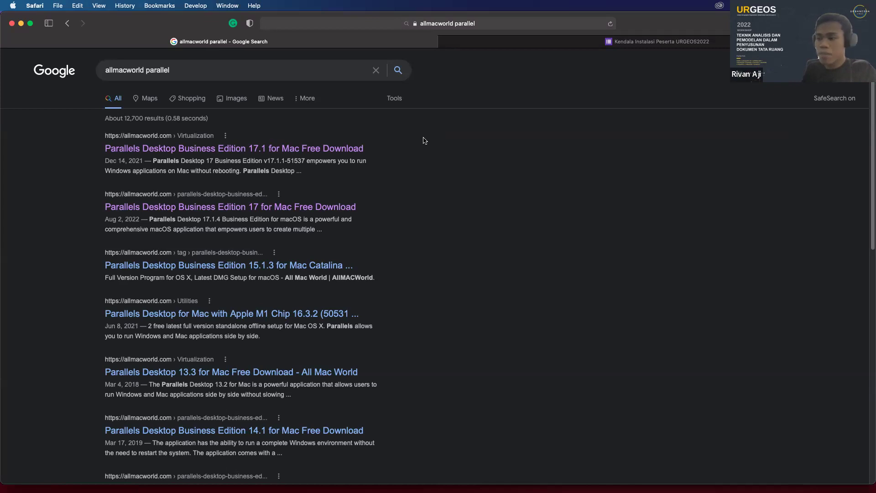
Launch Parallels Desktop, take the Windows 11 virtual machine out of full screen, and start it
{"action": "mouse_move", "coordinate": [438, 490]}
{"action": "left_click", "coordinate": [321, 479]}
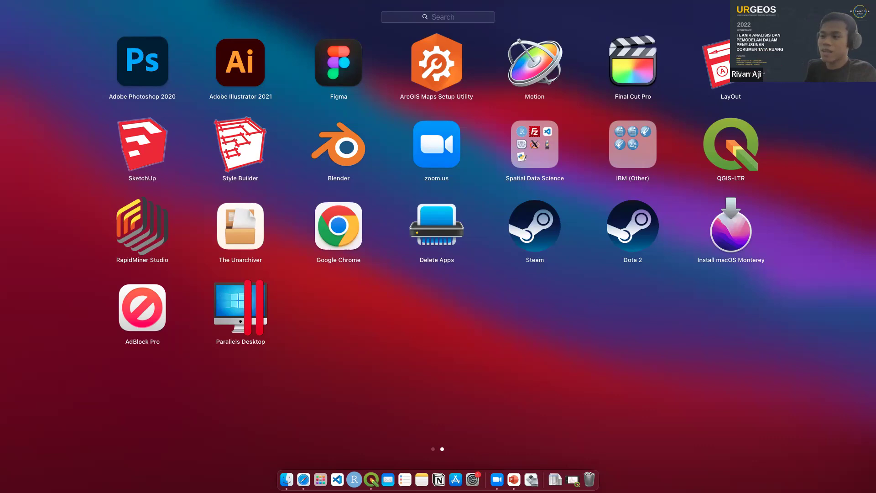
{"action": "left_click", "coordinate": [240, 301]}
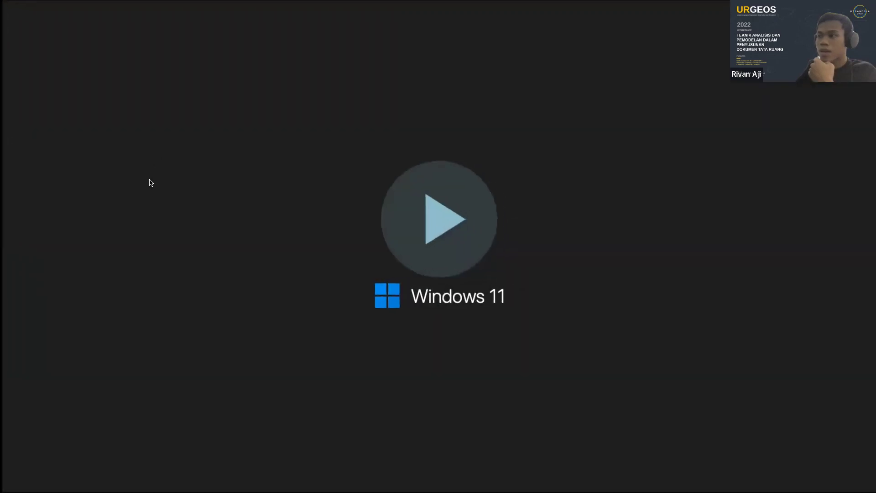
{"action": "left_click", "coordinate": [27, 19]}
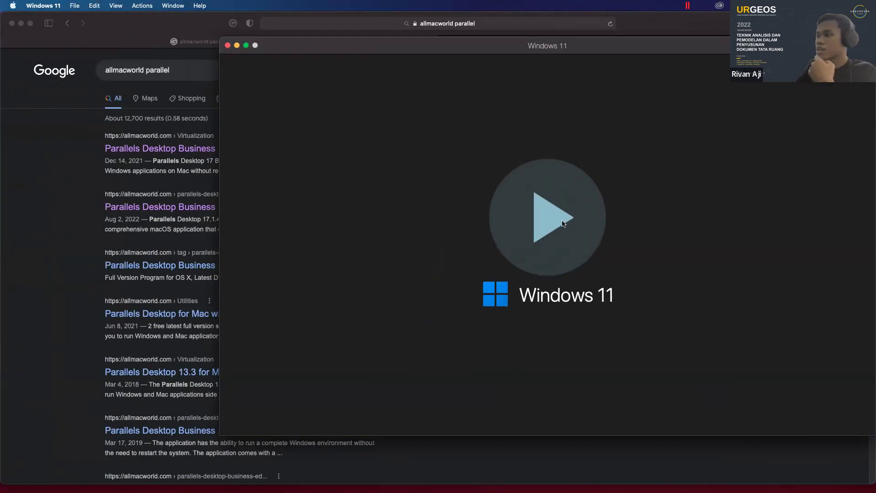
{"action": "left_click", "coordinate": [552, 206]}
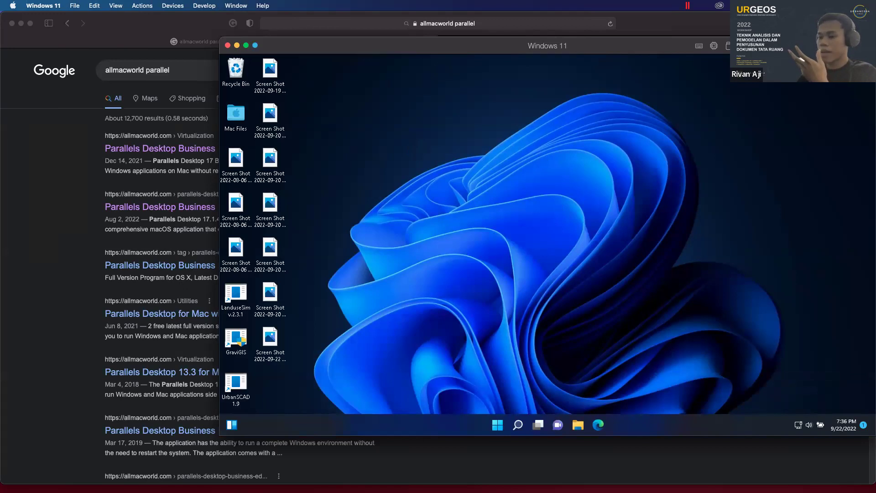
Browse Mac Files, the EXTERNAL on 'Mac' (X:) drive, Documents and This PC in Windows, and close the file window
{"action": "mouse_move", "coordinate": [447, 479]}
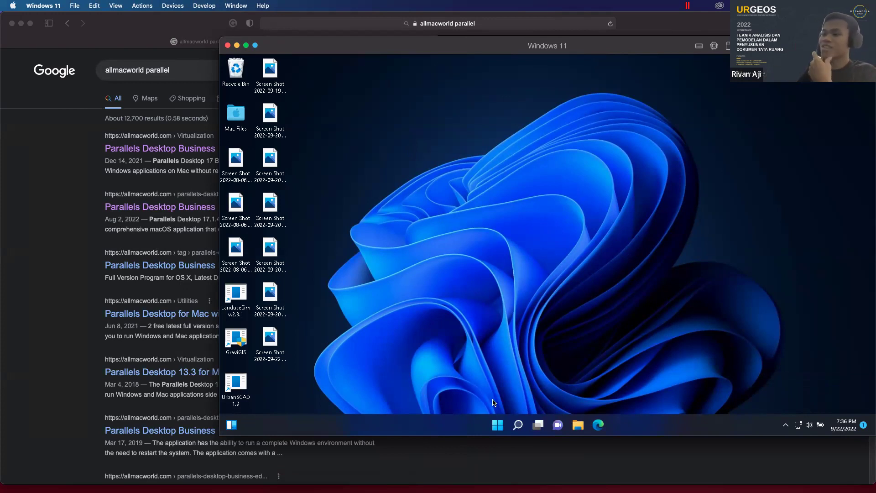
{"action": "left_click", "coordinate": [241, 116]}
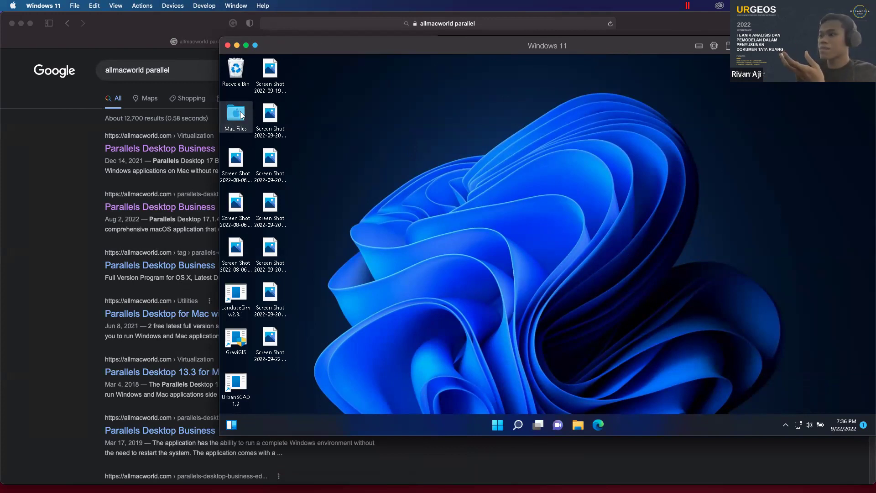
{"action": "double_click", "coordinate": [241, 115]}
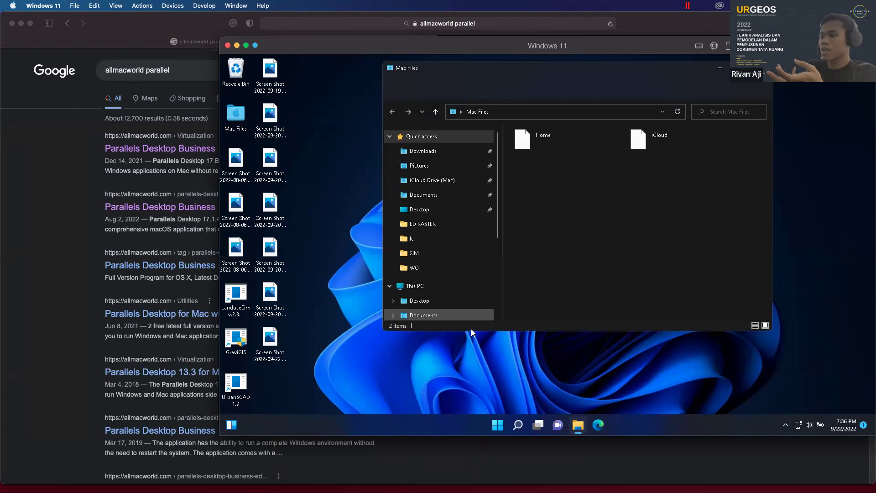
{"action": "scroll", "coordinate": [452, 232], "scroll_direction": "down", "scroll_amount": 2}
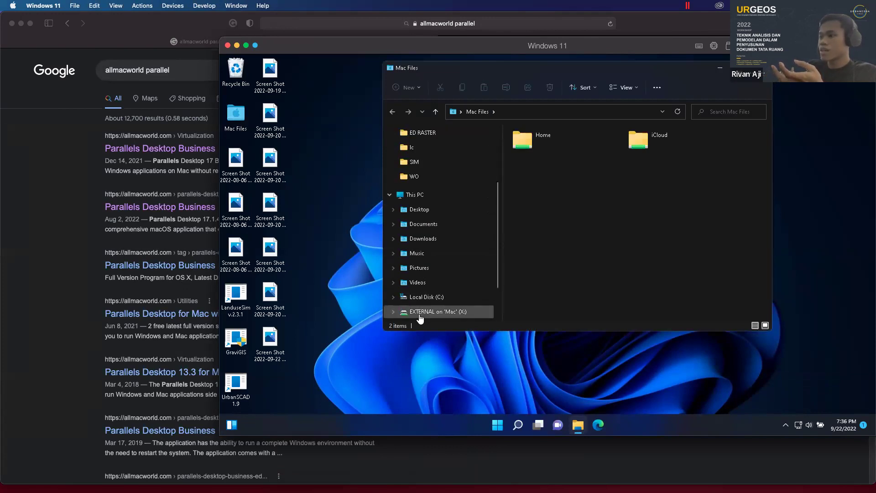
{"action": "left_click", "coordinate": [440, 311]}
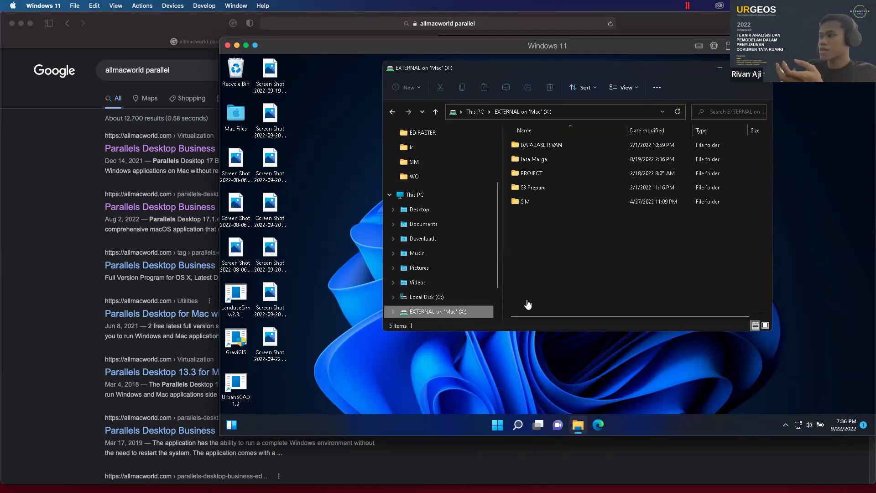
{"action": "left_click", "coordinate": [422, 238]}
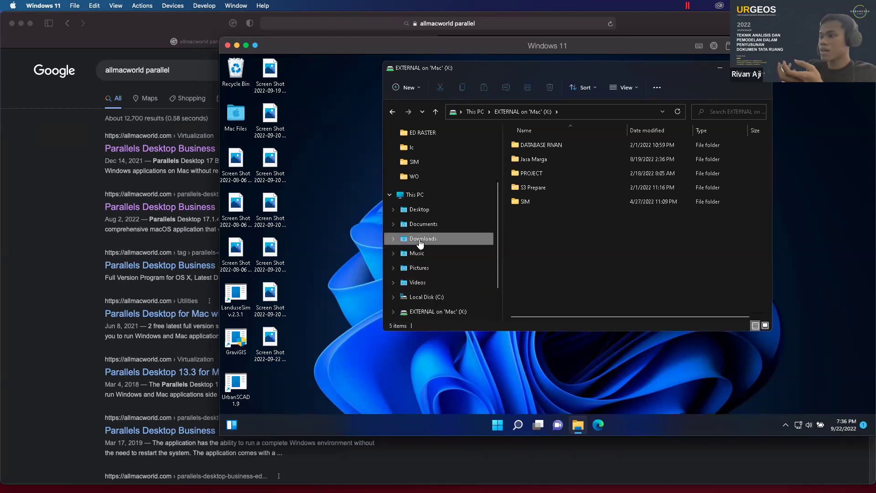
{"action": "left_click", "coordinate": [426, 224]}
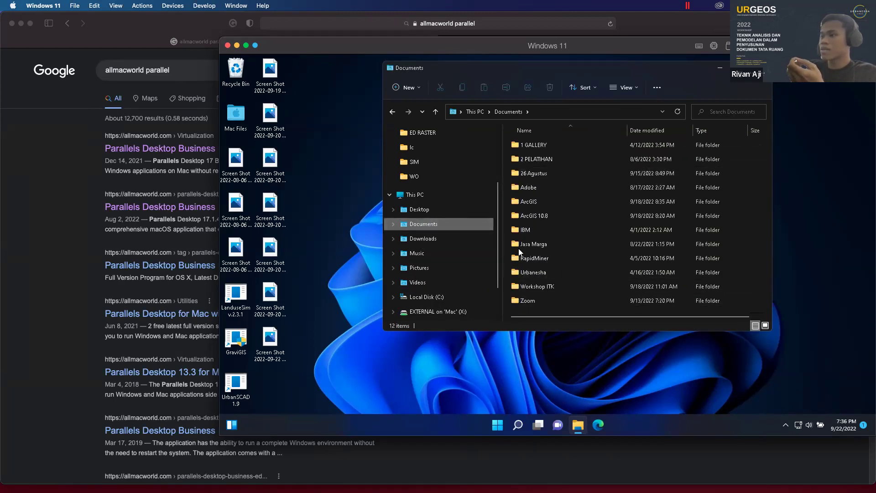
{"action": "left_click", "coordinate": [413, 194]}
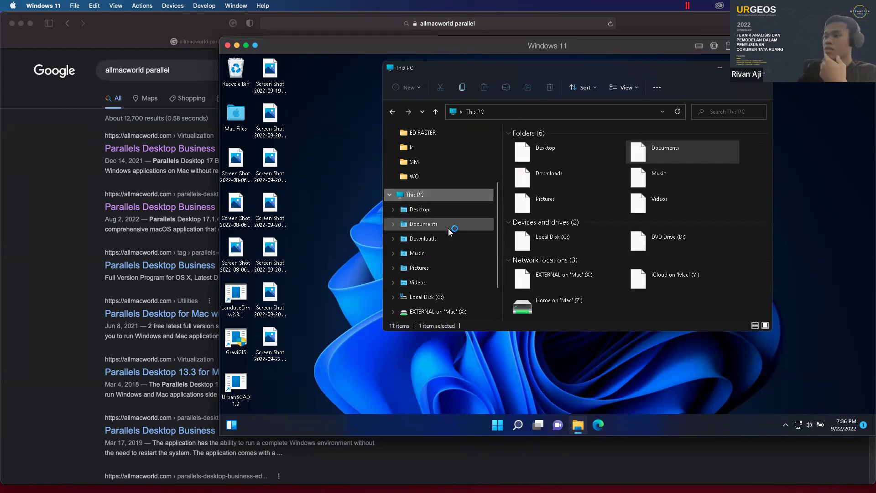
{"action": "scroll", "coordinate": [431, 215], "scroll_direction": "up", "scroll_amount": 2}
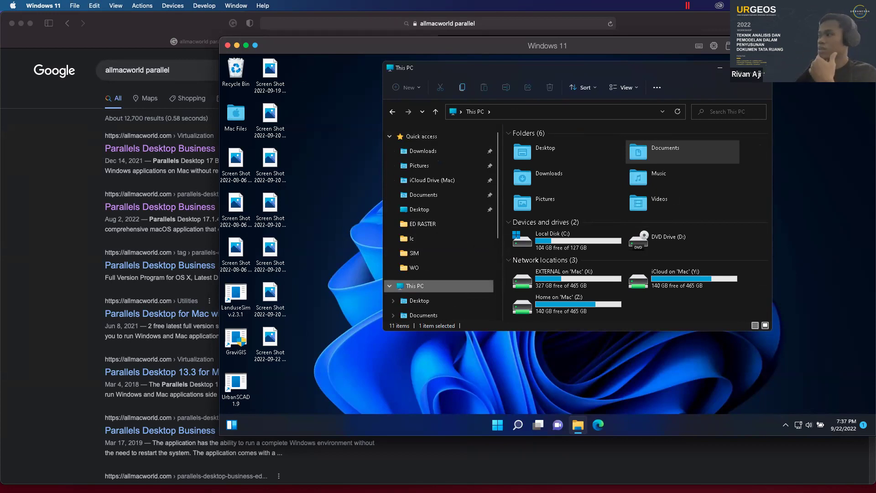
{"action": "left_click", "coordinate": [761, 67]}
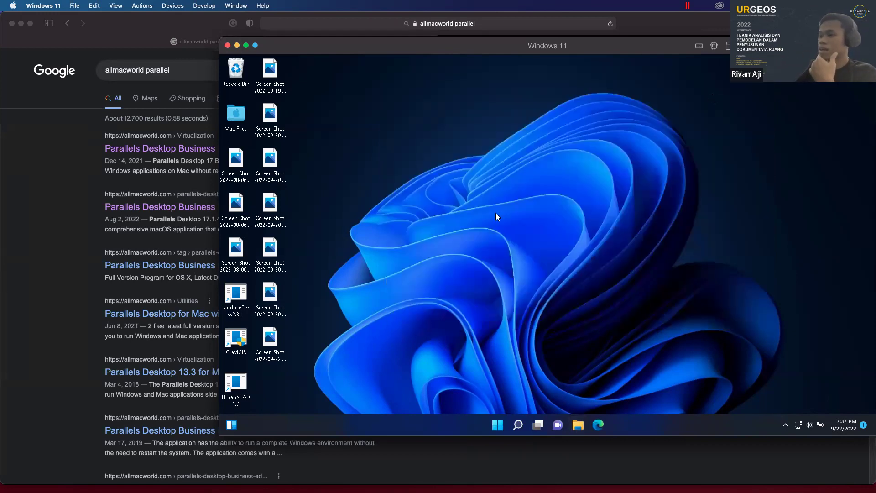
View the image Screen Shot 2022-09-20 at 20.25.04 from the Windows desktop, and close it
{"action": "double_click", "coordinate": [268, 250]}
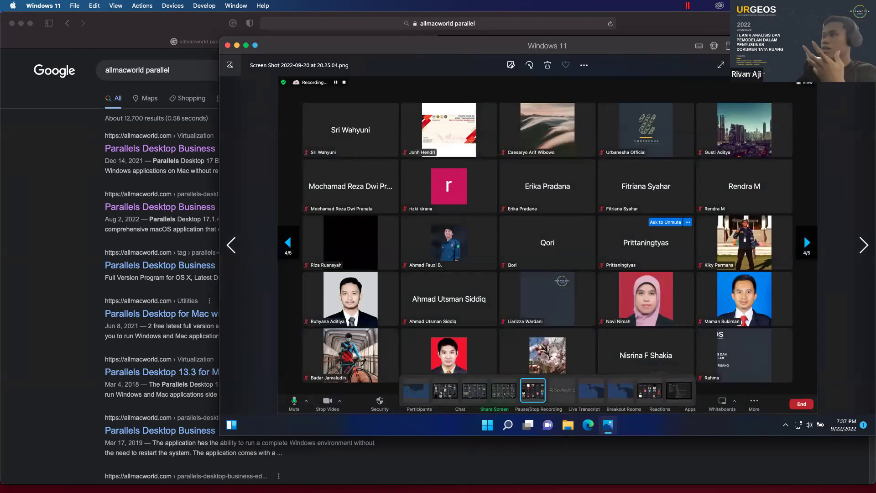
{"action": "left_click", "coordinate": [865, 64]}
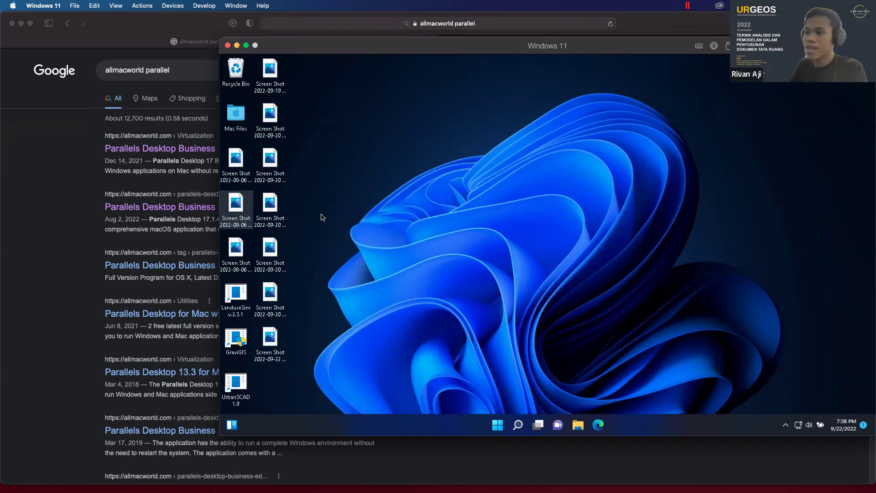
View the Mac's installed applications in Launchpad, and return to the Windows 11 virtual machine
{"action": "mouse_move", "coordinate": [311, 479]}
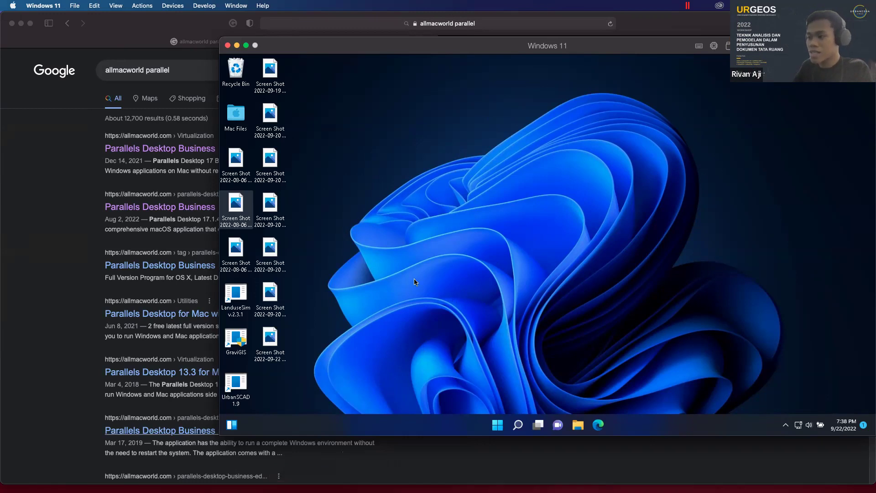
{"action": "left_click", "coordinate": [522, 208]}
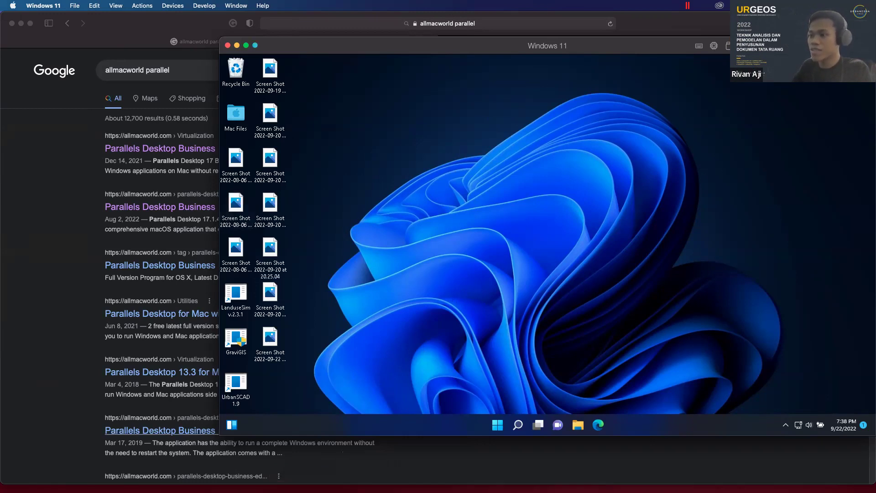
{"action": "mouse_move", "coordinate": [367, 481]}
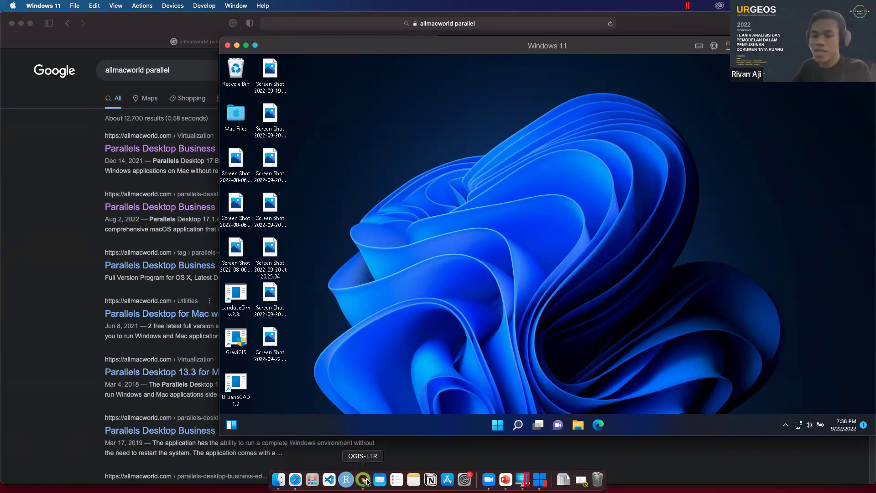
{"action": "left_click", "coordinate": [312, 479]}
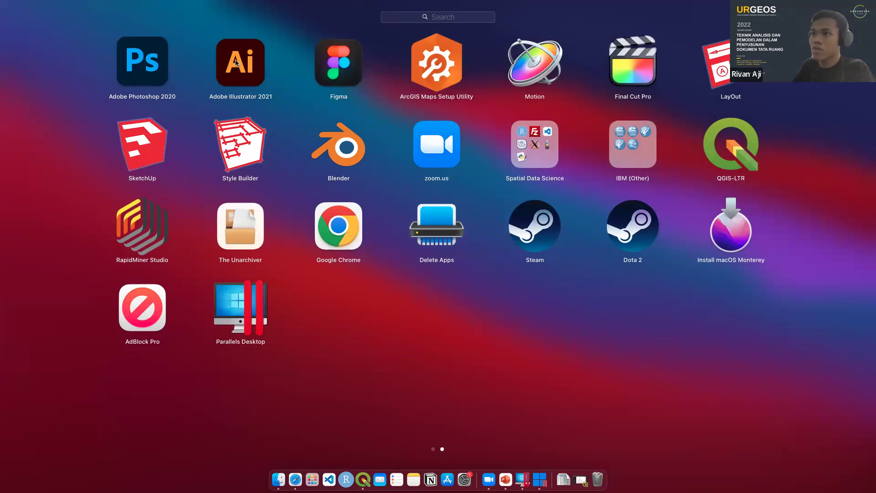
{"action": "left_click", "coordinate": [403, 364]}
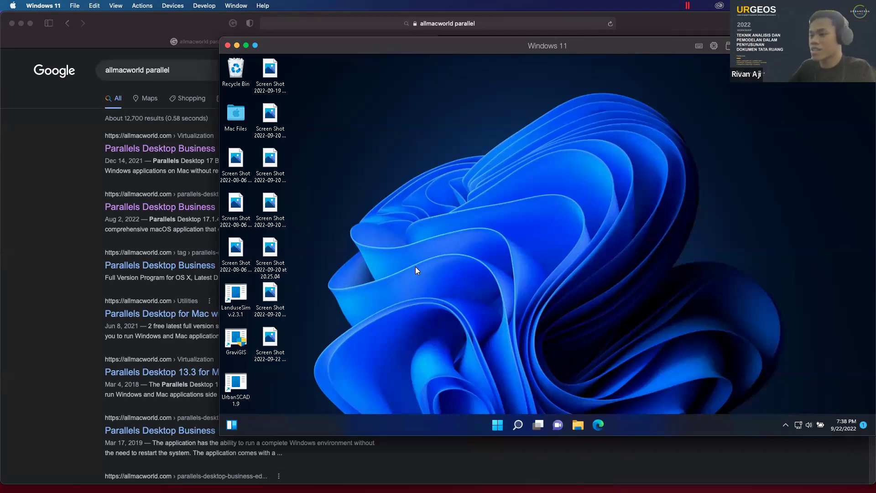
{"action": "mouse_move", "coordinate": [363, 479]}
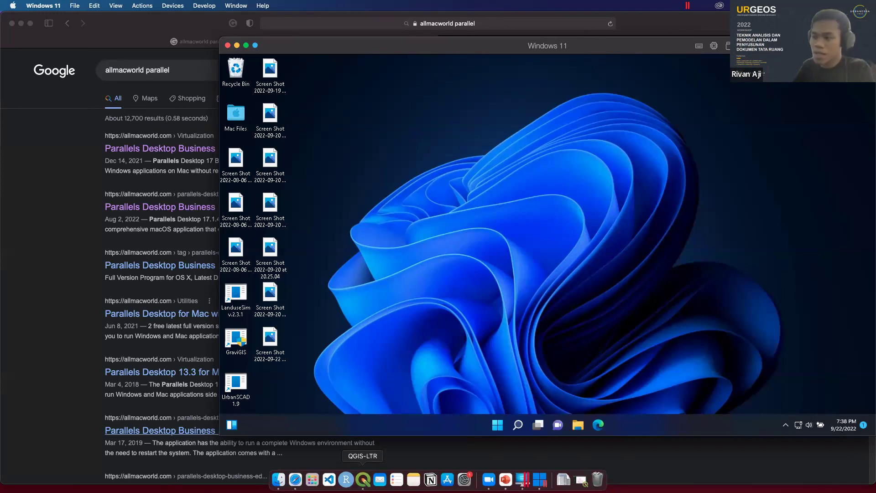
{"action": "mouse_move", "coordinate": [430, 479]}
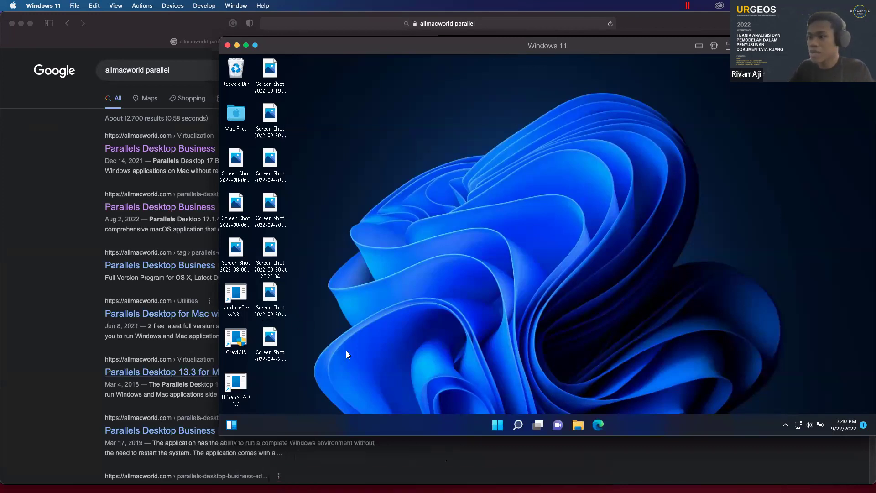
Open the Control Panel's list of programs to uninstall in Windows 11, and select Computer Check version 0.1
{"action": "left_click", "coordinate": [516, 426]}
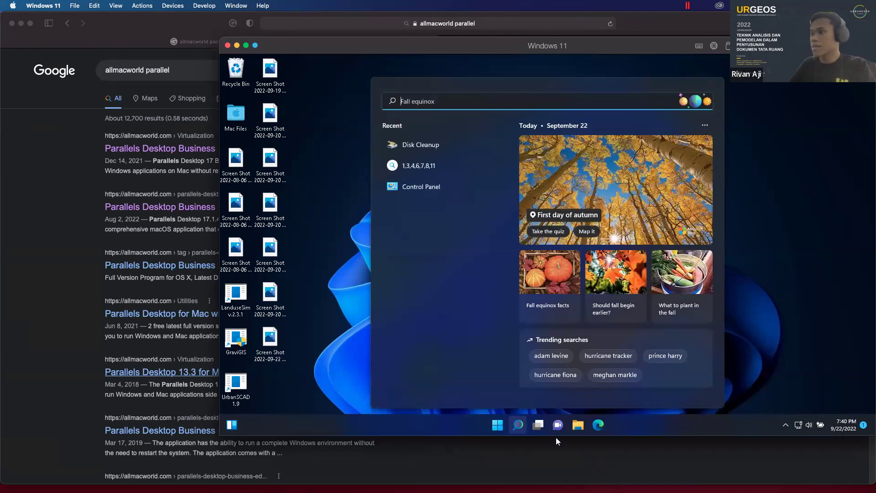
{"action": "left_click", "coordinate": [405, 188]}
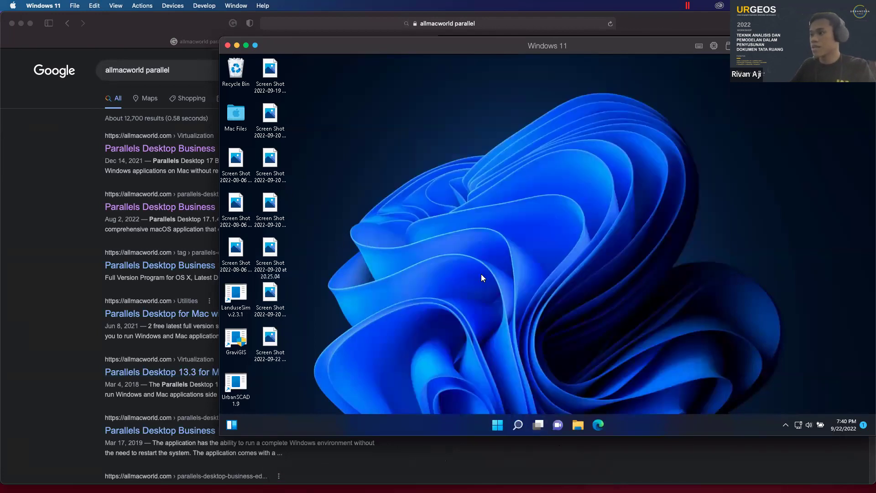
{"action": "left_click", "coordinate": [442, 288]}
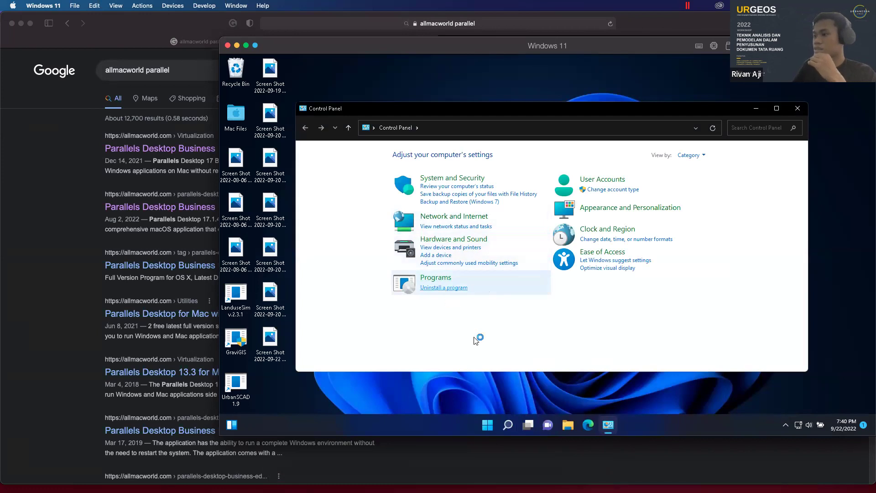
{"action": "left_click", "coordinate": [436, 211]}
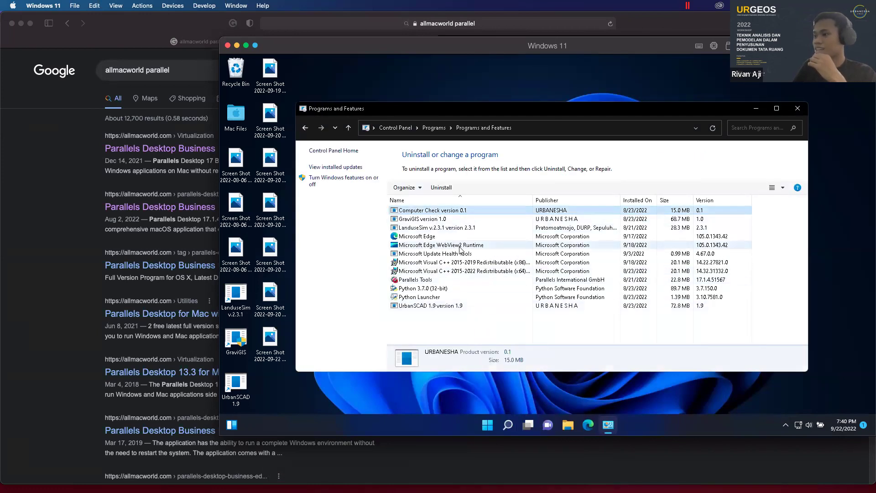
{"action": "key", "text": "Down"}
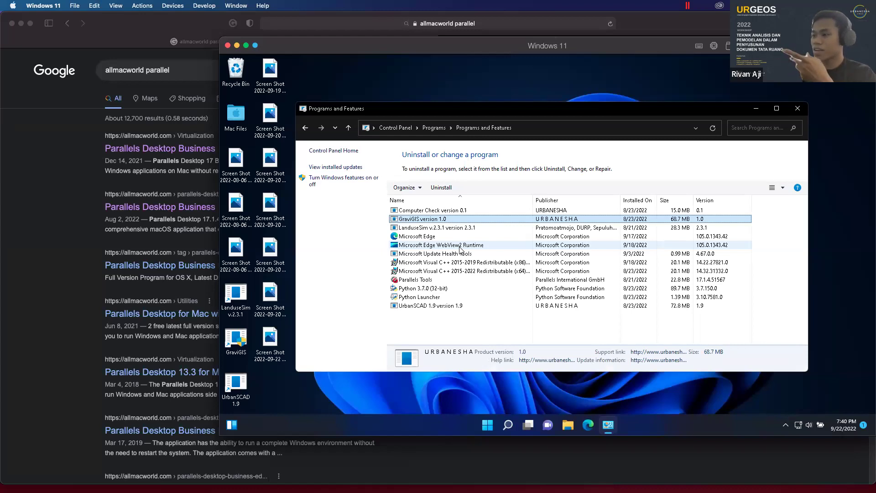
{"action": "key", "text": "Up"}
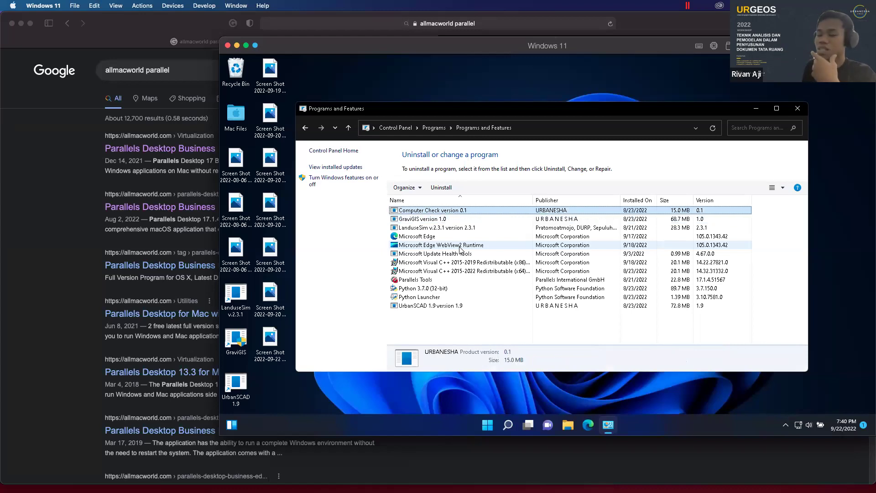
Go through the installed programs from GraviGIS version 1.0 to UrbanSCAD 1.9, and close the Programs and Features window
{"action": "key", "text": "Down"}
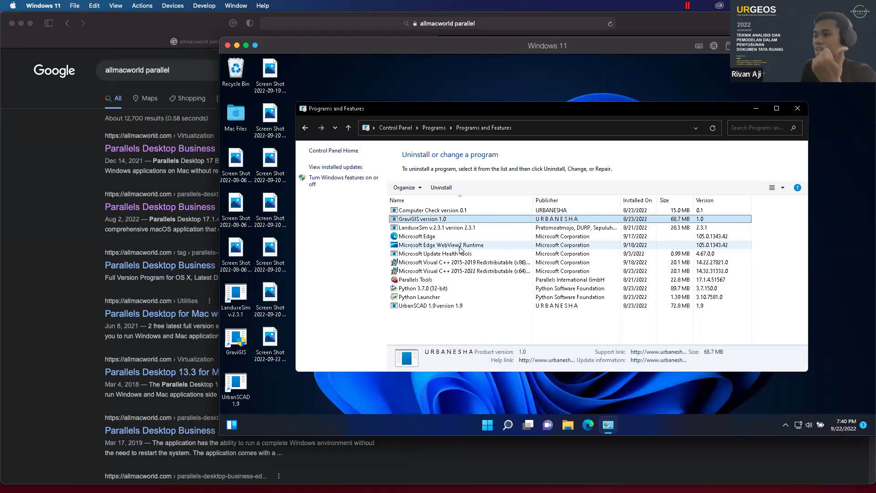
{"action": "key", "text": "Down"}
{"action": "key", "text": "Down"}
{"action": "key", "text": "Down"}
{"action": "key", "text": "Down"}
{"action": "key", "text": "Down"}
{"action": "key", "text": "Down"}
{"action": "key", "text": "Down"}
{"action": "key", "text": "Down"}
{"action": "key", "text": "Down"}
{"action": "key", "text": "Down"}
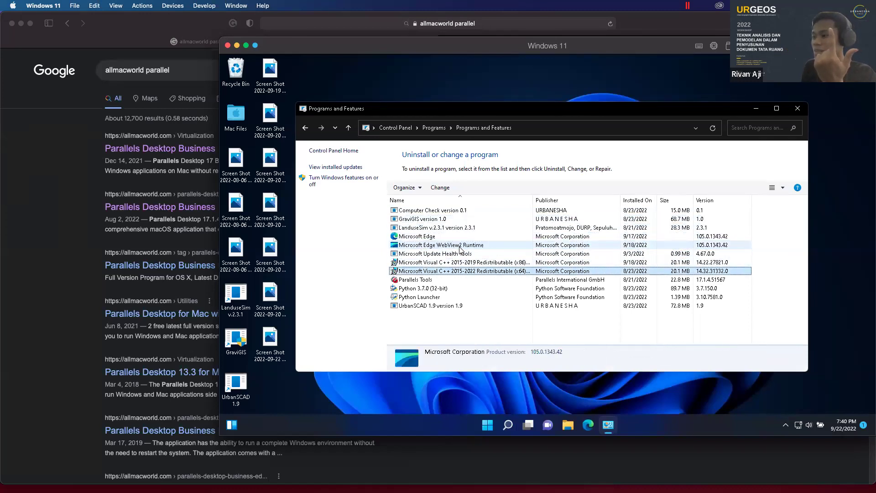
{"action": "key", "text": "Up"}
{"action": "key", "text": "Up"}
{"action": "key", "text": "Down"}
{"action": "key", "text": "Up"}
{"action": "key", "text": "Up"}
{"action": "key", "text": "Up"}
{"action": "key", "text": "Up"}
{"action": "key", "text": "Up"}
{"action": "key", "text": "Up"}
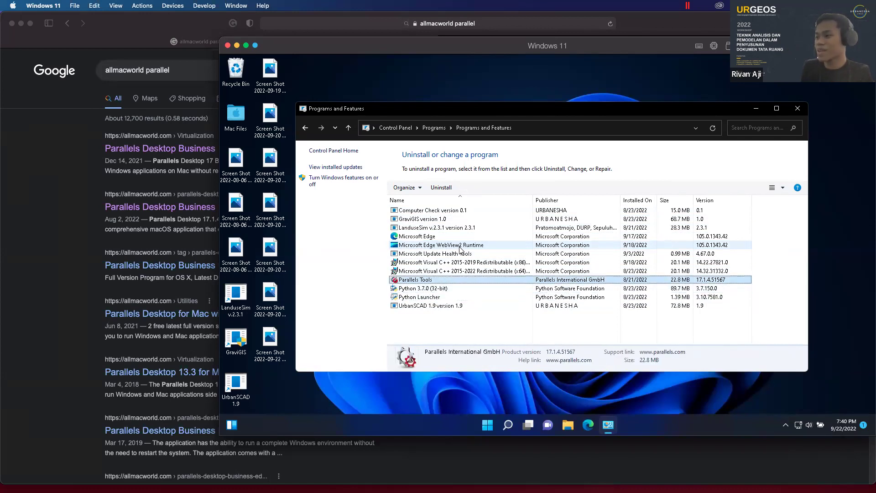
{"action": "key", "text": "Up"}
{"action": "key", "text": "Up"}
{"action": "key", "text": "Up"}
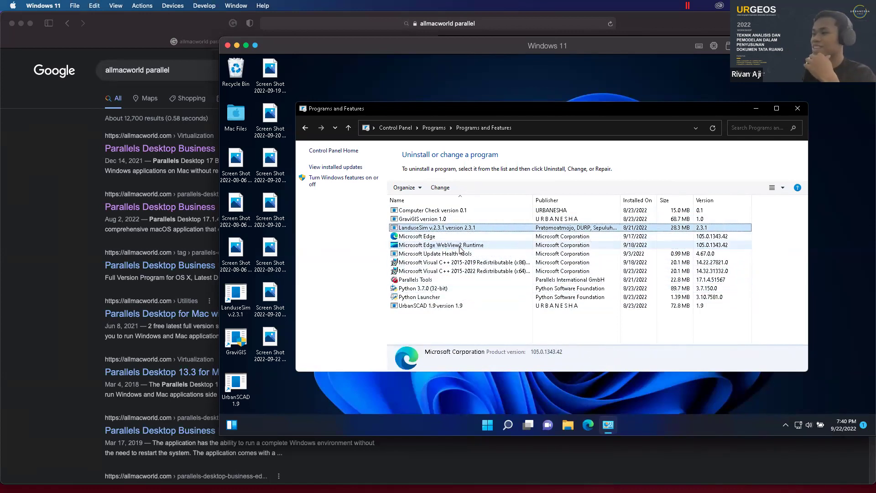
{"action": "key", "text": "Down"}
{"action": "key", "text": "Down"}
{"action": "key", "text": "Down"}
{"action": "key", "text": "Down"}
{"action": "key", "text": "Down"}
{"action": "key", "text": "Down"}
{"action": "key", "text": "Down"}
{"action": "key", "text": "Down"}
{"action": "key", "text": "Down"}
{"action": "key", "text": "Down"}
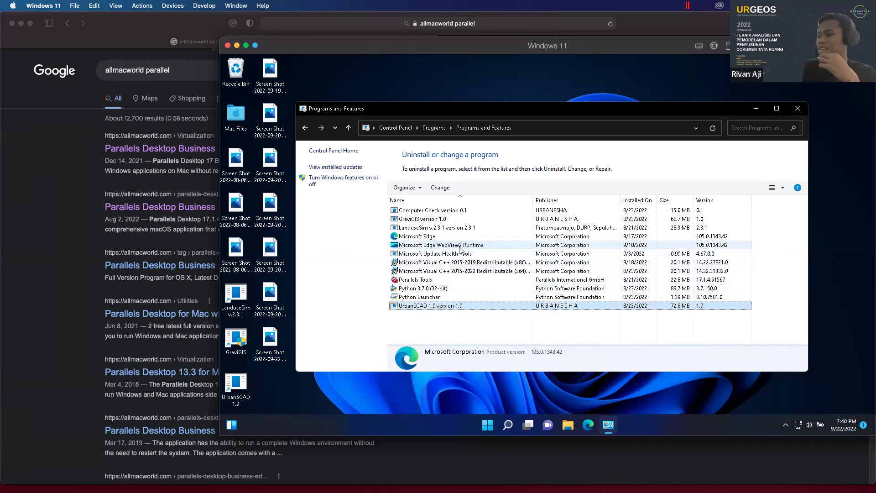
{"action": "key", "text": "Up"}
{"action": "key", "text": "Up"}
{"action": "key", "text": "Up"}
{"action": "key", "text": "Up"}
{"action": "key", "text": "Up"}
{"action": "key", "text": "Up"}
{"action": "key", "text": "Up"}
{"action": "key", "text": "Up"}
{"action": "key", "text": "Up"}
{"action": "key", "text": "Up"}
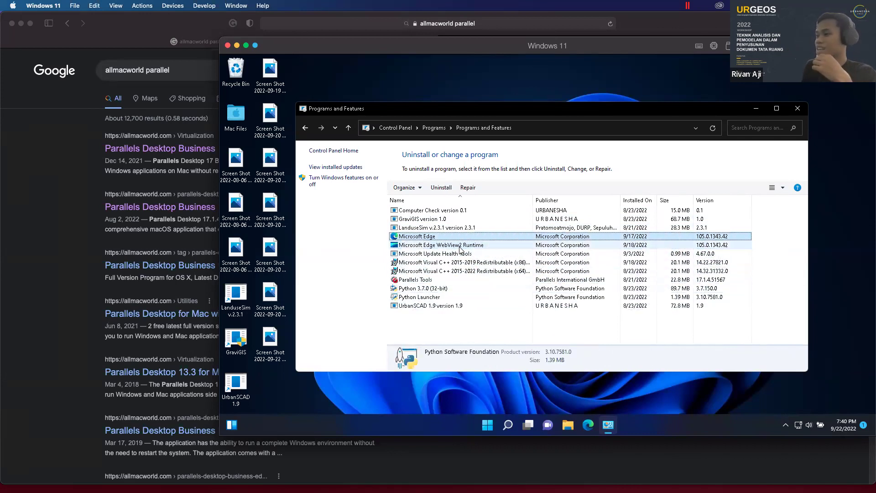
{"action": "key", "text": "Down"}
{"action": "key", "text": "Up"}
{"action": "key", "text": "Down"}
{"action": "key", "text": "Down"}
{"action": "key", "text": "Down"}
{"action": "key", "text": "Down"}
{"action": "key", "text": "Down"}
{"action": "key", "text": "Down"}
{"action": "key", "text": "Down"}
{"action": "key", "text": "Down"}
{"action": "key", "text": "Down"}
{"action": "key", "text": "Down"}
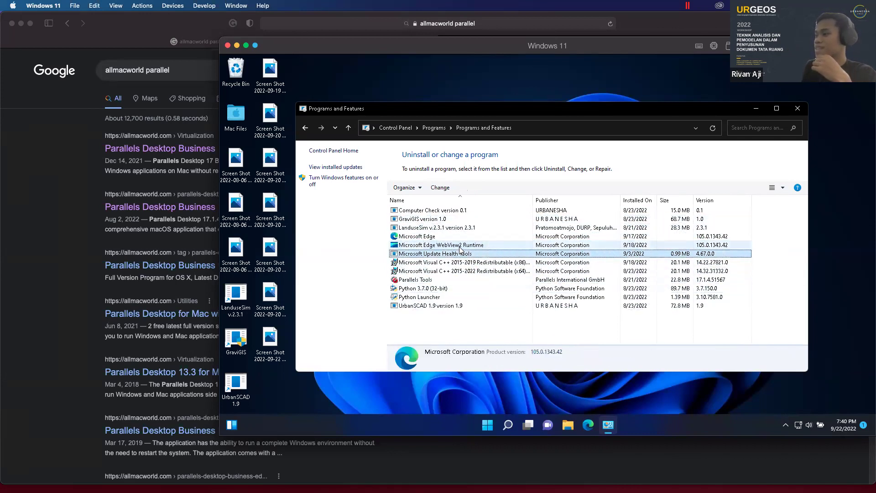
{"action": "key", "text": "Up"}
{"action": "key", "text": "Up"}
{"action": "key", "text": "Up"}
{"action": "key", "text": "Up"}
{"action": "key", "text": "Up"}
{"action": "key", "text": "Up"}
{"action": "key", "text": "Up"}
{"action": "key", "text": "Up"}
{"action": "key", "text": "Up"}
{"action": "key", "text": "Up"}
{"action": "key", "text": "Up"}
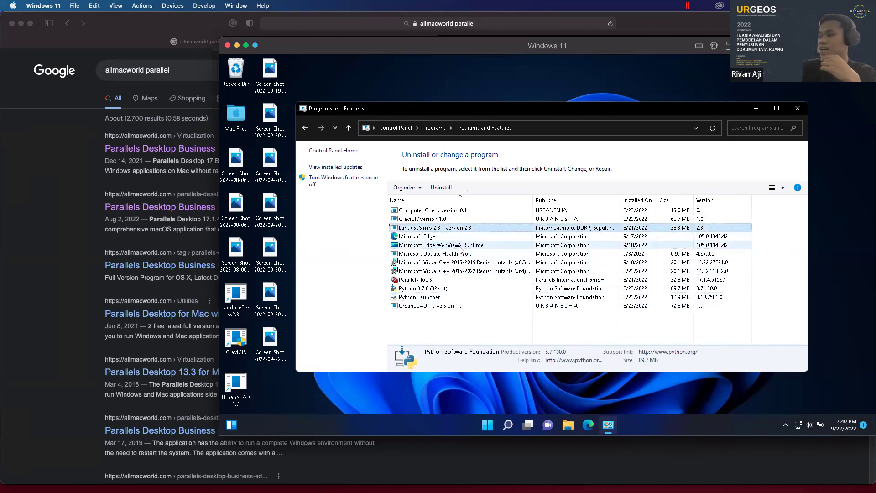
{"action": "key", "text": "Down"}
{"action": "key", "text": "Down"}
{"action": "key", "text": "Down"}
{"action": "key", "text": "Down"}
{"action": "key", "text": "Down"}
{"action": "key", "text": "Down"}
{"action": "key", "text": "Down"}
{"action": "key", "text": "Down"}
{"action": "key", "text": "Down"}
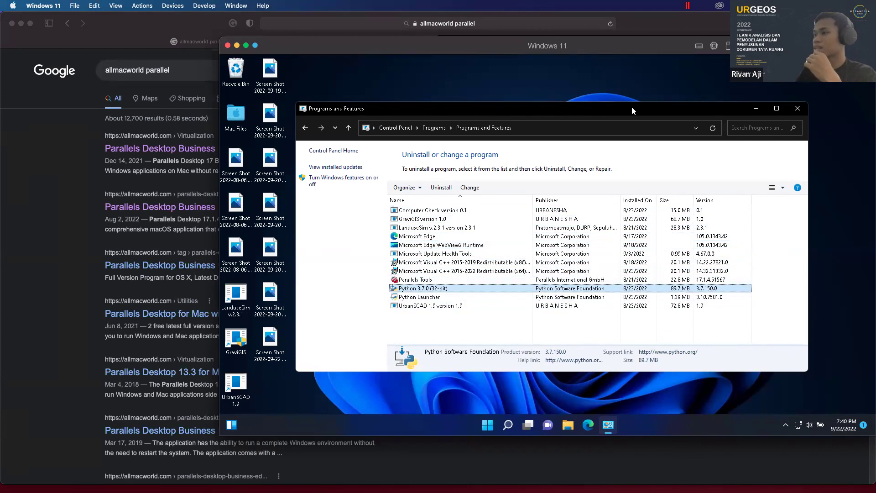
{"action": "left_click", "coordinate": [797, 108]}
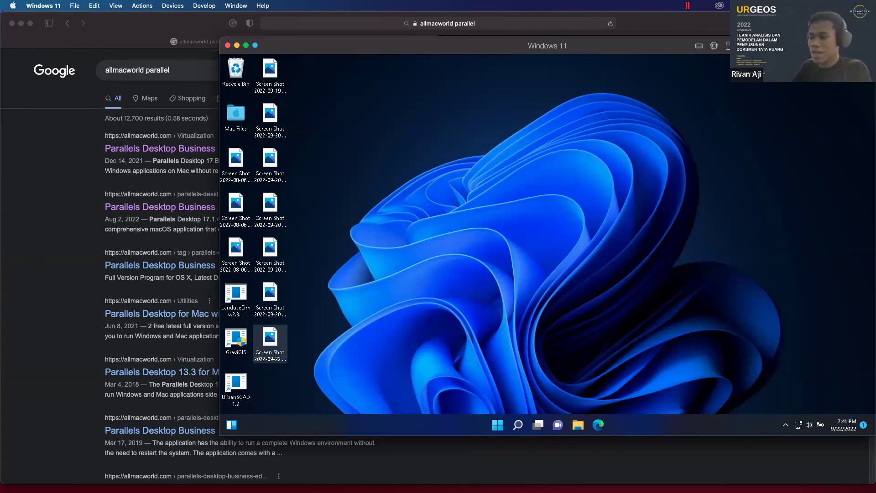
Open QGIS-LTR on the Mac, and switch back and forth between its road map and the Windows 11 virtual machine
{"action": "left_click", "coordinate": [84, 289]}
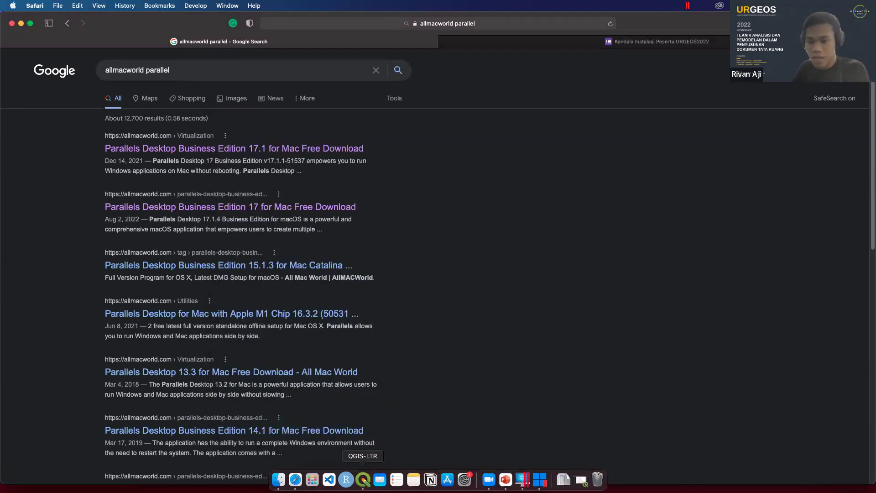
{"action": "left_click", "coordinate": [362, 479]}
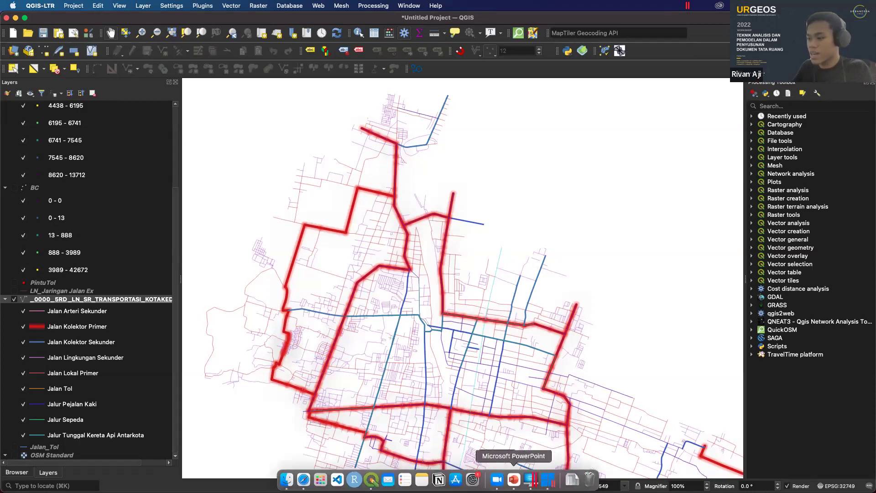
{"action": "left_click", "coordinate": [548, 479]}
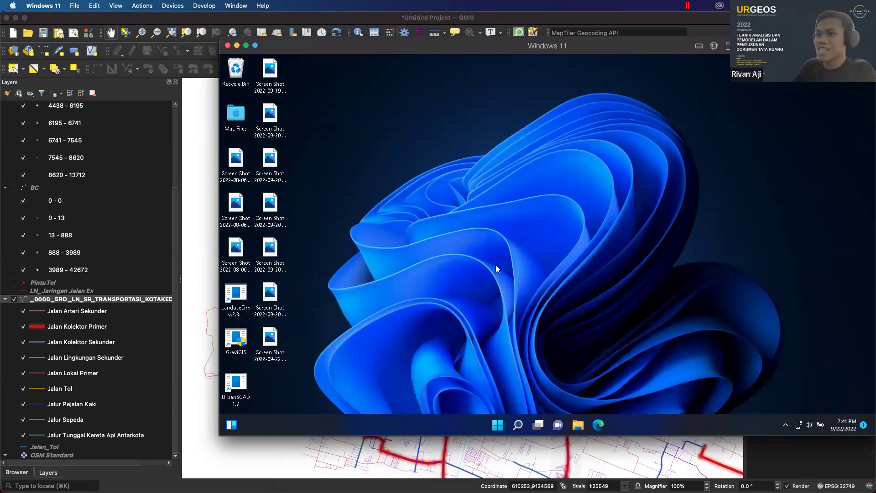
{"action": "left_click", "coordinate": [143, 15]}
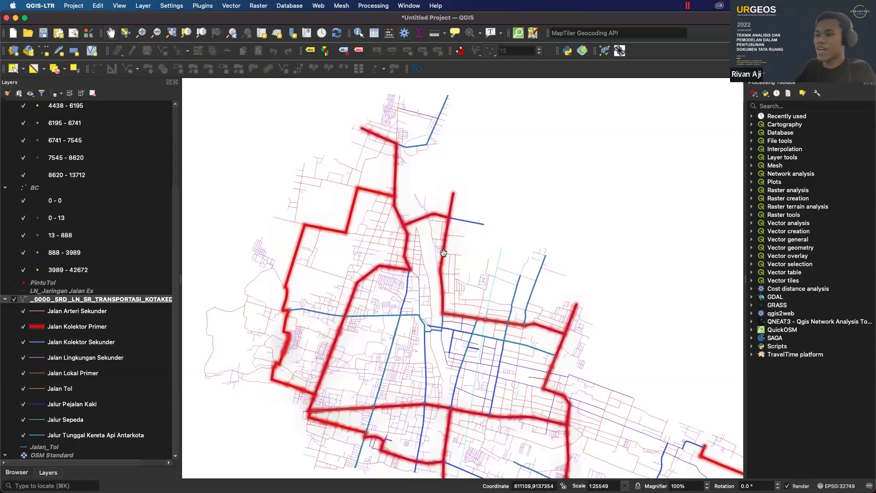
{"action": "mouse_move", "coordinate": [497, 490]}
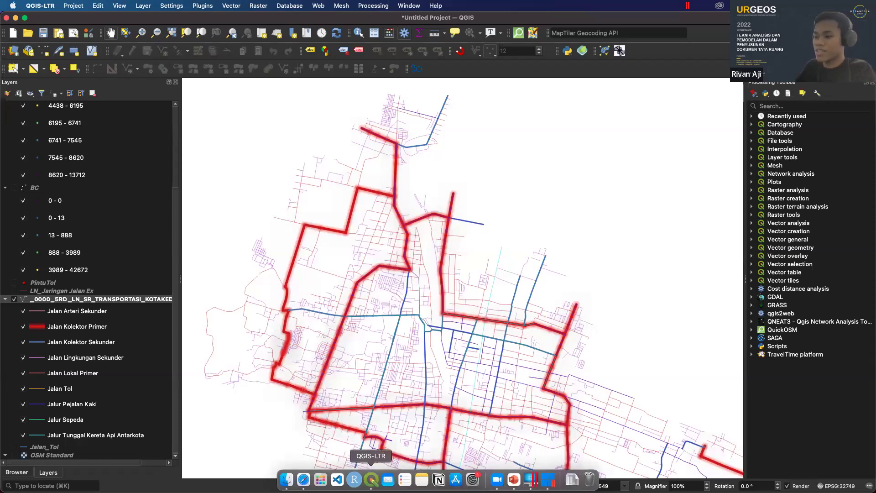
{"action": "left_click", "coordinate": [548, 479]}
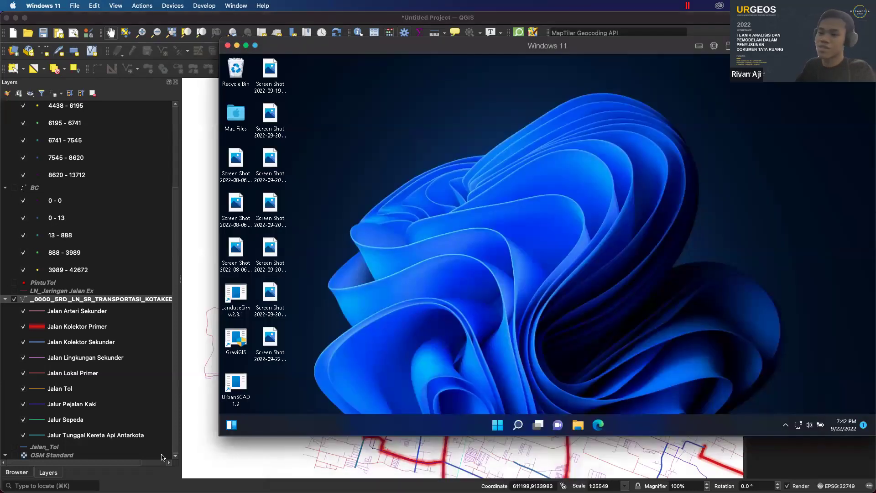
{"action": "left_click", "coordinate": [158, 467]}
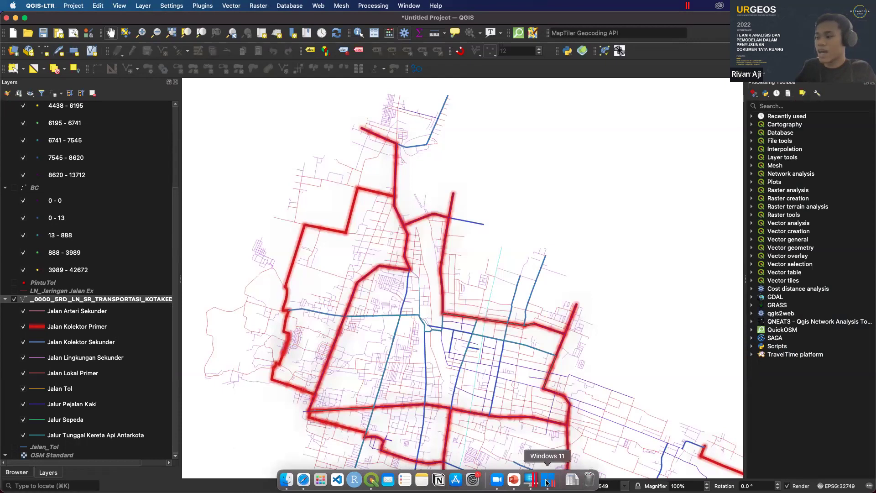
{"action": "left_click", "coordinate": [530, 479]}
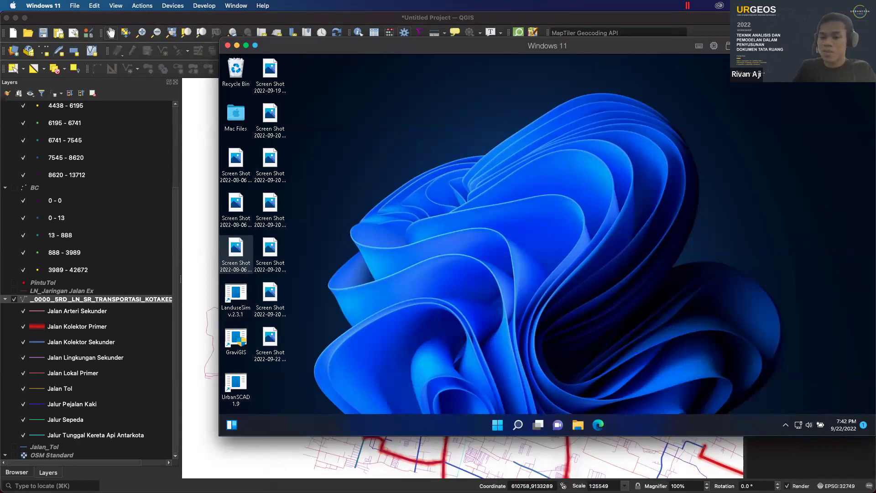
{"action": "left_click", "coordinate": [152, 480]}
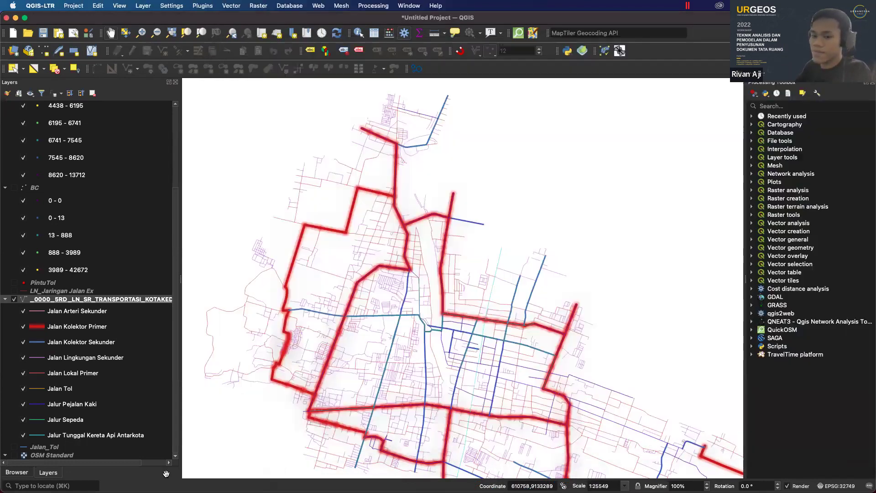
Minimize the QGIS and Windows 11 windows, and return to the allmacworld parallel search results in Safari
{"action": "left_click", "coordinate": [16, 18]}
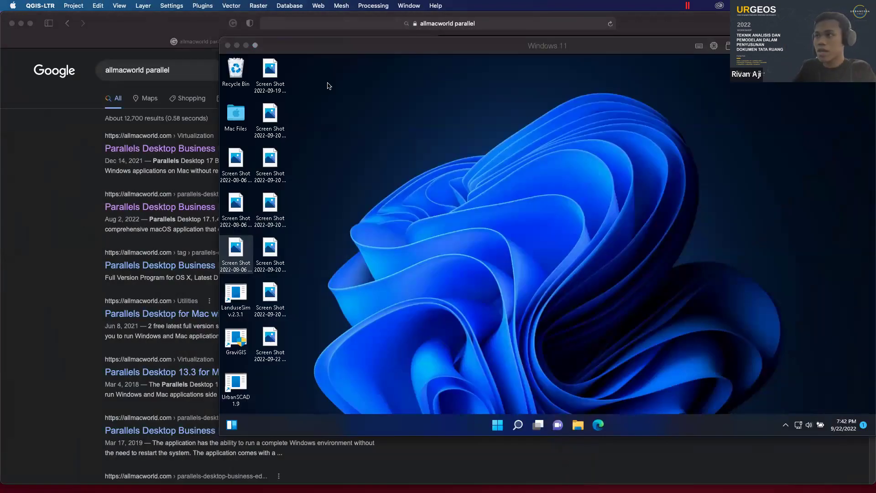
{"action": "left_click", "coordinate": [236, 45]}
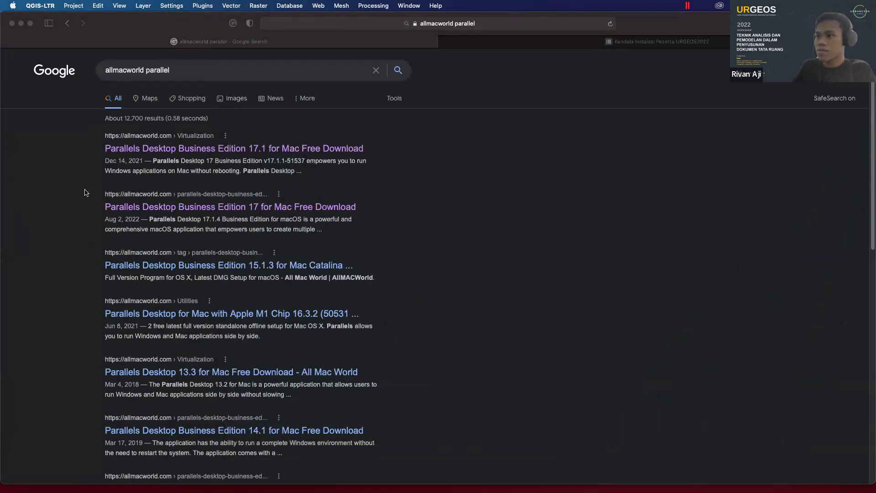
{"action": "left_click", "coordinate": [85, 192]}
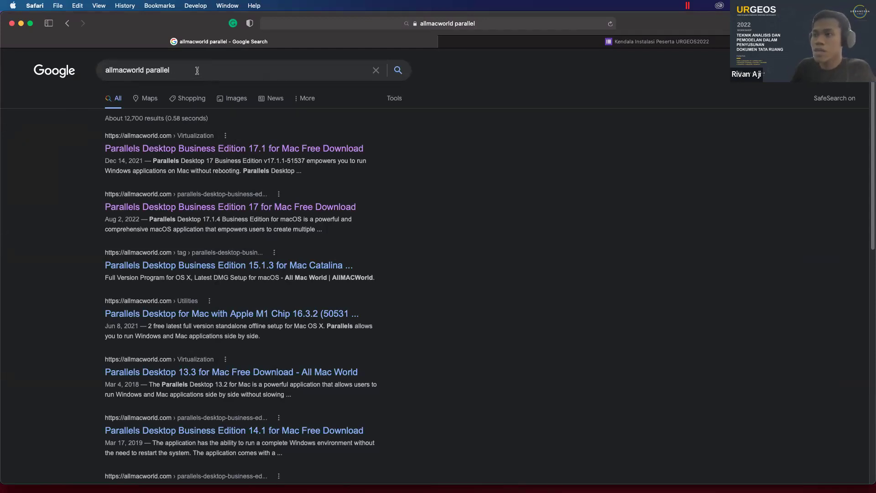
Open the Parallels Desktop Business Edition 17.1 for Mac result in a new tab, and switch to that tab
{"action": "left_click_drag", "start_coordinate": [197, 70], "coordinate": [98, 64]}
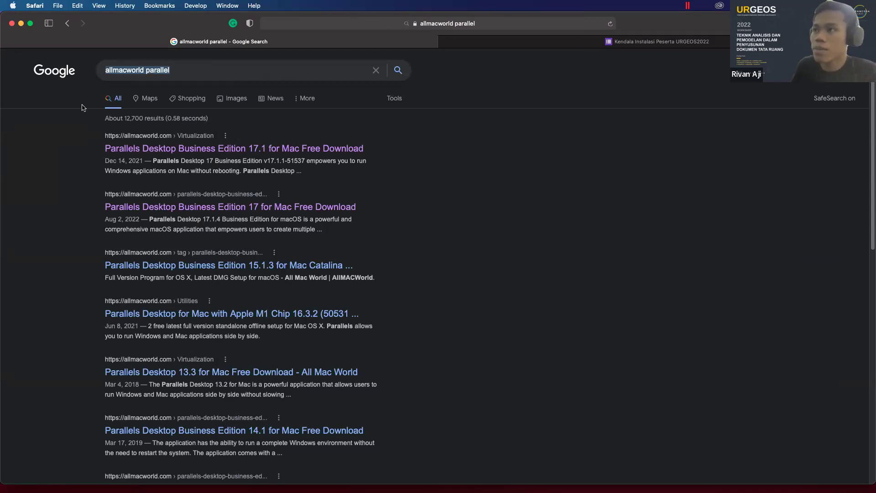
{"action": "right_click", "coordinate": [145, 138]}
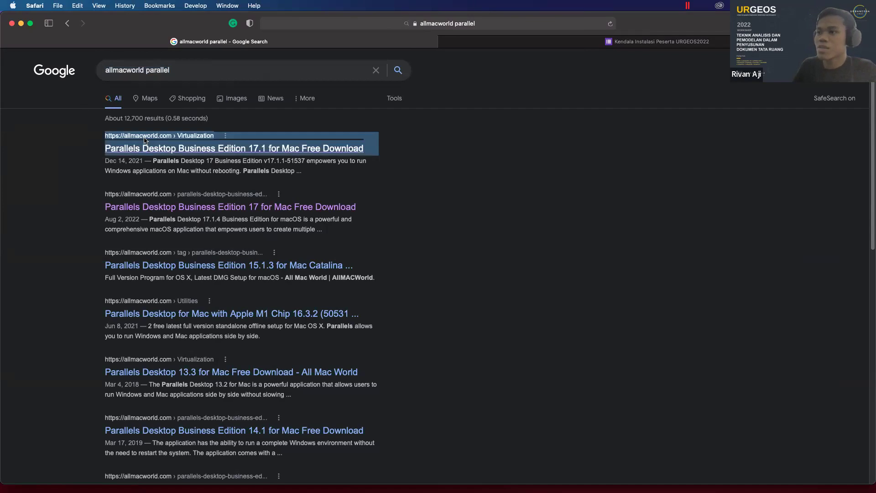
{"action": "left_click", "coordinate": [180, 143]}
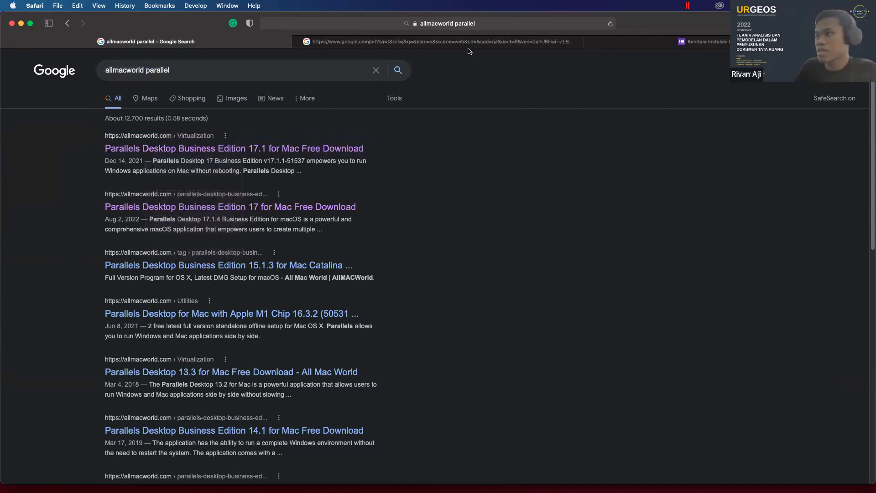
{"action": "left_click", "coordinate": [470, 42]}
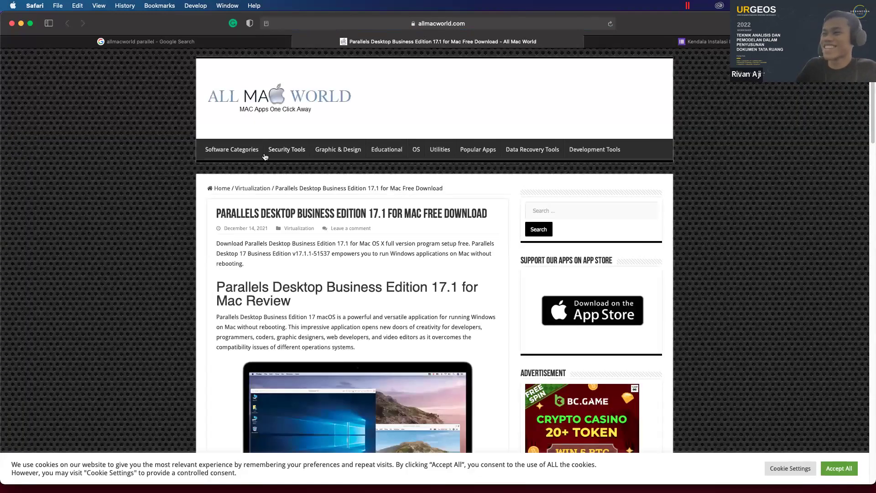
Go to the All Mac World home page, and browse the Mac application listings through pages 2 and 3
{"action": "left_click", "coordinate": [223, 189]}
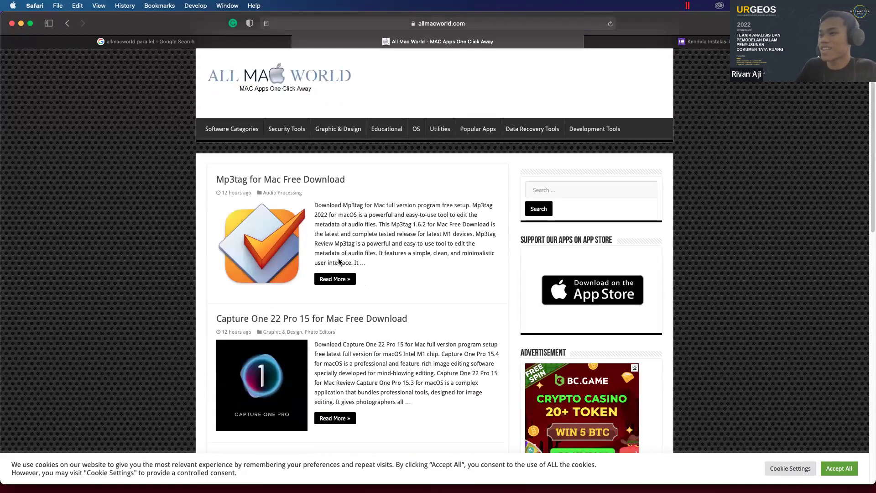
{"action": "scroll", "coordinate": [339, 260], "scroll_direction": "down", "scroll_amount": 10}
{"action": "scroll", "coordinate": [339, 262], "scroll_direction": "down", "scroll_amount": 3}
{"action": "left_click", "coordinate": [226, 393]}
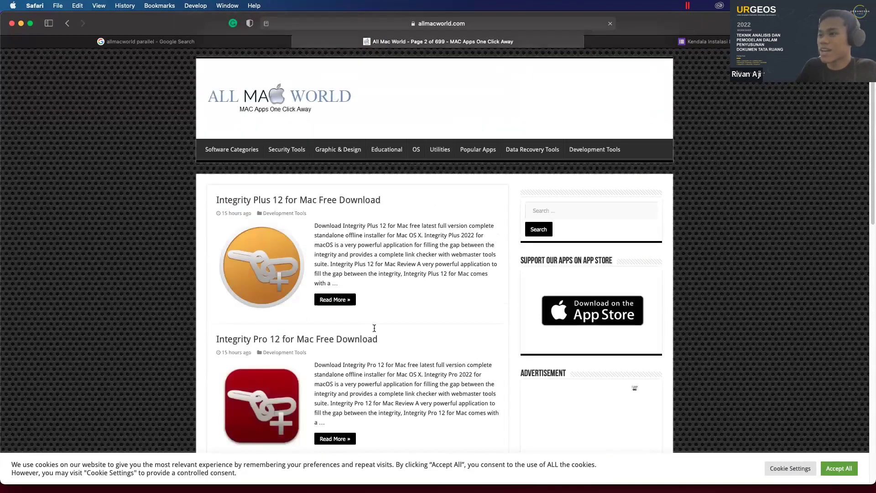
{"action": "scroll", "coordinate": [372, 326], "scroll_direction": "down", "scroll_amount": 10}
{"action": "scroll", "coordinate": [373, 326], "scroll_direction": "down", "scroll_amount": 3}
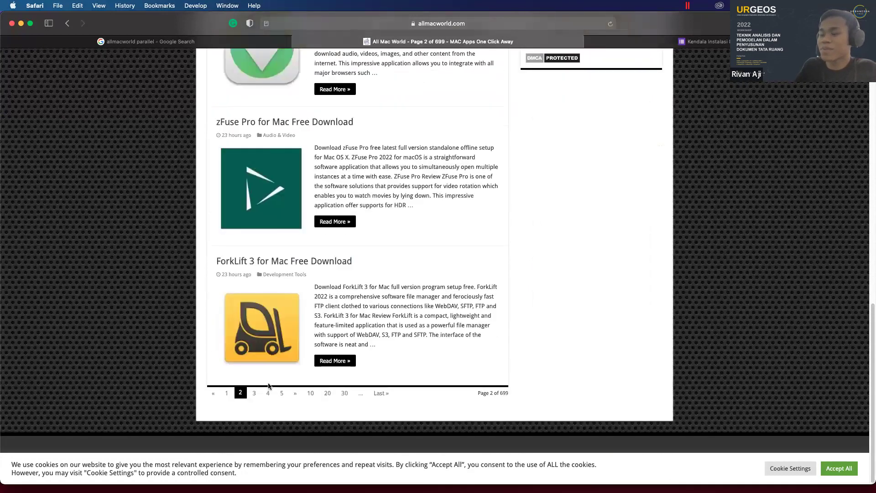
{"action": "left_click", "coordinate": [255, 393]}
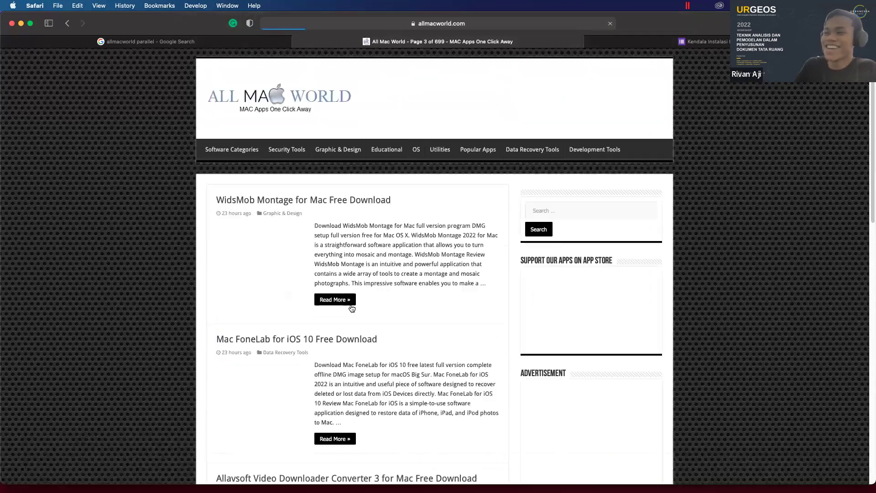
{"action": "scroll", "coordinate": [357, 290], "scroll_direction": "down", "scroll_amount": 6}
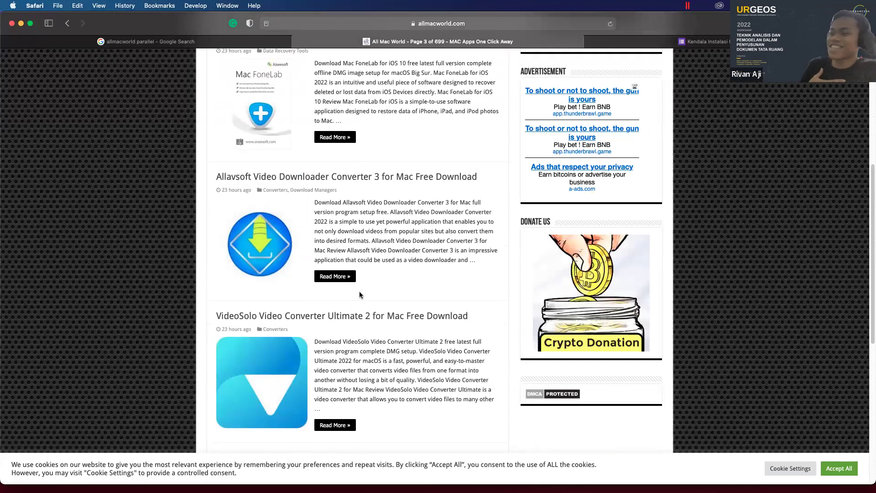
{"action": "scroll", "coordinate": [358, 290], "scroll_direction": "down", "scroll_amount": 3}
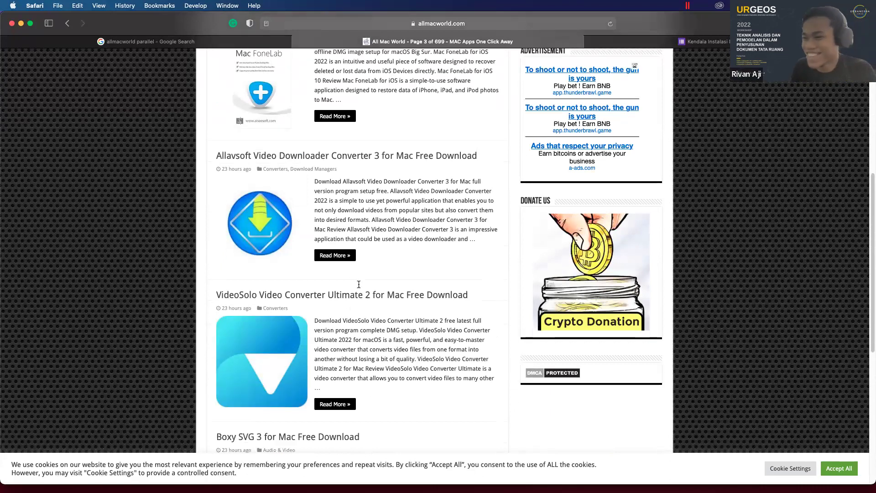
{"action": "scroll", "coordinate": [358, 284], "scroll_direction": "up", "scroll_amount": 2}
{"action": "scroll", "coordinate": [358, 284], "scroll_direction": "down", "scroll_amount": 6}
{"action": "scroll", "coordinate": [471, 259], "scroll_direction": "up", "scroll_amount": 6}
{"action": "scroll", "coordinate": [471, 259], "scroll_direction": "up", "scroll_amount": 7}
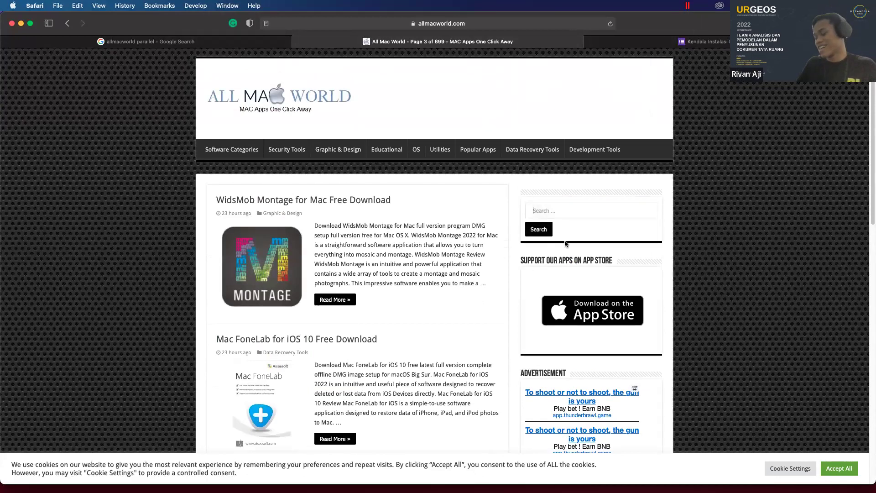
Search the All Mac World site for adobe
{"action": "left_click", "coordinate": [565, 210]}
{"action": "type", "text": "adobve"}
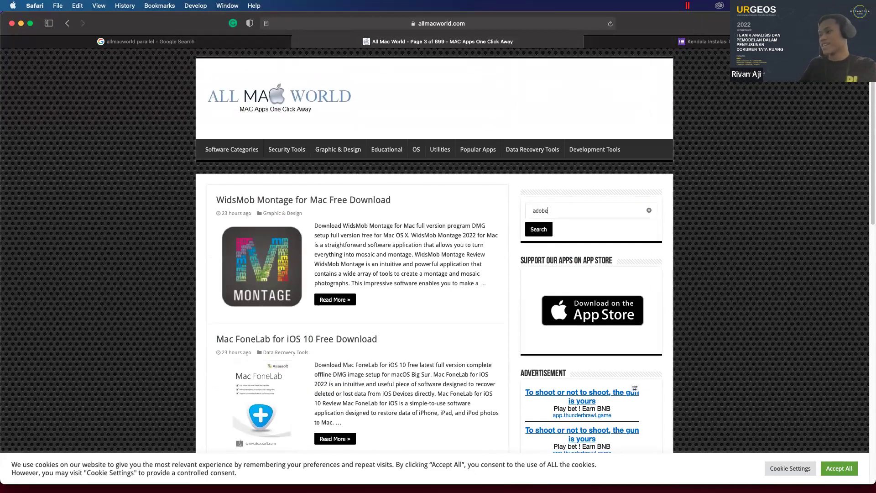
{"action": "key", "text": "Return"}
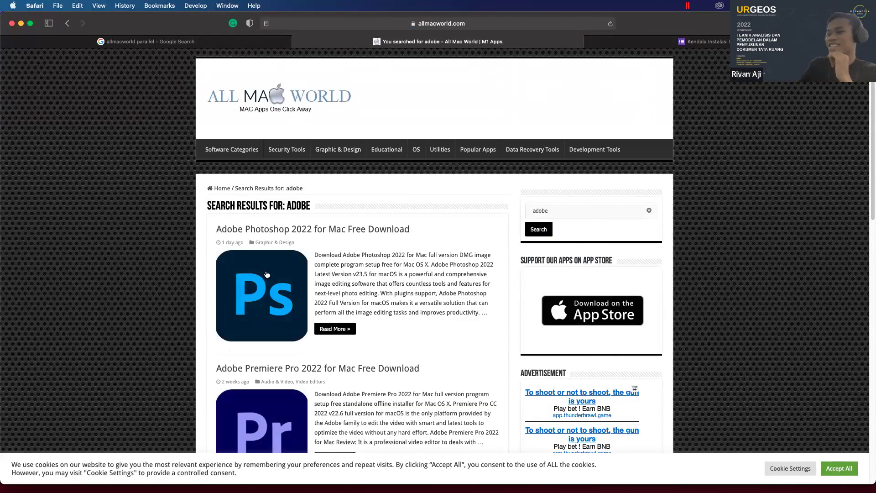
Look through the adobe results, and search the All Mac World site for parallel
{"action": "scroll", "coordinate": [267, 275], "scroll_direction": "down", "scroll_amount": 13}
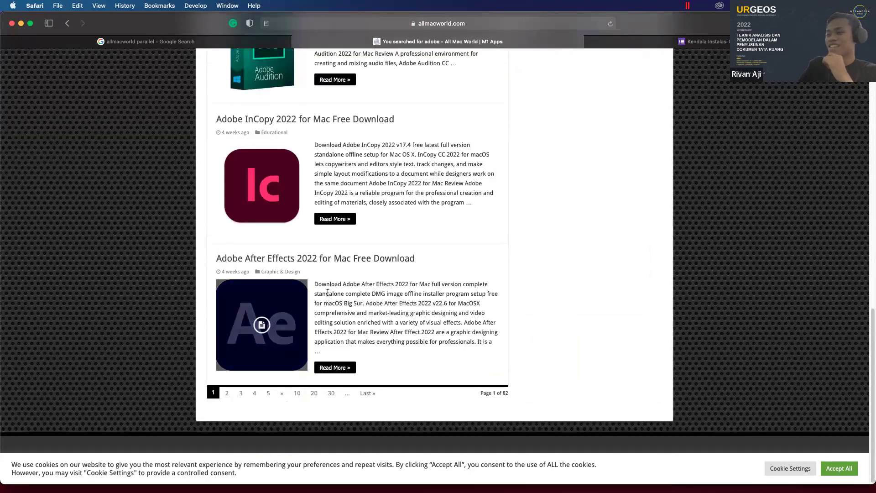
{"action": "scroll", "coordinate": [386, 294], "scroll_direction": "up", "scroll_amount": 14}
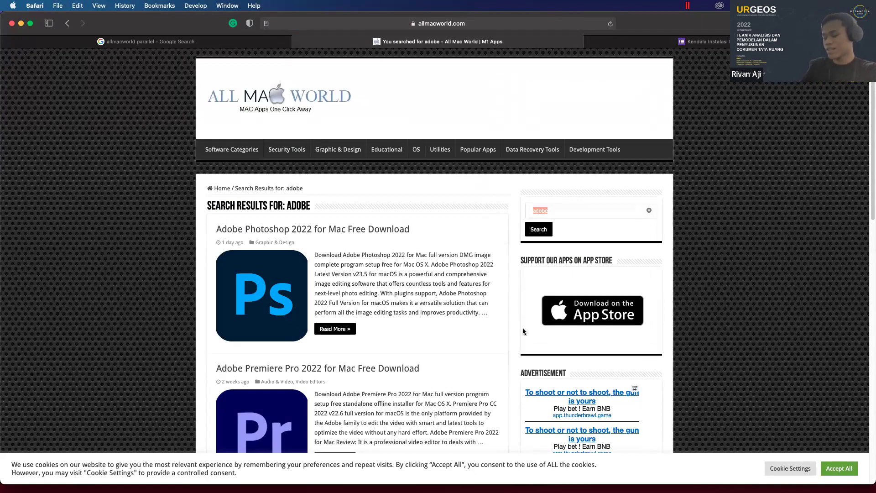
{"action": "type", "text": "para"}
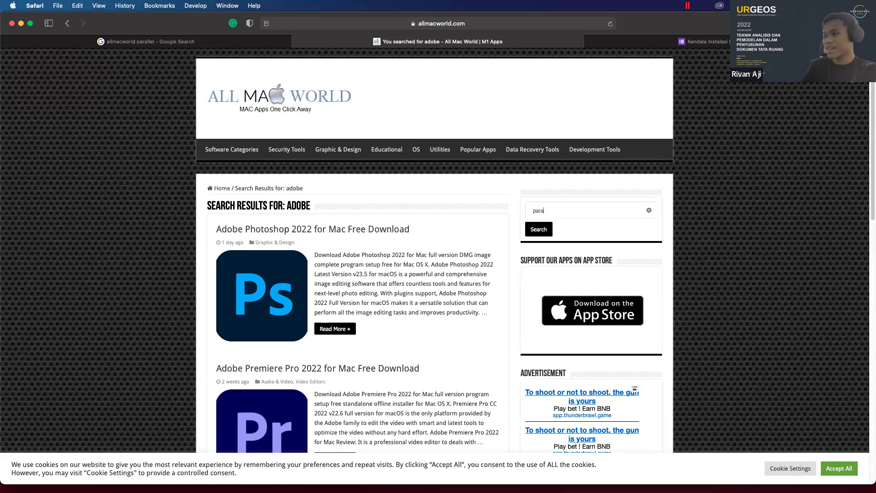
{"action": "type", "text": "llel"}
{"action": "key", "text": "super+a"}
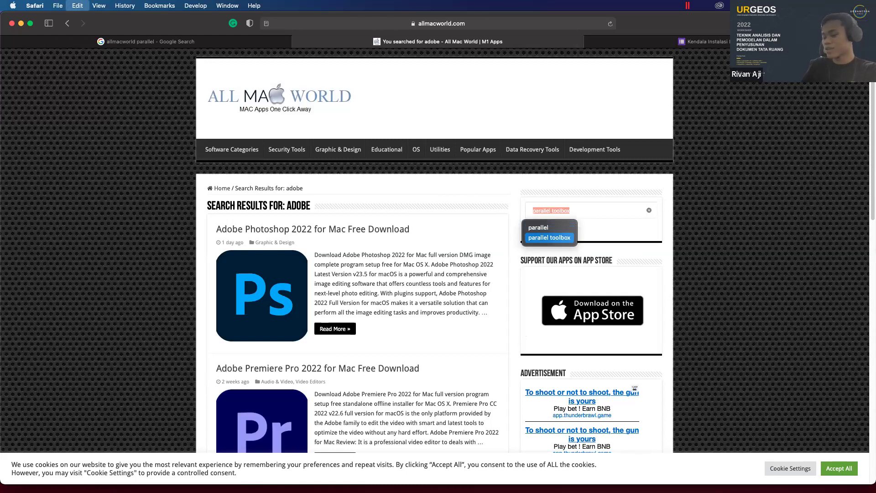
{"action": "key", "text": "Right"}
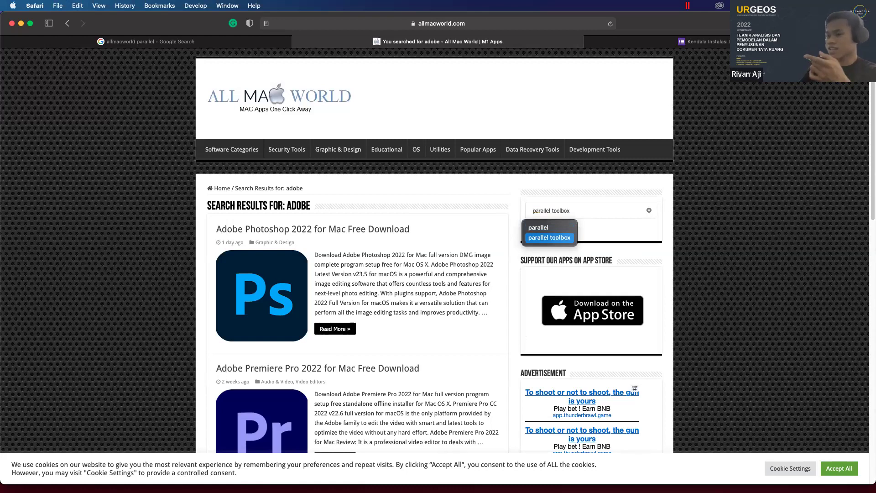
{"action": "key", "text": "BackSpace"}
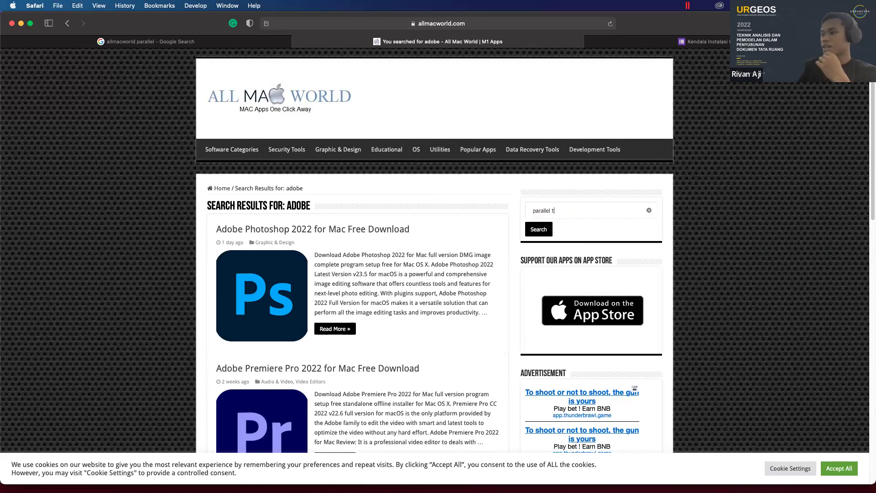
{"action": "key", "text": "Return"}
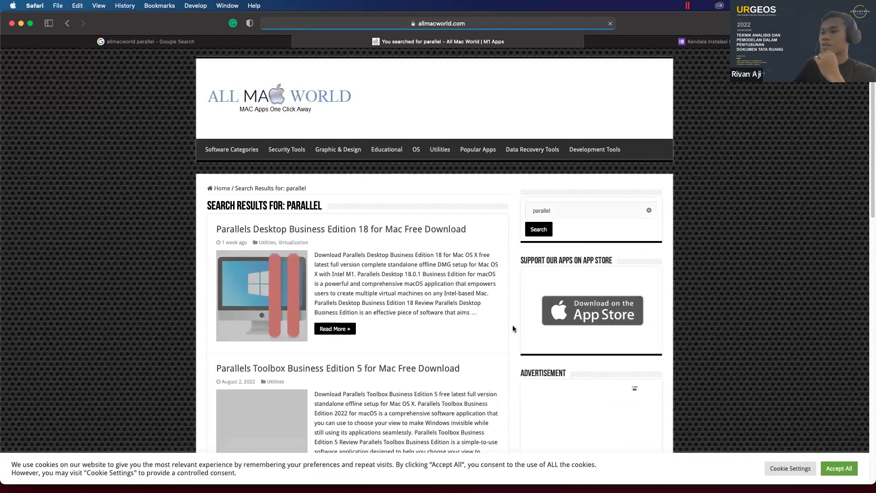
Open the Parallels Desktop Business Edition 18 for Mac result in a new tab
{"action": "scroll", "coordinate": [373, 294], "scroll_direction": "down", "scroll_amount": 2}
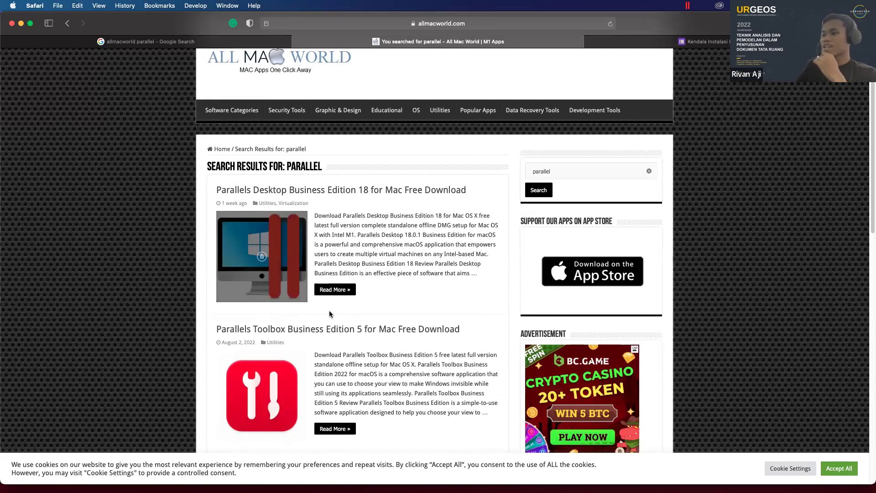
{"action": "right_click", "coordinate": [340, 289]}
{"action": "left_click", "coordinate": [376, 294]}
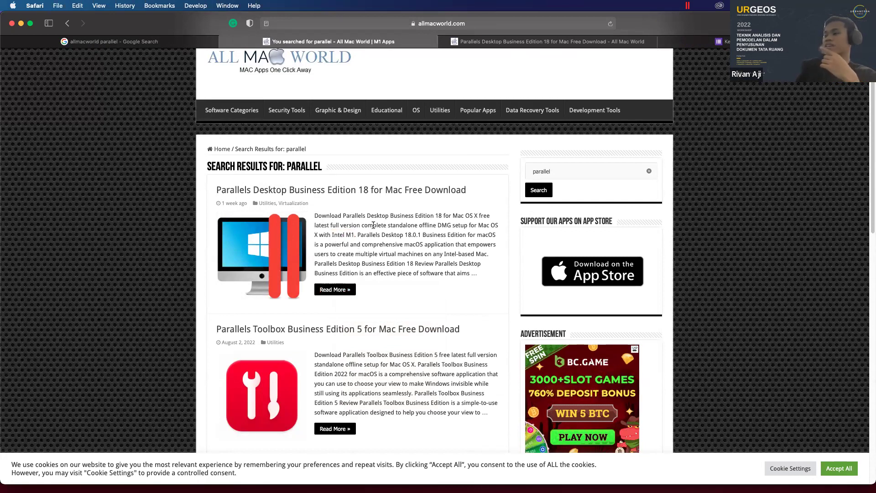
Look through the other Parallels results, and switch to the Parallels Desktop Business Edition 18 page to view its review
{"action": "scroll", "coordinate": [328, 246], "scroll_direction": "down", "scroll_amount": 1}
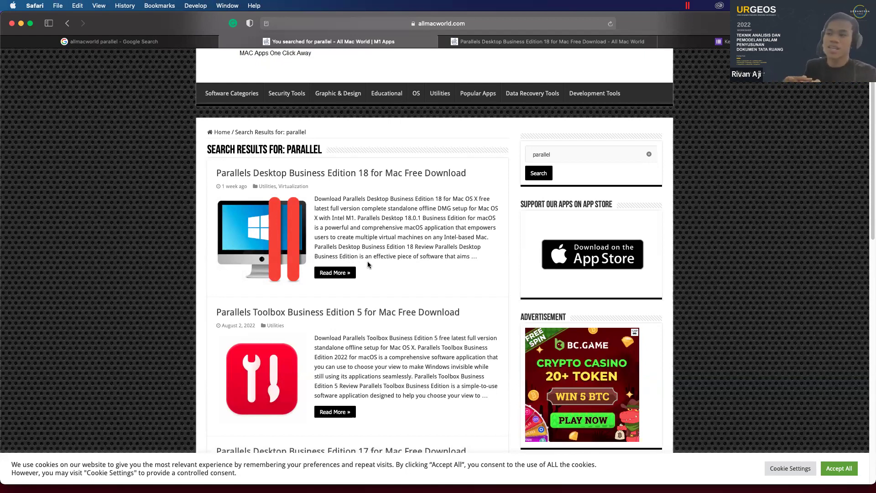
{"action": "scroll", "coordinate": [368, 261], "scroll_direction": "down", "scroll_amount": 7}
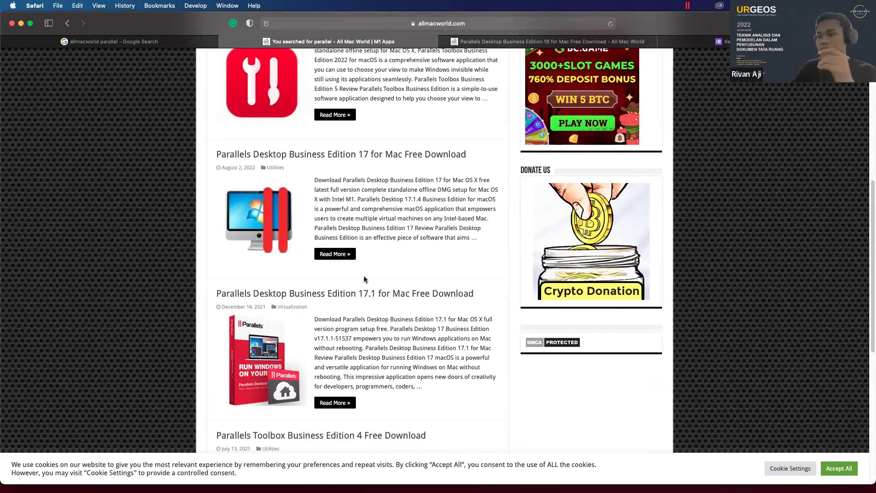
{"action": "scroll", "coordinate": [365, 281], "scroll_direction": "up", "scroll_amount": 10}
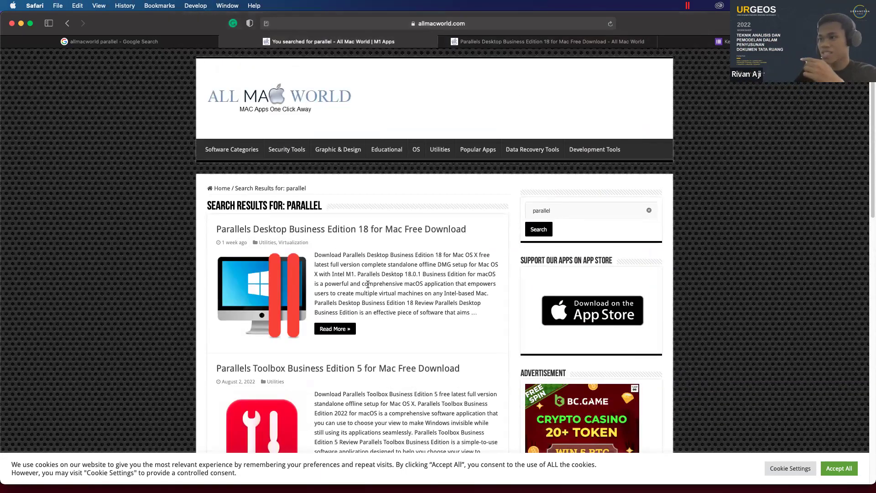
{"action": "scroll", "coordinate": [351, 270], "scroll_direction": "down", "scroll_amount": 3}
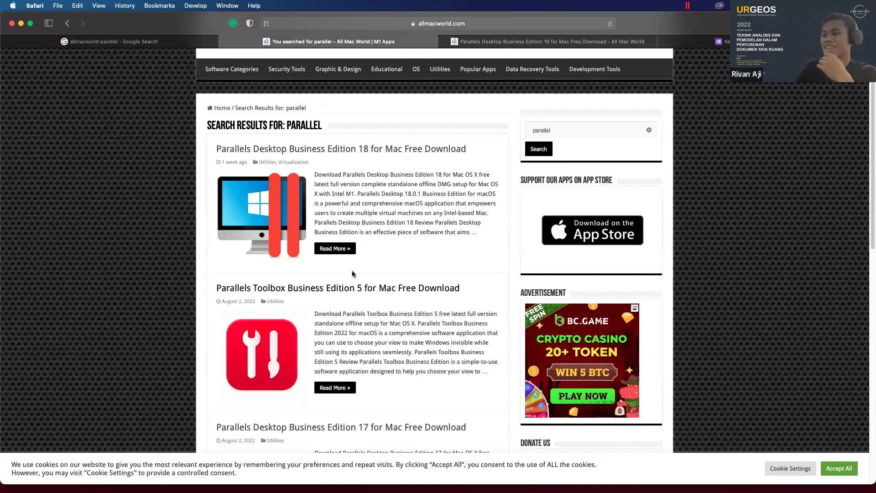
{"action": "key", "text": "ctrl+Tab"}
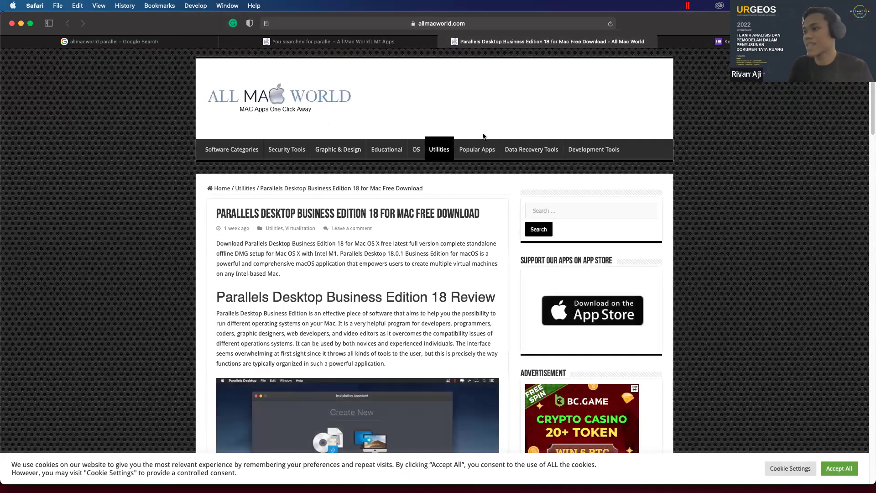
{"action": "scroll", "coordinate": [306, 225], "scroll_direction": "down", "scroll_amount": 3}
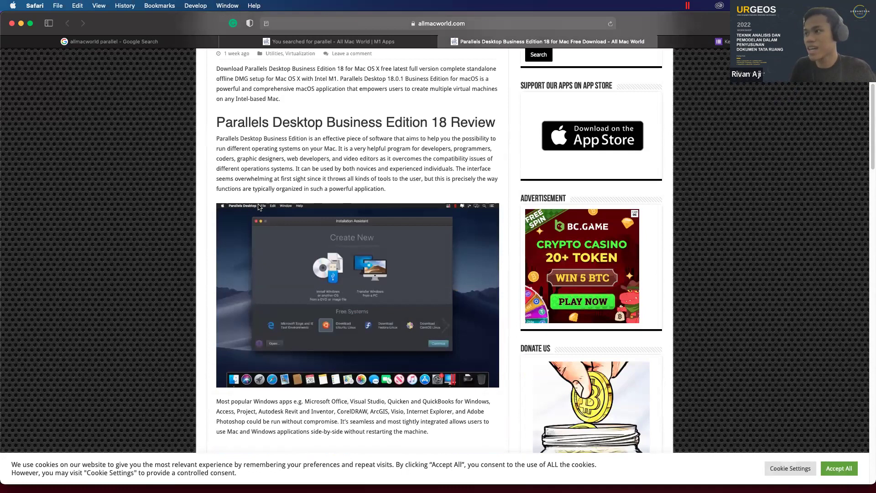
{"action": "scroll", "coordinate": [286, 110], "scroll_direction": "down", "scroll_amount": 1}
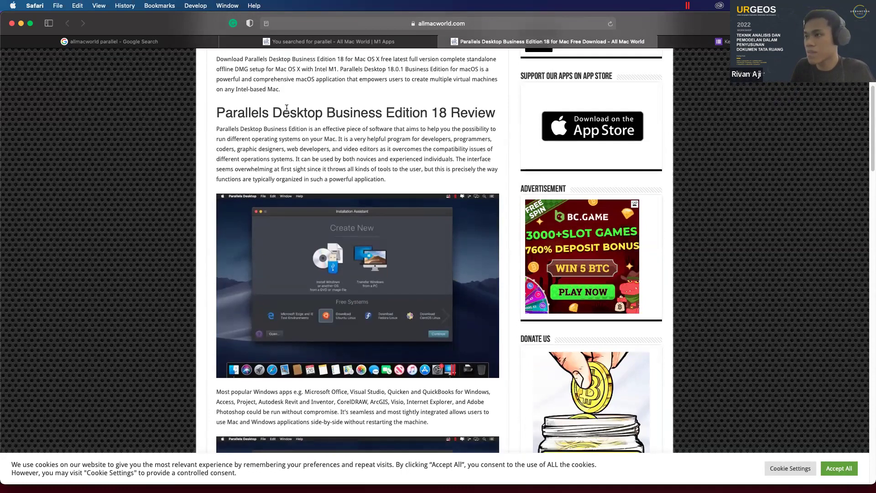
Search Google for allmacworld in the existing Google results tab, and open the All Mac World home page
{"action": "left_click", "coordinate": [320, 41]}
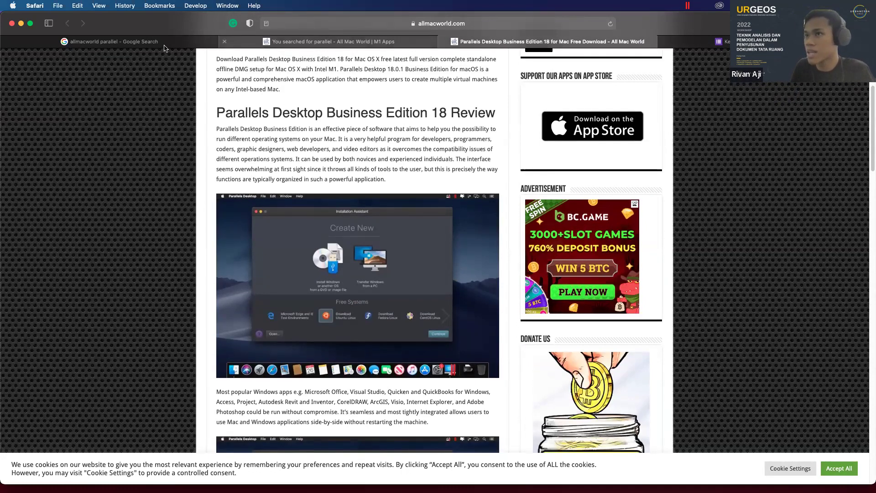
{"action": "left_click", "coordinate": [124, 43]}
{"action": "left_click_drag", "start_coordinate": [146, 68], "coordinate": [215, 81]}
{"action": "key", "text": "BackSpace"}
{"action": "key", "text": "Return"}
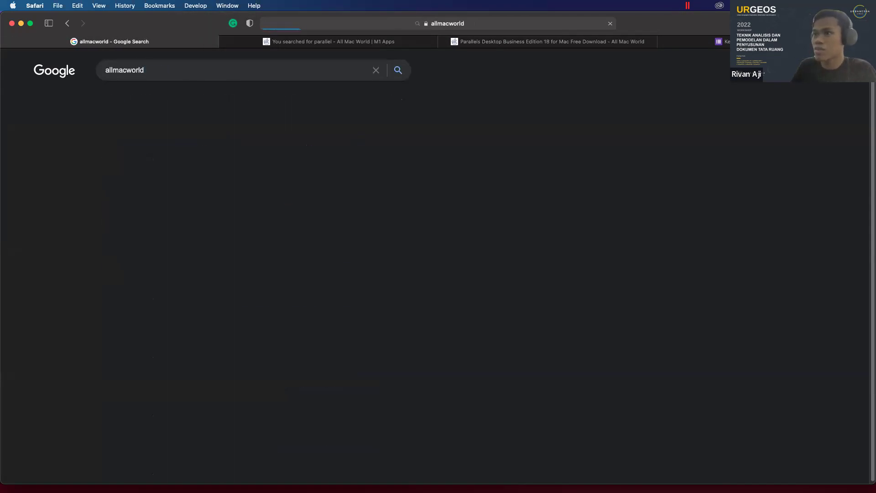
{"action": "left_click", "coordinate": [160, 149]}
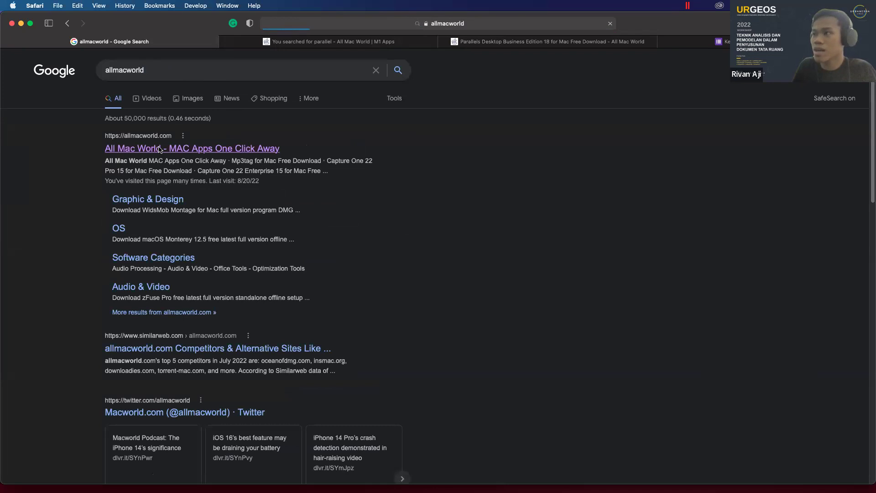
Search for parallel from the All Mac World home page, and look through the listed Parallels editions
{"action": "type", "text": "parallel"}
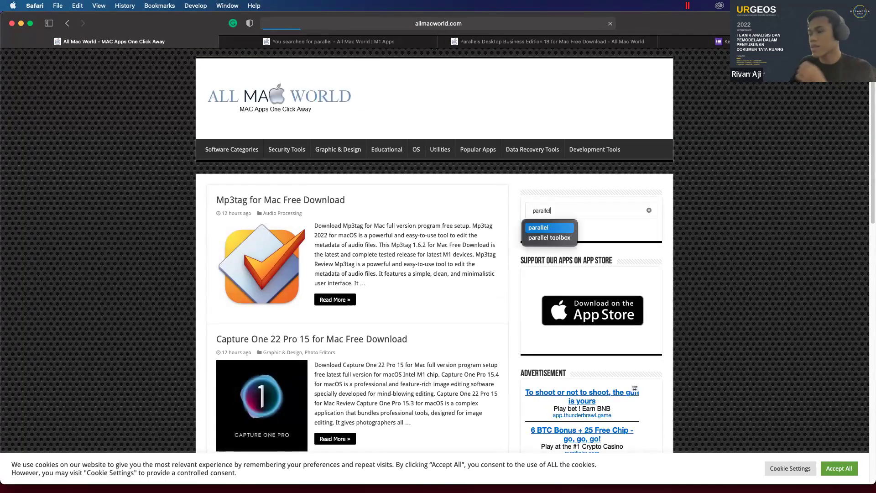
{"action": "left_click", "coordinate": [531, 227]}
{"action": "scroll", "coordinate": [297, 323], "scroll_direction": "down", "scroll_amount": 10}
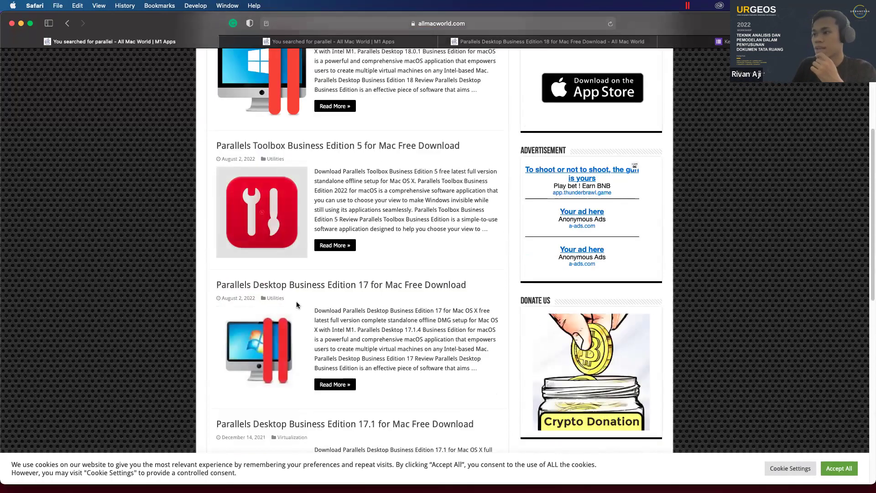
{"action": "scroll", "coordinate": [298, 324], "scroll_direction": "up", "scroll_amount": 10}
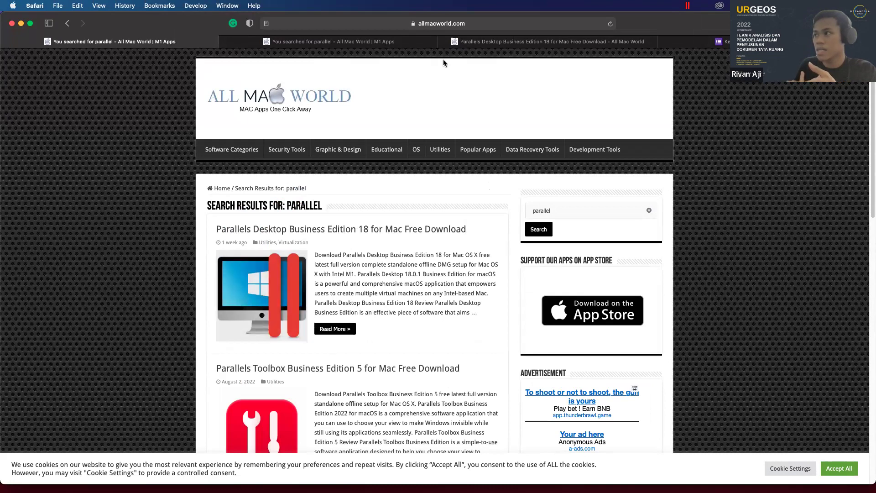
Close the duplicate parallel results tab, and examine the Parallels Desktop Business Edition 18 page from its review to its download links
{"action": "left_click", "coordinate": [225, 42]}
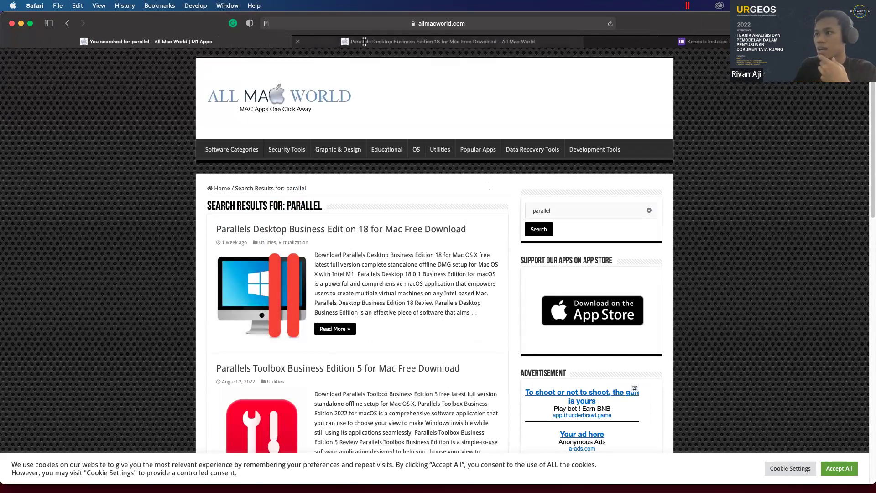
{"action": "left_click", "coordinate": [326, 43]}
{"action": "scroll", "coordinate": [321, 278], "scroll_direction": "down", "scroll_amount": 10}
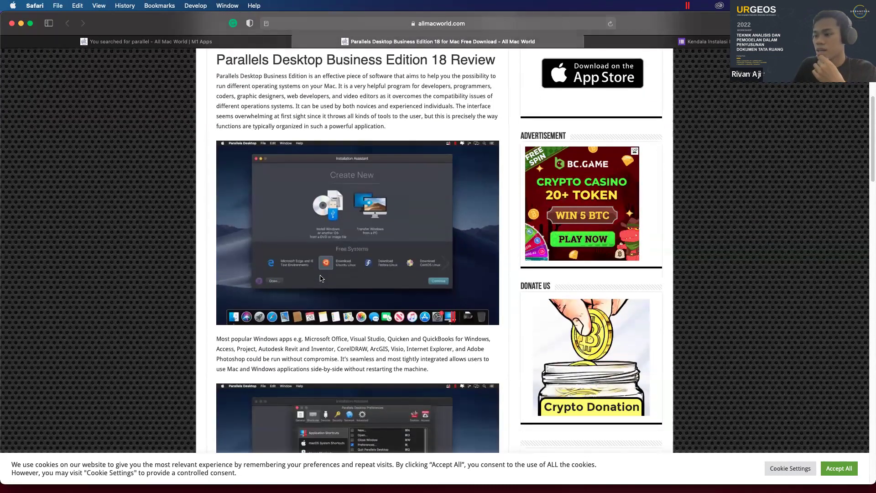
{"action": "scroll", "coordinate": [321, 278], "scroll_direction": "down", "scroll_amount": 14}
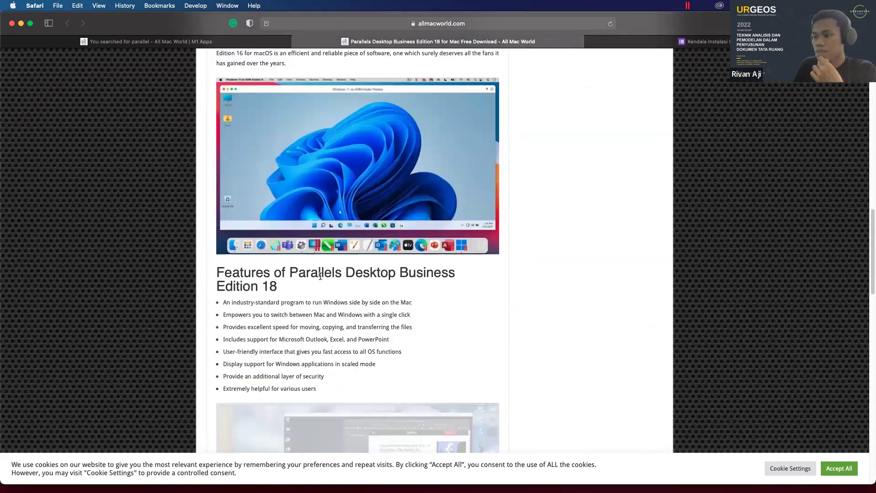
{"action": "scroll", "coordinate": [321, 278], "scroll_direction": "down", "scroll_amount": 8}
{"action": "scroll", "coordinate": [321, 278], "scroll_direction": "down", "scroll_amount": 4}
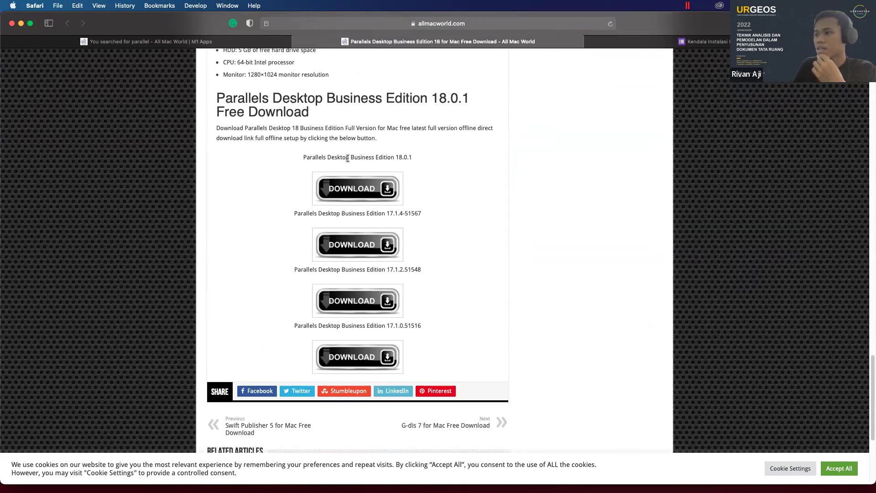
{"action": "scroll", "coordinate": [313, 253], "scroll_direction": "up", "scroll_amount": 15}
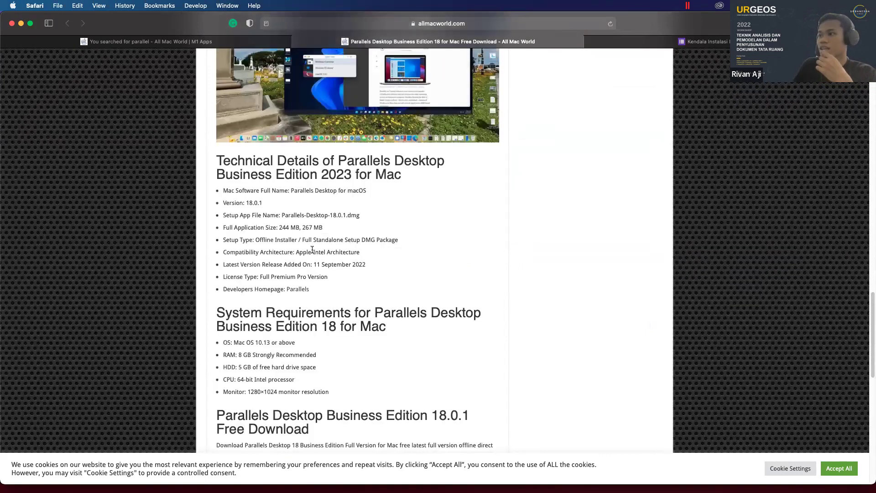
{"action": "scroll", "coordinate": [313, 252], "scroll_direction": "up", "scroll_amount": 10}
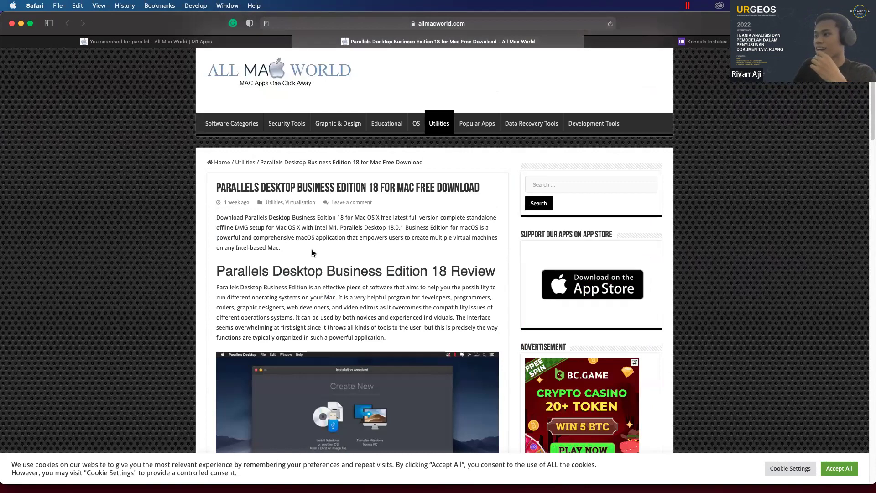
{"action": "scroll", "coordinate": [406, 269], "scroll_direction": "down", "scroll_amount": 1}
{"action": "scroll", "coordinate": [406, 269], "scroll_direction": "down", "scroll_amount": 20}
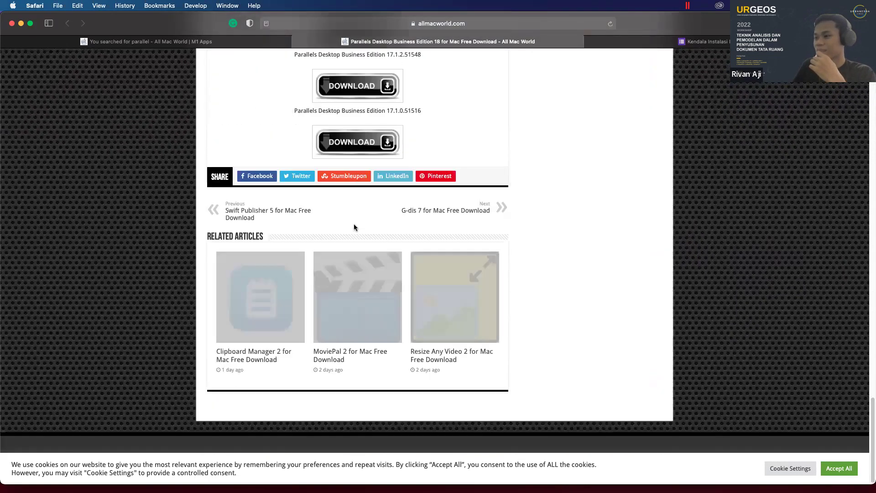
Highlight the version numbers of the four Parallels Desktop Business Edition downloads one by one, and clear the selection
{"action": "scroll", "coordinate": [363, 205], "scroll_direction": "up", "scroll_amount": 4}
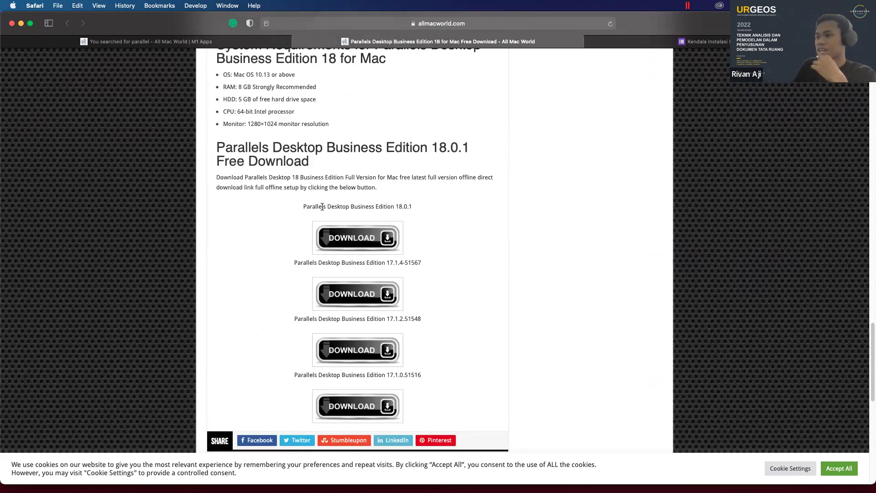
{"action": "left_click_drag", "start_coordinate": [333, 208], "coordinate": [389, 211]}
{"action": "left_click_drag", "start_coordinate": [337, 262], "coordinate": [344, 263]}
{"action": "left_click_drag", "start_coordinate": [395, 207], "coordinate": [412, 207]}
{"action": "left_click_drag", "start_coordinate": [385, 263], "coordinate": [420, 266]}
{"action": "left_click_drag", "start_coordinate": [384, 318], "coordinate": [422, 320]}
{"action": "left_click_drag", "start_coordinate": [383, 380], "coordinate": [426, 379]}
{"action": "left_click", "coordinate": [465, 368]}
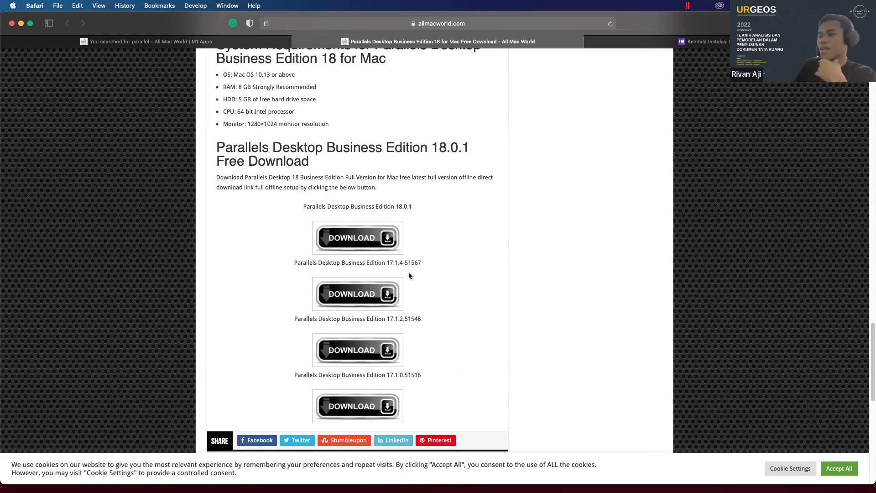
Highlight the RAM and OS entries in the system requirements for Parallels Desktop Business Edition 18, and clear the selection
{"action": "scroll", "coordinate": [333, 209], "scroll_direction": "up", "scroll_amount": 5}
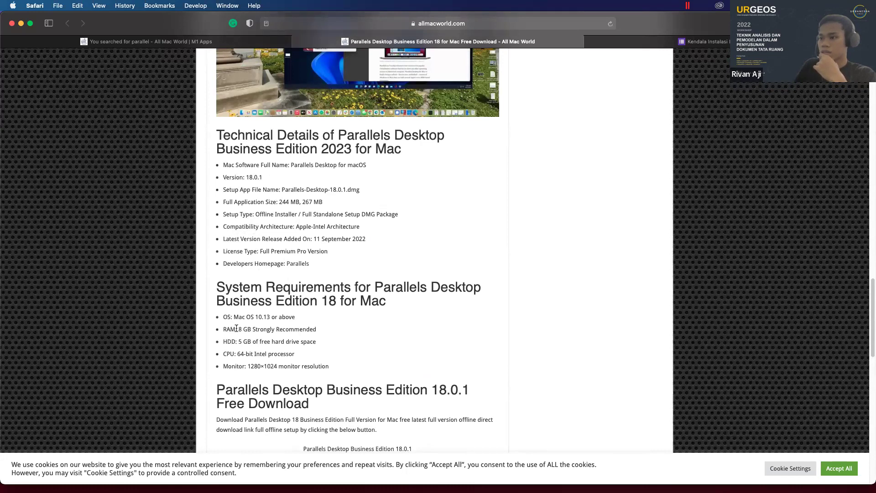
{"action": "left_click_drag", "start_coordinate": [239, 329], "coordinate": [321, 330]}
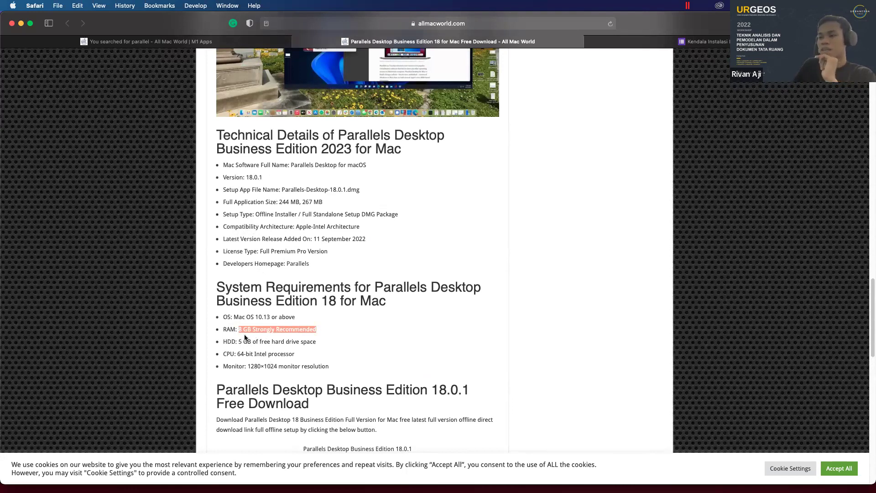
{"action": "left_click_drag", "start_coordinate": [234, 316], "coordinate": [299, 314]}
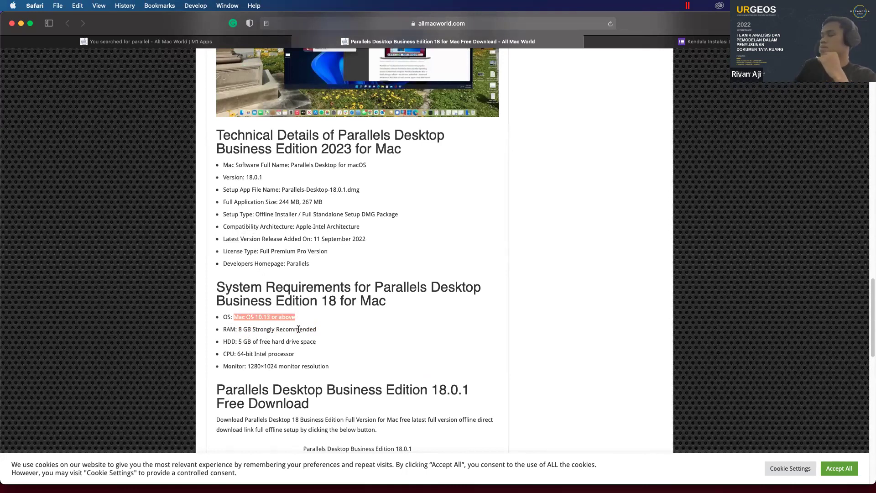
{"action": "left_click", "coordinate": [275, 325]}
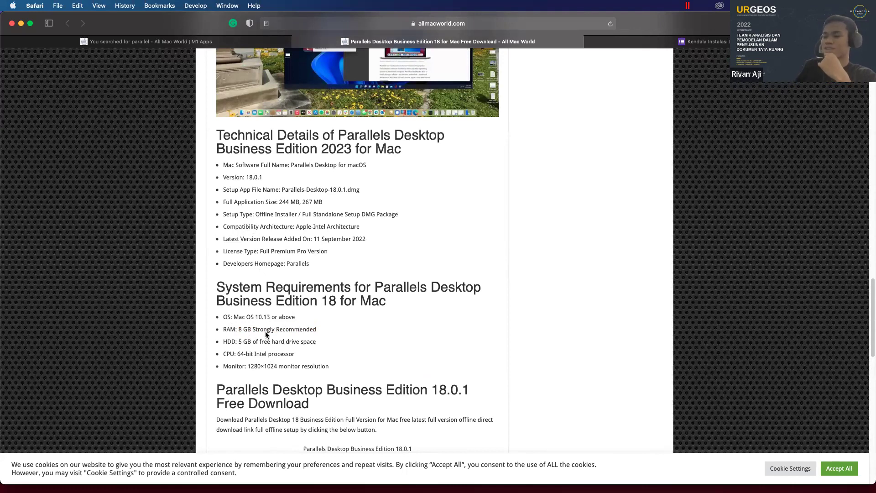
Highlight the RAM, HDD and CPU entries in the system requirements one by one, and clear the selection
{"action": "left_click_drag", "start_coordinate": [239, 329], "coordinate": [323, 329]}
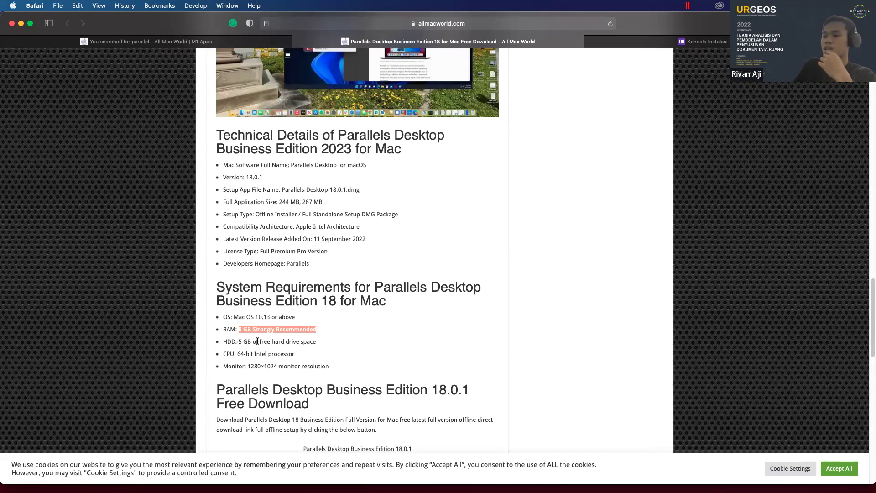
{"action": "left_click_drag", "start_coordinate": [237, 342], "coordinate": [349, 339]}
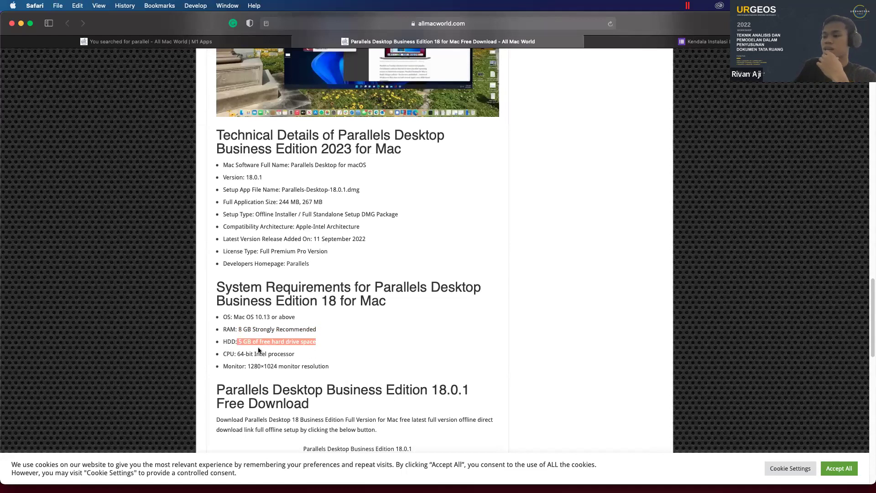
{"action": "left_click_drag", "start_coordinate": [236, 354], "coordinate": [354, 363]}
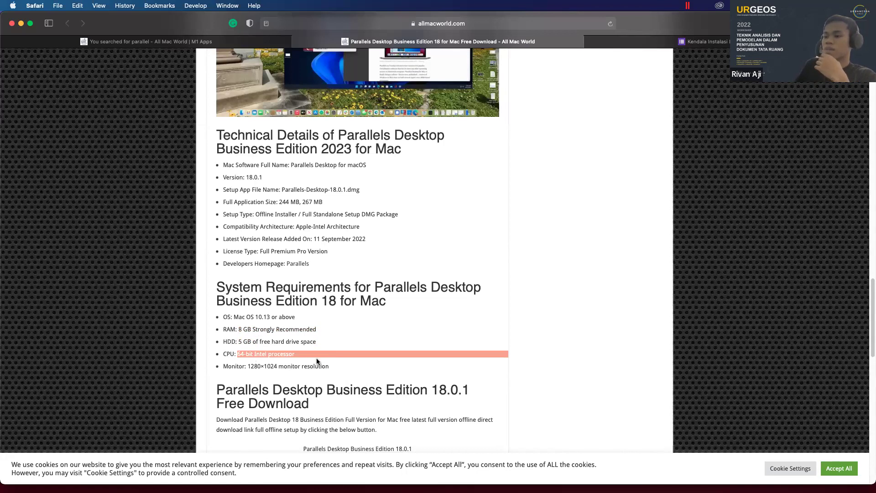
{"action": "left_click", "coordinate": [286, 364]}
{"action": "left_click_drag", "start_coordinate": [277, 355], "coordinate": [249, 354]}
{"action": "left_click", "coordinate": [271, 359]}
Review the features and technical details, and open the download link for Parallels Desktop Business Edition 18.0.1
{"action": "scroll", "coordinate": [276, 375], "scroll_direction": "up", "scroll_amount": 3}
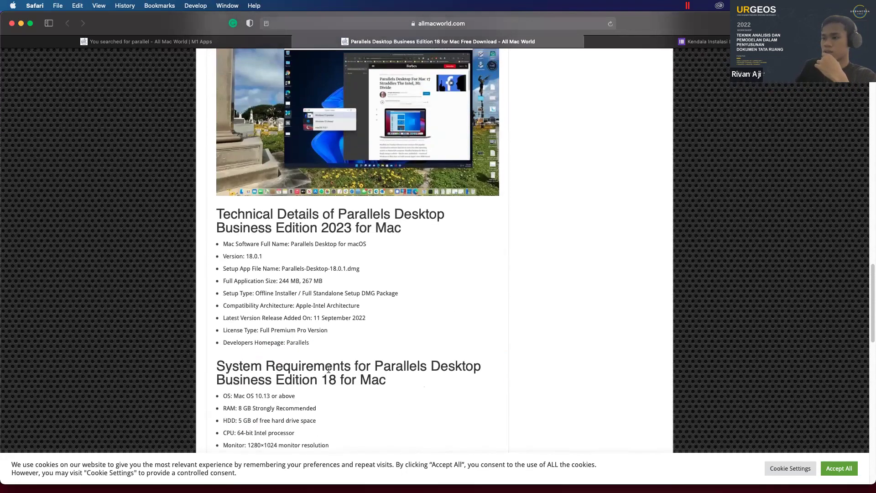
{"action": "scroll", "coordinate": [328, 368], "scroll_direction": "up", "scroll_amount": 3}
{"action": "scroll", "coordinate": [330, 330], "scroll_direction": "up", "scroll_amount": 10}
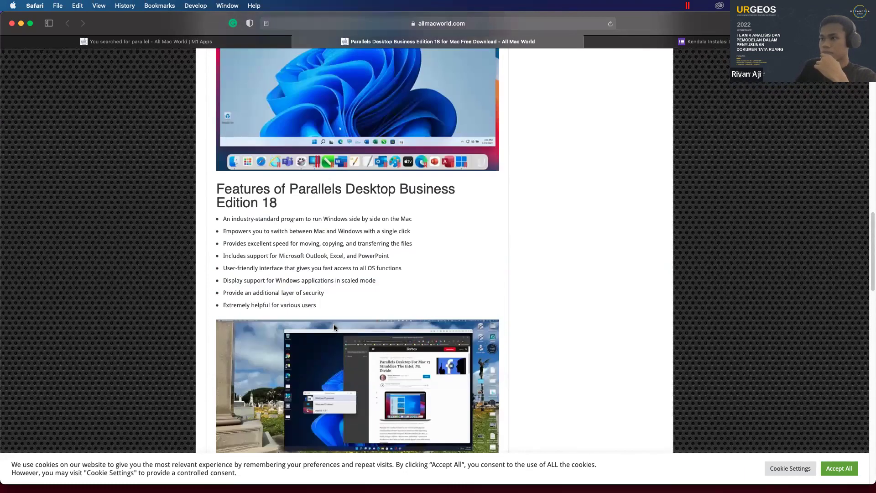
{"action": "scroll", "coordinate": [322, 309], "scroll_direction": "up", "scroll_amount": 10}
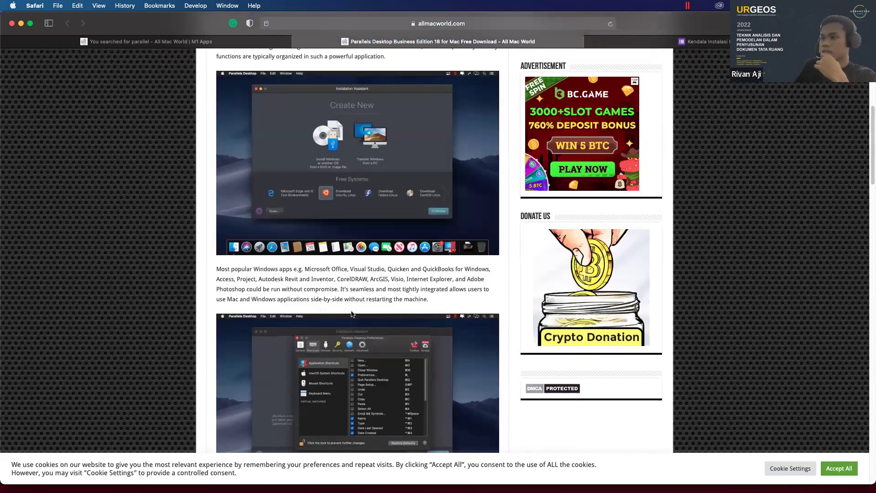
{"action": "scroll", "coordinate": [361, 315], "scroll_direction": "down", "scroll_amount": 20}
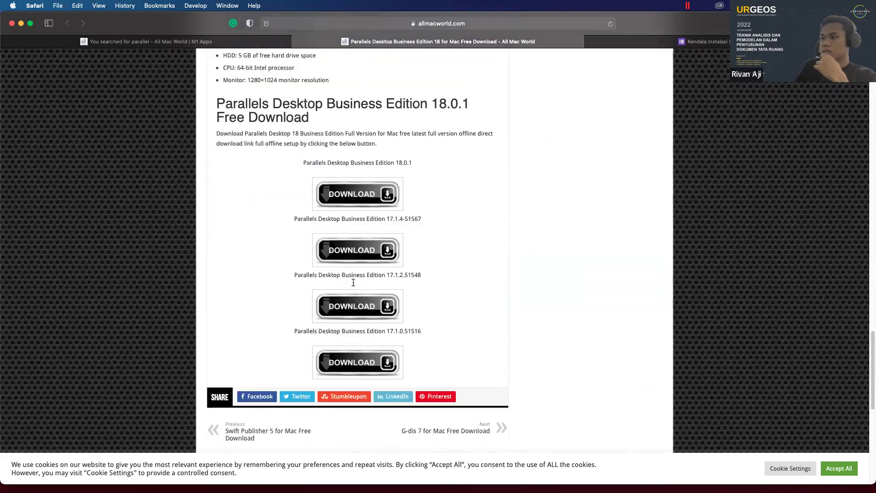
{"action": "scroll", "coordinate": [354, 285], "scroll_direction": "up", "scroll_amount": 6}
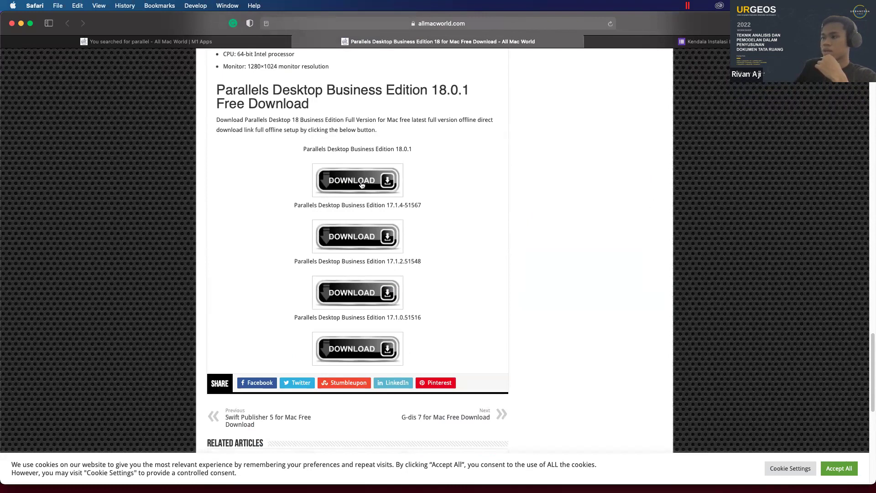
{"action": "left_click", "coordinate": [361, 184]}
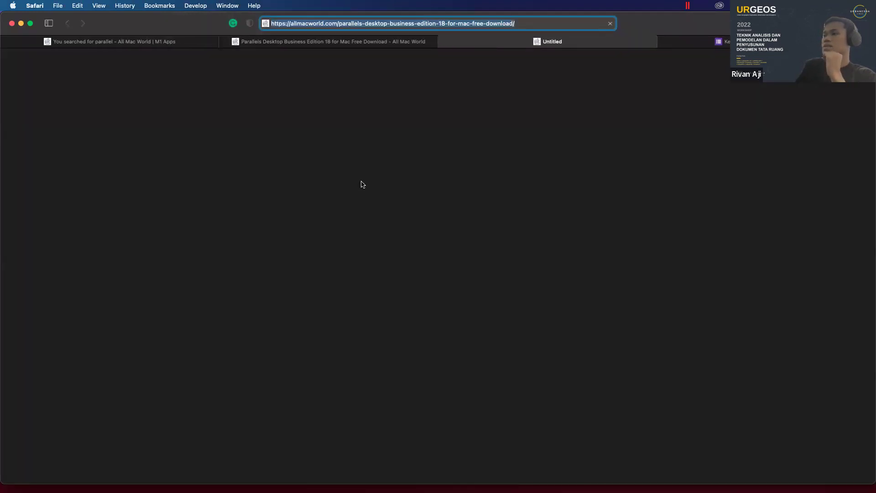
Wait for the download request to be processed, and proceed to the Zero Upload download server page
{"action": "scroll", "coordinate": [361, 184], "scroll_direction": "down", "scroll_amount": 3}
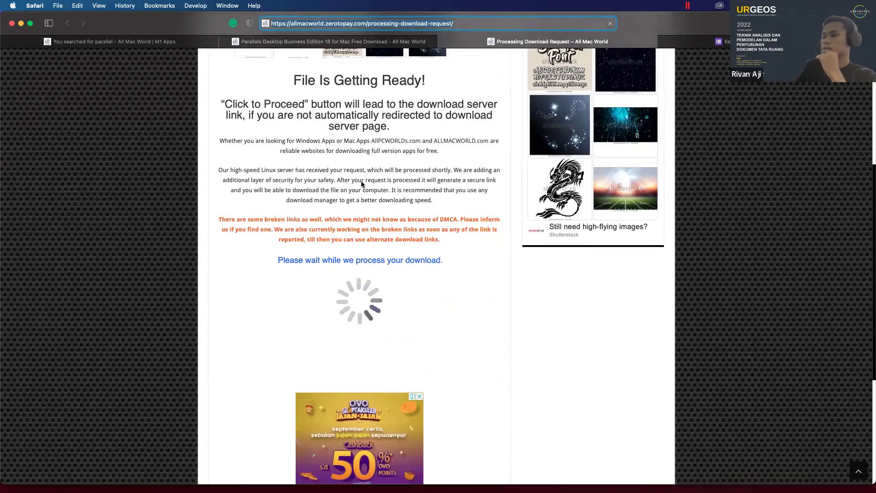
{"action": "scroll", "coordinate": [361, 184], "scroll_direction": "up", "scroll_amount": 2}
{"action": "scroll", "coordinate": [362, 184], "scroll_direction": "down", "scroll_amount": 4}
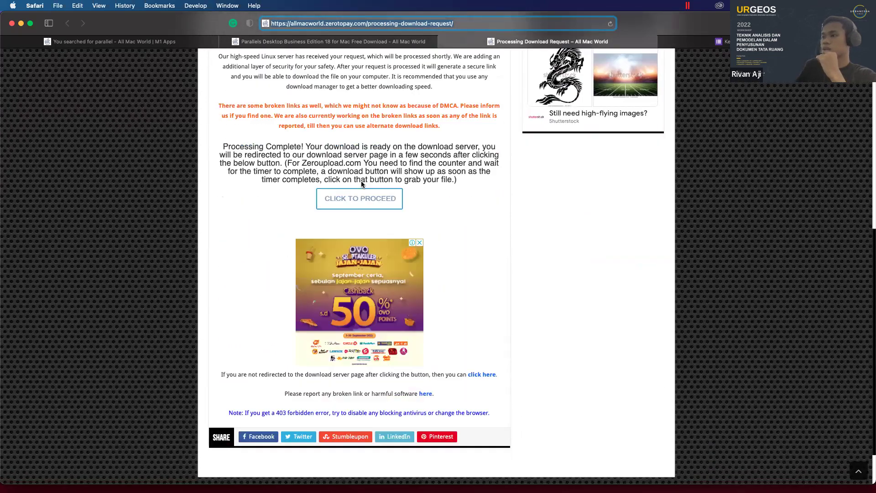
{"action": "scroll", "coordinate": [351, 200], "scroll_direction": "up", "scroll_amount": 4}
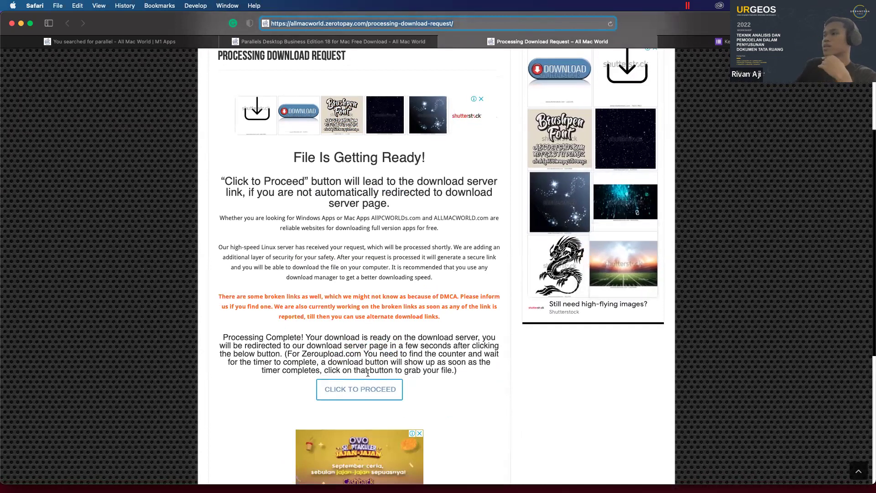
{"action": "left_click", "coordinate": [368, 388]}
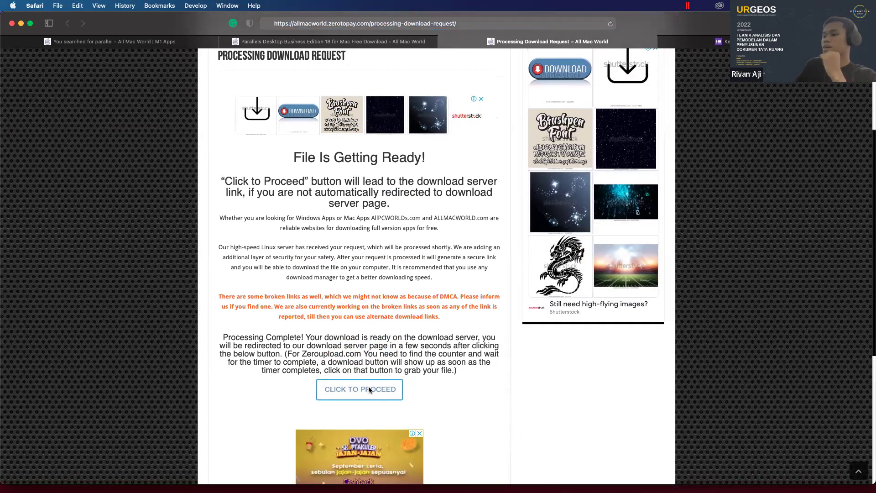
{"action": "mouse_move", "coordinate": [394, 45]}
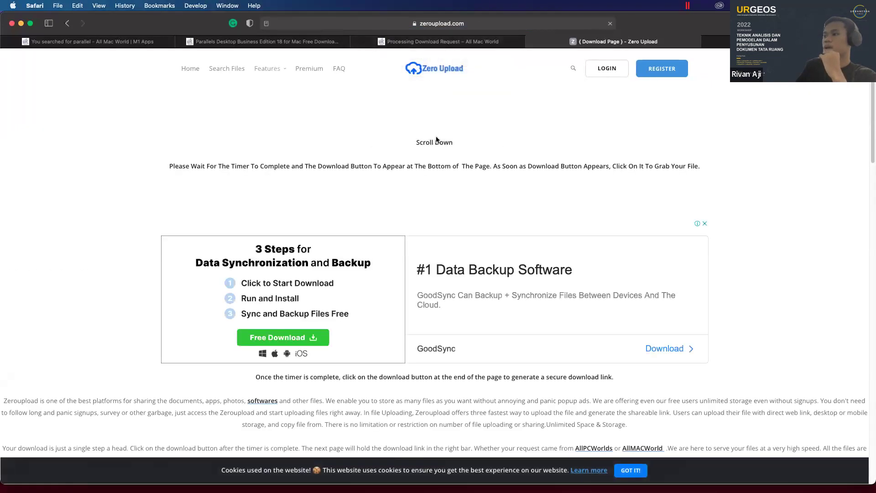
Wait out the countdown on the Zero Upload page, and download ParallelsDesktop-18.0.1-53056.dmg
{"action": "scroll", "coordinate": [436, 136], "scroll_direction": "down", "scroll_amount": 5}
{"action": "left_click", "coordinate": [303, 479]}
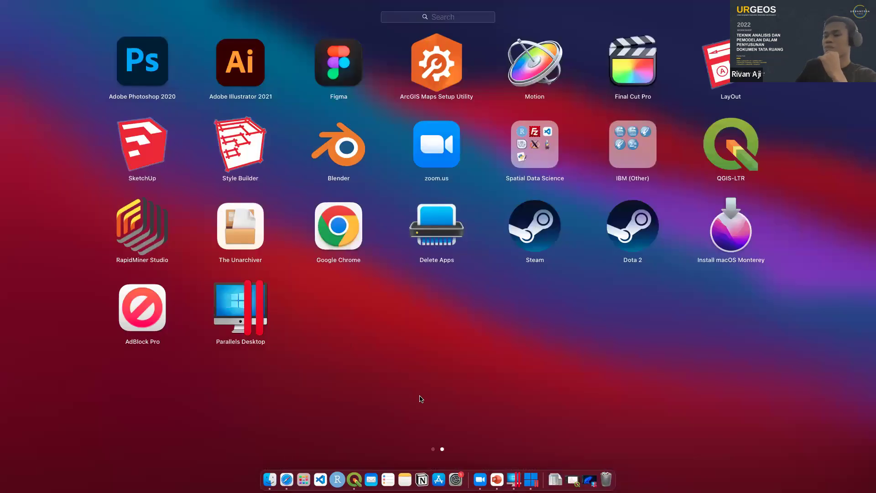
{"action": "left_click", "coordinate": [423, 359]}
{"action": "scroll", "coordinate": [429, 271], "scroll_direction": "down", "scroll_amount": 4}
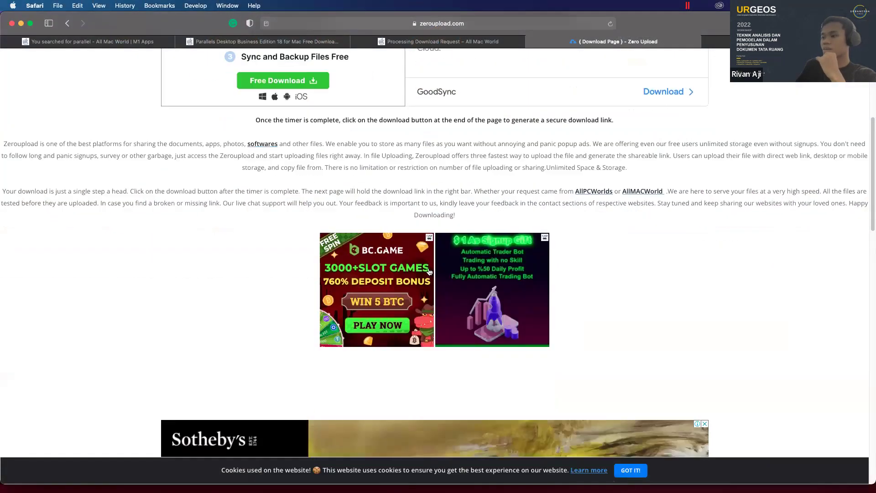
{"action": "scroll", "coordinate": [429, 271], "scroll_direction": "down", "scroll_amount": 4}
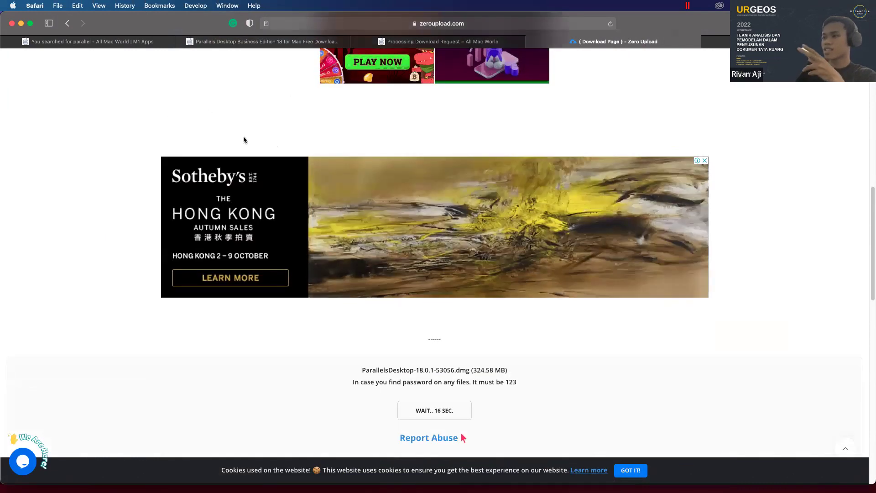
{"action": "scroll", "coordinate": [459, 206], "scroll_direction": "up", "scroll_amount": 10}
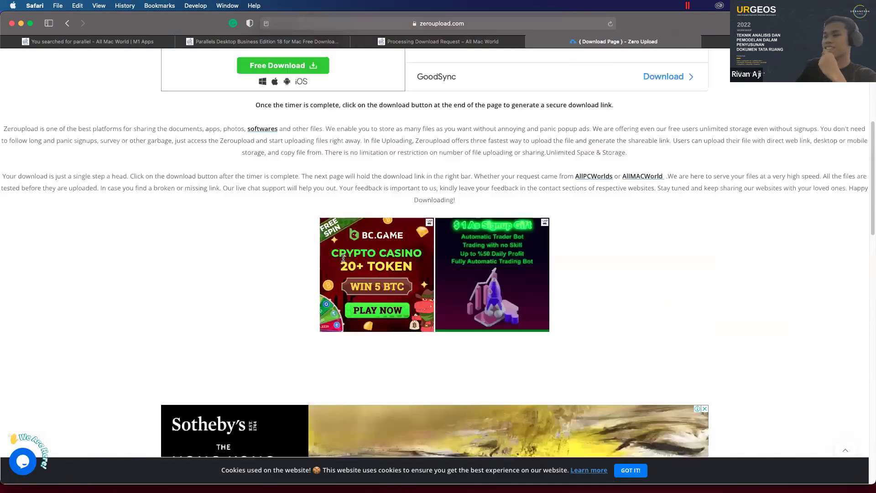
{"action": "scroll", "coordinate": [459, 208], "scroll_direction": "up", "scroll_amount": 4}
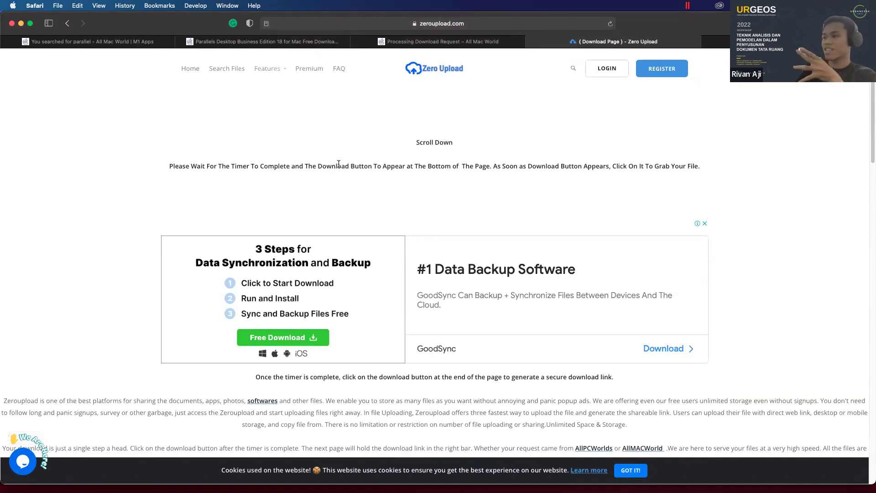
{"action": "scroll", "coordinate": [352, 178], "scroll_direction": "down", "scroll_amount": 5}
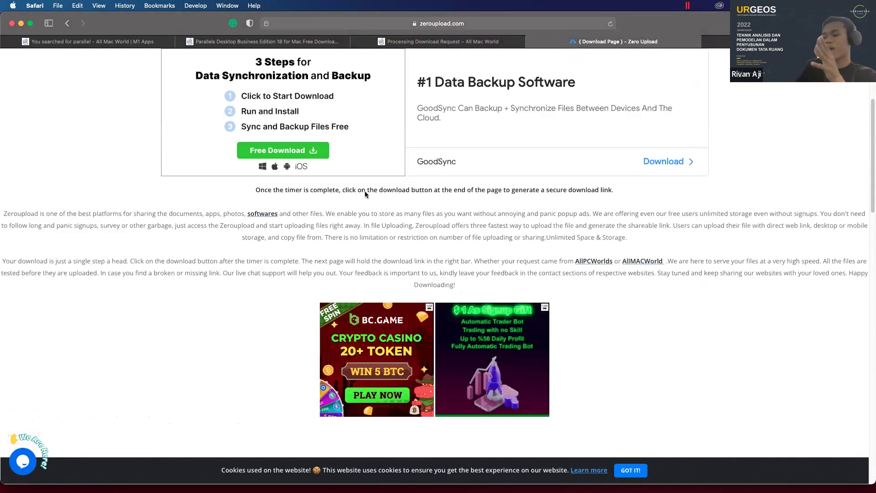
{"action": "scroll", "coordinate": [365, 190], "scroll_direction": "down", "scroll_amount": 5}
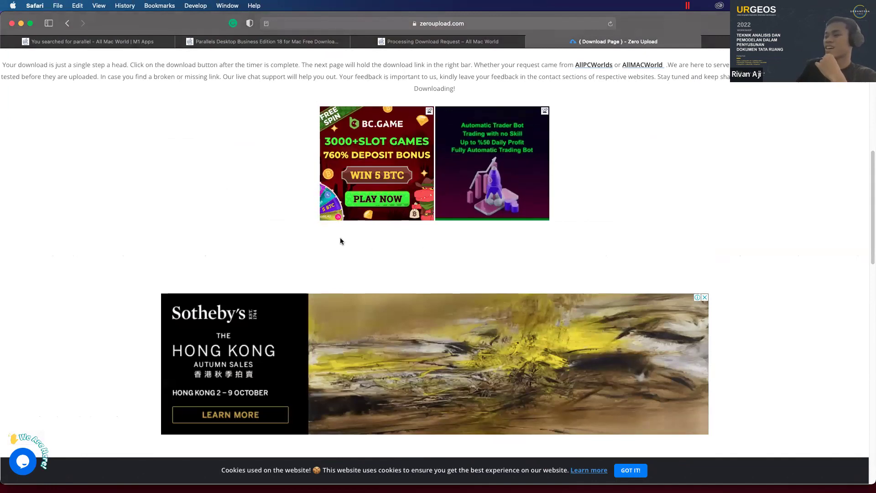
{"action": "scroll", "coordinate": [341, 240], "scroll_direction": "down", "scroll_amount": 4}
{"action": "scroll", "coordinate": [515, 313], "scroll_direction": "down", "scroll_amount": 1}
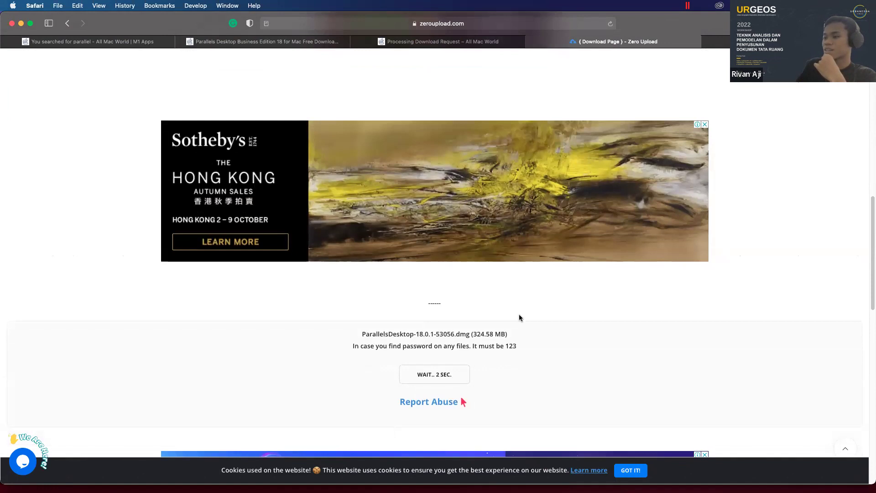
{"action": "scroll", "coordinate": [490, 356], "scroll_direction": "down", "scroll_amount": 2}
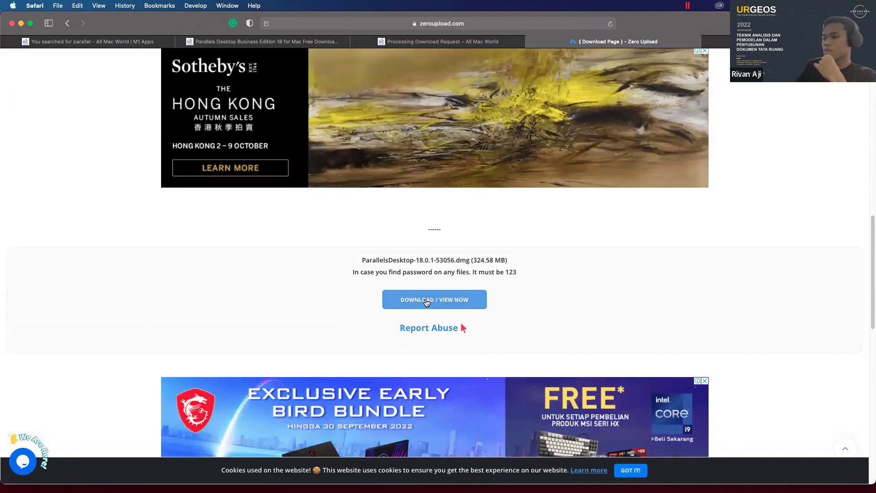
{"action": "left_click", "coordinate": [426, 302]}
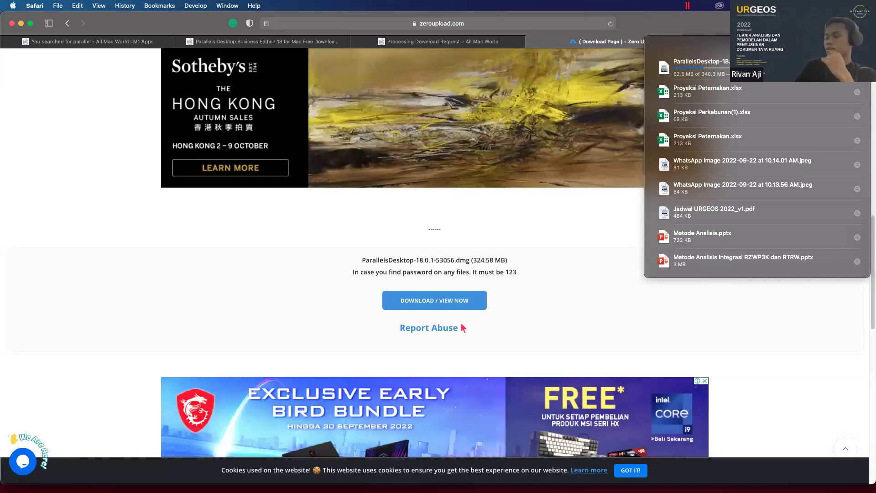
Switch to Finder, open ParallelsDesktop-17.1.4-51567.dmg from the Downloads folder, and put the Finder window away
{"action": "left_click", "coordinate": [269, 489]}
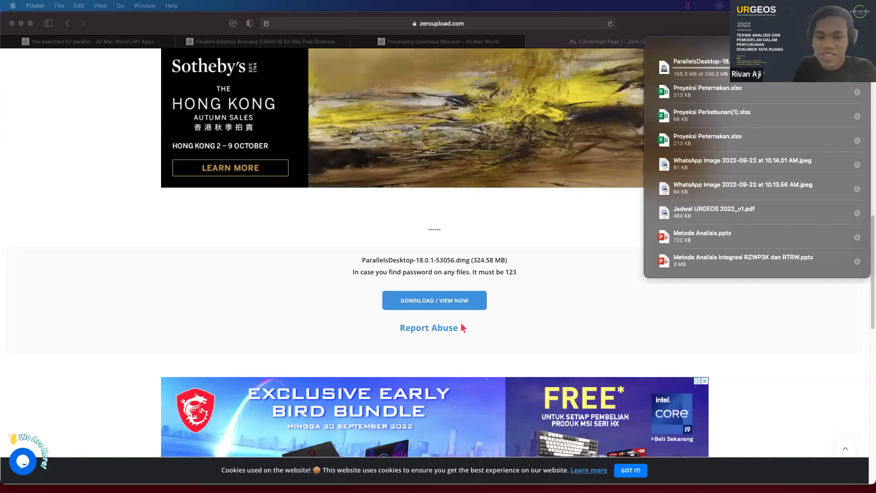
{"action": "left_click_drag", "start_coordinate": [156, 278], "coordinate": [187, 130]}
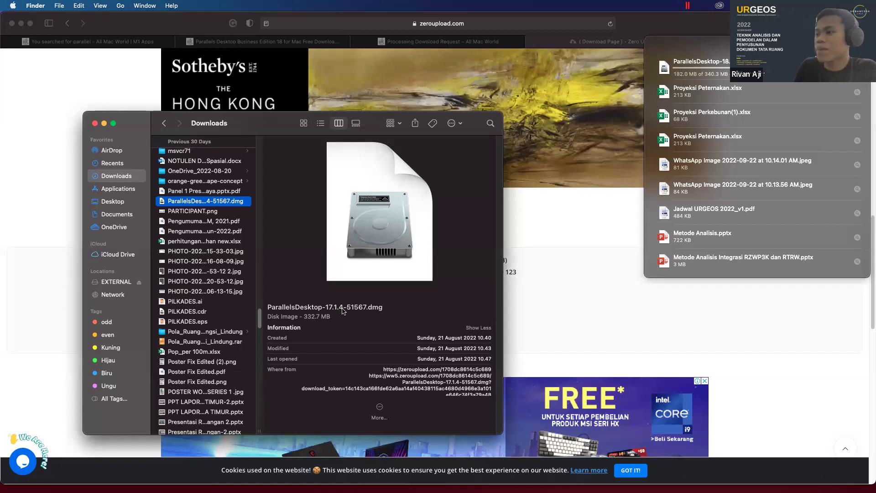
{"action": "right_click", "coordinate": [204, 203]}
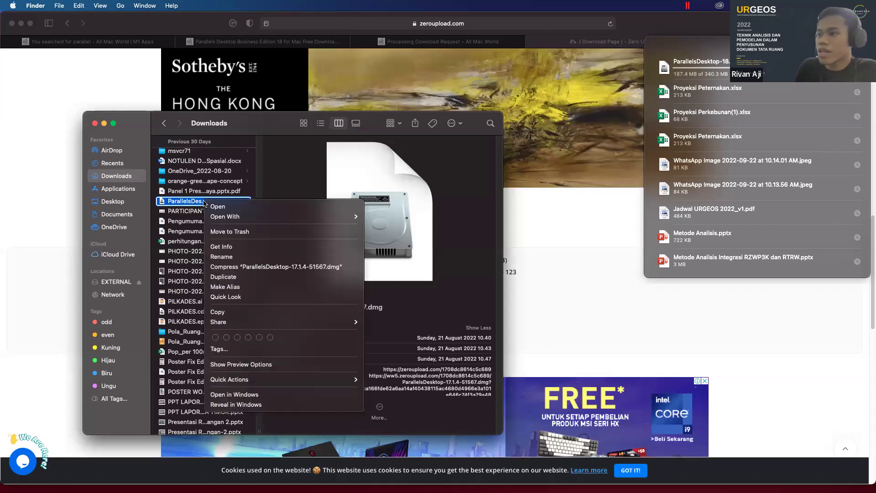
{"action": "left_click", "coordinate": [238, 207]}
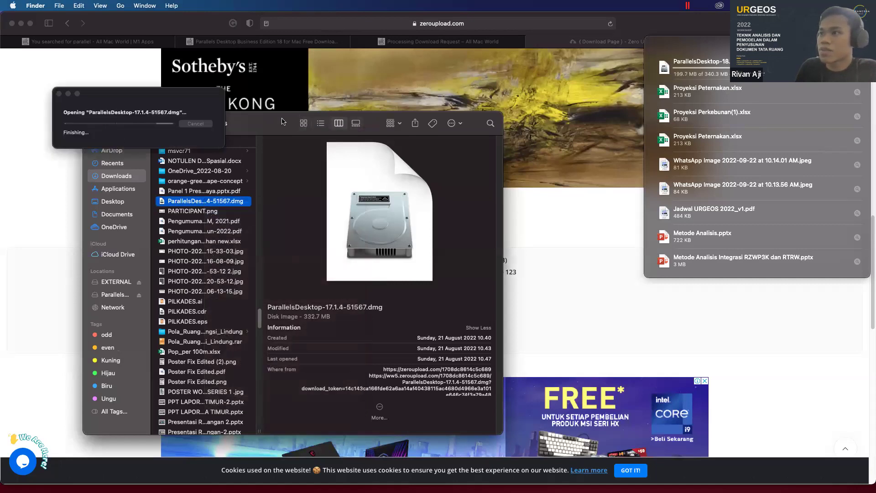
{"action": "left_click_drag", "start_coordinate": [282, 121], "coordinate": [311, 152]}
{"action": "left_click", "coordinate": [133, 154]}
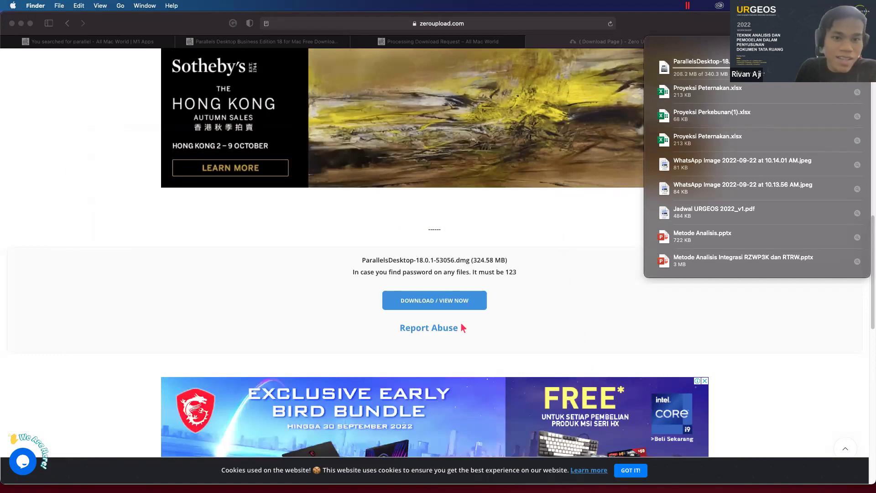
Try to launch the Parallels Desktop 17 installer, and open System Preferences beside it while dismissing the security alert
{"action": "left_click", "coordinate": [384, 224]}
{"action": "double_click", "coordinate": [384, 221]}
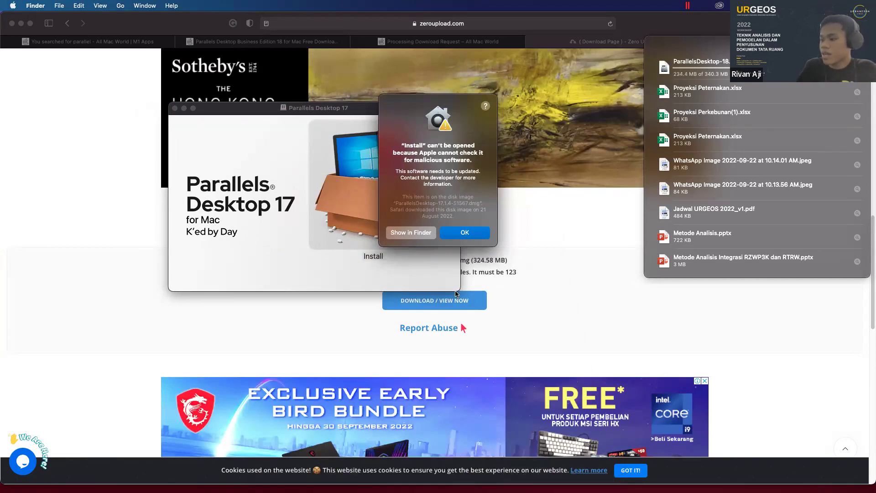
{"action": "left_click", "coordinate": [448, 478]}
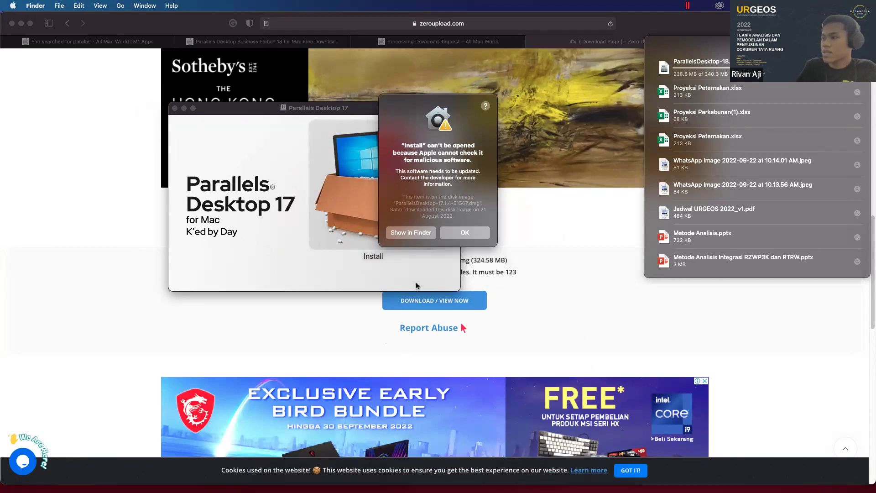
{"action": "left_click_drag", "start_coordinate": [459, 46], "coordinate": [646, 60]}
{"action": "left_click", "coordinate": [475, 231]}
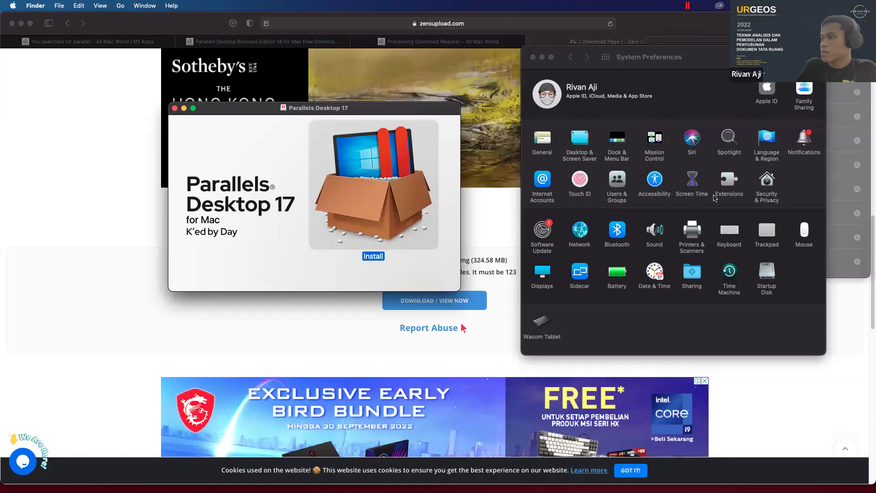
Unlock the general Security & Privacy settings, and allow the blocked Install app to open anyway
{"action": "left_click", "coordinate": [761, 189]}
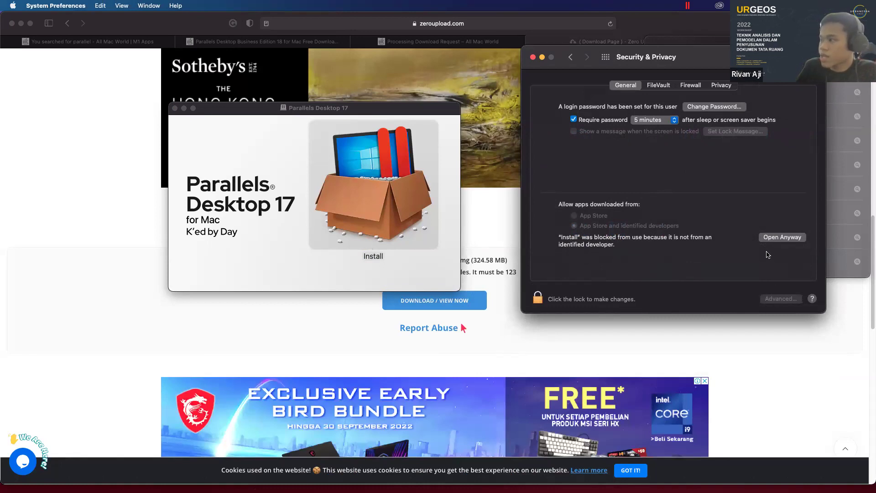
{"action": "left_click", "coordinate": [539, 298]}
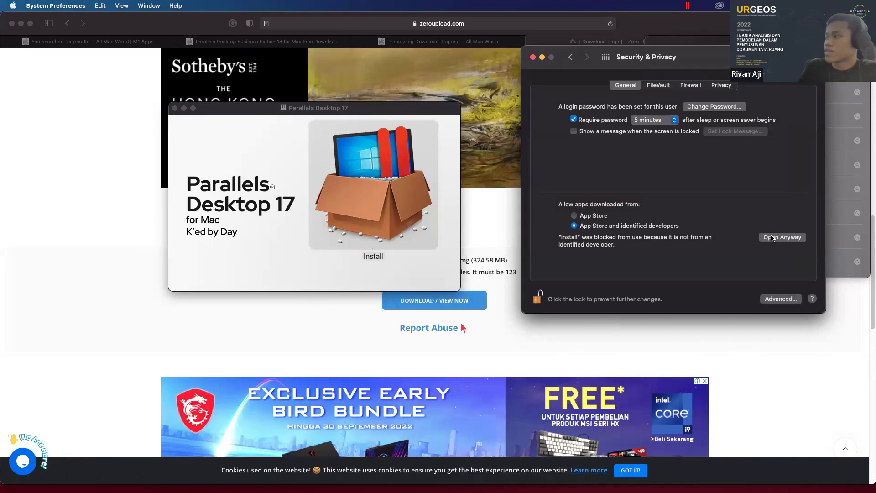
{"action": "left_click", "coordinate": [771, 238]}
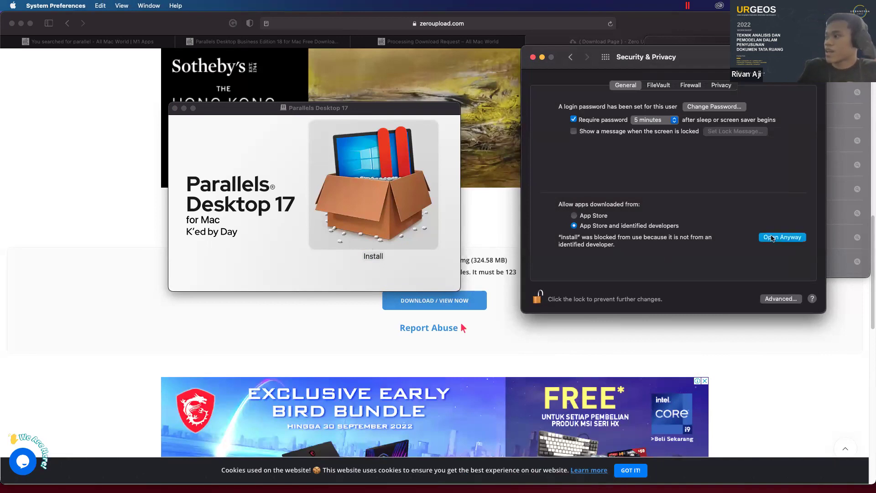
Confirm opening the Parallels Desktop 17 installer, and cancel the installation instead of quitting the running Parallels Desktop
{"action": "left_click", "coordinate": [438, 224]}
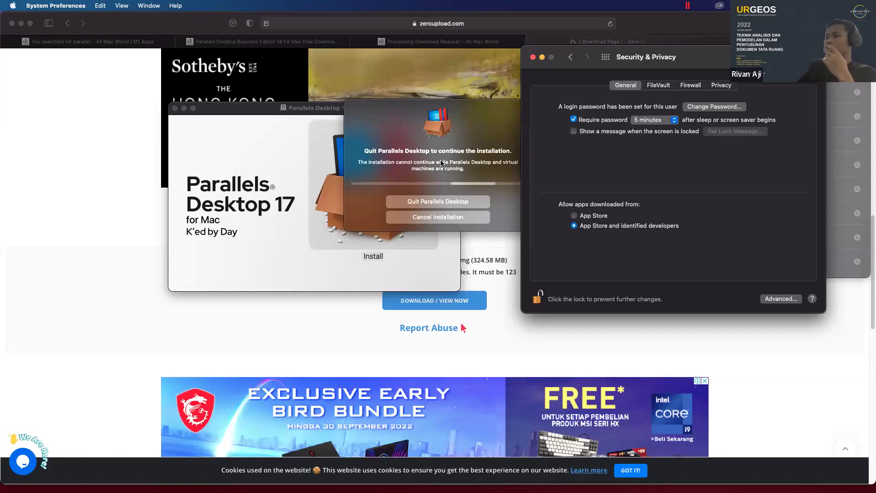
{"action": "mouse_move", "coordinate": [463, 480]}
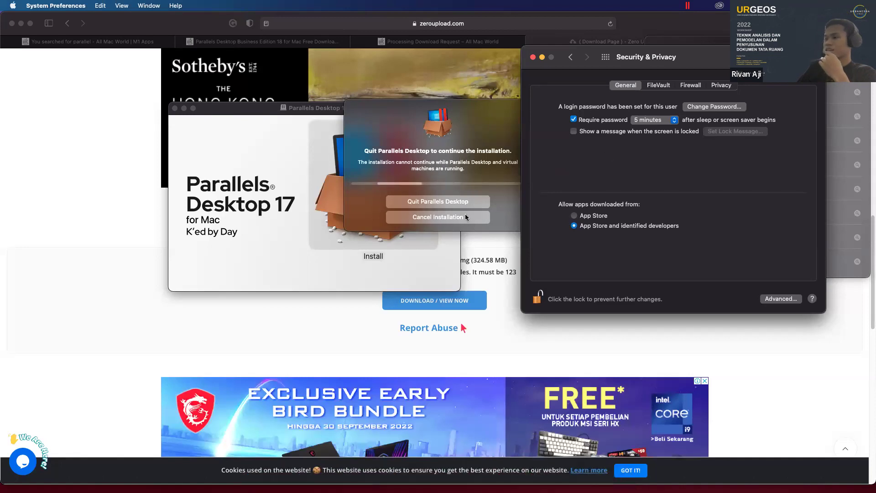
{"action": "left_click_drag", "start_coordinate": [493, 127], "coordinate": [401, 153]}
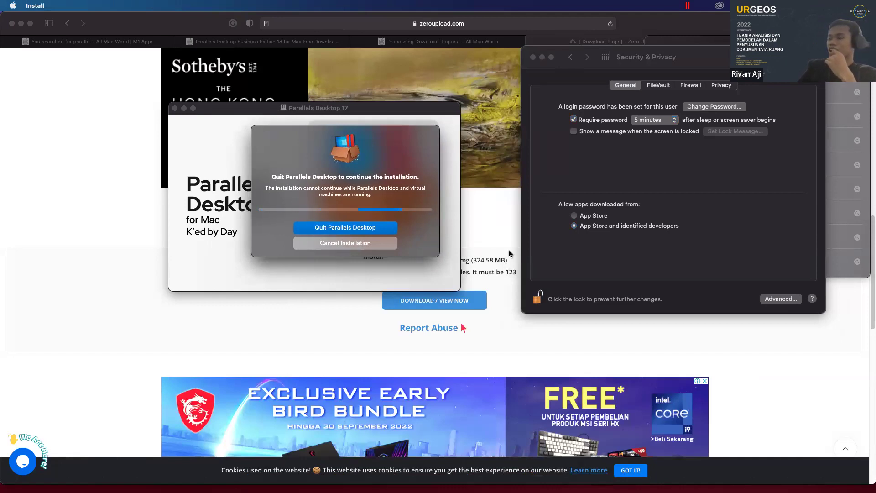
{"action": "left_click", "coordinate": [336, 246]}
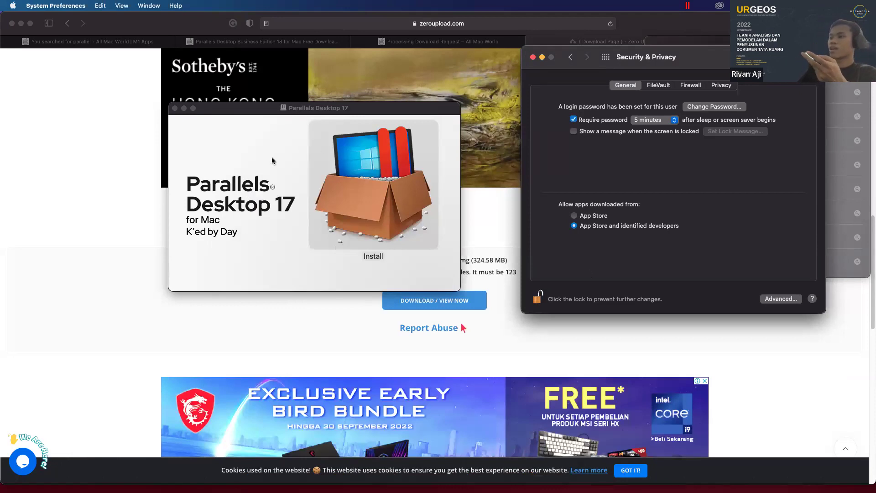
Lock the Security & Privacy settings again, and close the Parallels Desktop 17 and System Preferences windows
{"action": "left_click", "coordinate": [534, 299]}
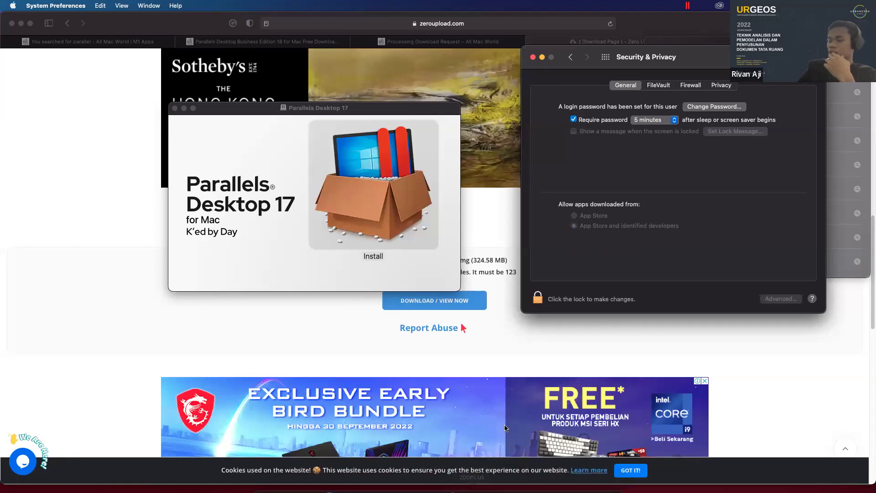
{"action": "mouse_move", "coordinate": [522, 480]}
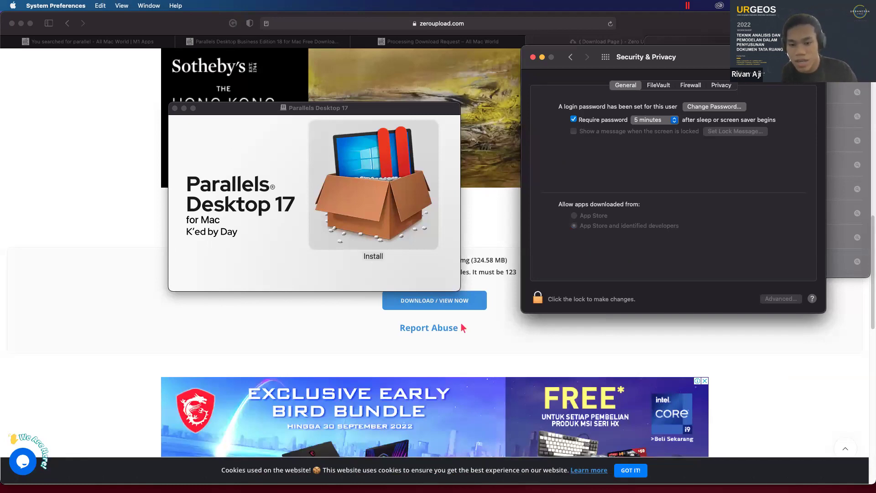
{"action": "left_click", "coordinate": [174, 108]}
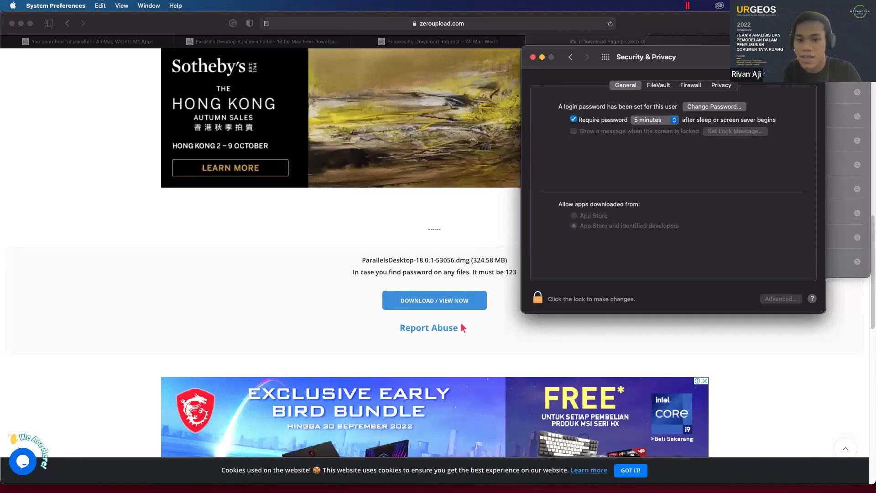
{"action": "left_click", "coordinate": [533, 57]}
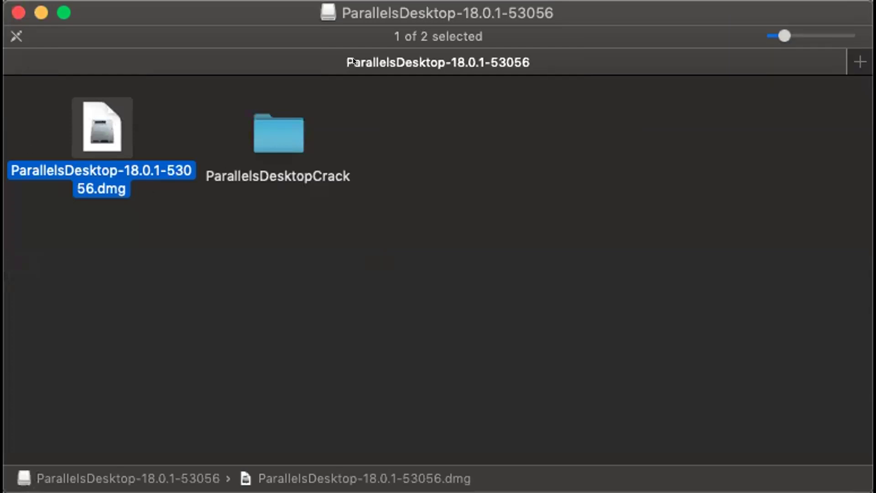
Run the Parallels Desktop 18 installer from ParallelsDesktop-18.0.1-53056.dmg, and accept the software license agreement
{"action": "left_click", "coordinate": [372, 261]}
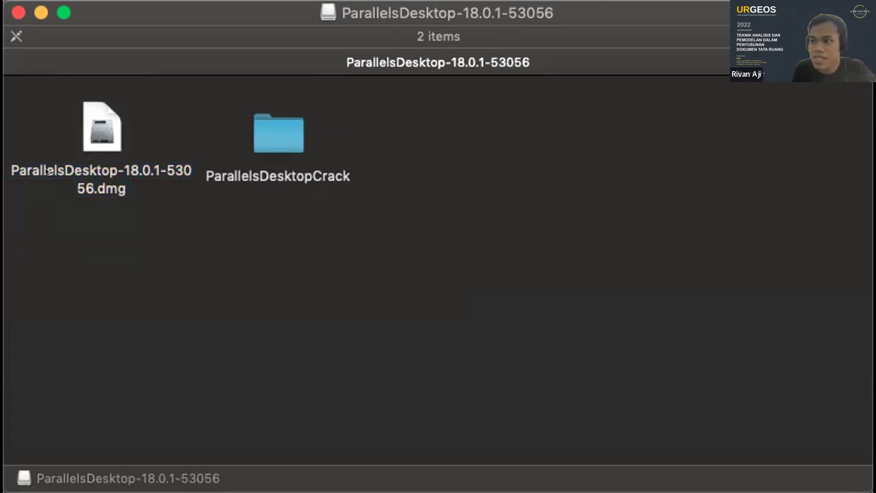
{"action": "left_click", "coordinate": [95, 135]}
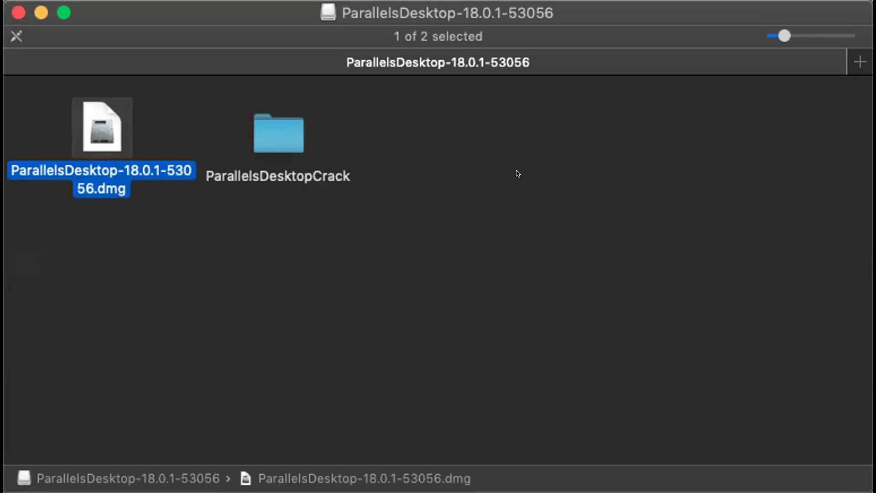
{"action": "double_click", "coordinate": [114, 172]}
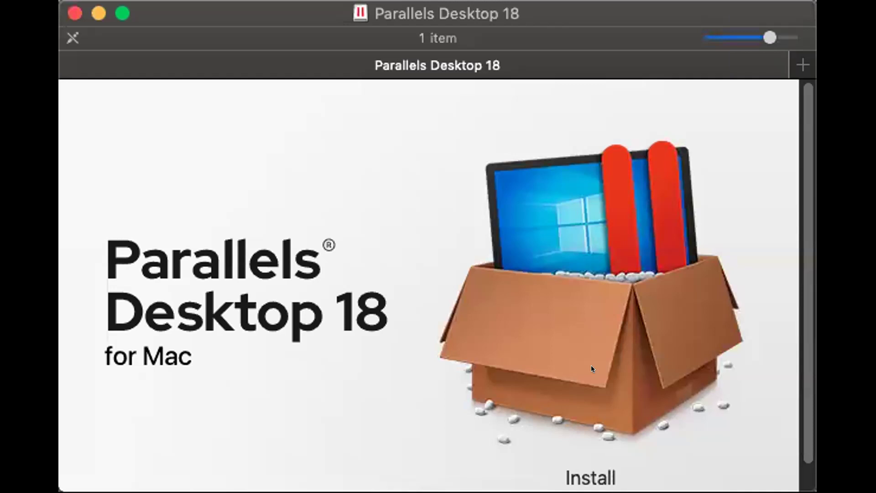
{"action": "scroll", "coordinate": [592, 405], "scroll_direction": "down", "scroll_amount": 2}
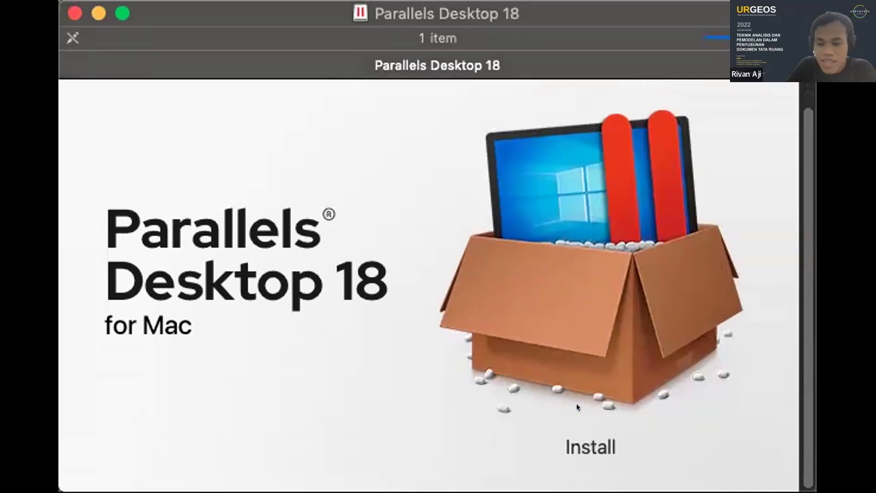
{"action": "left_click", "coordinate": [594, 444]}
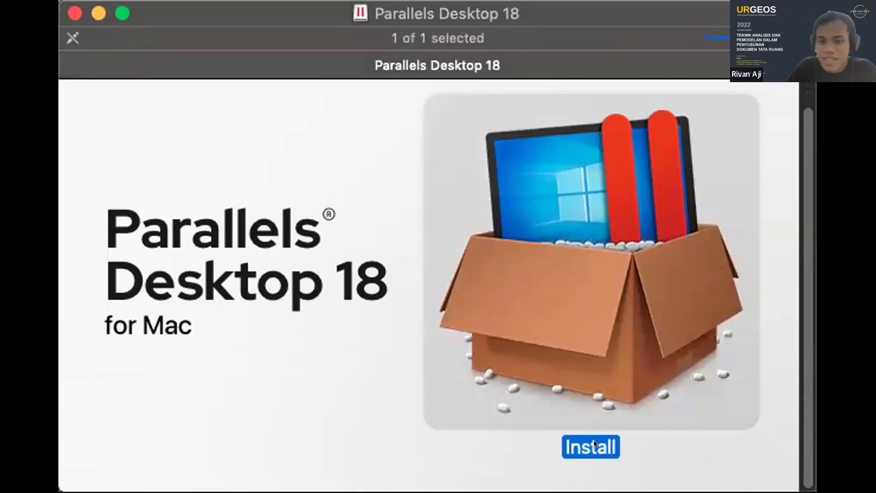
{"action": "double_click", "coordinate": [593, 444]}
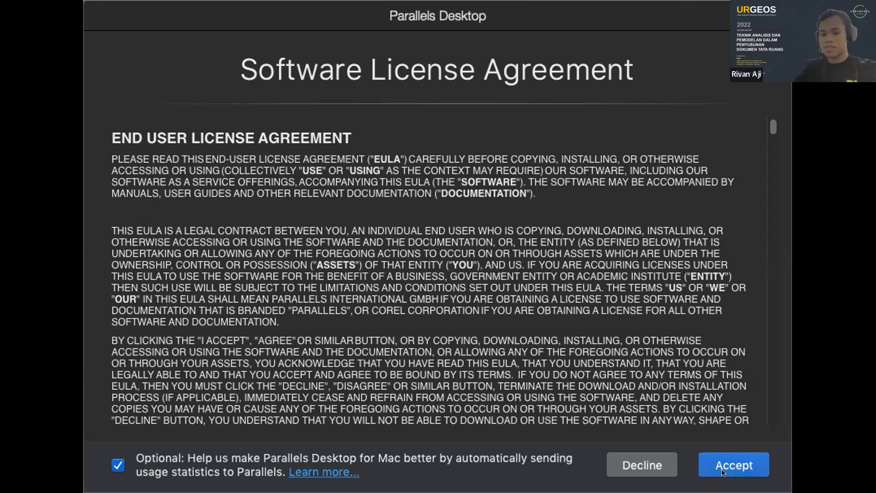
{"action": "left_click", "coordinate": [721, 472]}
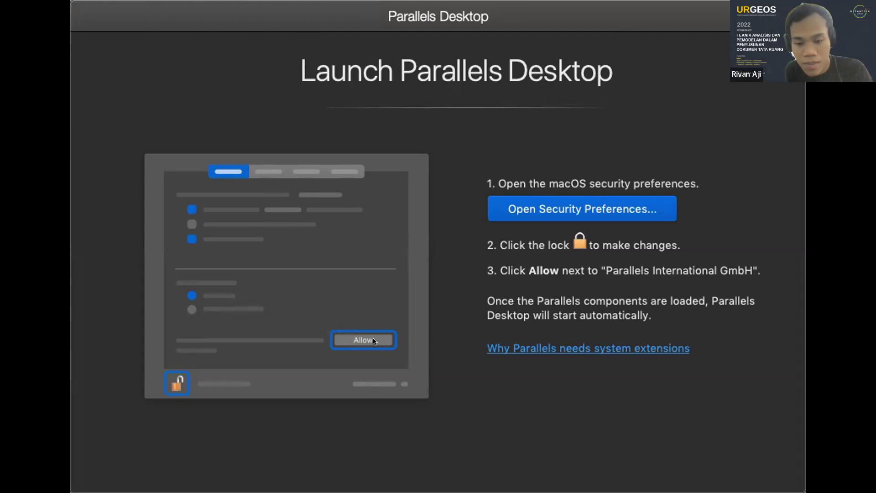
Open the macOS security preferences from the Parallels Desktop launch page, and unlock them with the account password
{"action": "left_click", "coordinate": [558, 207]}
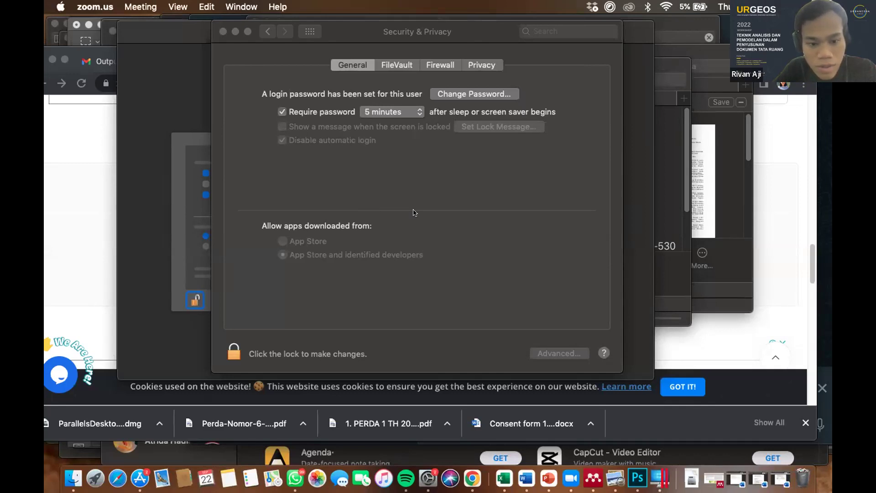
{"action": "left_click", "coordinate": [247, 57]}
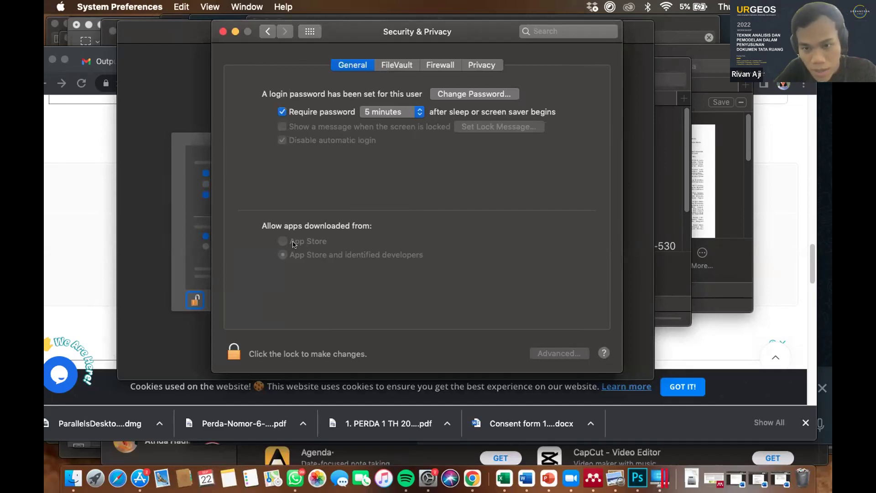
{"action": "left_click", "coordinate": [236, 353]}
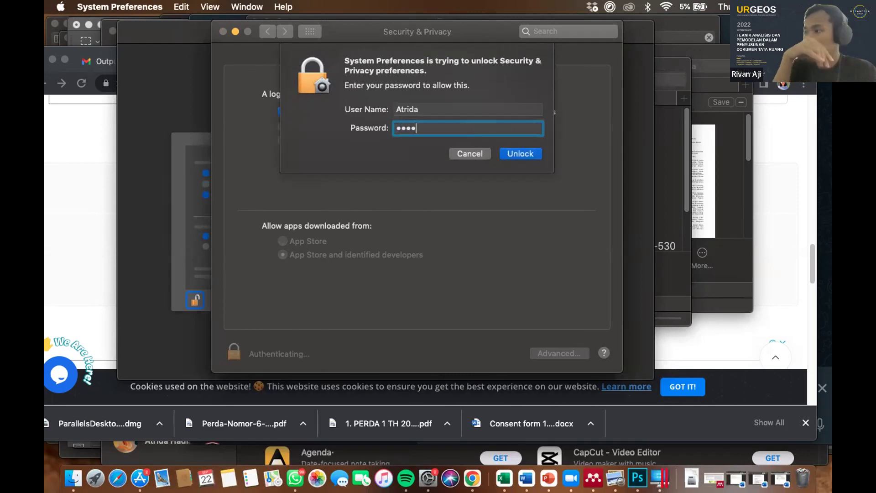
{"action": "key", "text": "Return"}
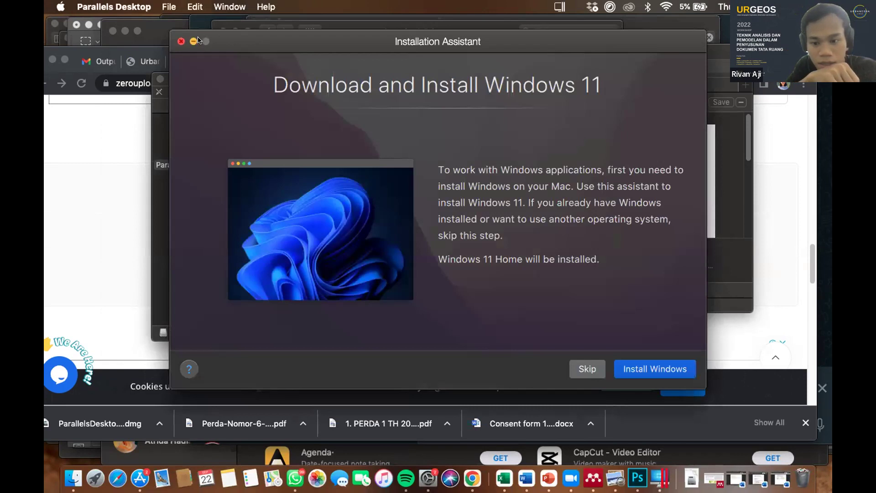
Move the Installation Assistant aside to reach the unlocked Security & Privacy settings, and close System Preferences
{"action": "left_click_drag", "start_coordinate": [502, 39], "coordinate": [430, 46]}
{"action": "left_click_drag", "start_coordinate": [523, 30], "coordinate": [555, 244]}
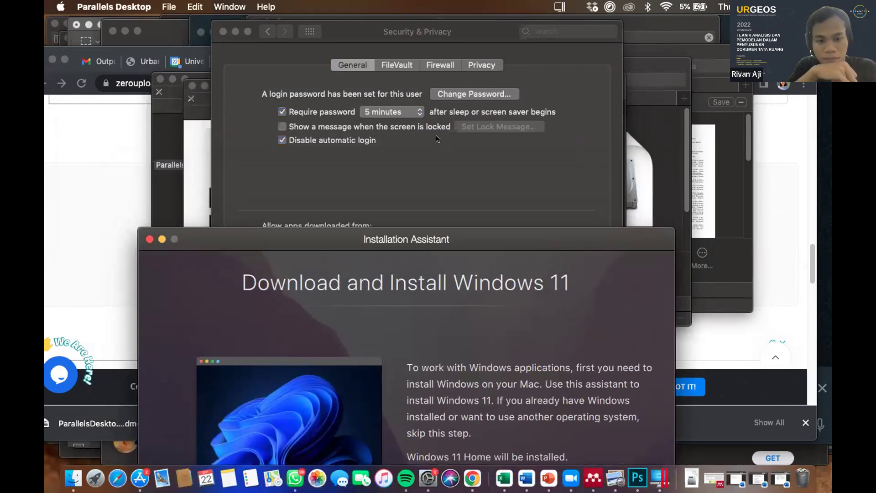
{"action": "left_click_drag", "start_coordinate": [455, 322], "coordinate": [527, 425]}
{"action": "left_click", "coordinate": [353, 153]}
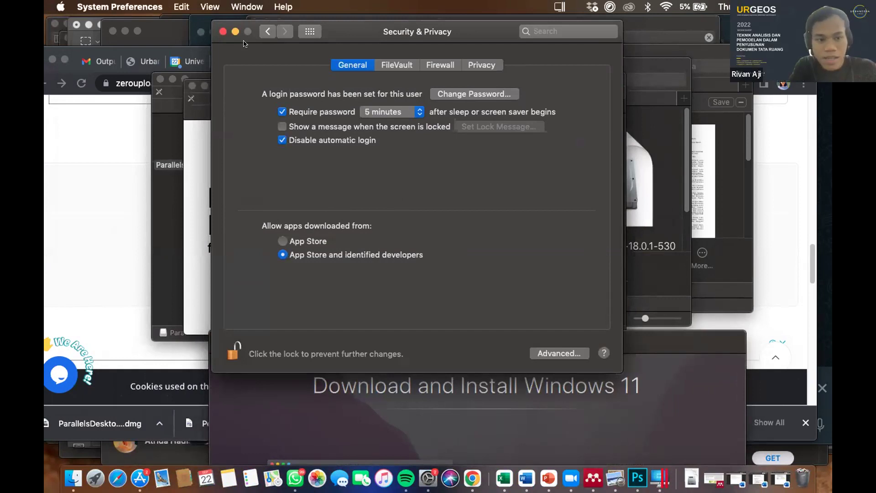
{"action": "left_click", "coordinate": [267, 31]}
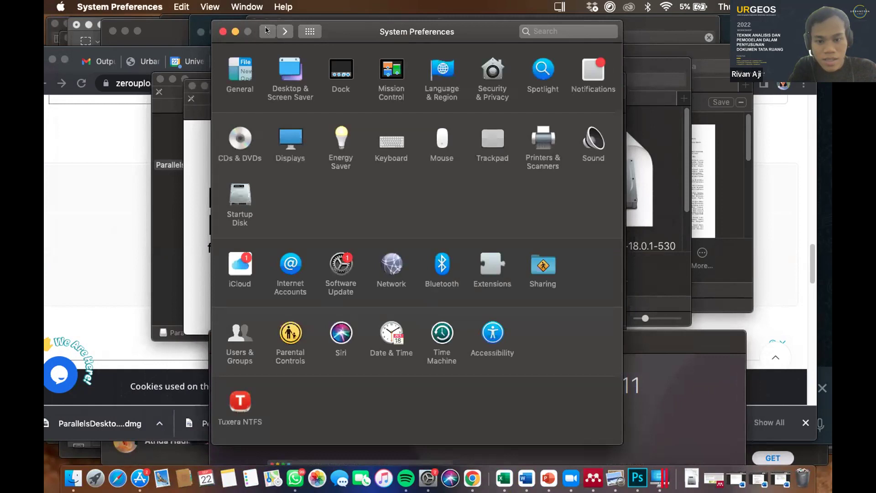
{"action": "left_click", "coordinate": [222, 31]}
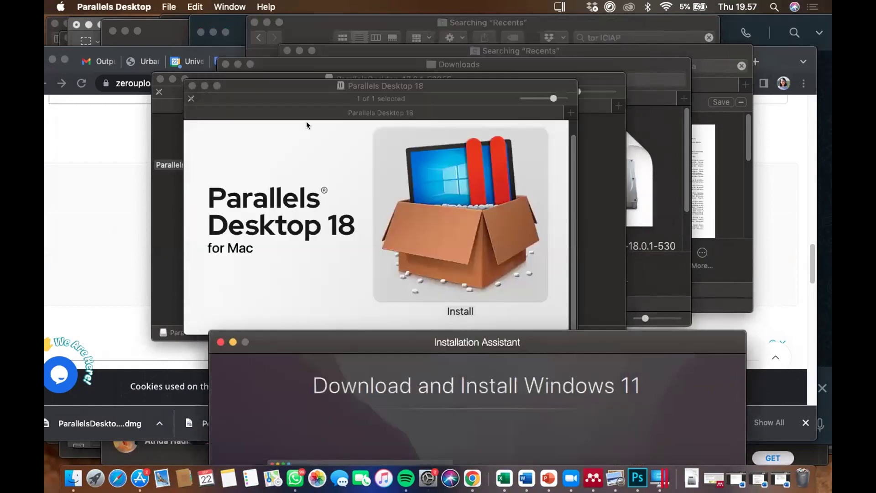
Bring the Installation Assistant back into full view, and start installing Windows 11
{"action": "mouse_move", "coordinate": [376, 84]}
{"action": "left_mouse_down"}
{"action": "mouse_move", "coordinate": [363, 179]}
{"action": "mouse_move", "coordinate": [380, 80]}
{"action": "left_mouse_up"}
{"action": "left_click", "coordinate": [514, 349]}
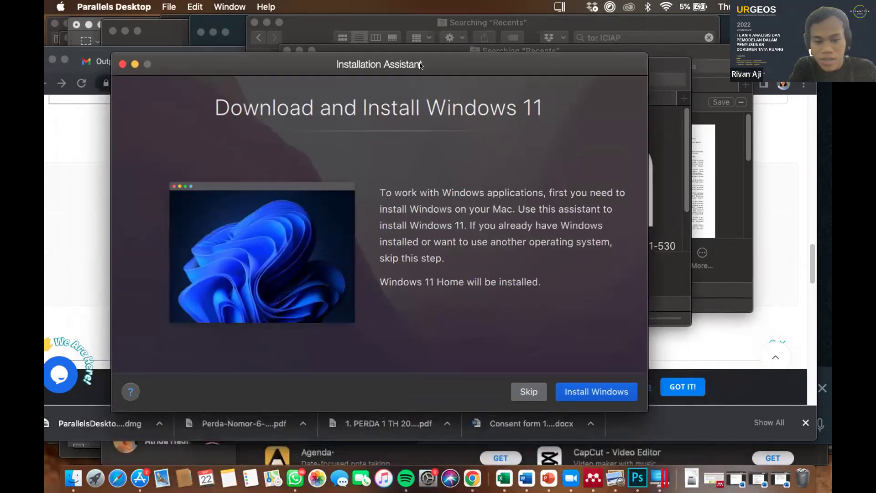
{"action": "left_click", "coordinate": [589, 388]}
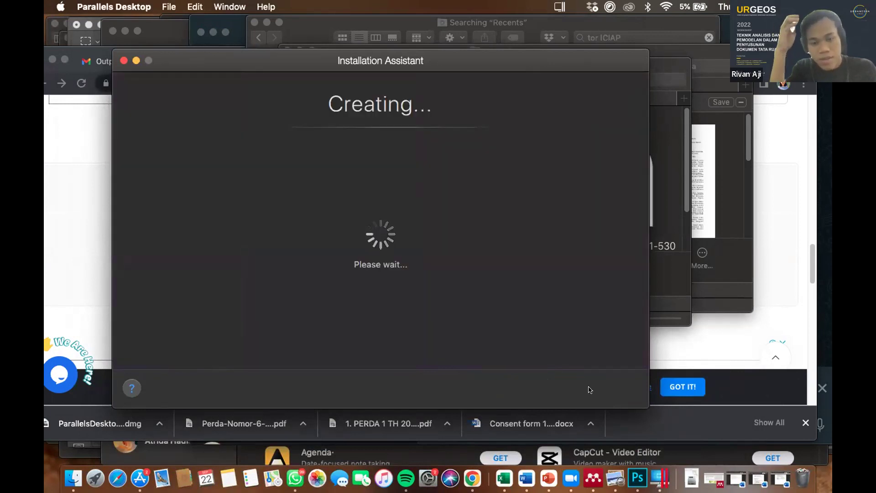
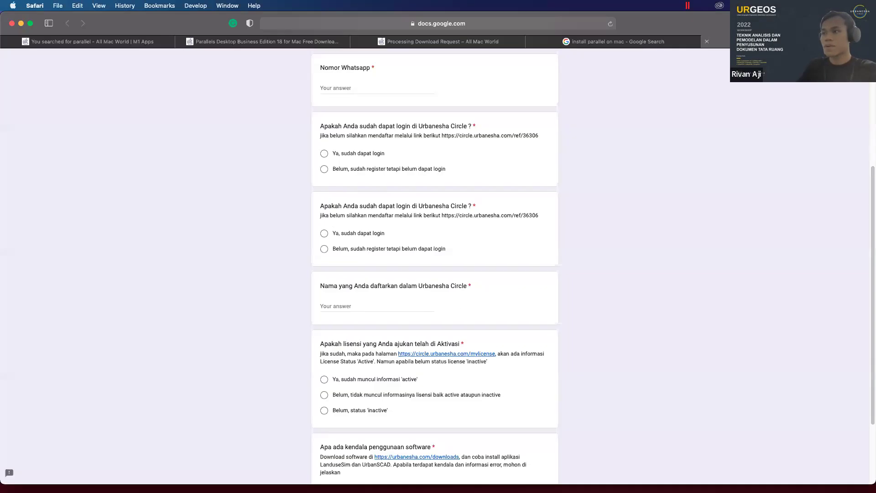
Examine the Kendala Instalasi Peserta URGEOS2022 form, including its description, contact fields, login and license questions, and software problem question
{"action": "scroll", "coordinate": [617, 66], "scroll_direction": "up", "scroll_amount": 5}
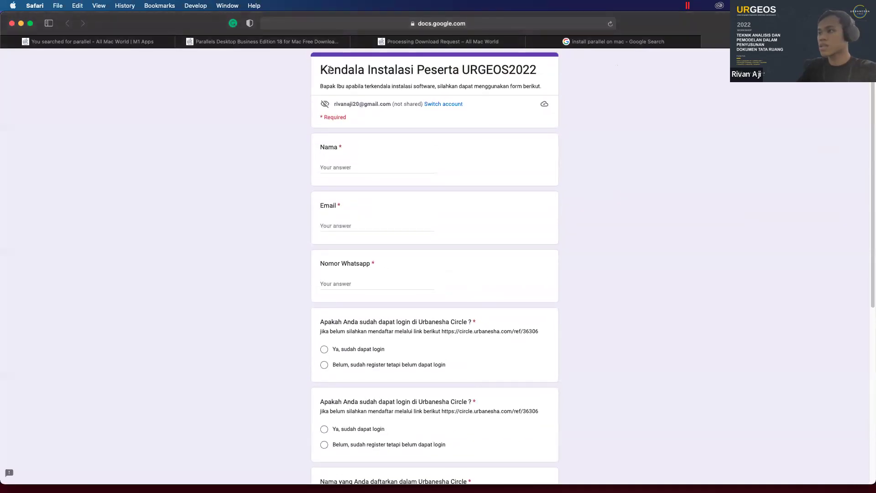
{"action": "triple_click", "coordinate": [390, 73]}
{"action": "left_click", "coordinate": [337, 86]}
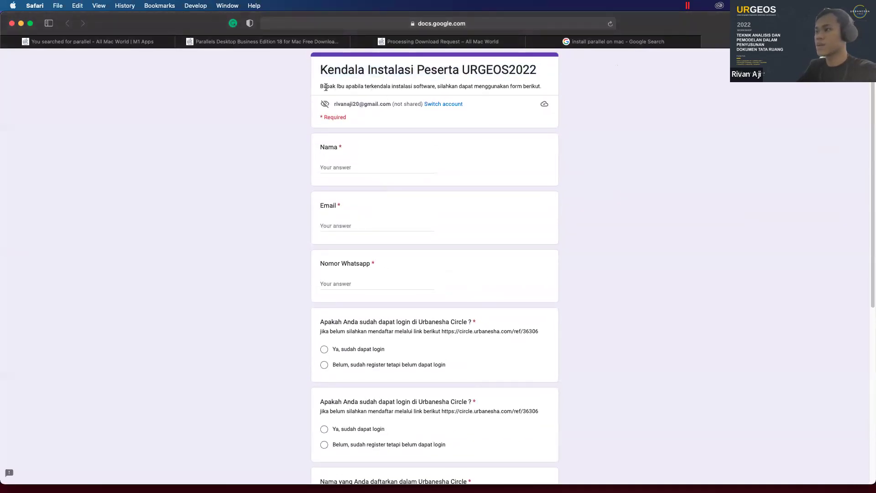
{"action": "left_click_drag", "start_coordinate": [326, 87], "coordinate": [541, 87]}
{"action": "left_click", "coordinate": [556, 88]}
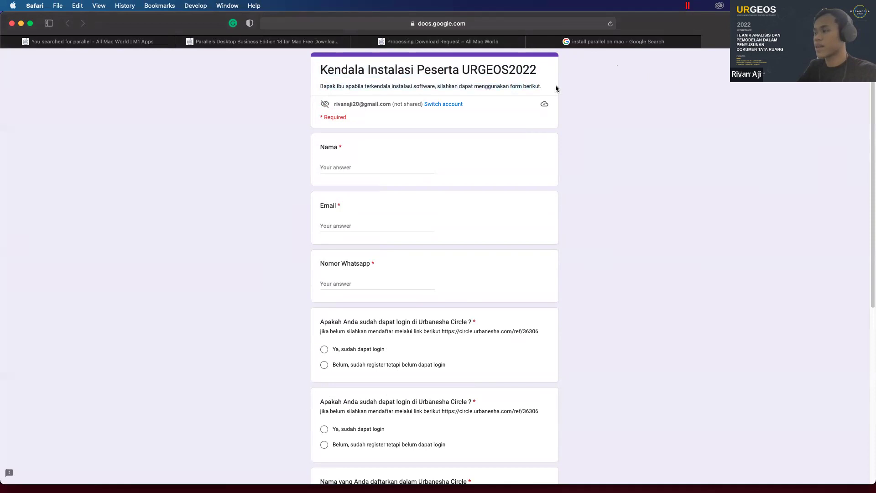
{"action": "scroll", "coordinate": [369, 170], "scroll_direction": "down", "scroll_amount": 10}
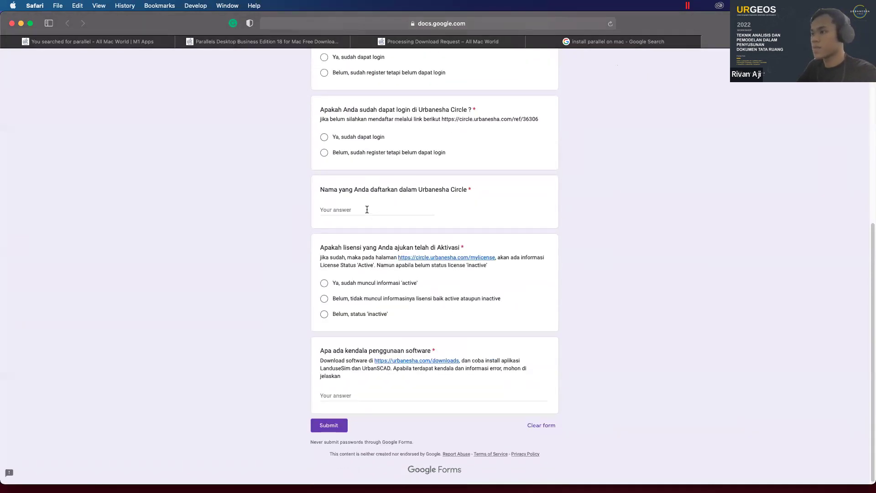
{"action": "scroll", "coordinate": [365, 235], "scroll_direction": "up", "scroll_amount": 3}
{"action": "scroll", "coordinate": [365, 256], "scroll_direction": "up", "scroll_amount": 2}
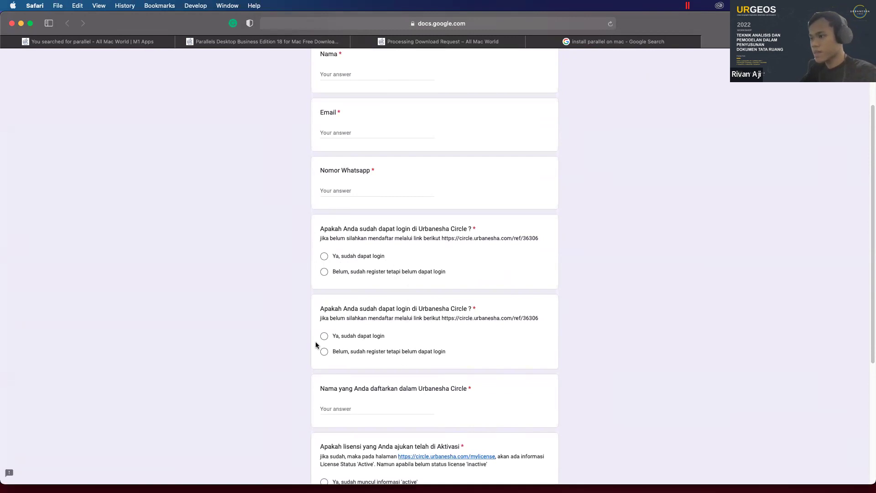
{"action": "scroll", "coordinate": [322, 342], "scroll_direction": "down", "scroll_amount": 3}
{"action": "scroll", "coordinate": [367, 335], "scroll_direction": "down", "scroll_amount": 4}
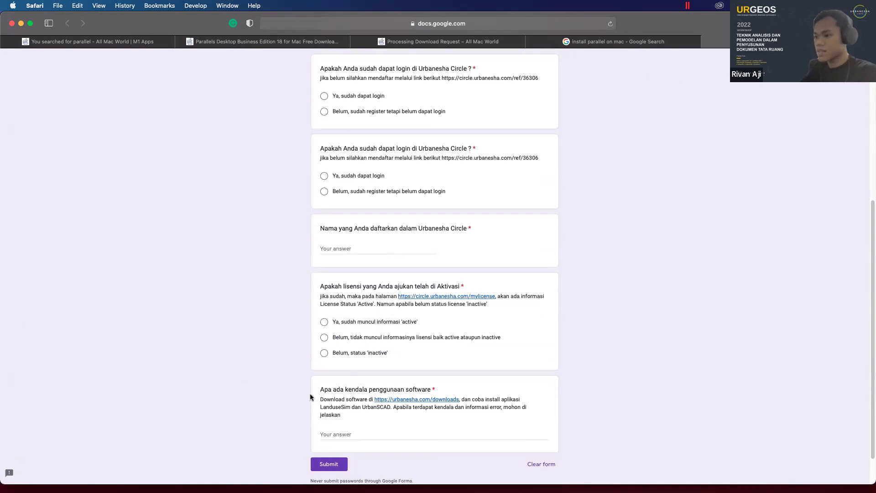
{"action": "triple_click", "coordinate": [490, 408]}
{"action": "left_click", "coordinate": [490, 407]}
{"action": "left_click_drag", "start_coordinate": [490, 407], "coordinate": [467, 425]}
{"action": "left_click", "coordinate": [232, 415]}
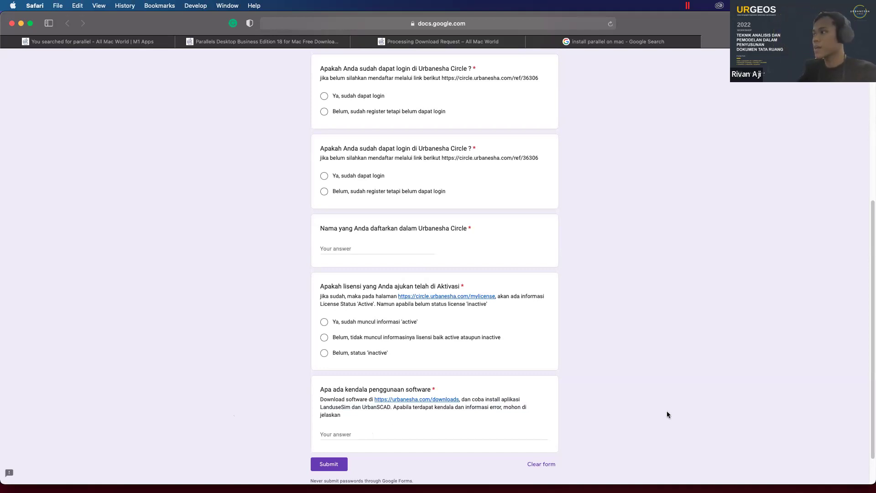
Switch to the Windows 11 virtual machine in Parallels Desktop, and open its Start menu
{"action": "mouse_move", "coordinate": [479, 483]}
{"action": "left_click", "coordinate": [514, 479]}
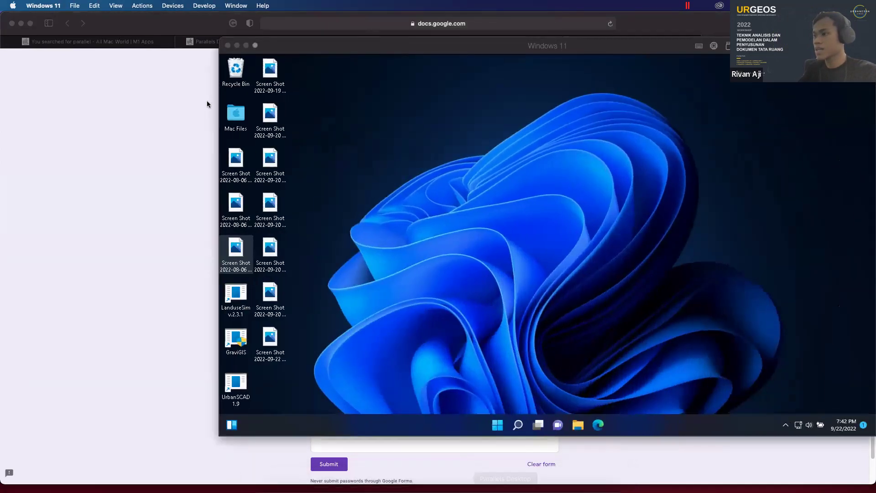
{"action": "left_click", "coordinate": [492, 424]}
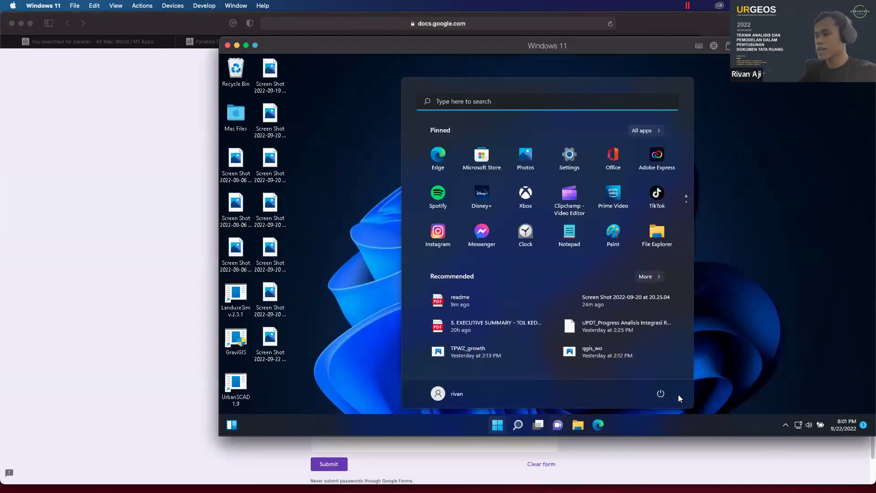
Shut down the Windows 11 virtual machine, and return to the installation problem form in Safari
{"action": "left_click", "coordinate": [660, 393]}
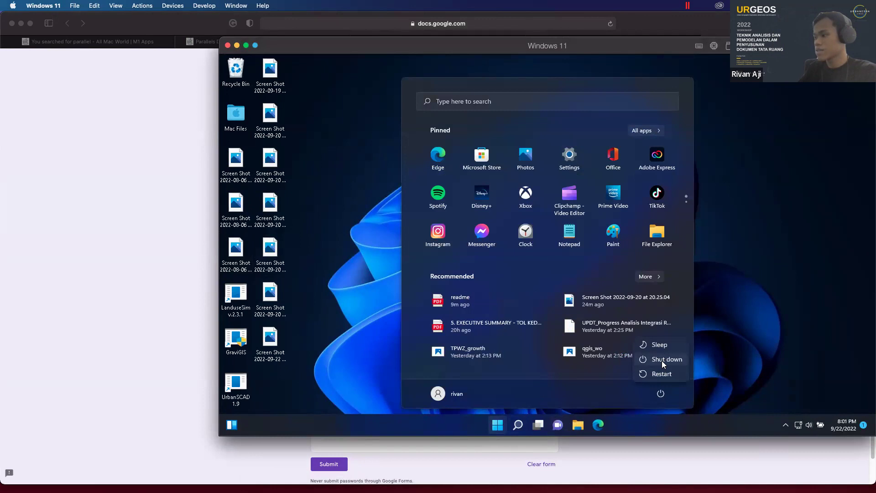
{"action": "left_click", "coordinate": [661, 361]}
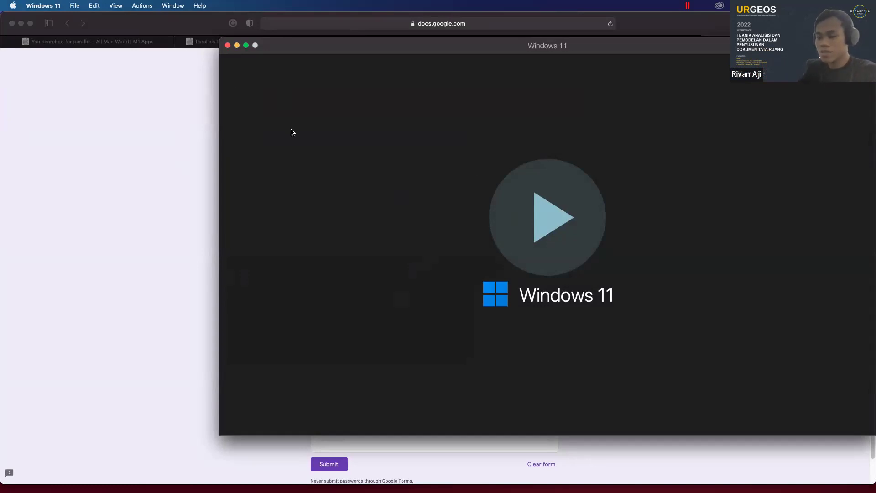
{"action": "left_click", "coordinate": [120, 187]}
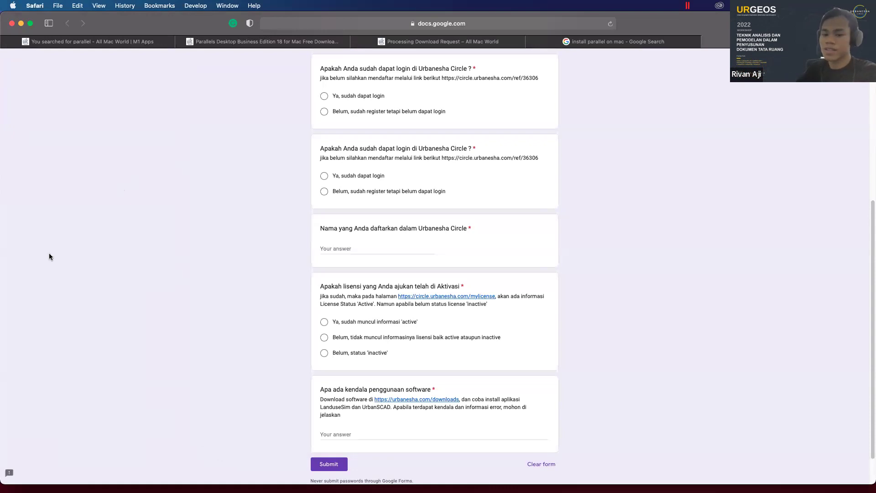
Switch back to Parallels Desktop, start the Windows 11 virtual machine, and show it in full screen
{"action": "mouse_move", "coordinate": [411, 484]}
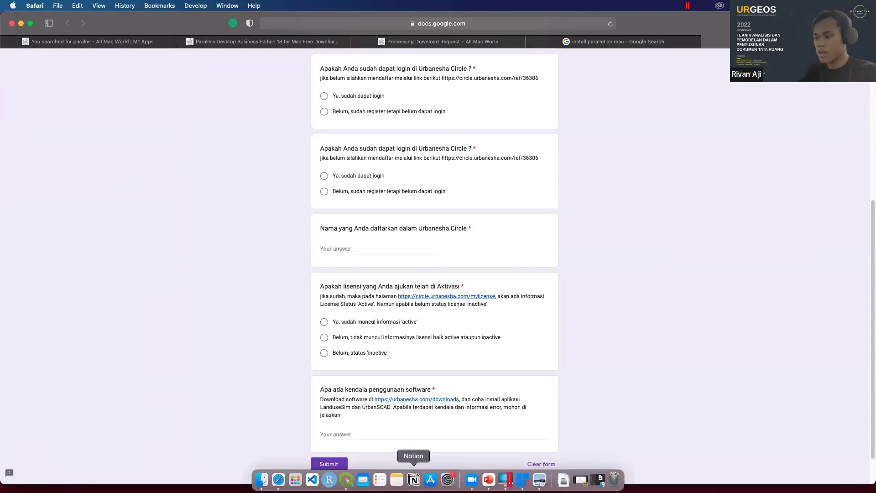
{"action": "left_click", "coordinate": [504, 480]}
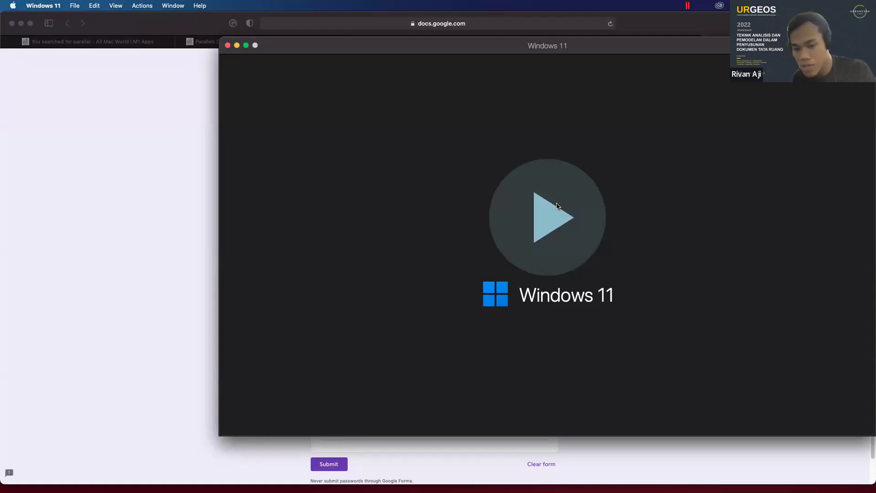
{"action": "left_click", "coordinate": [582, 224]}
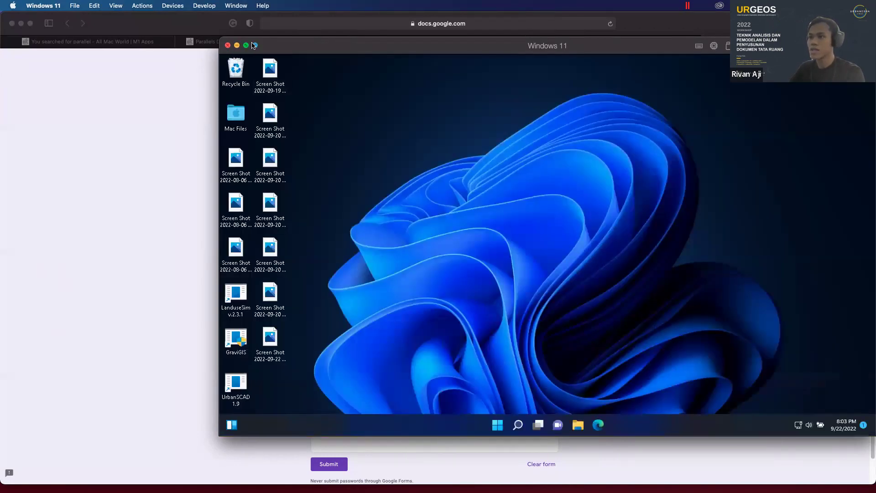
{"action": "left_click", "coordinate": [247, 47]}
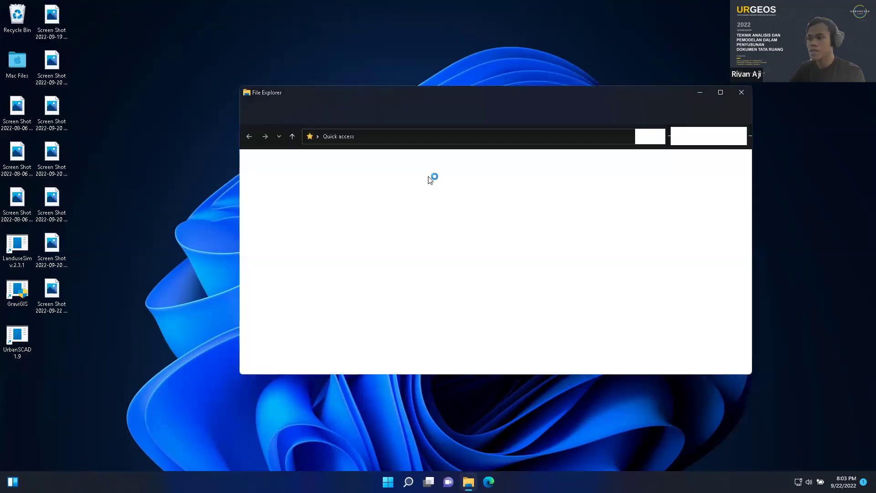
Search the Windows Downloads folder for keygen in File Explorer
{"action": "scroll", "coordinate": [301, 247], "scroll_direction": "down", "scroll_amount": 2}
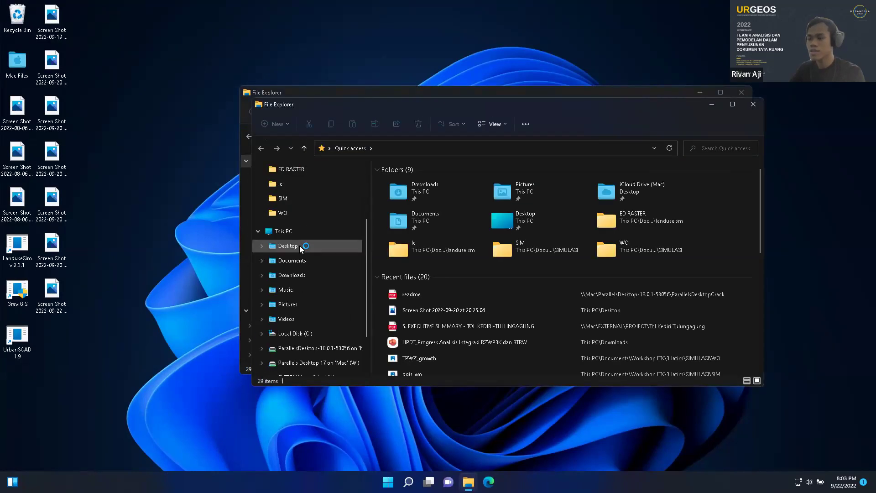
{"action": "left_click", "coordinate": [292, 275]}
{"action": "scroll", "coordinate": [454, 243], "scroll_direction": "down", "scroll_amount": 10}
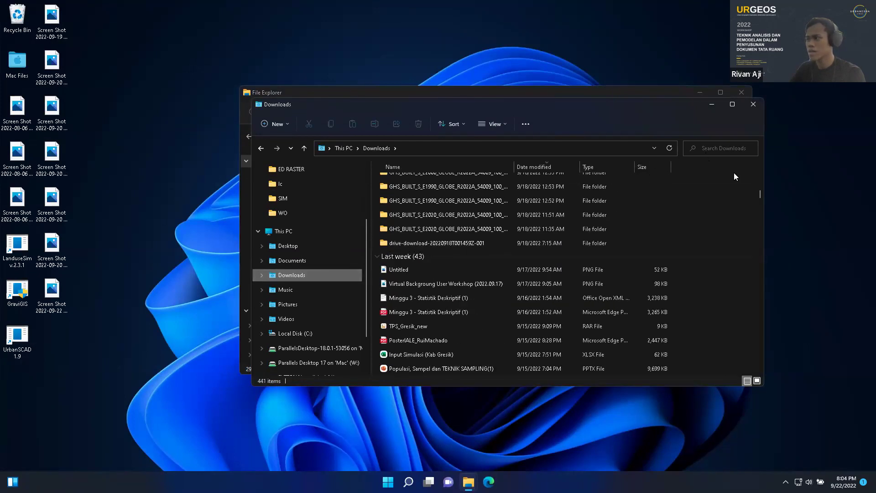
{"action": "key", "text": "ctrl+f"}
{"action": "type", "text": "keygen"}
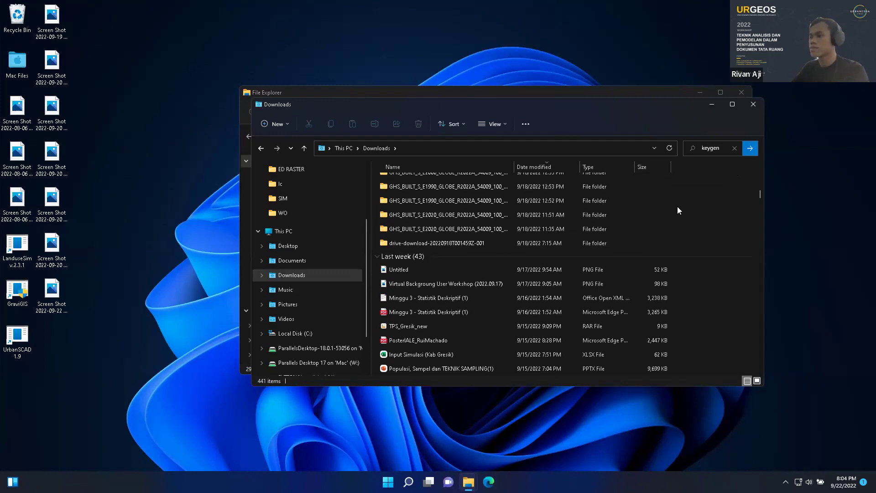
{"action": "left_click", "coordinate": [748, 148]}
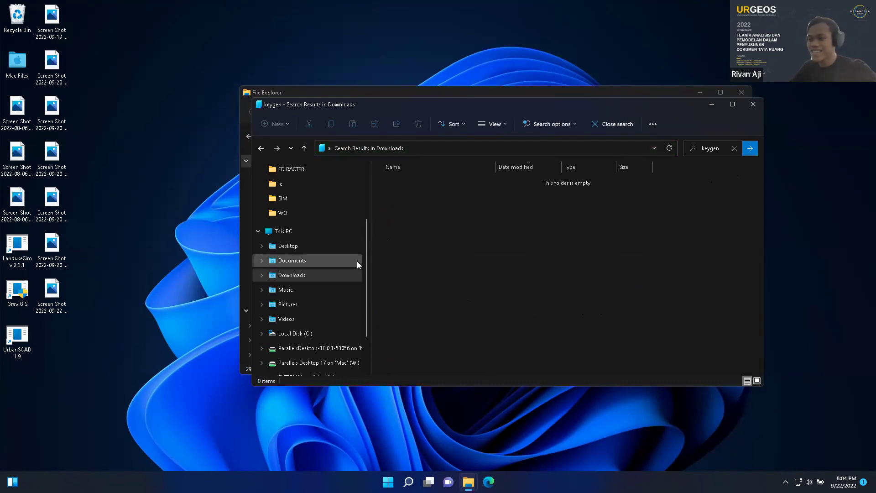
{"action": "scroll", "coordinate": [307, 371], "scroll_direction": "down", "scroll_amount": 2}
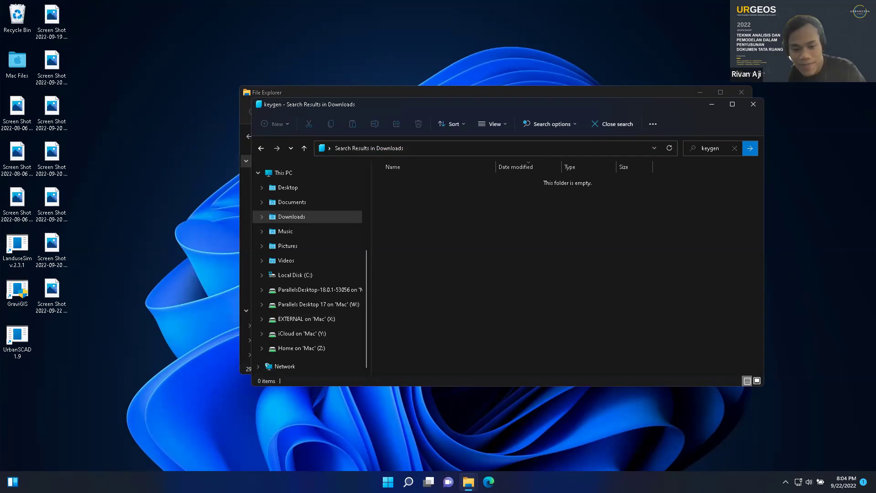
Return to the form in Safari on the Mac, and open its urbanesha.com/downloads link
{"action": "key", "text": "ctrl+Left"}
{"action": "left_click_drag", "start_coordinate": [288, 154], "coordinate": [0, 200]}
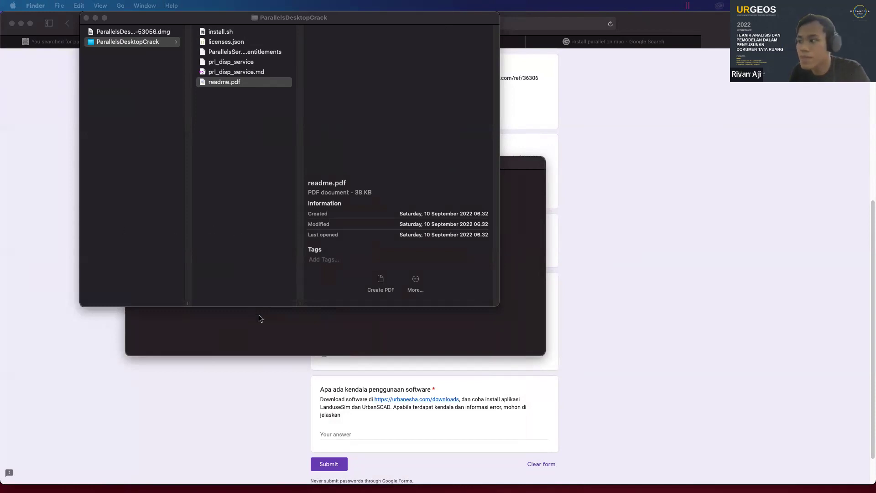
{"action": "left_click", "coordinate": [131, 163]}
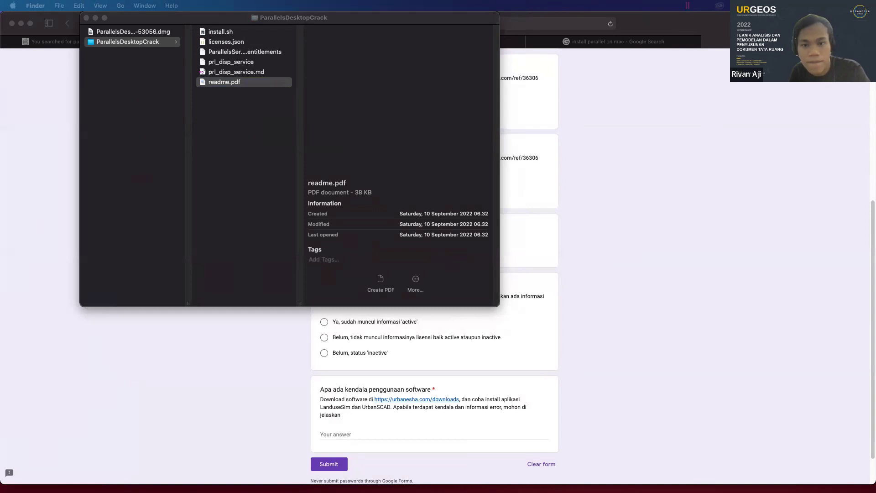
{"action": "left_click", "coordinate": [515, 374]}
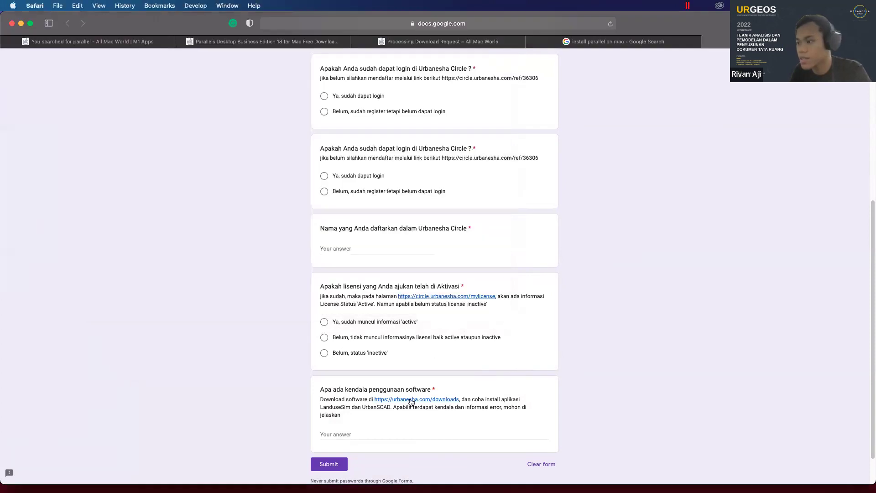
{"action": "left_click", "coordinate": [411, 399]}
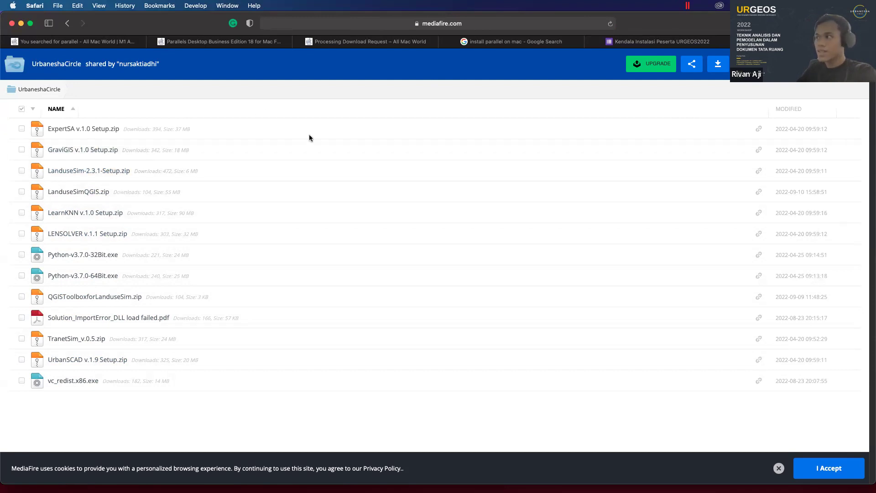
Go back to the Kendala Instalasi Peserta URGEOS2022 form, and open its circle.urbanesha.com/mylicense link in a new tab
{"action": "left_click", "coordinate": [655, 41]}
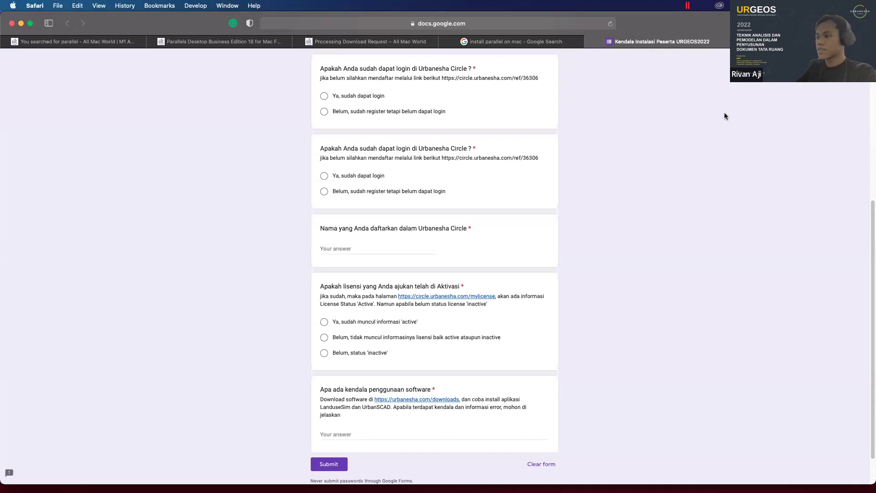
{"action": "right_click", "coordinate": [456, 301]}
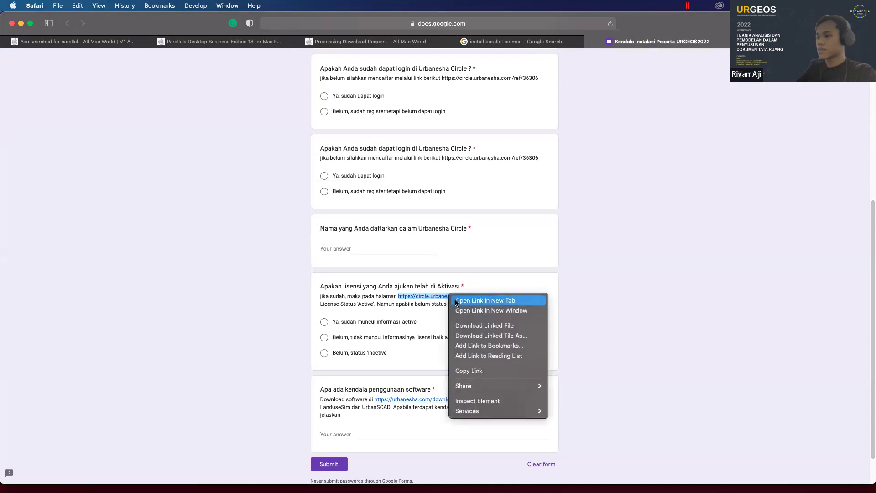
{"action": "left_click", "coordinate": [456, 301]}
{"action": "key", "text": "super+shift+bracketright"}
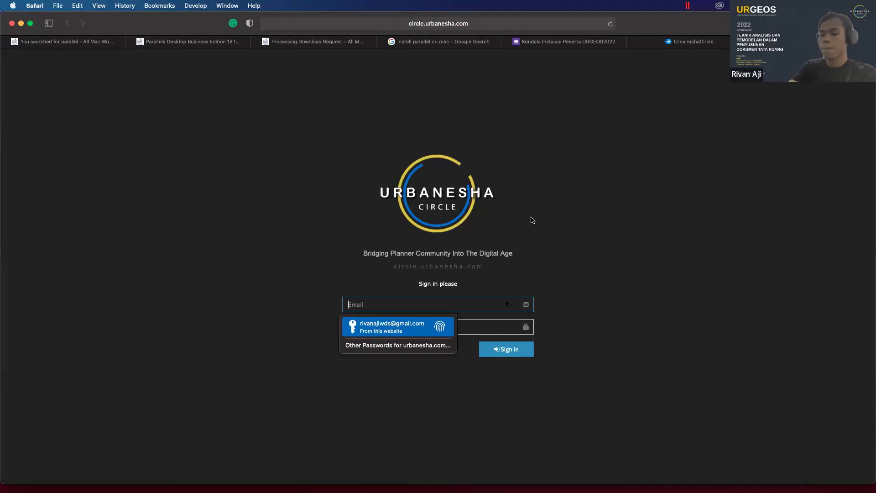
Sign in to Urbanesha Circle with the saved account e-mail and password, and decline changing the password
{"action": "key", "text": "Return"}
{"action": "key", "text": "Return"}
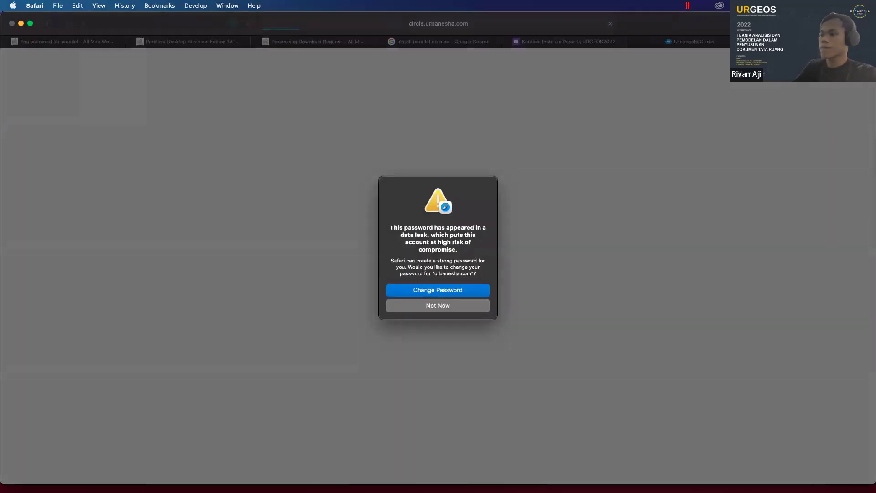
{"action": "left_click", "coordinate": [434, 305]}
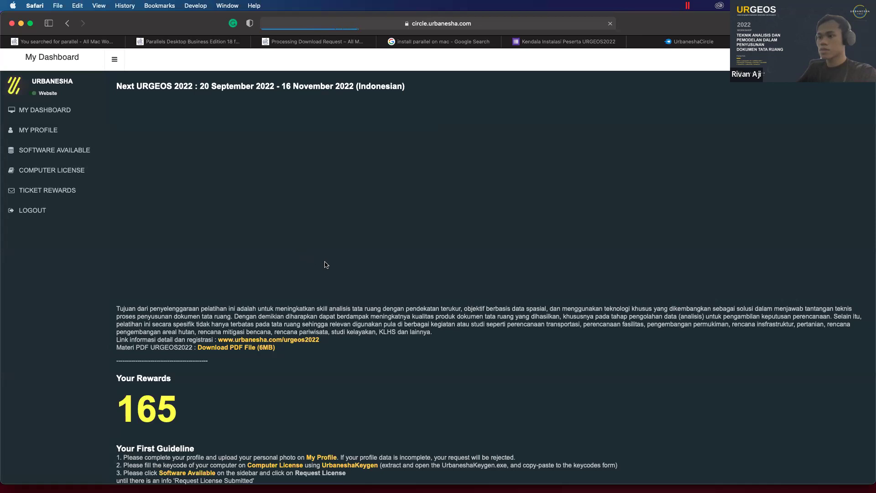
Download UrbaneshaKeygen from the Your First Guideline section of the dashboard
{"action": "left_click", "coordinate": [352, 467]}
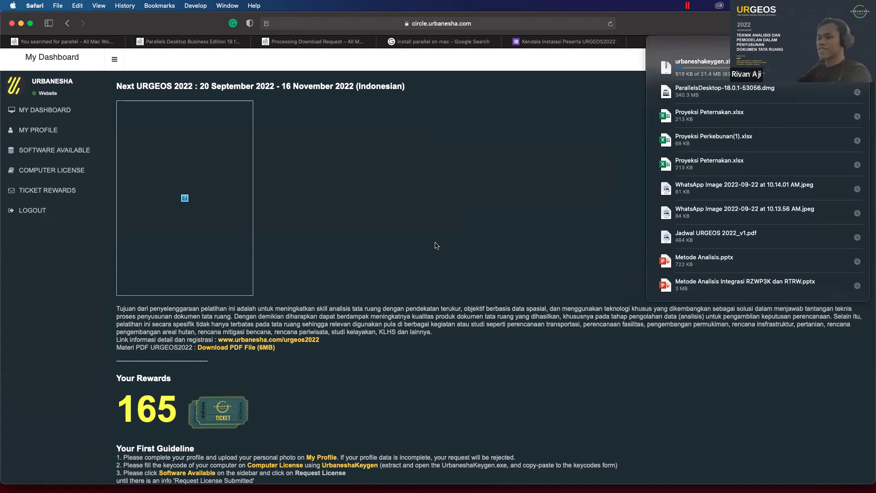
{"action": "left_click", "coordinate": [478, 290]}
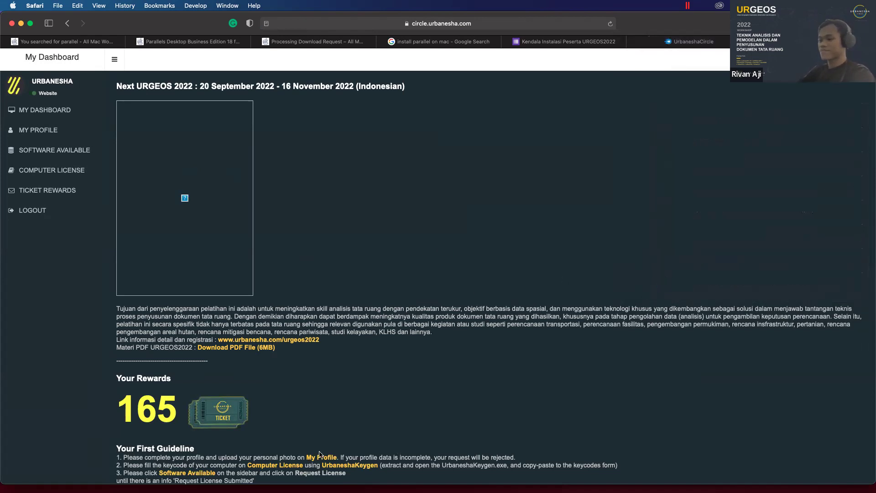
Open the Software Available page from the guideline, and check the progress of the urbaneshakeygen download
{"action": "left_click", "coordinate": [205, 474]}
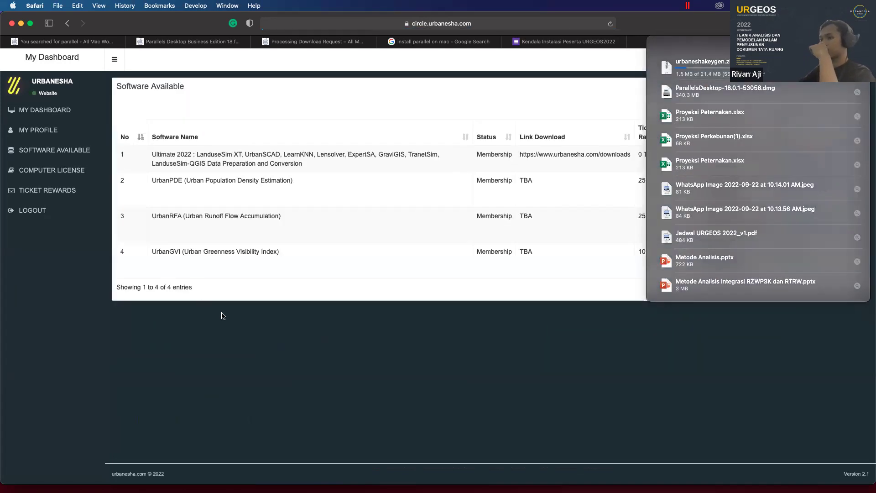
{"action": "left_click", "coordinate": [296, 343]}
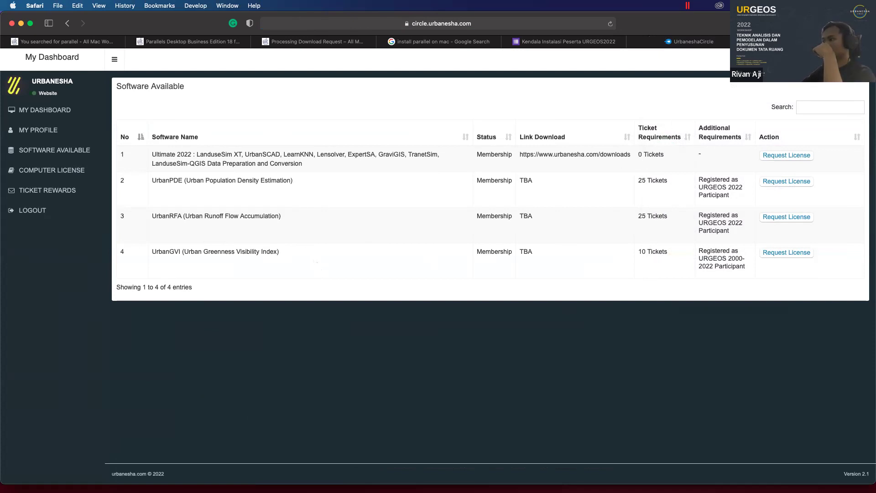
{"action": "left_click", "coordinate": [811, 24]}
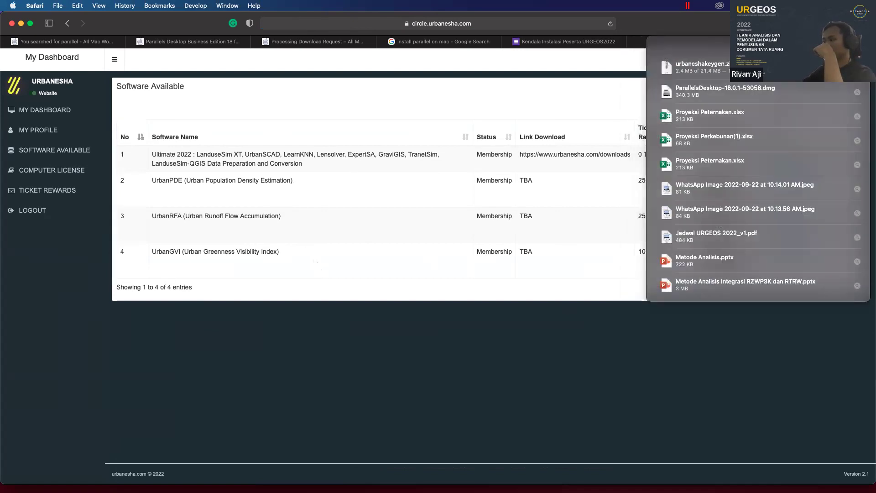
{"action": "left_click", "coordinate": [812, 23]}
{"action": "left_click", "coordinate": [811, 23]}
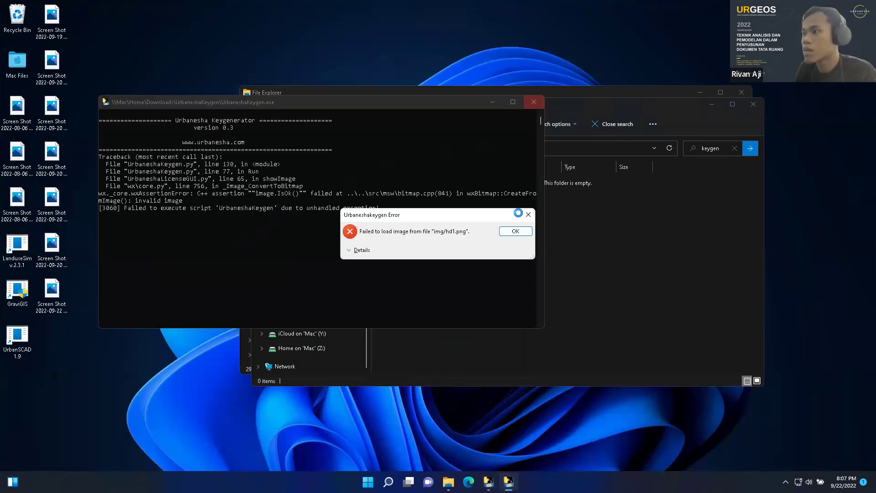
Dismiss the Urbaneshakeygen error in Windows 11, and open the UrbaneshaKeygen folder in Downloads
{"action": "left_click", "coordinate": [513, 233]}
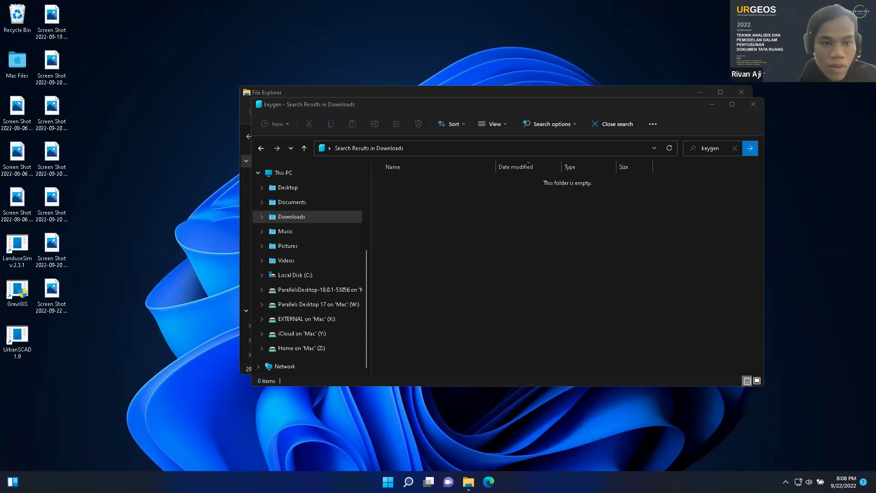
{"action": "left_click", "coordinate": [318, 216]}
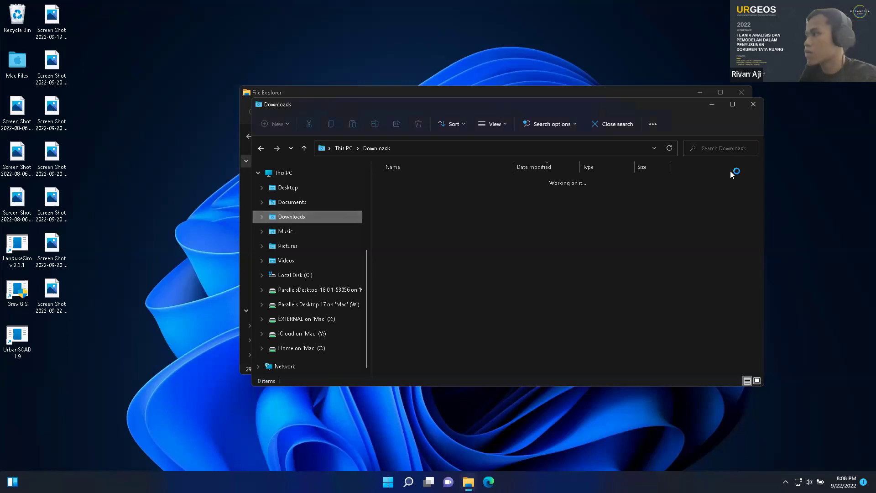
{"action": "scroll", "coordinate": [533, 298], "scroll_direction": "down", "scroll_amount": 10}
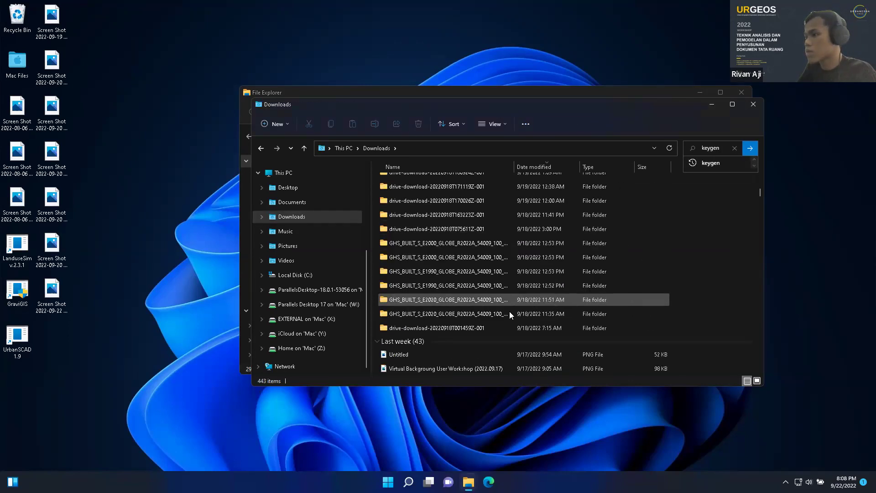
{"action": "scroll", "coordinate": [509, 311], "scroll_direction": "down", "scroll_amount": 15}
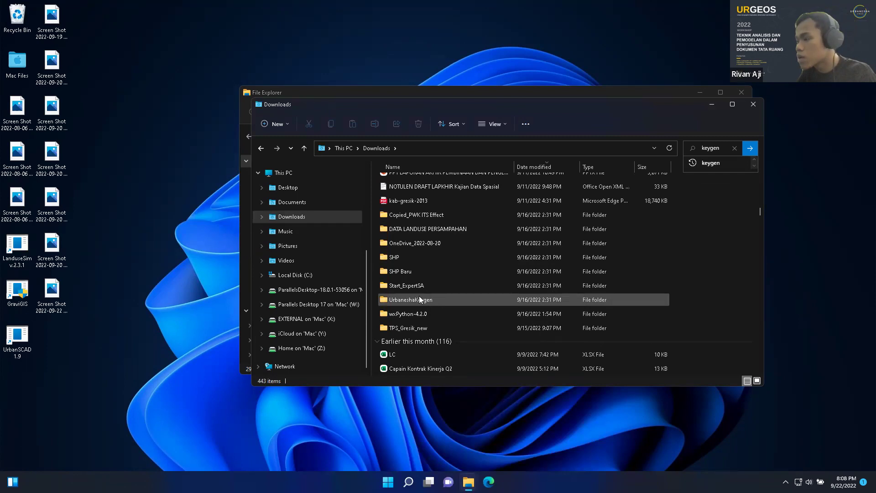
{"action": "left_click", "coordinate": [417, 285]}
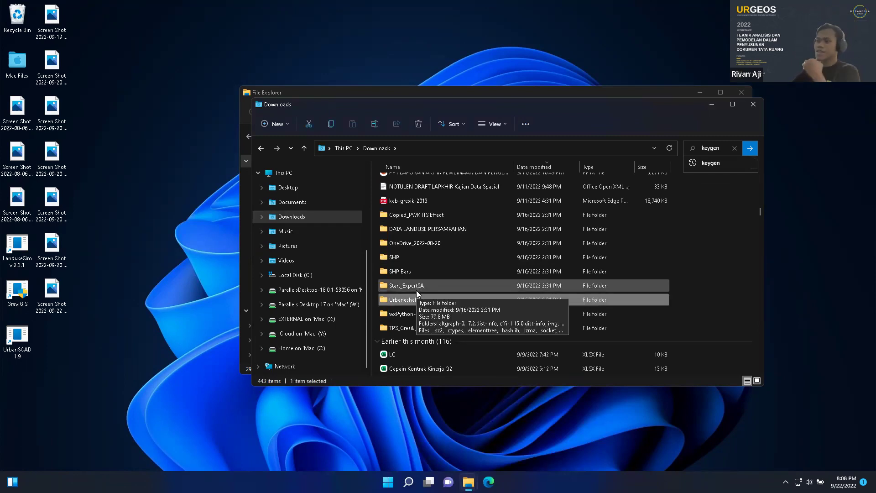
{"action": "left_click", "coordinate": [418, 297]}
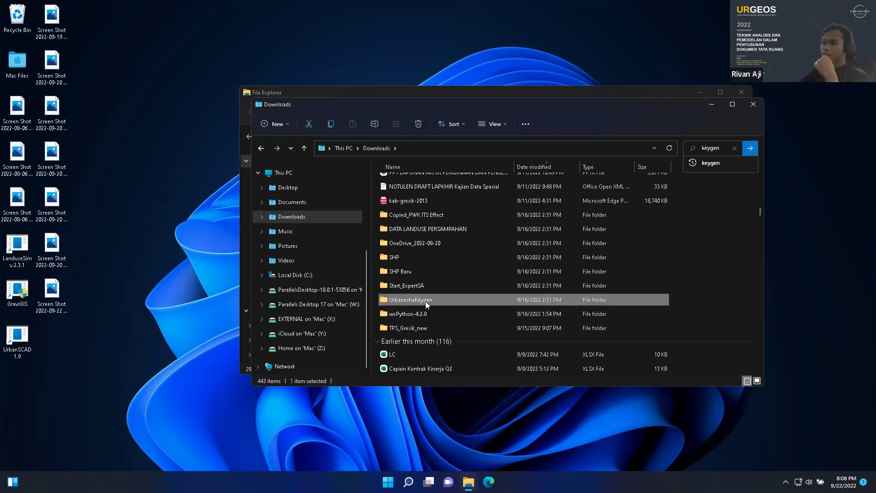
{"action": "double_click", "coordinate": [425, 301]}
Run the UrbaneshaKeygen application as administrator to generate the computer's keycodes
{"action": "scroll", "coordinate": [445, 320], "scroll_direction": "down", "scroll_amount": 10}
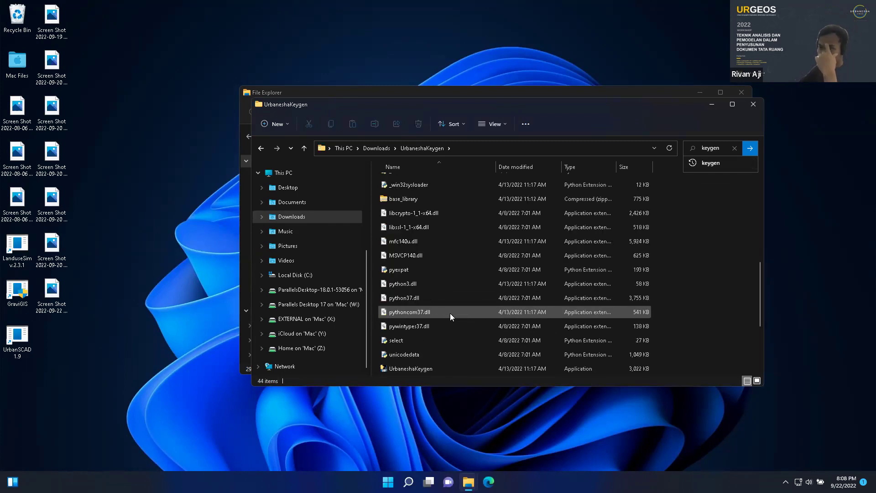
{"action": "scroll", "coordinate": [448, 316], "scroll_direction": "down", "scroll_amount": 1}
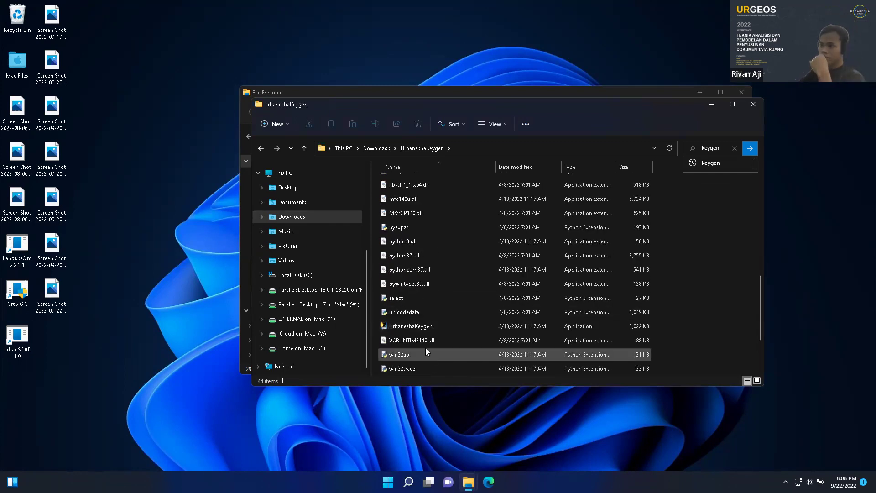
{"action": "right_click", "coordinate": [423, 326]}
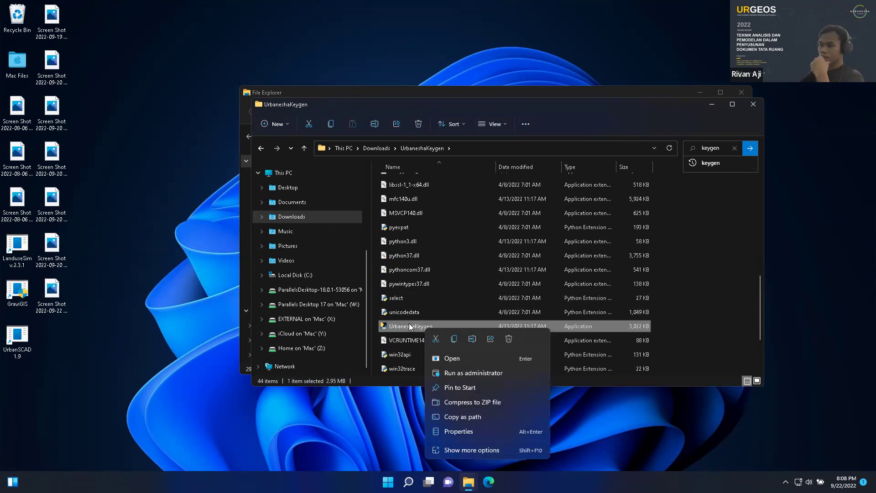
{"action": "left_click", "coordinate": [437, 370]}
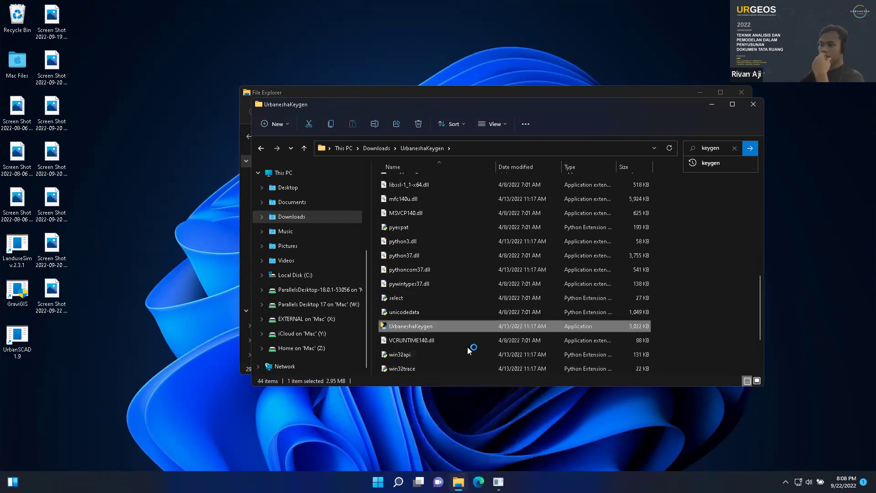
{"action": "left_click", "coordinate": [470, 342]}
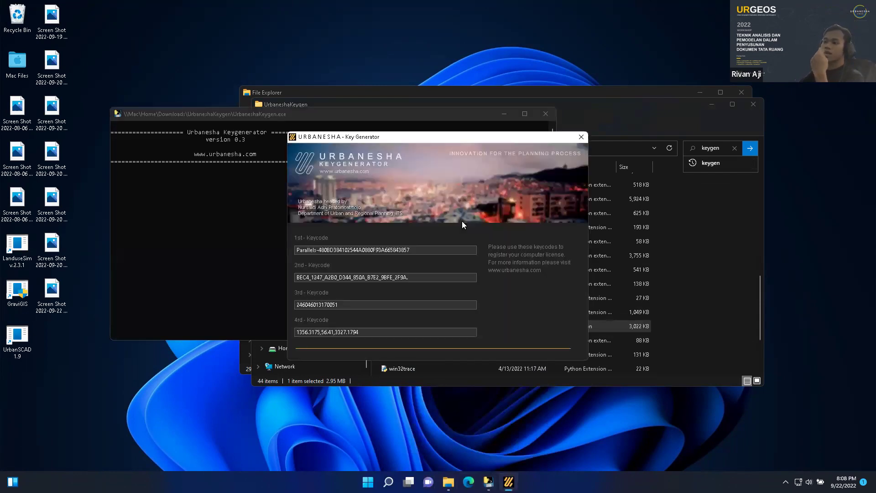
Narrow the console window and place the Urbanesha Key Generator window beside it so both can be seen
{"action": "left_click_drag", "start_coordinate": [419, 137], "coordinate": [514, 125]}
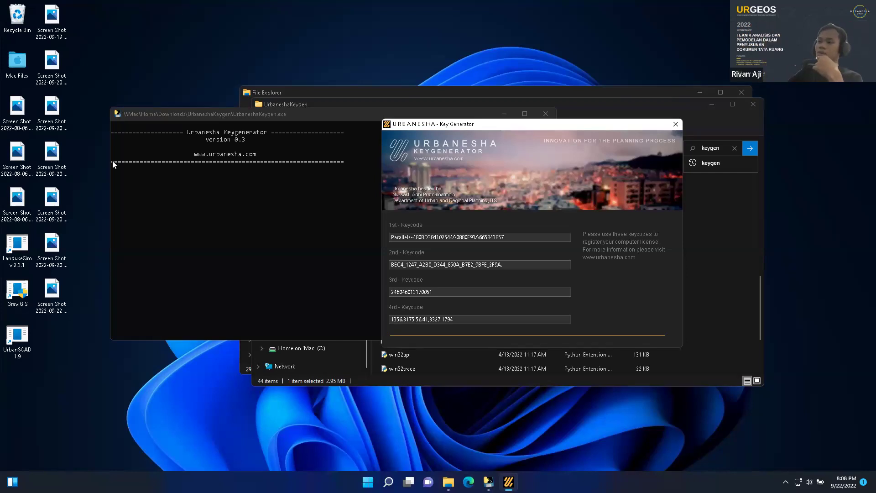
{"action": "left_click", "coordinate": [451, 116]}
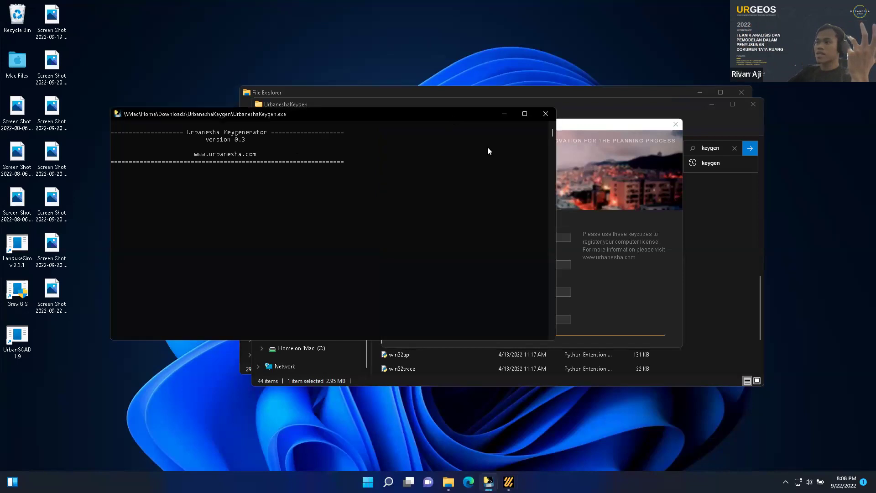
{"action": "left_click_drag", "start_coordinate": [555, 182], "coordinate": [375, 178]}
{"action": "left_click_drag", "start_coordinate": [456, 124], "coordinate": [455, 114]}
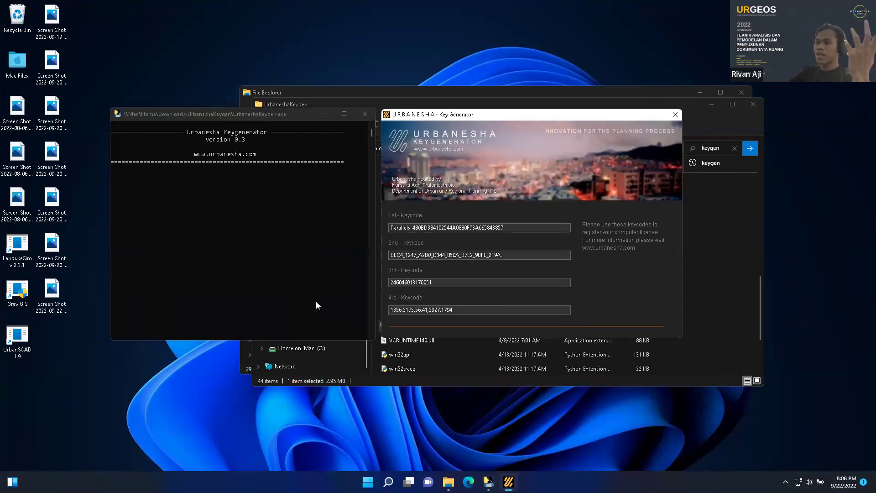
{"action": "left_click", "coordinate": [232, 147]}
{"action": "mouse_move", "coordinate": [232, 114]}
{"action": "left_mouse_down"}
{"action": "mouse_move", "coordinate": [321, 107]}
{"action": "mouse_move", "coordinate": [228, 115]}
{"action": "left_mouse_up"}
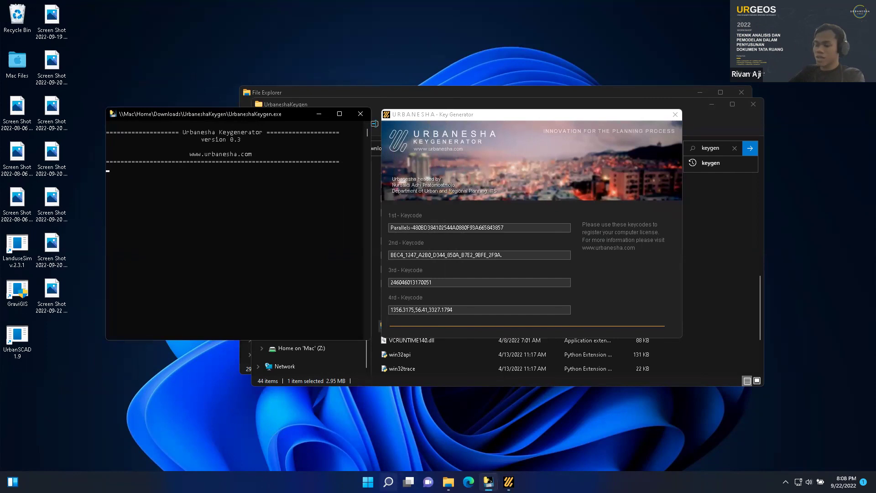
{"action": "mouse_move", "coordinate": [389, 481]}
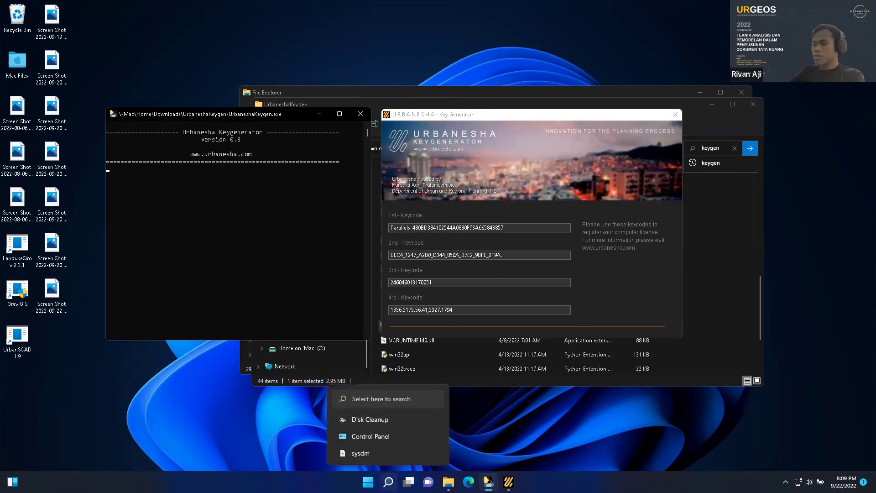
{"action": "left_click", "coordinate": [388, 481]}
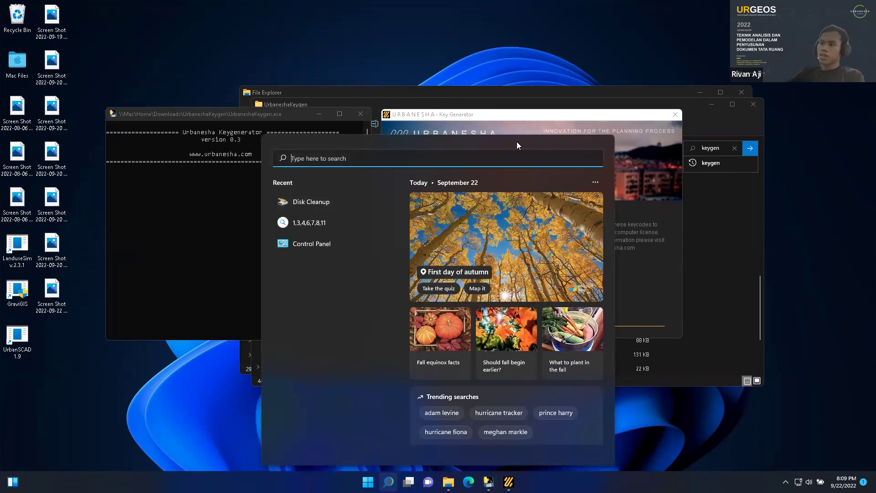
{"action": "left_click", "coordinate": [652, 280]}
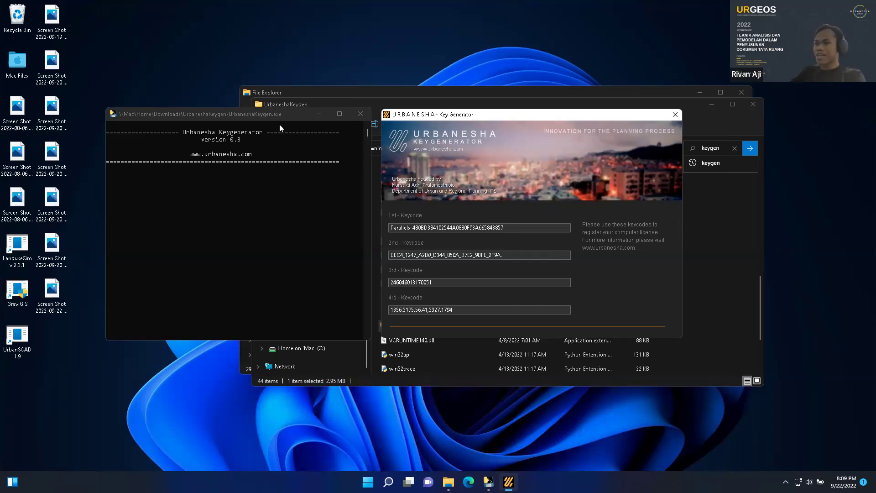
Close the running key generator and reopen the UrbaneshaKeygen folder from Downloads
{"action": "left_click", "coordinate": [352, 113]}
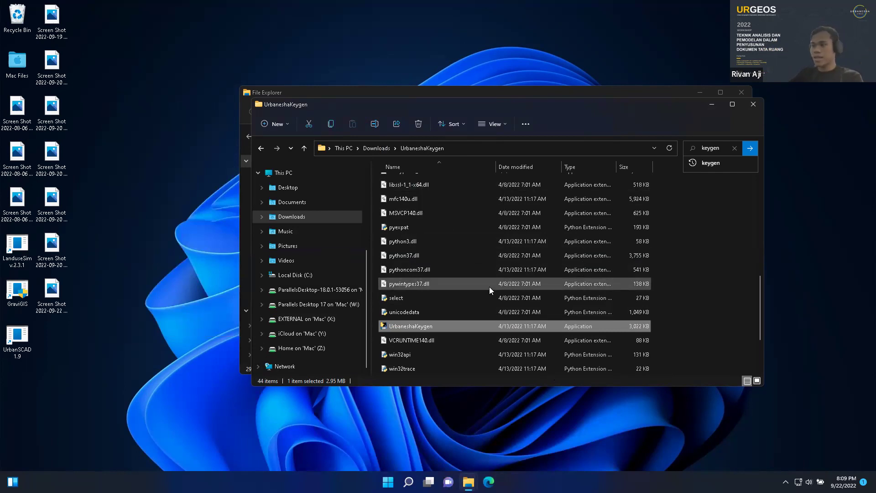
{"action": "scroll", "coordinate": [489, 286], "scroll_direction": "up", "scroll_amount": 10}
{"action": "left_click", "coordinate": [376, 148]}
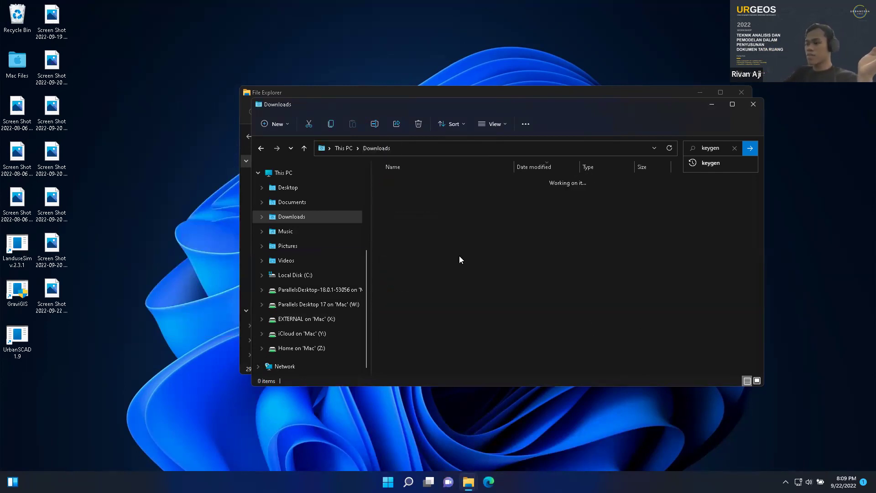
{"action": "scroll", "coordinate": [416, 365], "scroll_direction": "down", "scroll_amount": 2}
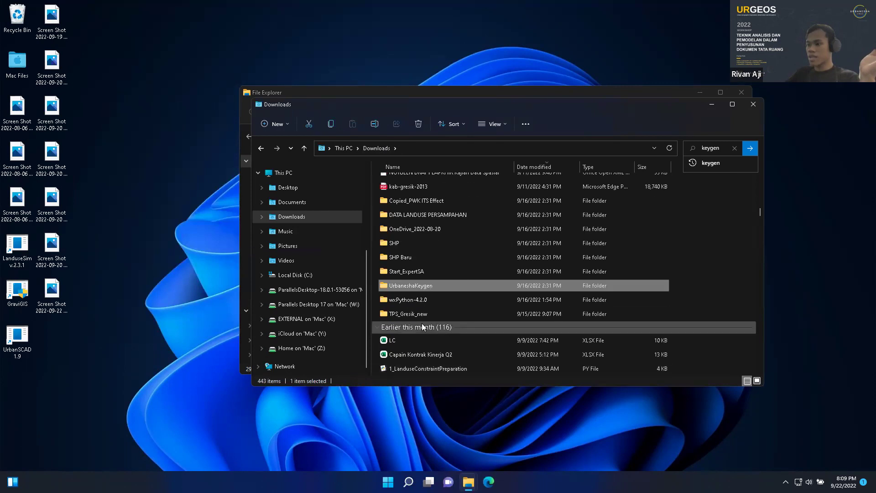
{"action": "double_click", "coordinate": [422, 287]}
{"action": "scroll", "coordinate": [428, 273], "scroll_direction": "down", "scroll_amount": 10}
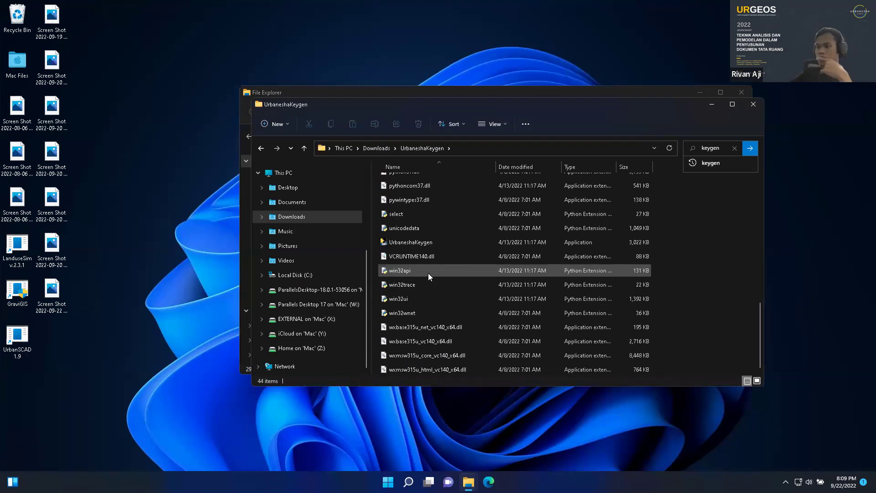
Run UrbaneshaKeygen as administrator, allow it to make changes, and arrange its console and key generator windows side by side
{"action": "right_click", "coordinate": [402, 240]}
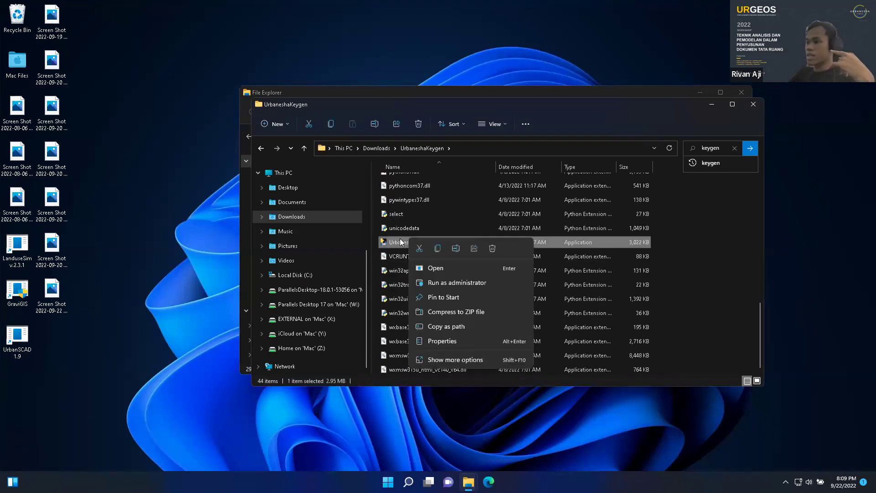
{"action": "left_click", "coordinate": [388, 243]}
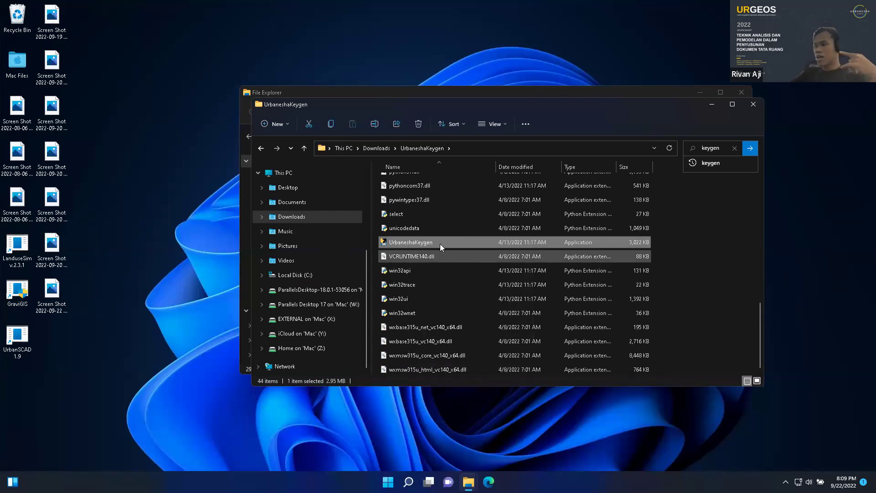
{"action": "right_click", "coordinate": [403, 242]}
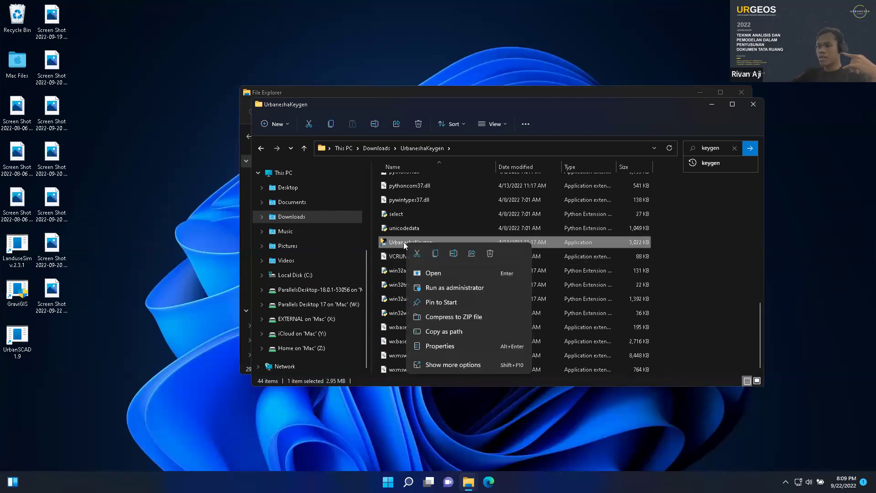
{"action": "left_click", "coordinate": [434, 288]}
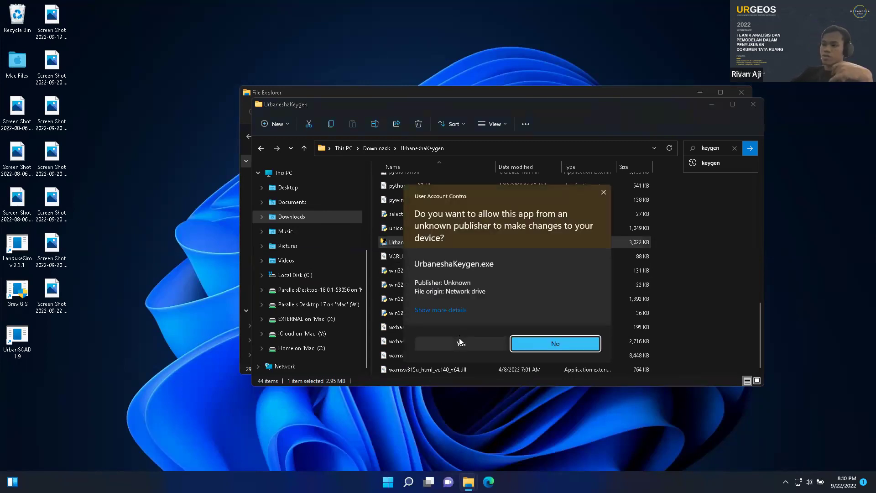
{"action": "left_click", "coordinate": [458, 341]}
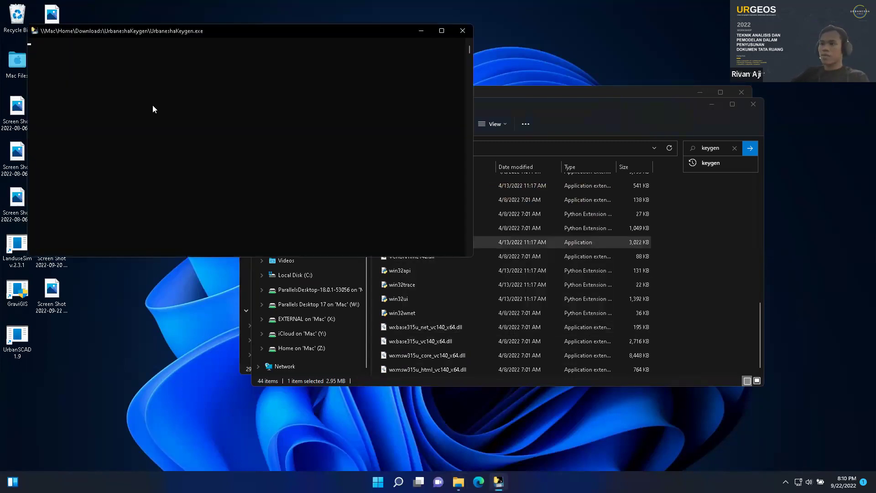
{"action": "left_click_drag", "start_coordinate": [473, 80], "coordinate": [286, 80]}
{"action": "left_click_drag", "start_coordinate": [366, 135], "coordinate": [365, 29]}
Examine the four keycodes in the key generator, highlighting them one at a time and returning to the 1st keycode
{"action": "triple_click", "coordinate": [414, 143]}
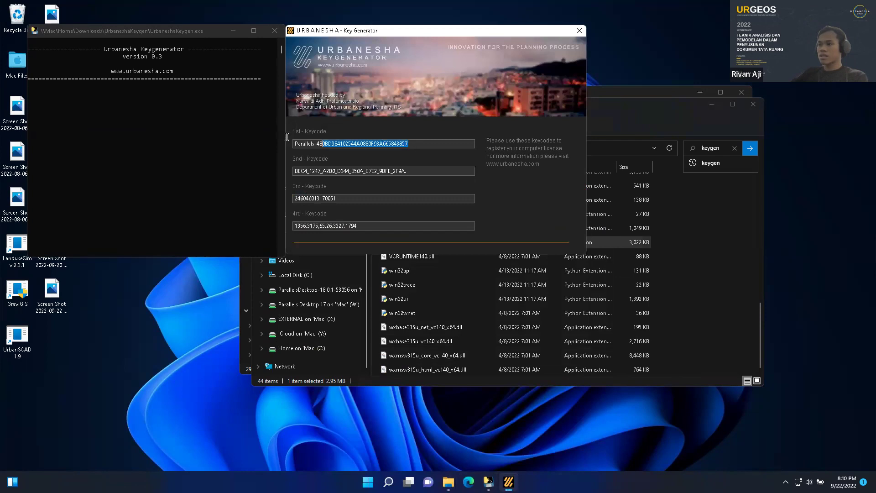
{"action": "triple_click", "coordinate": [421, 171]}
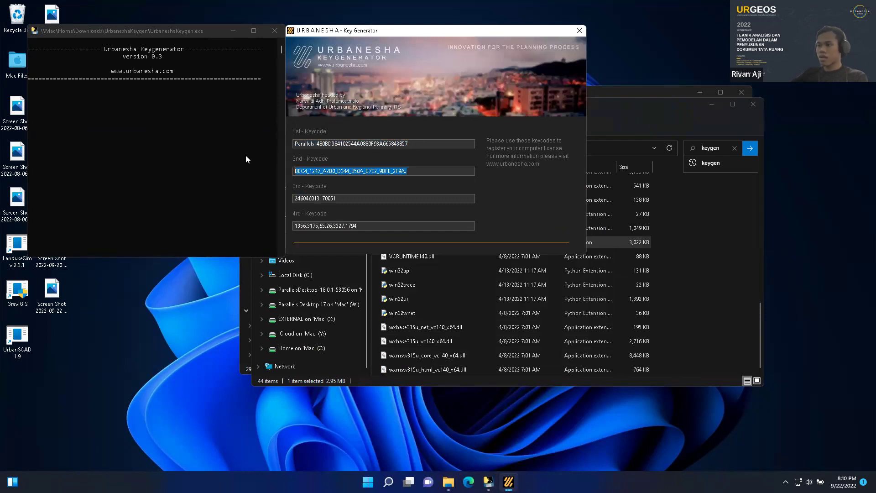
{"action": "triple_click", "coordinate": [350, 197]}
{"action": "triple_click", "coordinate": [380, 227]}
{"action": "key", "text": "shift+Tab"}
{"action": "triple_click", "coordinate": [403, 171]}
{"action": "triple_click", "coordinate": [406, 143]}
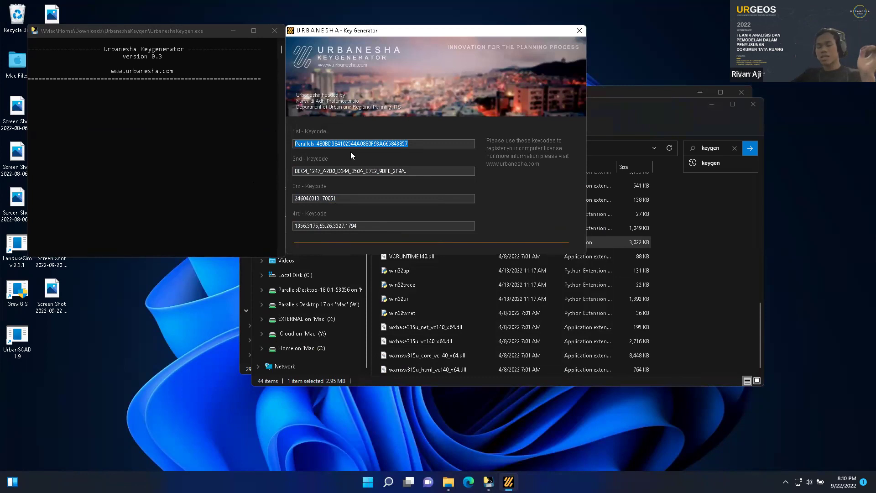
Switch to Safari and request the Computer License page of the Urbanesha Circle dashboard
{"action": "mouse_move", "coordinate": [349, 449]}
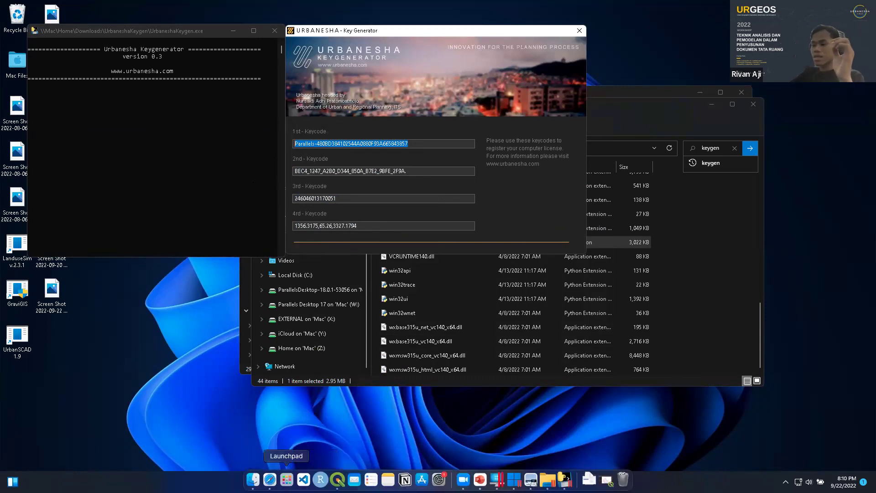
{"action": "left_click", "coordinate": [269, 483]}
{"action": "left_click", "coordinate": [412, 325]}
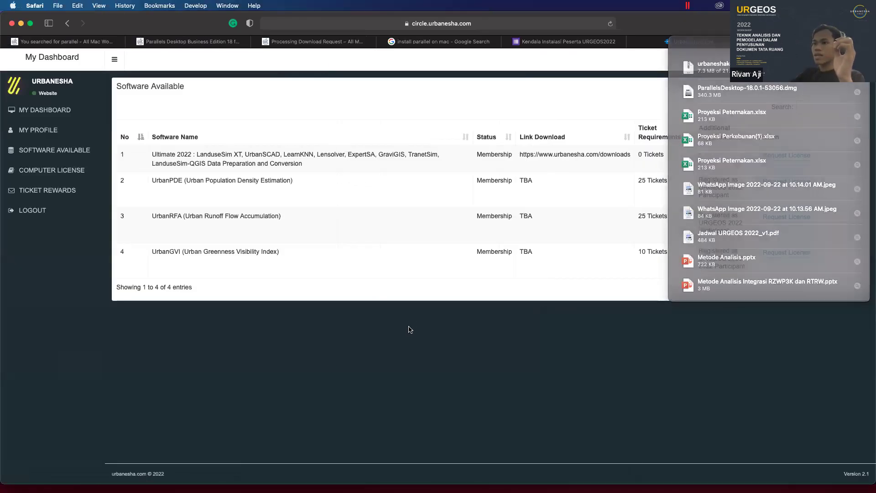
{"action": "left_click", "coordinate": [47, 170]}
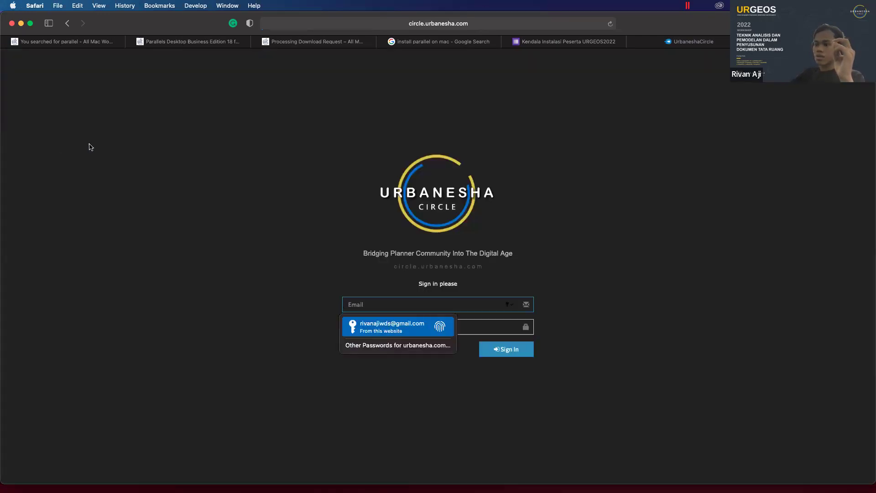
Sign in with the first suggested saved e-mail and account password, and open the Computer License page
{"action": "key", "text": "Return"}
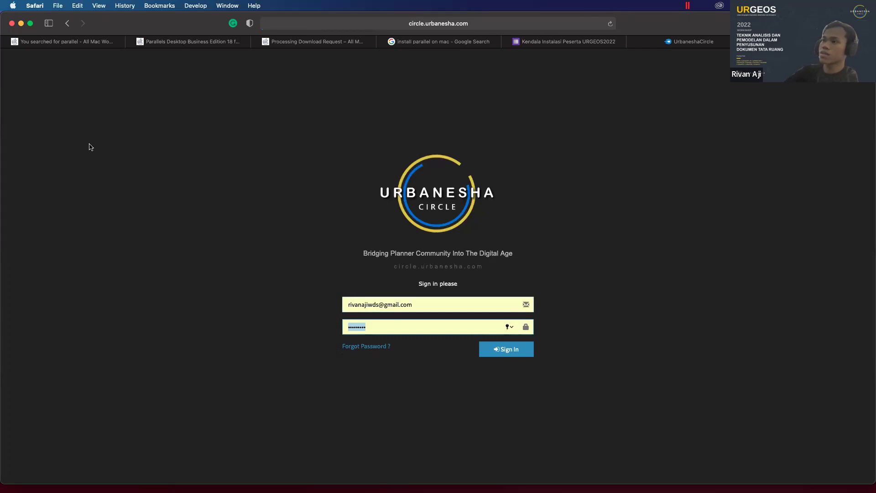
{"action": "left_click", "coordinate": [502, 350]}
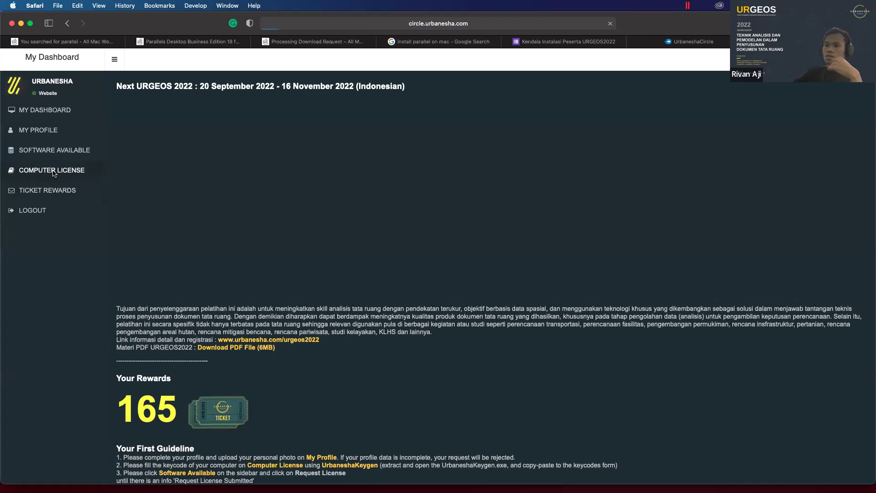
{"action": "left_click", "coordinate": [52, 170]}
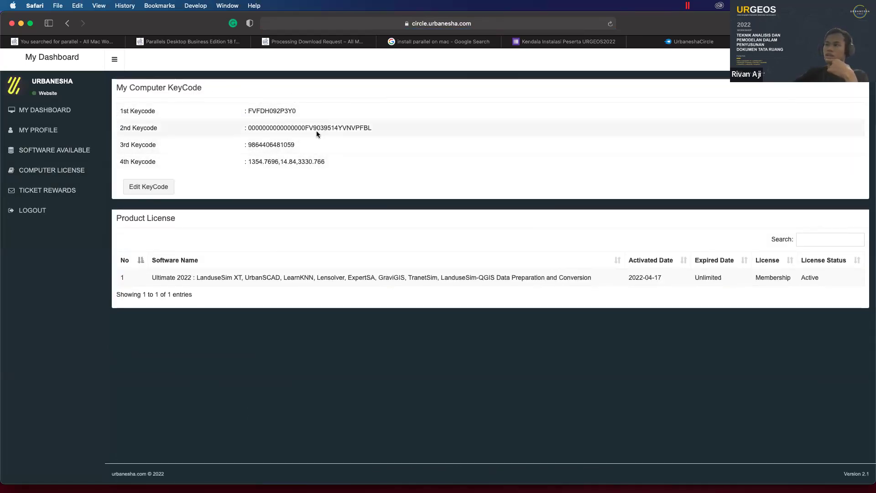
Try the account's Change Password option, and log out of this Urbanesha Circle account
{"action": "left_click", "coordinate": [849, 59]}
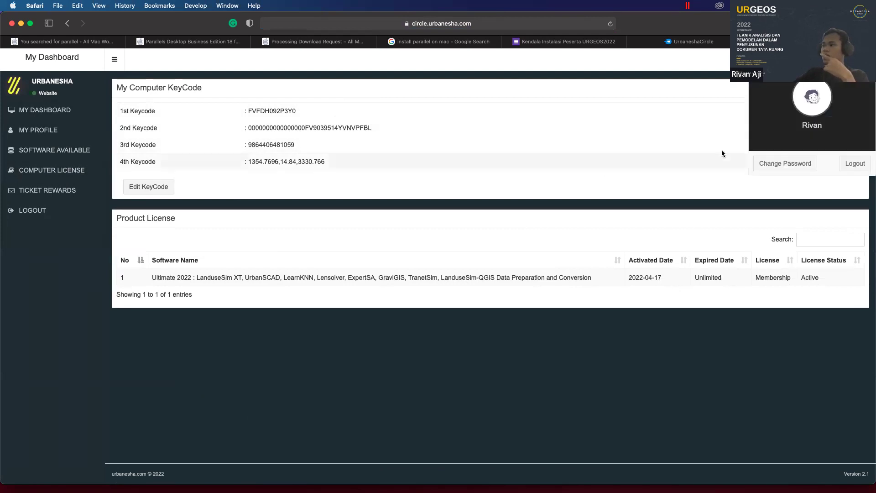
{"action": "left_click", "coordinate": [784, 163]}
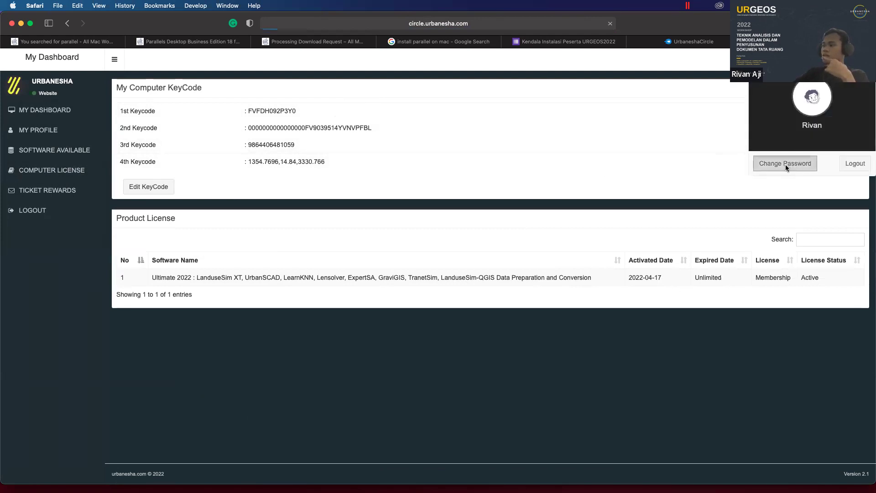
{"action": "left_click", "coordinate": [849, 60]}
{"action": "left_click", "coordinate": [850, 163]}
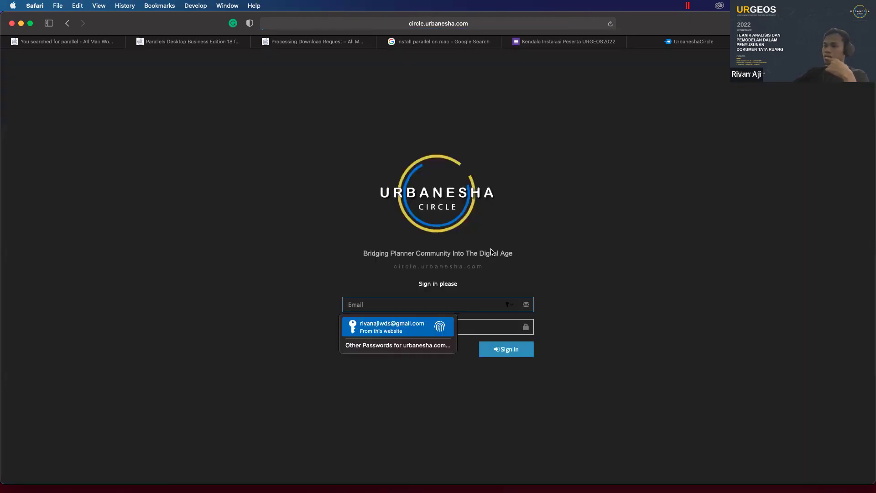
Sign in with the other saved e-mail and its account password, and open the Computer License page
{"action": "type", "text": "ri"}
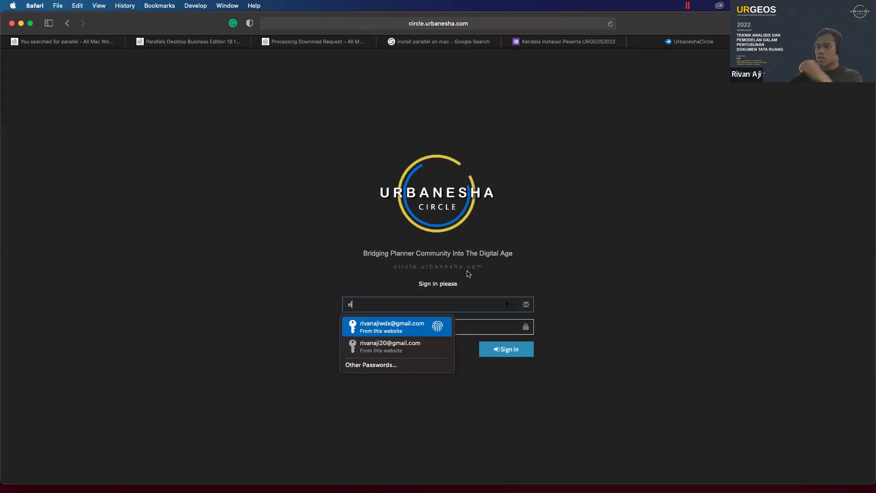
{"action": "left_click", "coordinate": [392, 350]}
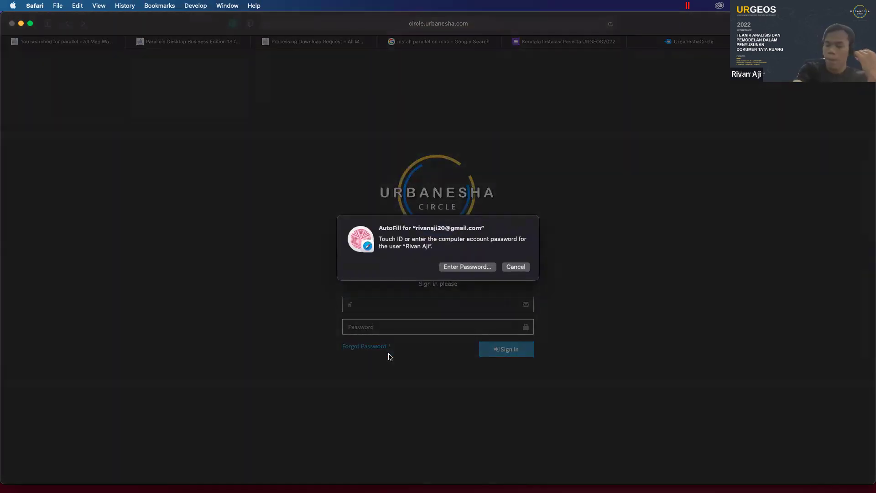
{"action": "left_click", "coordinate": [506, 349]}
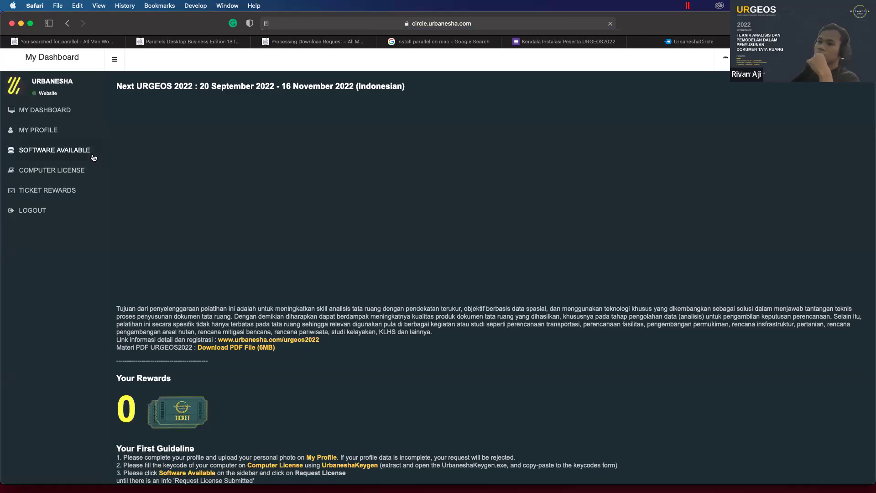
{"action": "left_click", "coordinate": [75, 170]}
Examine the registered 1st and 2nd keycodes under My Computer KeyCode by highlighting them
{"action": "triple_click", "coordinate": [265, 111]}
{"action": "double_click", "coordinate": [267, 112]}
{"action": "left_click_drag", "start_coordinate": [267, 112], "coordinate": [402, 111]}
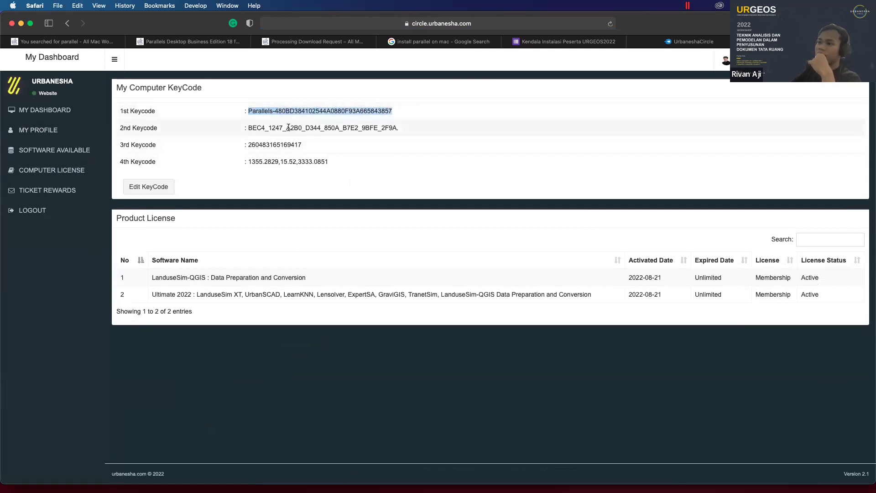
{"action": "left_click_drag", "start_coordinate": [251, 128], "coordinate": [299, 129]}
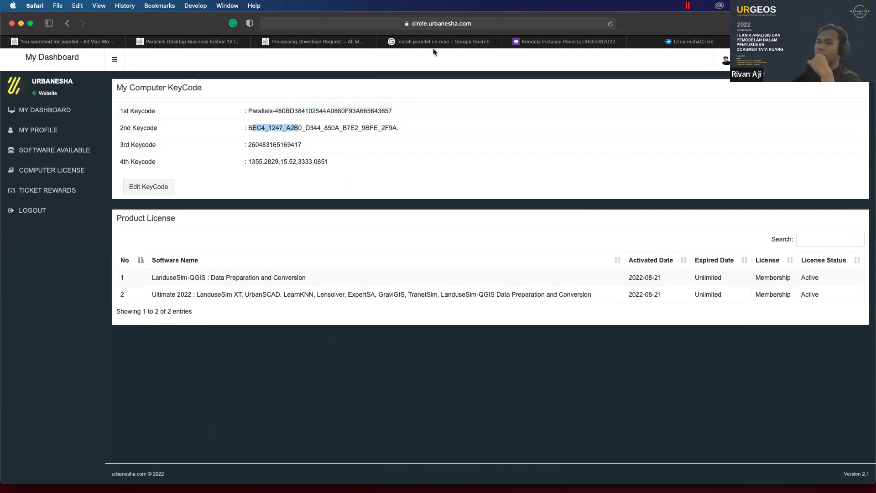
Switch to the Windows 11 virtual machine, take it out of full screen, and resize it and the Safari window to sit side by side
{"action": "left_click", "coordinate": [513, 481]}
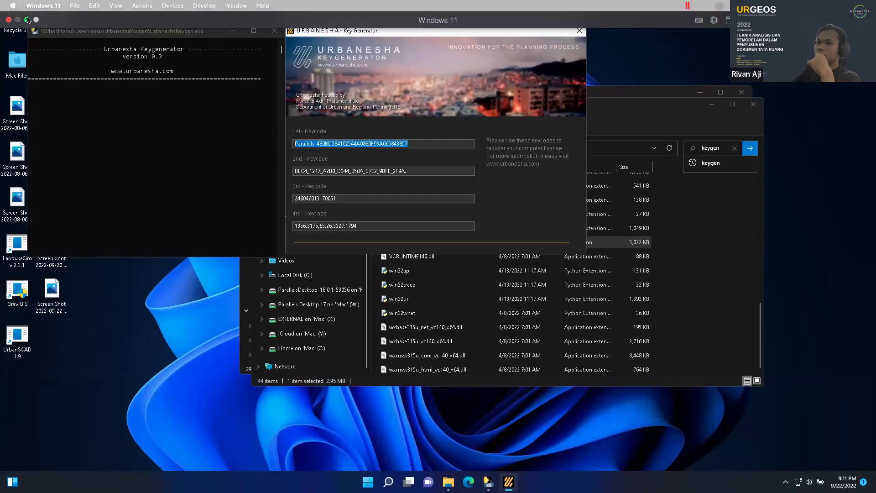
{"action": "left_click", "coordinate": [27, 19]}
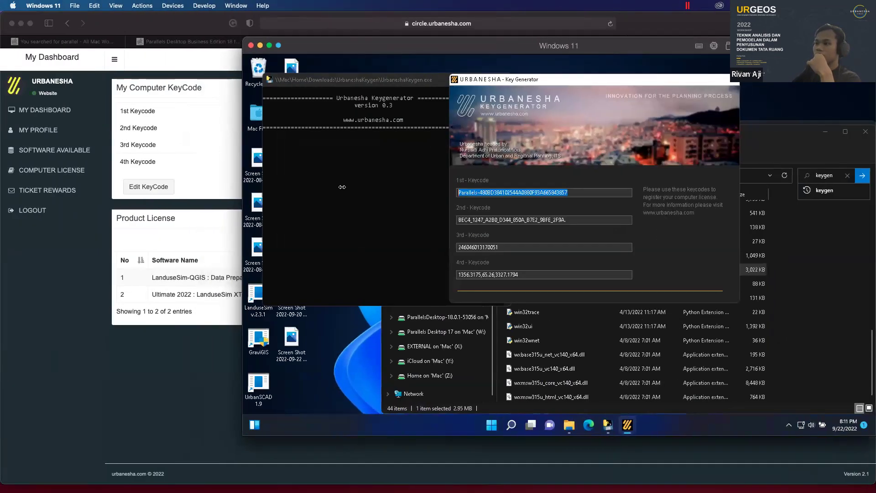
{"action": "left_click_drag", "start_coordinate": [342, 187], "coordinate": [427, 197]}
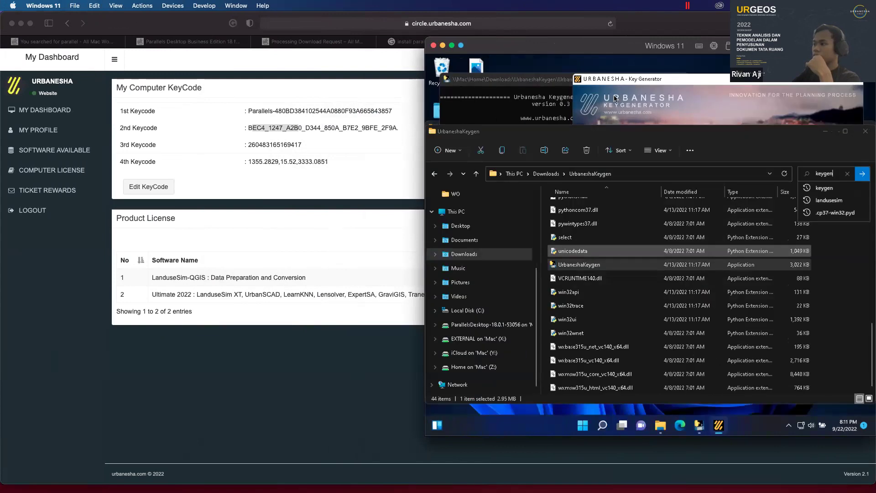
{"action": "left_click_drag", "start_coordinate": [623, 79], "coordinate": [569, 86]}
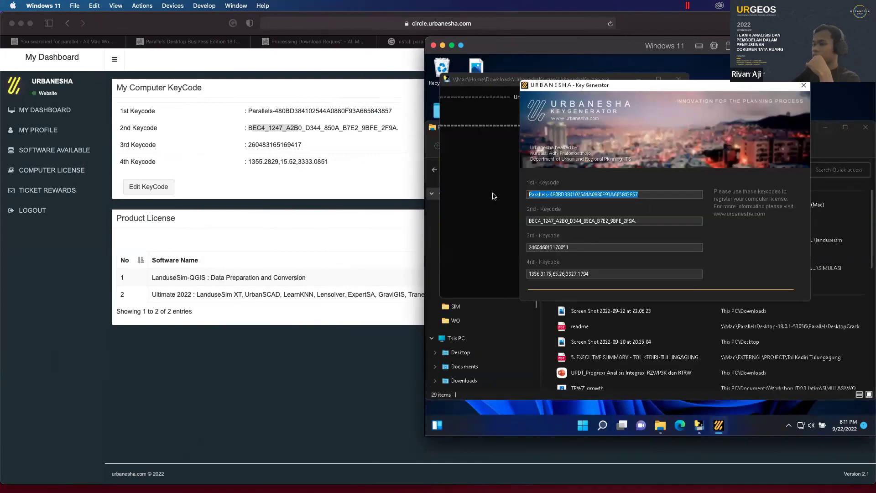
{"action": "left_click", "coordinate": [301, 121]}
{"action": "left_click_drag", "start_coordinate": [874, 79], "coordinate": [425, 79]}
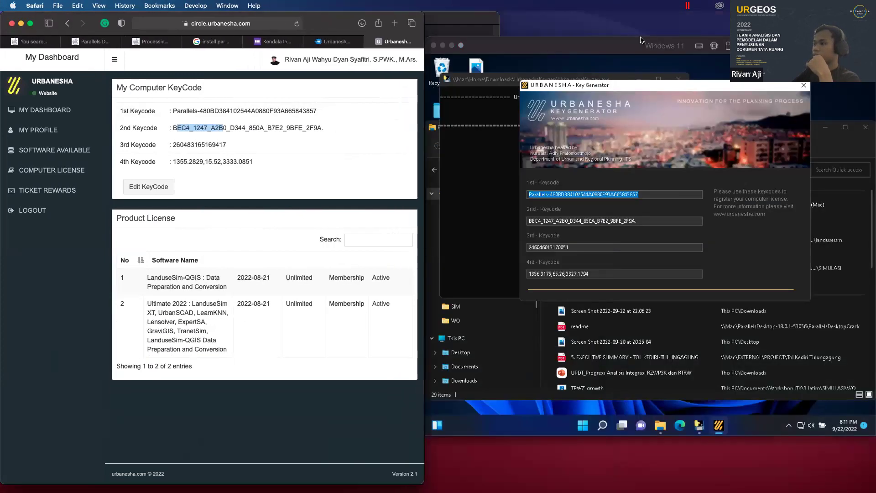
Tile the virtual machine and the Safari license page in a split screen using Tile Window to Right of Screen
{"action": "left_click", "coordinate": [453, 47]}
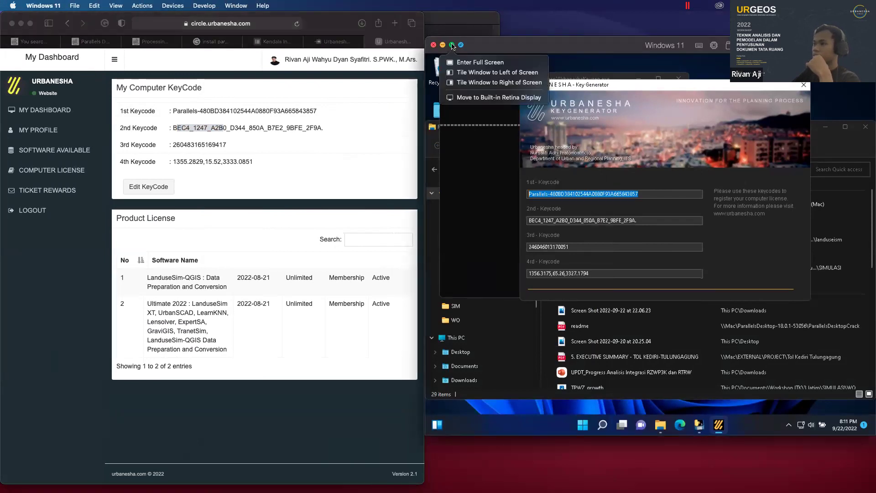
{"action": "left_click", "coordinate": [499, 82]}
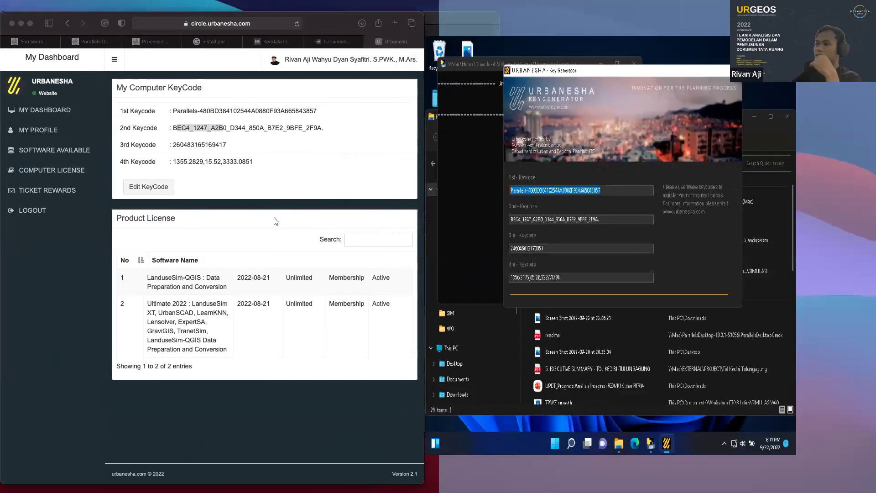
{"action": "left_click", "coordinate": [113, 365]}
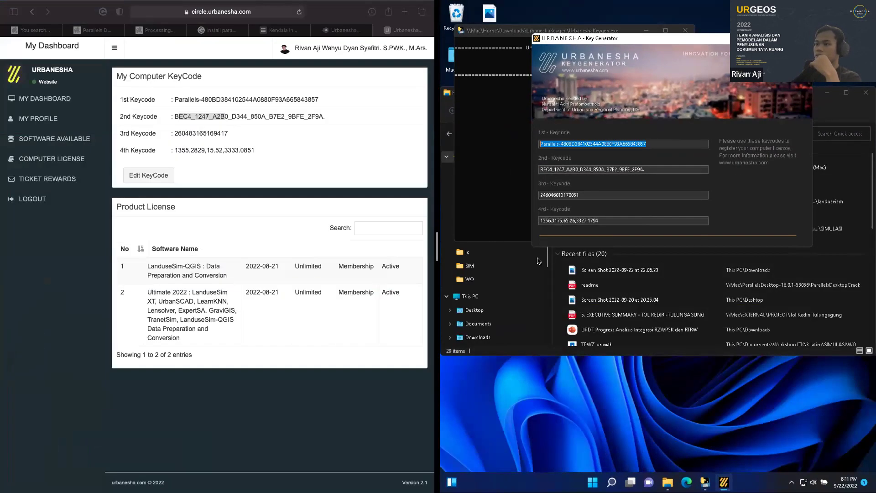
Minimize the File Explorer window and move the Key Generator below the top of its console window
{"action": "left_click", "coordinate": [509, 355]}
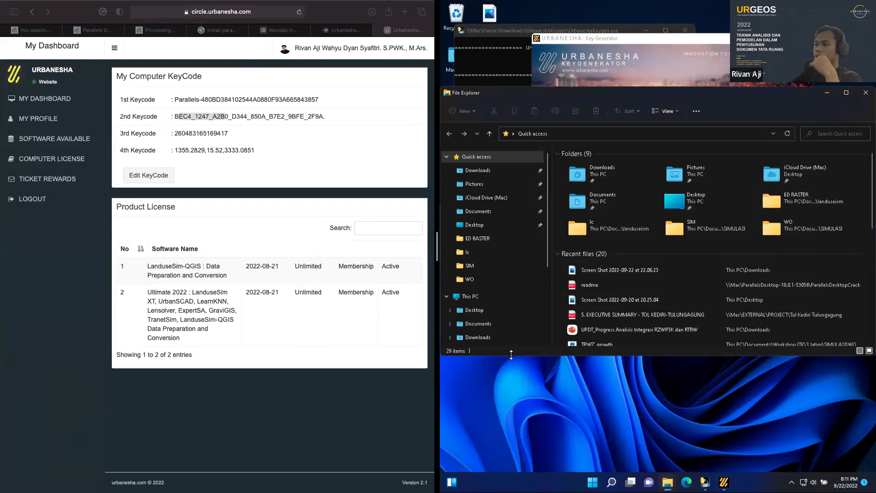
{"action": "double_click", "coordinate": [513, 357]}
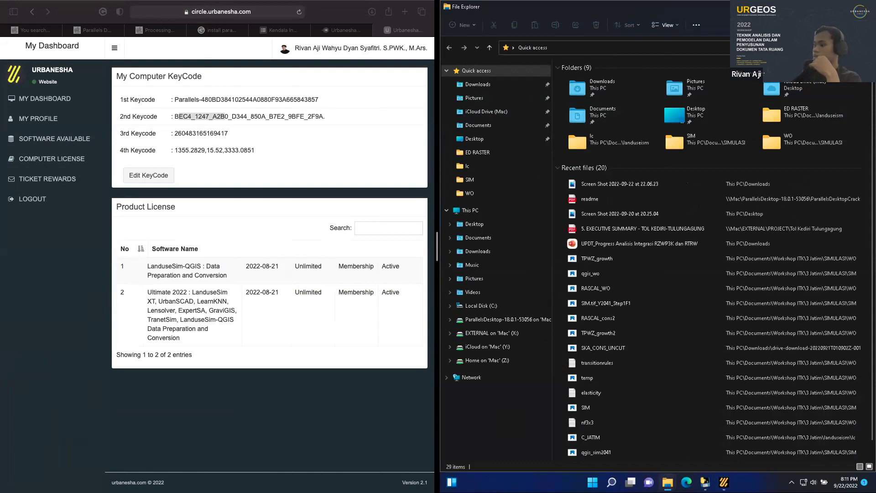
{"action": "left_click", "coordinate": [826, 6]}
{"action": "left_click_drag", "start_coordinate": [641, 40], "coordinate": [625, 314]}
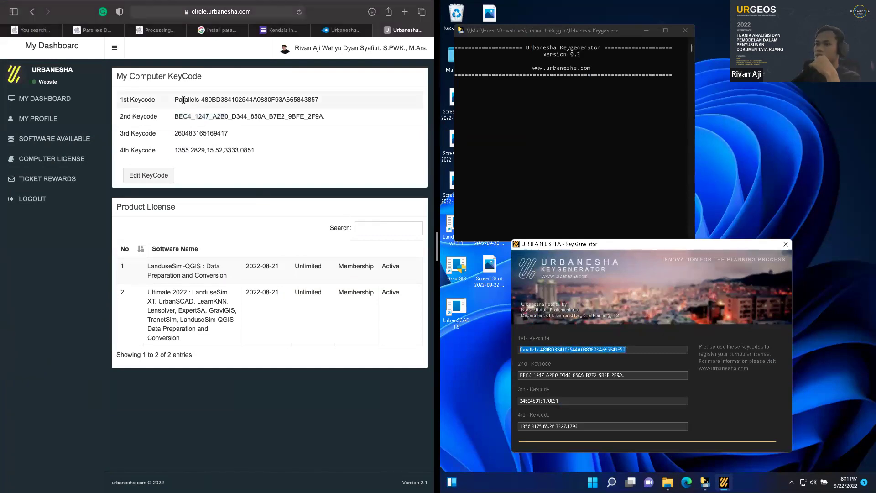
Compare the 2nd and 3rd keycodes in the Key Generator with those registered under My Computer KeyCode
{"action": "left_click_drag", "start_coordinate": [625, 375], "coordinate": [471, 295]}
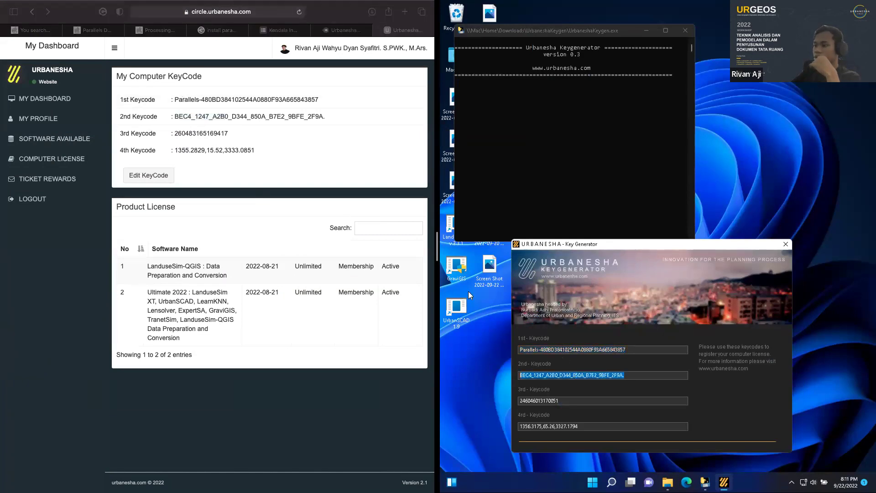
{"action": "left_click", "coordinate": [309, 120]}
{"action": "left_click", "coordinate": [549, 400]}
{"action": "left_click", "coordinate": [226, 137]}
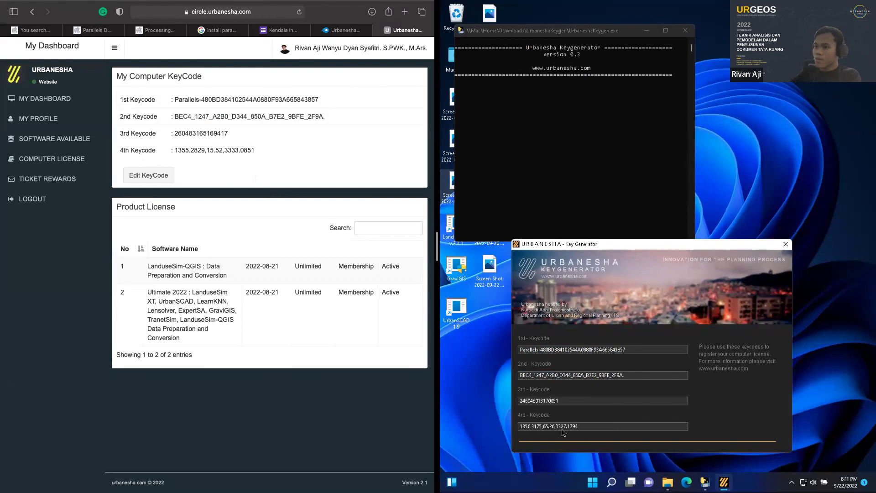
Compare the registered 4th keycode with the one in the Key Generator by highlighting both
{"action": "left_click_drag", "start_coordinate": [210, 150], "coordinate": [182, 150]}
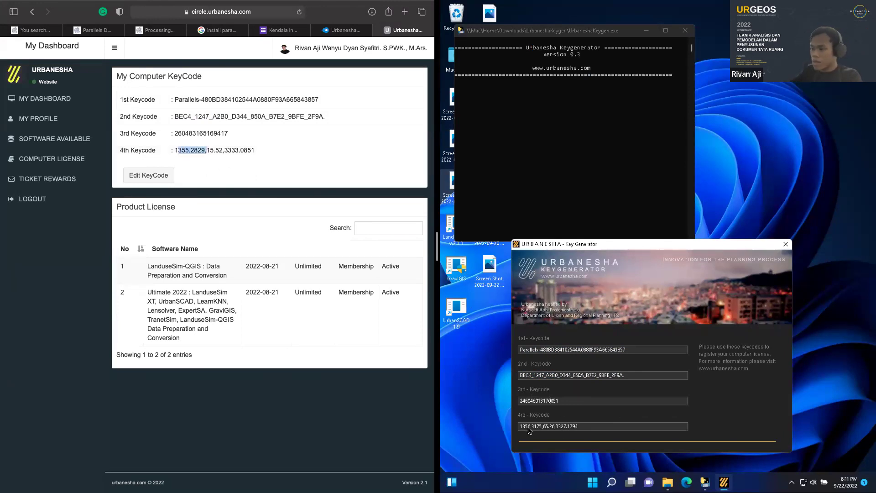
{"action": "left_click_drag", "start_coordinate": [255, 150], "coordinate": [191, 150]}
{"action": "left_click", "coordinate": [198, 149]}
{"action": "left_click_drag", "start_coordinate": [580, 427], "coordinate": [495, 428]}
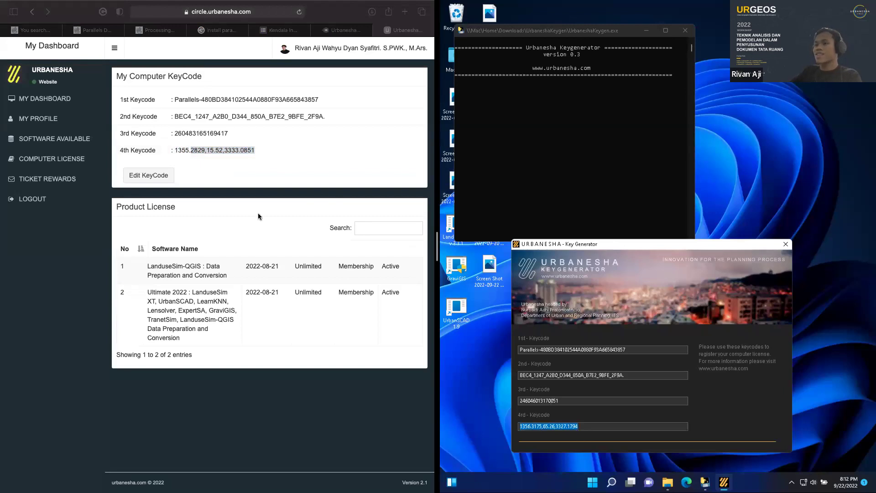
{"action": "left_click", "coordinate": [360, 186]}
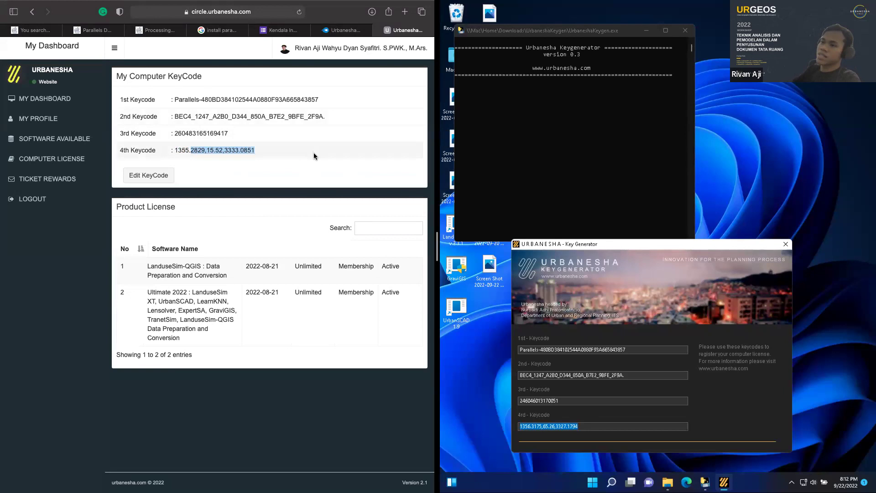
Highlight the generated 1st and 2nd keycodes in the Key Generator
{"action": "left_click_drag", "start_coordinate": [636, 351], "coordinate": [489, 345]}
{"action": "left_click_drag", "start_coordinate": [634, 378], "coordinate": [507, 370]}
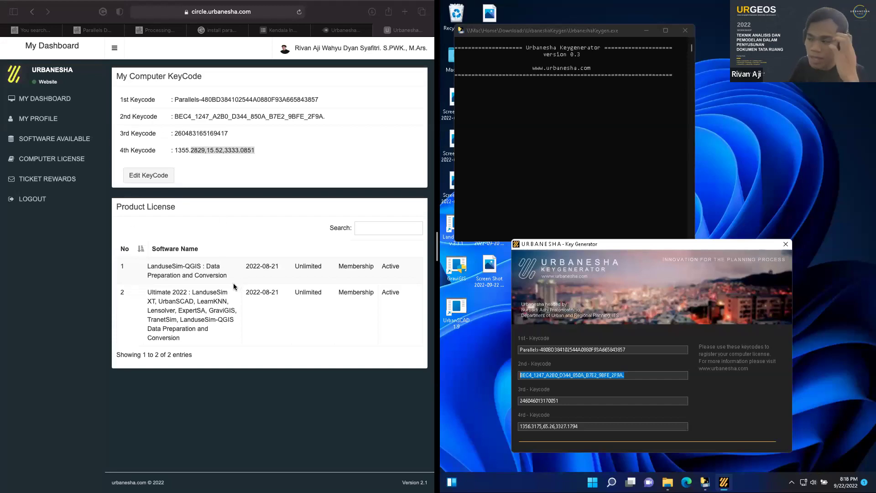
{"action": "left_click", "coordinate": [307, 372]}
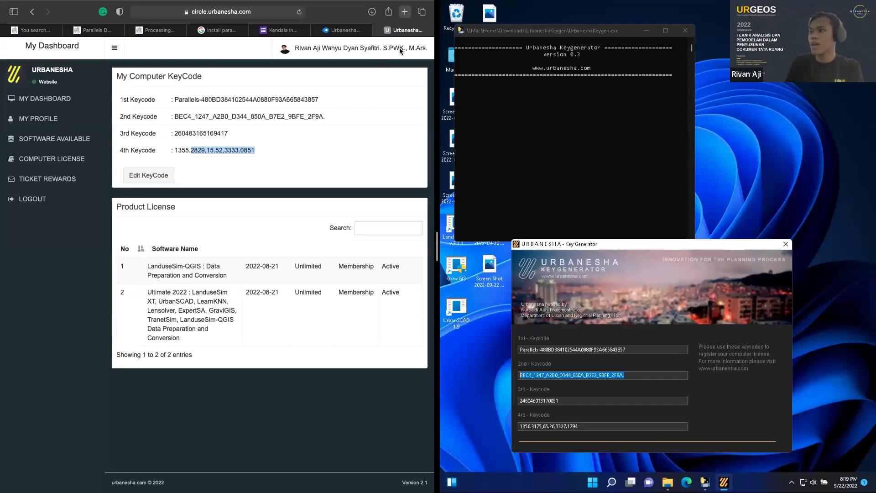
Open urbanesha.com in a new browser tab, and return to the Computer License page
{"action": "key", "text": "super+t"}
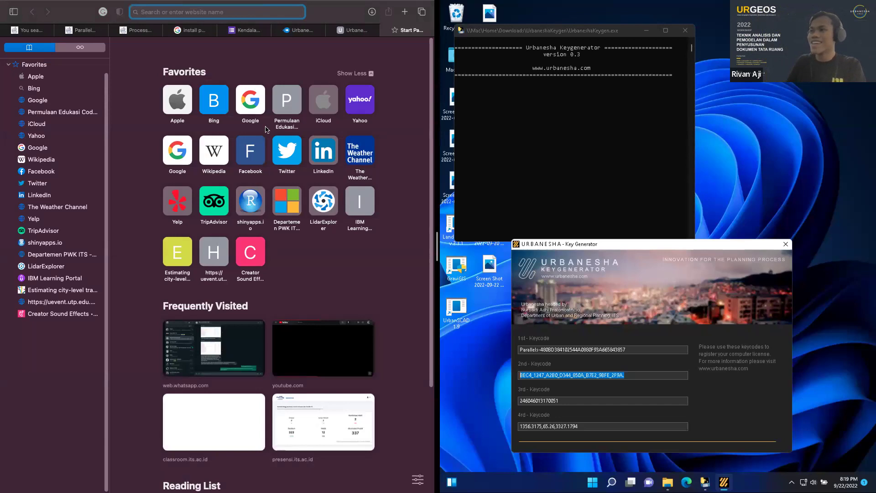
{"action": "type", "text": "urbanesha.com/"}
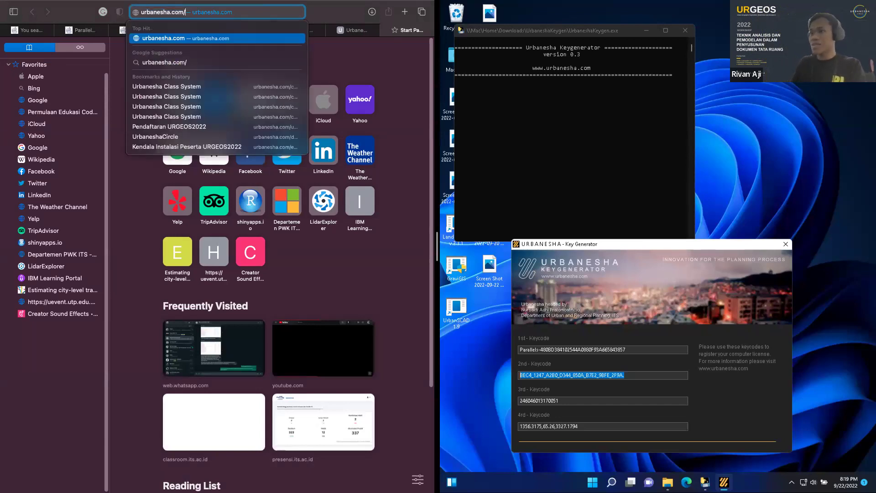
{"action": "key", "text": "Return"}
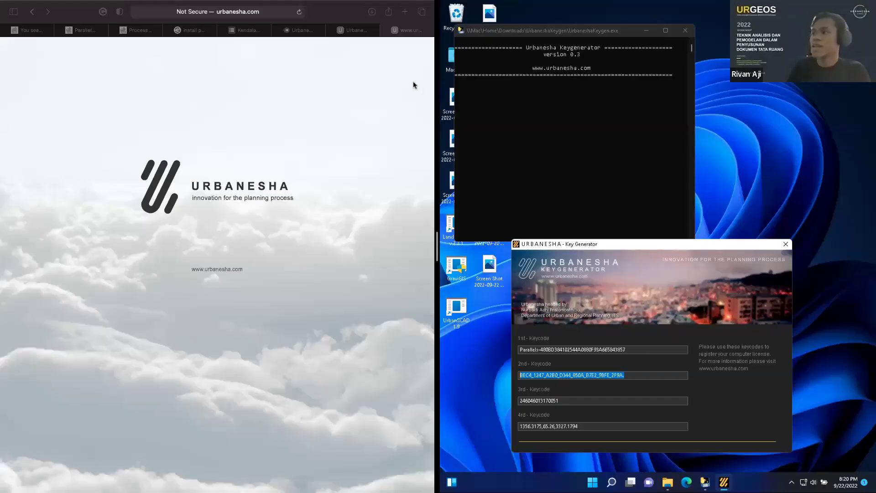
{"action": "left_click", "coordinate": [358, 30]}
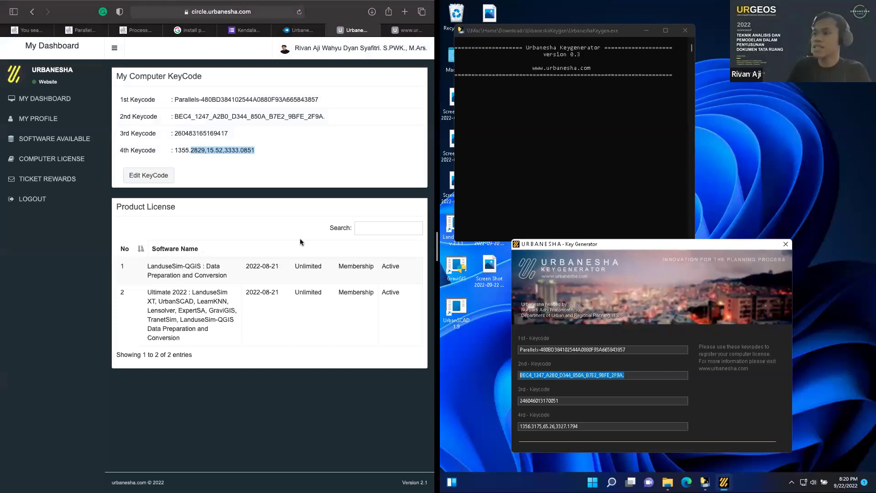
Go to My Dashboard, signing back in to Urbanesha Circle with the saved e-mail and account password
{"action": "left_click", "coordinate": [63, 253]}
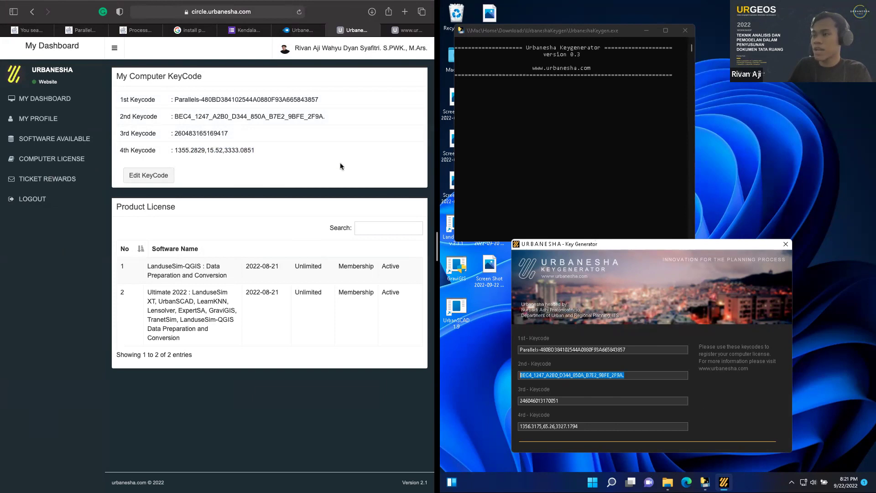
{"action": "left_click", "coordinate": [60, 104]}
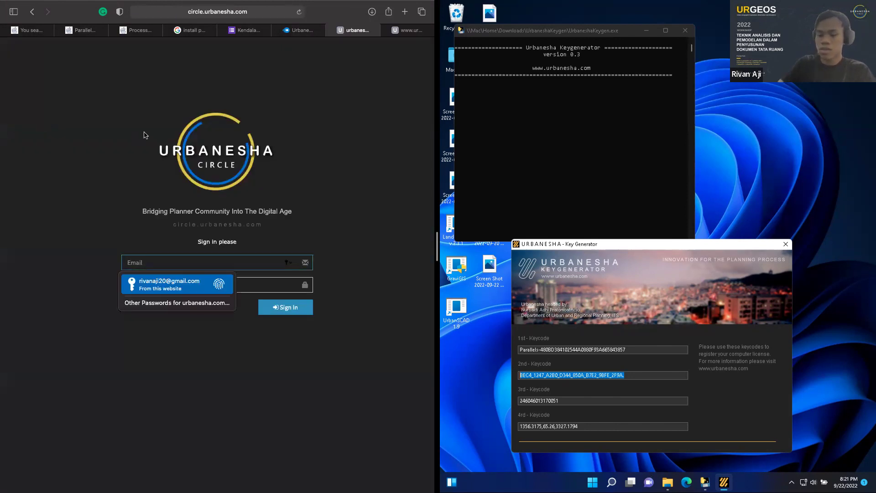
{"action": "key", "text": "Return"}
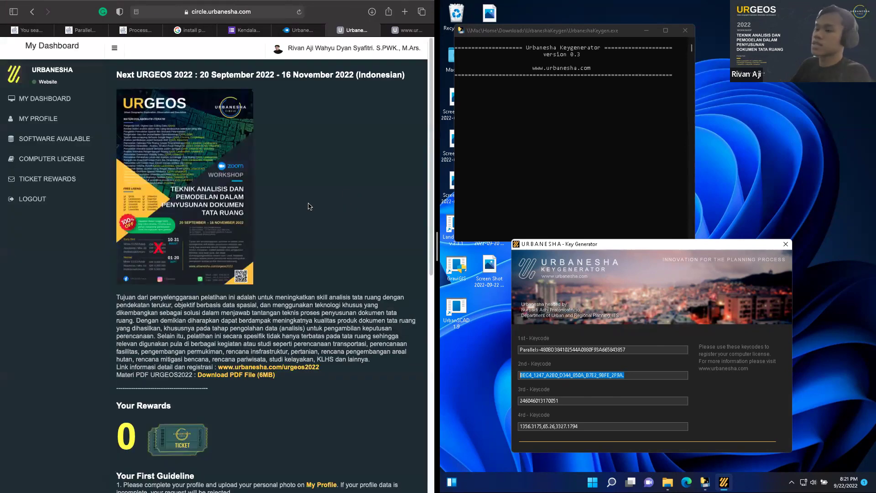
Examine the Your First Guideline section on the dashboard, highlighting the instruction on filling in the computer's keycode
{"action": "scroll", "coordinate": [283, 184], "scroll_direction": "down", "scroll_amount": 2}
{"action": "scroll", "coordinate": [135, 372], "scroll_direction": "down", "scroll_amount": 5}
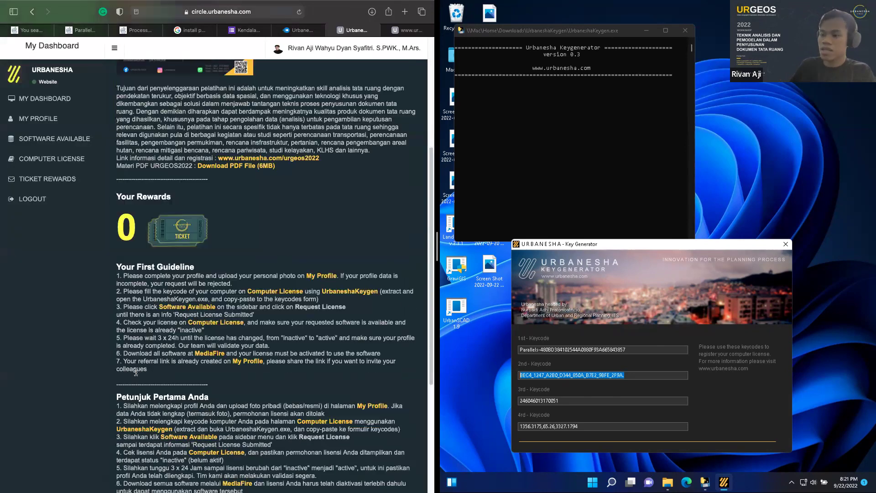
{"action": "scroll", "coordinate": [119, 282], "scroll_direction": "down", "scroll_amount": 5}
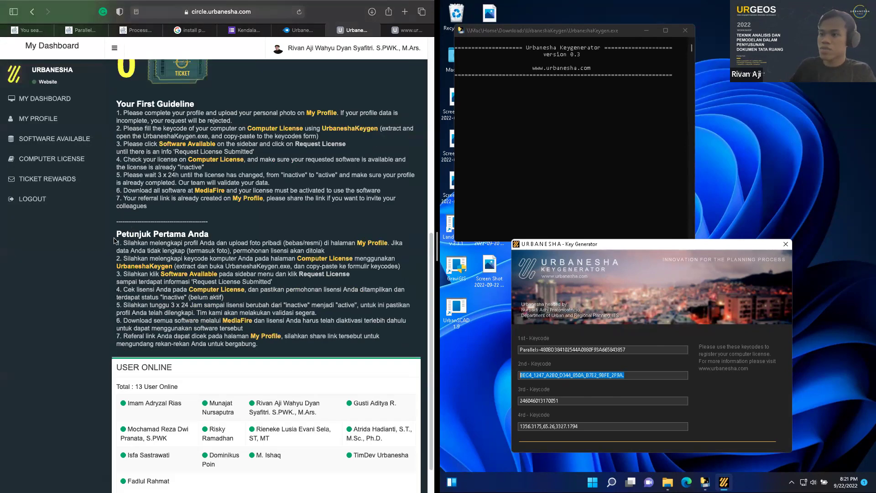
{"action": "scroll", "coordinate": [140, 212], "scroll_direction": "up", "scroll_amount": 2}
{"action": "left_click_drag", "start_coordinate": [118, 164], "coordinate": [183, 167]}
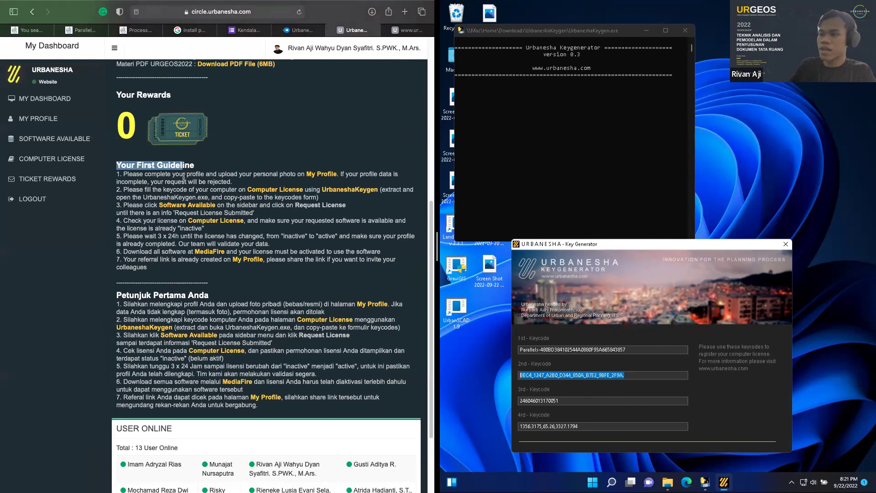
{"action": "left_click_drag", "start_coordinate": [127, 188], "coordinate": [244, 191]}
{"action": "left_click", "coordinate": [196, 193]}
{"action": "left_click_drag", "start_coordinate": [154, 190], "coordinate": [226, 191]}
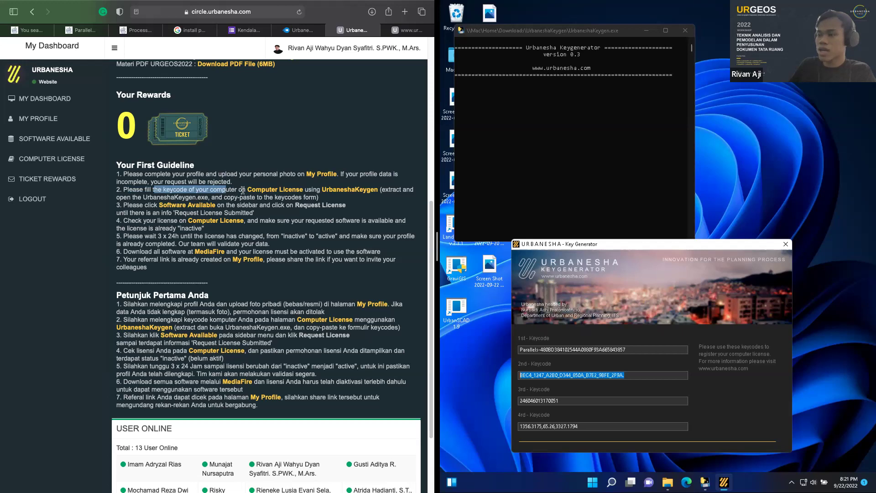
{"action": "left_click", "coordinate": [265, 195]}
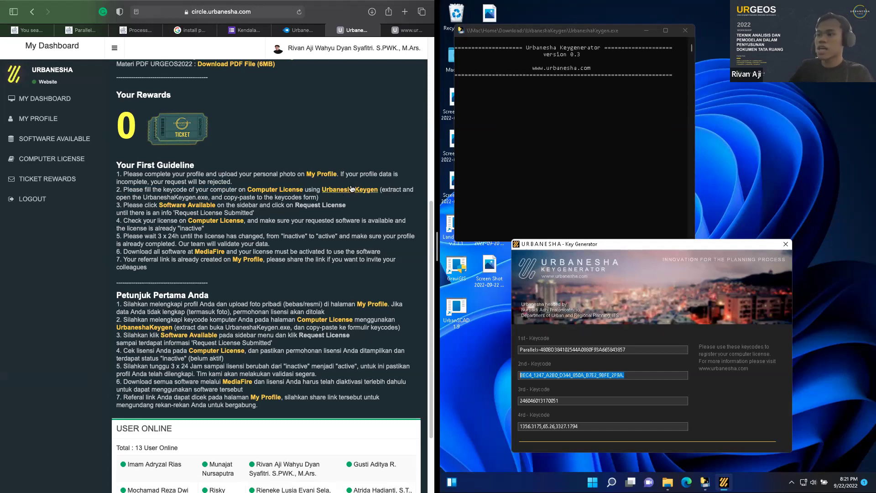
Open the Computer License page and highlight each of the four generated keycodes in the Key Generator
{"action": "left_click", "coordinate": [51, 167]}
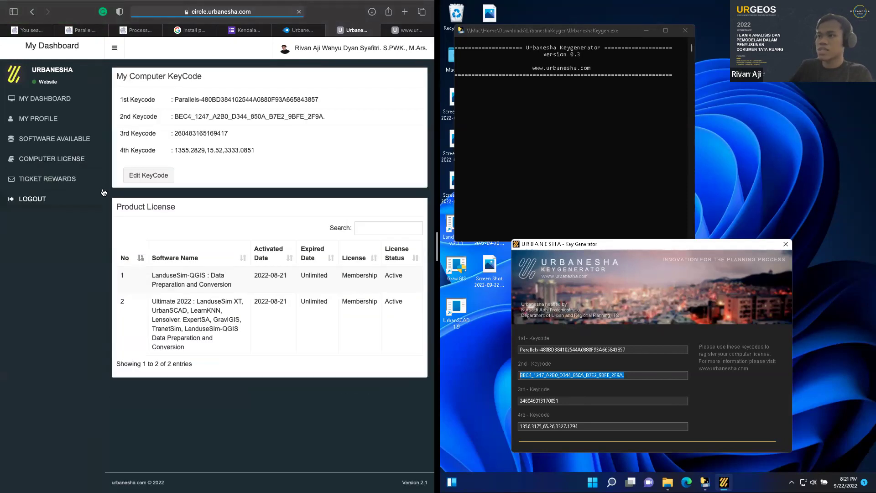
{"action": "left_click", "coordinate": [699, 373]}
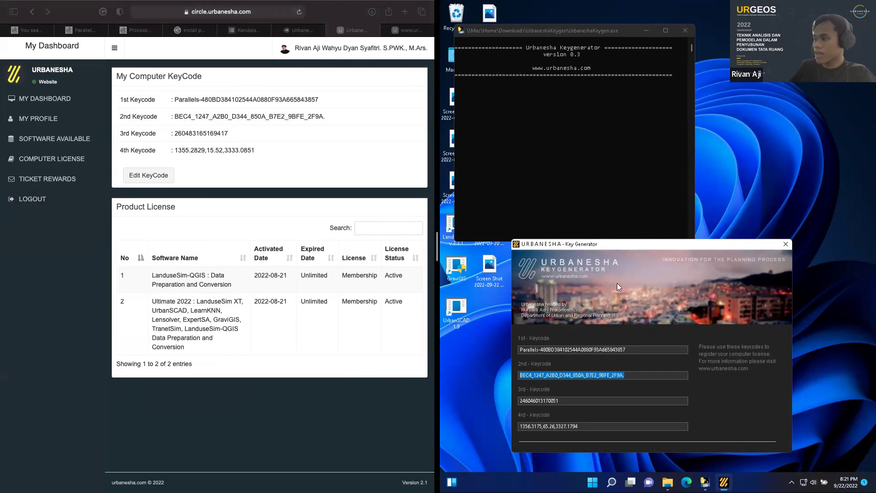
{"action": "left_click", "coordinate": [631, 349]}
{"action": "left_click", "coordinate": [625, 375]}
{"action": "left_click", "coordinate": [639, 403]}
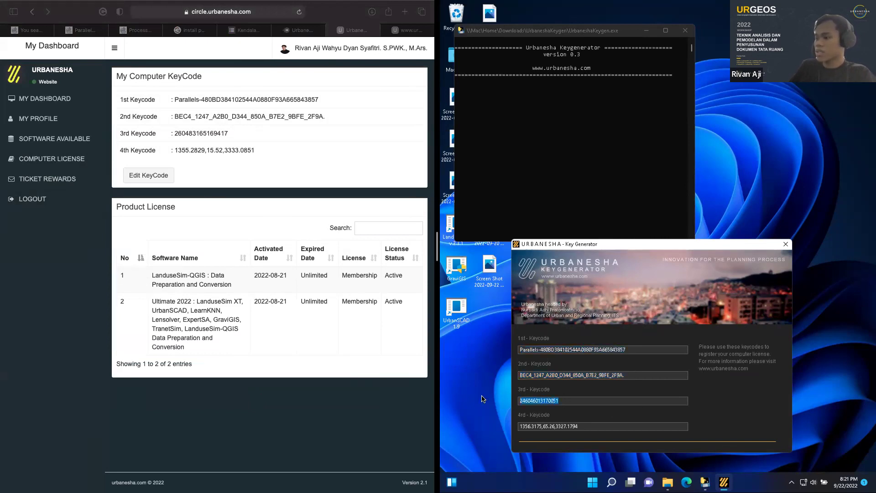
{"action": "left_click", "coordinate": [614, 349]}
{"action": "left_click", "coordinate": [615, 374]}
{"action": "left_click", "coordinate": [565, 401]}
{"action": "left_click", "coordinate": [557, 426]}
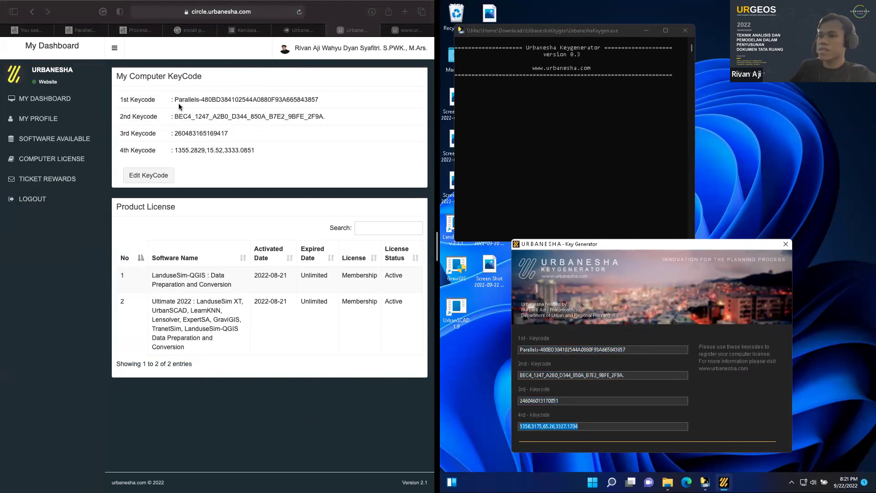
Examine the registered 1st, 3rd and 4th keycodes under My Computer KeyCode by highlighting them
{"action": "left_click_drag", "start_coordinate": [318, 97], "coordinate": [220, 106]}
{"action": "left_click_drag", "start_coordinate": [256, 133], "coordinate": [198, 134]}
{"action": "left_click_drag", "start_coordinate": [254, 150], "coordinate": [215, 150]}
{"action": "left_click", "coordinate": [240, 150]}
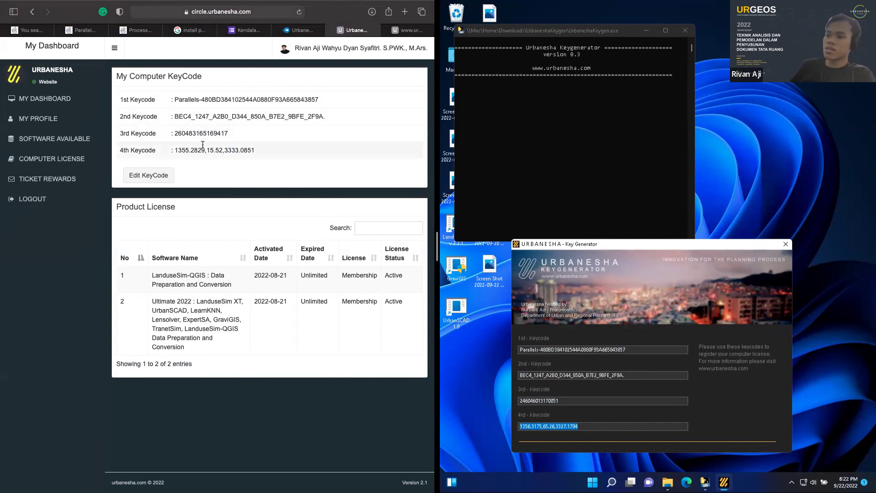
Examine the registered 4th and 1st keycodes under My Computer KeyCode again by highlighting them
{"action": "left_click_drag", "start_coordinate": [259, 151], "coordinate": [175, 151]}
{"action": "left_click", "coordinate": [286, 173]}
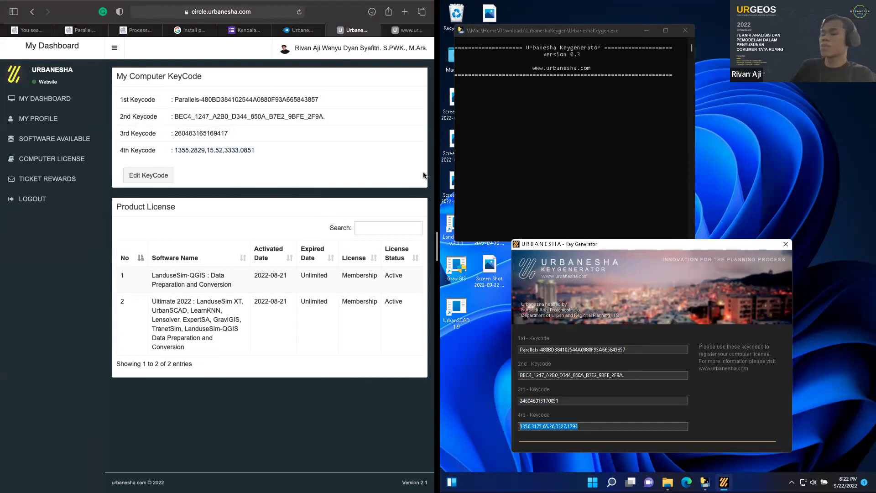
{"action": "left_click_drag", "start_coordinate": [319, 100], "coordinate": [251, 104]}
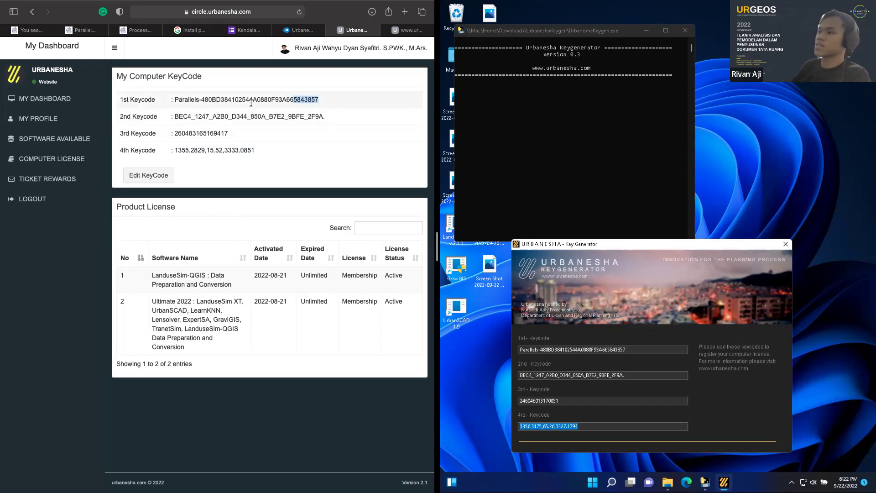
{"action": "left_click_drag", "start_coordinate": [232, 150], "coordinate": [225, 150]}
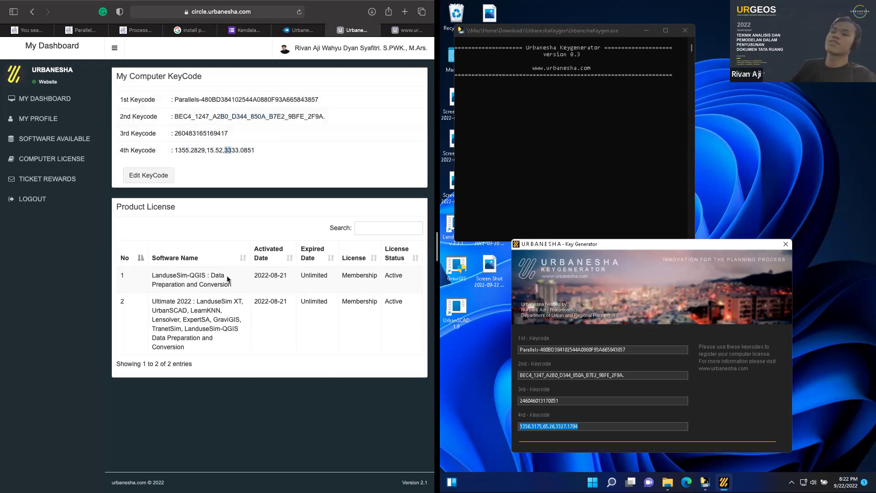
{"action": "left_click", "coordinate": [206, 106]}
{"action": "left_click_drag", "start_coordinate": [207, 106], "coordinate": [325, 104]}
{"action": "left_click", "coordinate": [324, 104]}
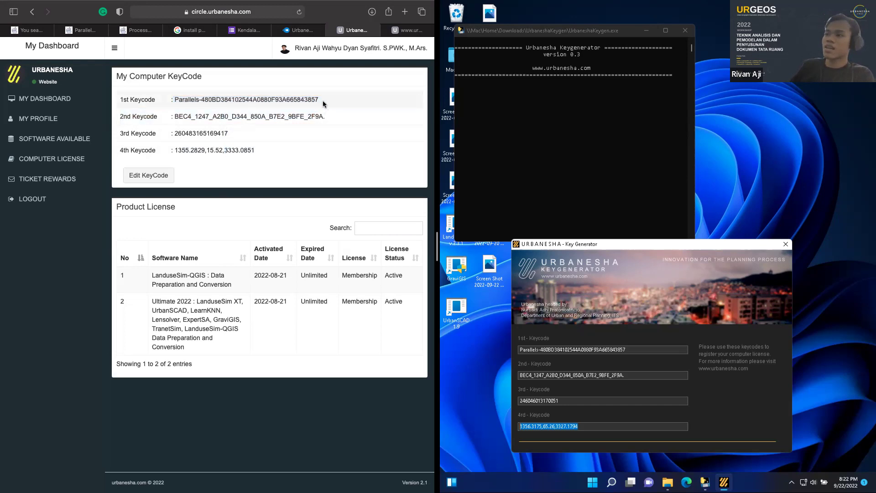
{"action": "triple_click", "coordinate": [210, 104]}
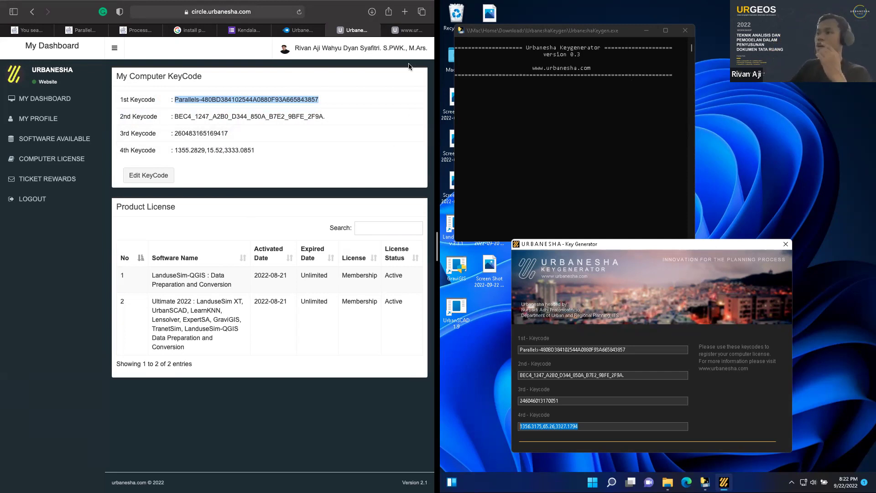
Open urbanesha.com/class in the browser tab showing the Urbanesha home page
{"action": "left_click", "coordinate": [407, 30]}
{"action": "left_click", "coordinate": [267, 12]}
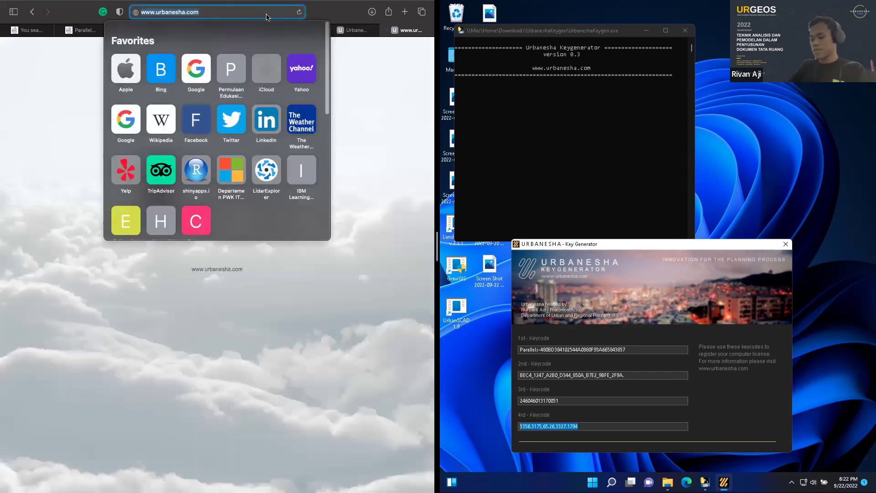
{"action": "type", "text": "ur"}
{"action": "key", "text": "BackSpace"}
{"action": "type", "text": "c"}
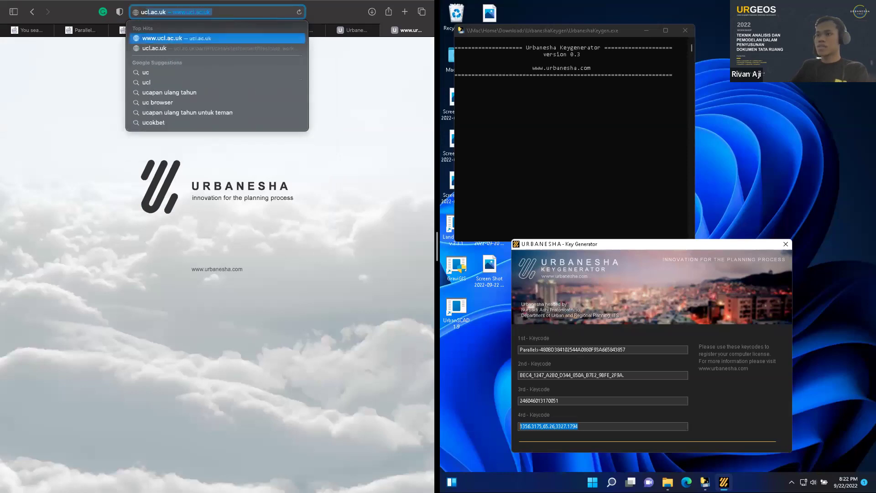
{"action": "key", "text": "BackSpace"}
{"action": "key", "text": "BackSpace"}
{"action": "key", "text": "BackSpace"}
{"action": "type", "text": "urbanesha.com/"}
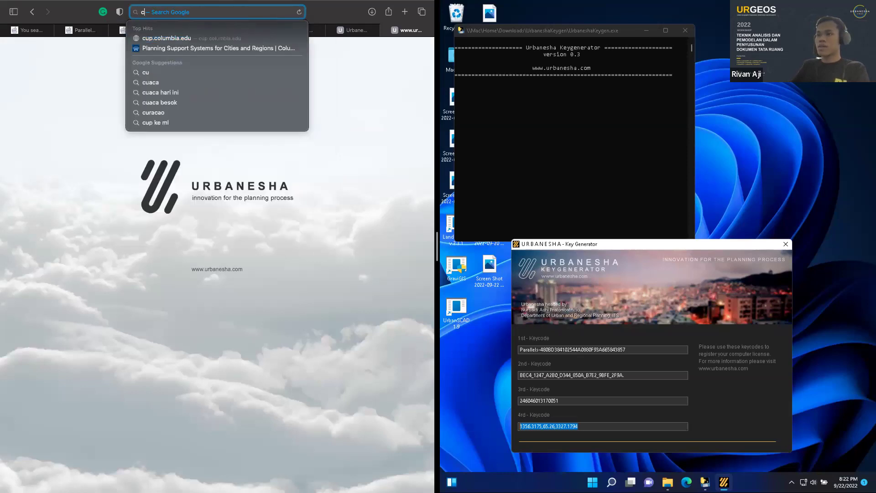
{"action": "type", "text": "class"}
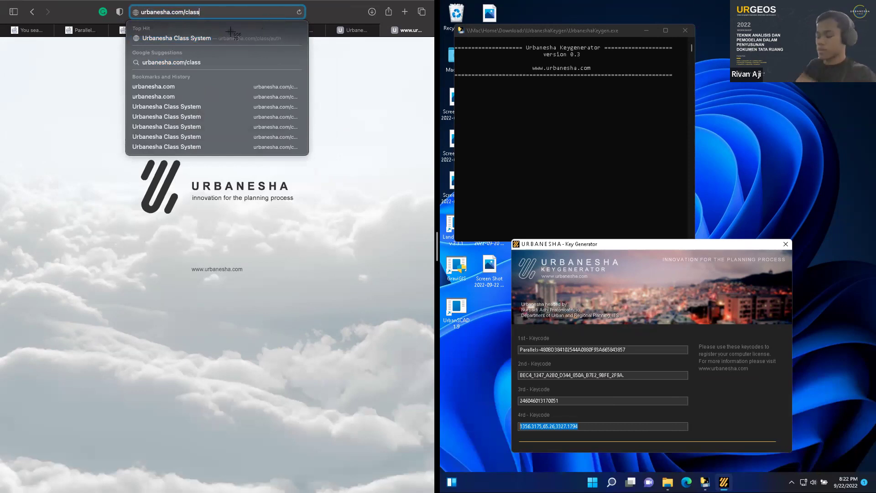
{"action": "key", "text": "Return"}
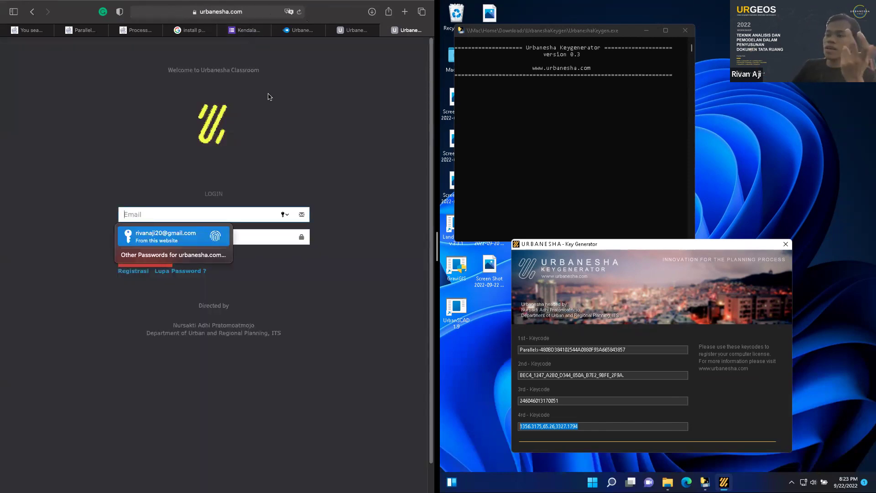
{"action": "left_click", "coordinate": [257, 12]}
{"action": "key", "text": "BackSpace"}
{"action": "key", "text": "BackSpace"}
{"action": "key", "text": "BackSpace"}
{"action": "key", "text": "BackSpace"}
{"action": "key", "text": "BackSpace"}
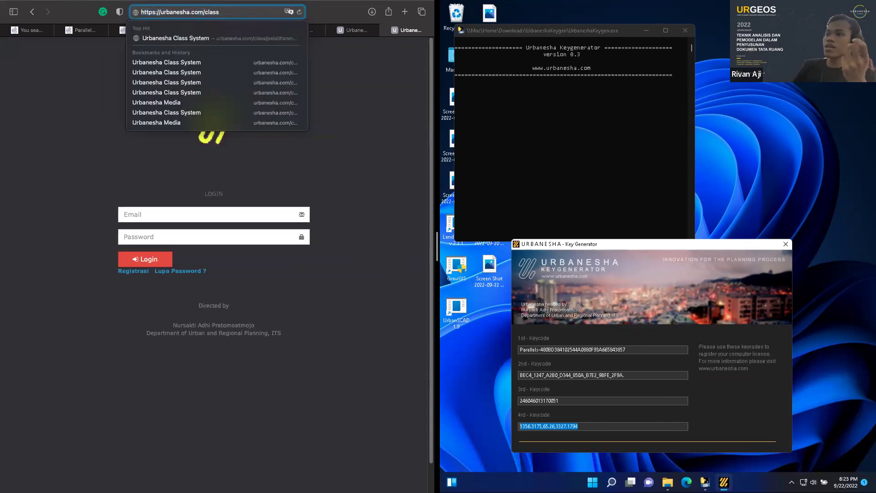
{"action": "key", "text": "Return"}
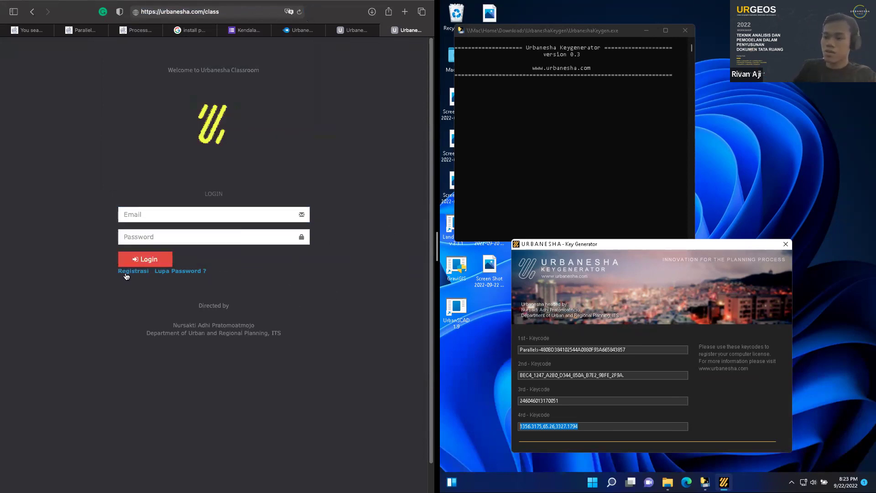
Sign in to Urbanesha Classroom with the saved e-mail and account password
{"action": "left_click", "coordinate": [140, 218]}
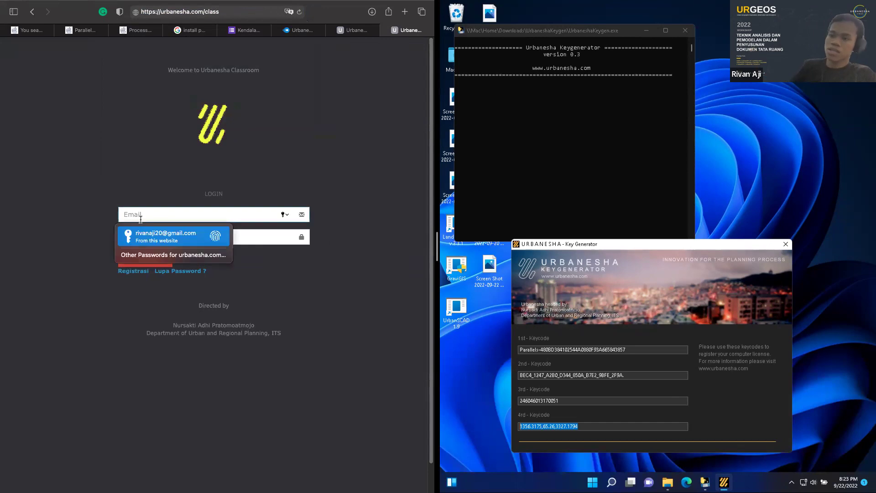
{"action": "key", "text": "Return"}
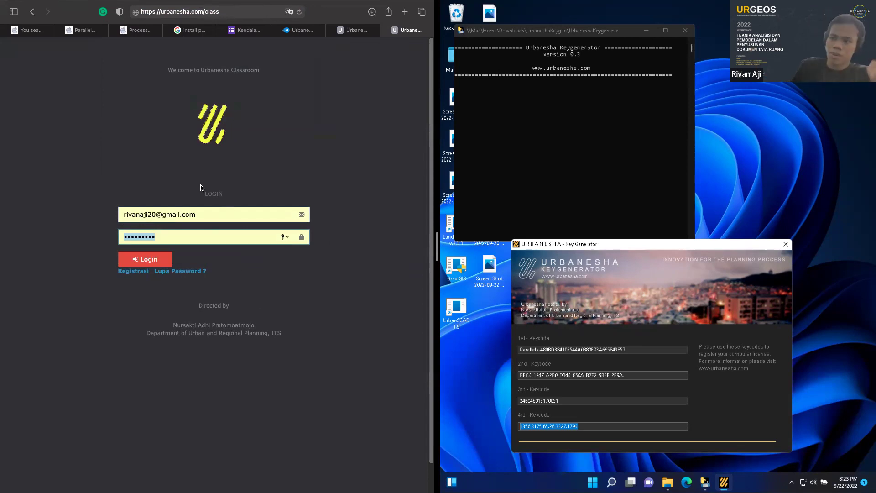
{"action": "left_click", "coordinate": [368, 146]}
{"action": "left_click", "coordinate": [143, 262]}
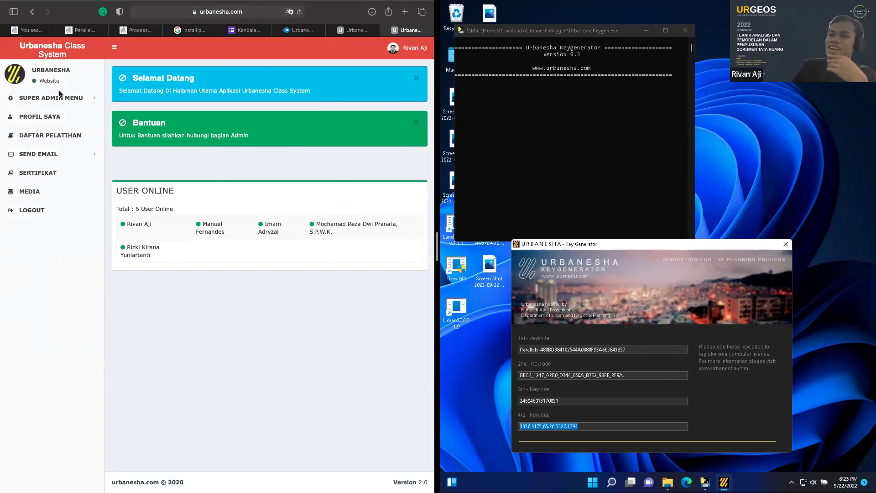
Open the training list (Daftar Pelatihan) and highlight the URGEOS2022 entry's description
{"action": "left_click", "coordinate": [56, 130]}
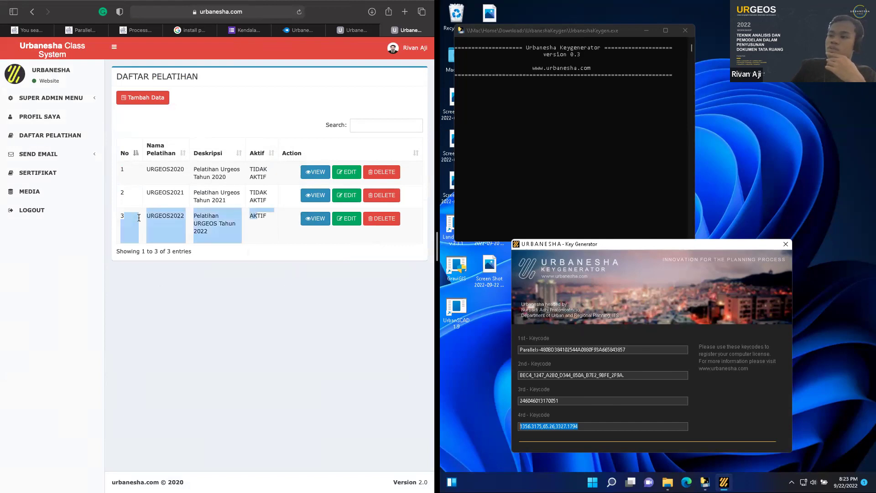
{"action": "left_click_drag", "start_coordinate": [219, 242], "coordinate": [193, 218]}
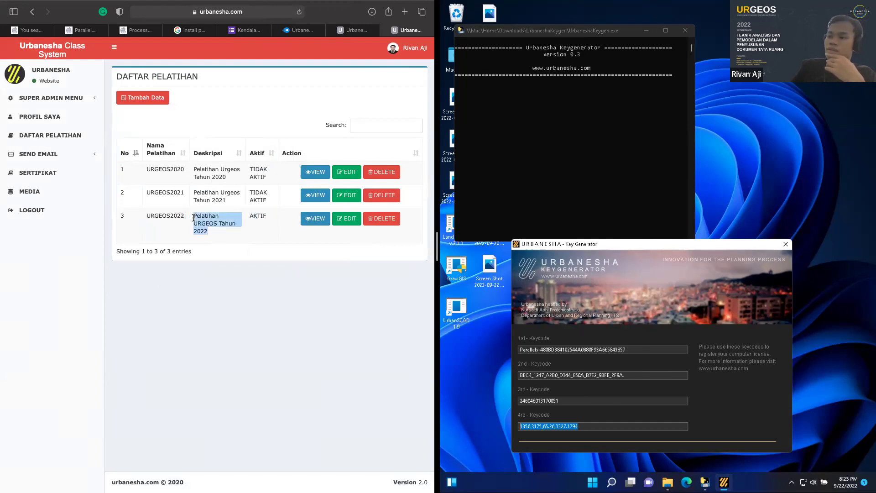
{"action": "left_click", "coordinate": [209, 226]}
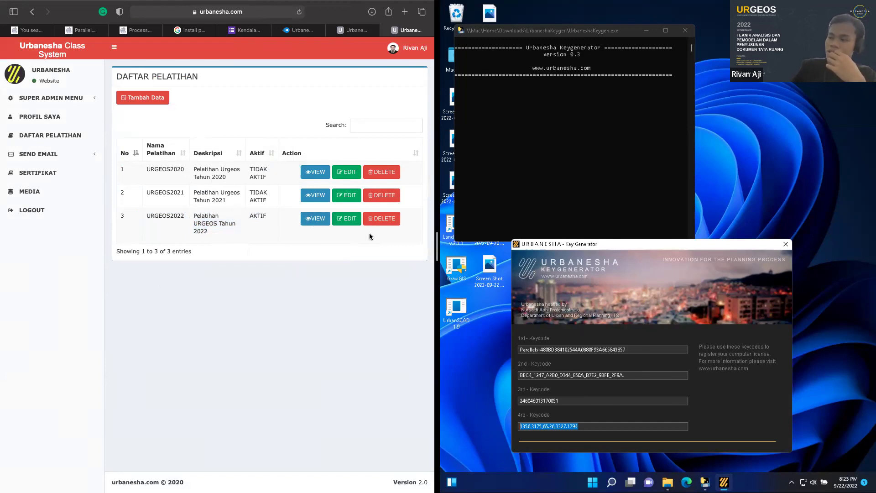
View the URGEOS2022 training topics and examine the description of the basic QGIS-based geographic information system topic
{"action": "left_click", "coordinate": [321, 220]}
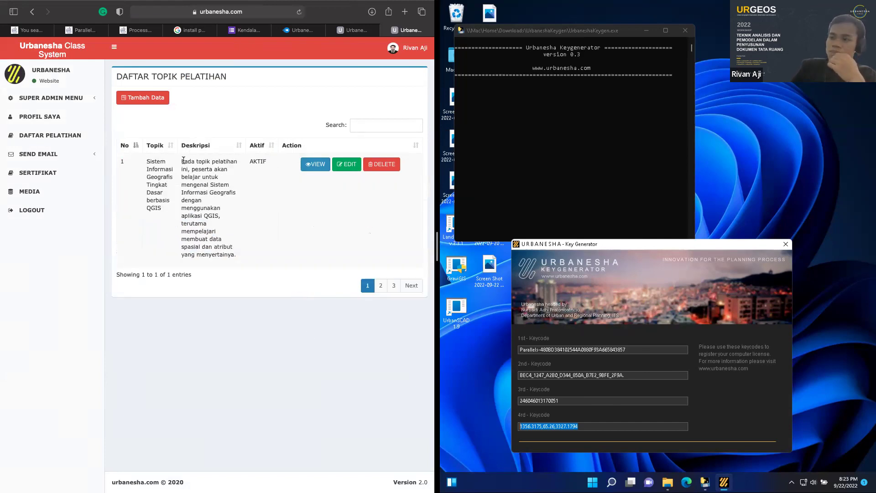
{"action": "left_click_drag", "start_coordinate": [182, 161], "coordinate": [180, 197]}
{"action": "left_click", "coordinate": [226, 254]}
{"action": "left_click", "coordinate": [179, 197]}
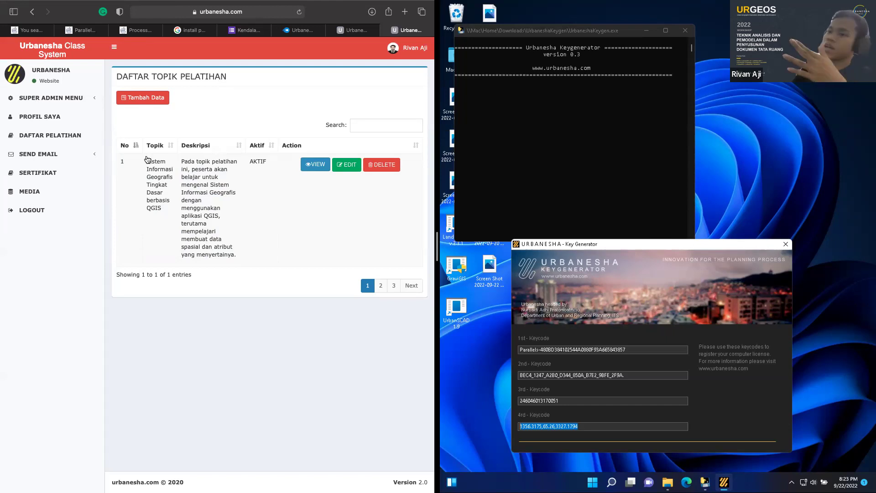
Open the profile page in Urbanesha Class System and compare it with the My Profile page on Urbanesha Circle
{"action": "left_click", "coordinate": [38, 155]}
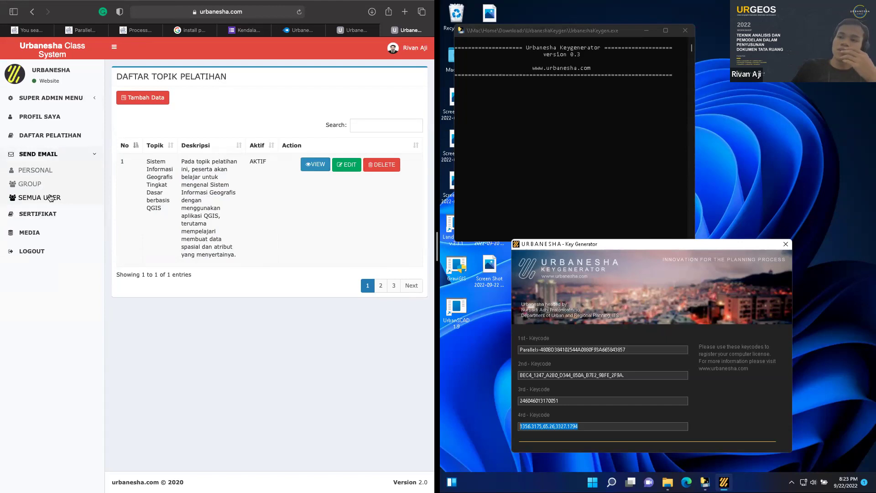
{"action": "left_click", "coordinate": [54, 112]}
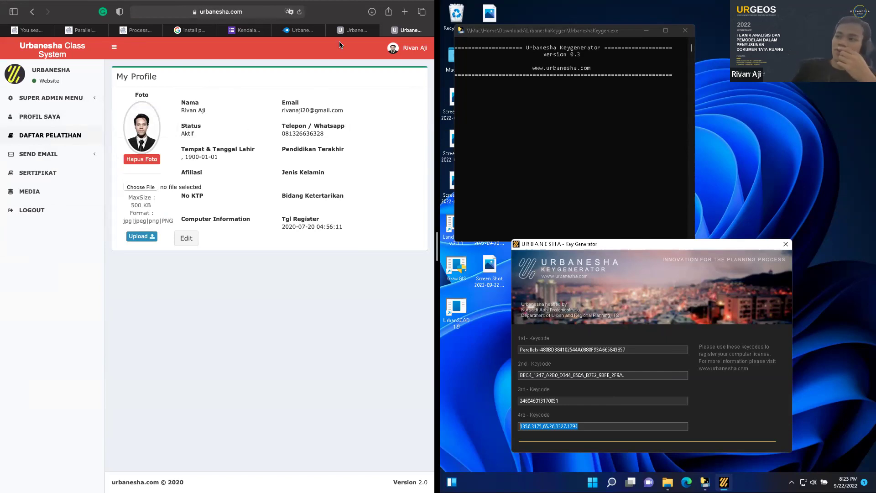
{"action": "left_click", "coordinate": [355, 30]}
{"action": "left_click", "coordinate": [29, 118]}
{"action": "scroll", "coordinate": [224, 269], "scroll_direction": "down", "scroll_amount": 1}
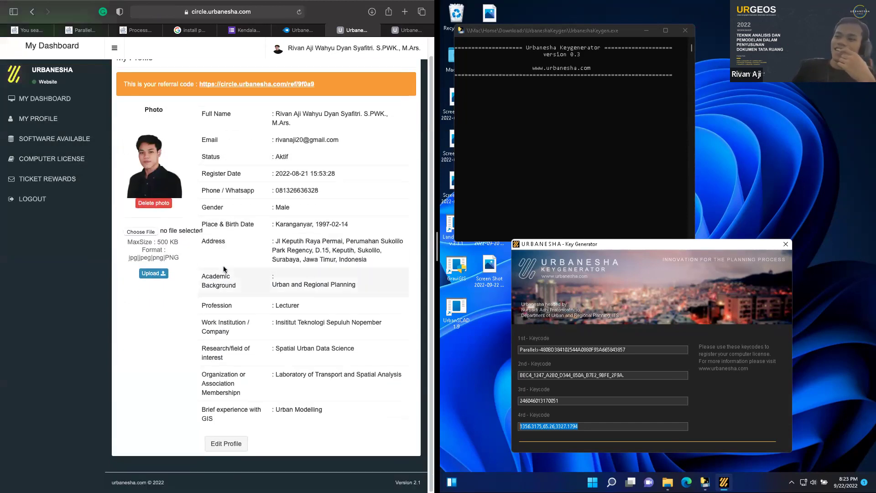
{"action": "scroll", "coordinate": [155, 208], "scroll_direction": "up", "scroll_amount": 1}
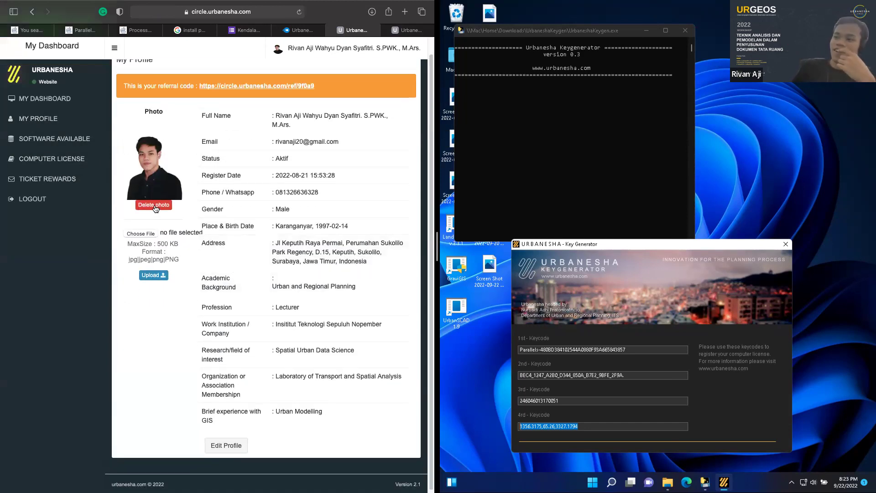
{"action": "scroll", "coordinate": [155, 209], "scroll_direction": "up", "scroll_amount": 1}
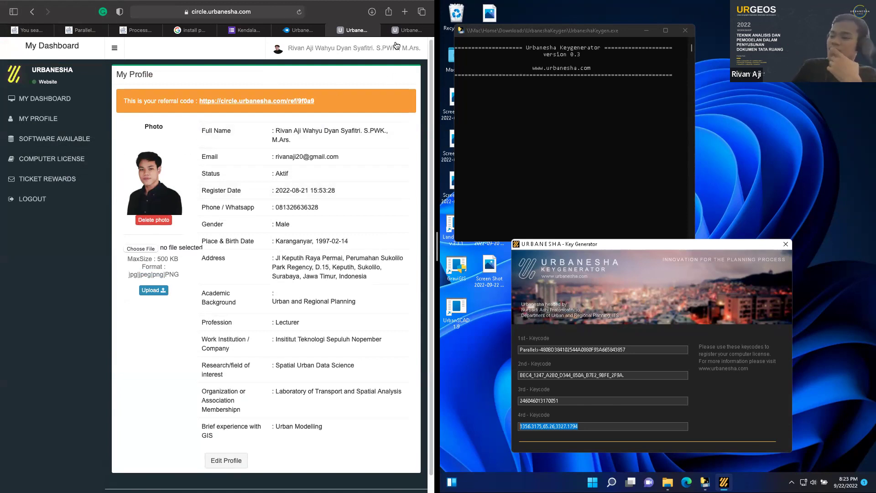
Return to the Urbanesha Class System profile and highlight the Tempat & Tanggal Lahir and Pendidikan Terakhir fields
{"action": "left_click", "coordinate": [404, 30]}
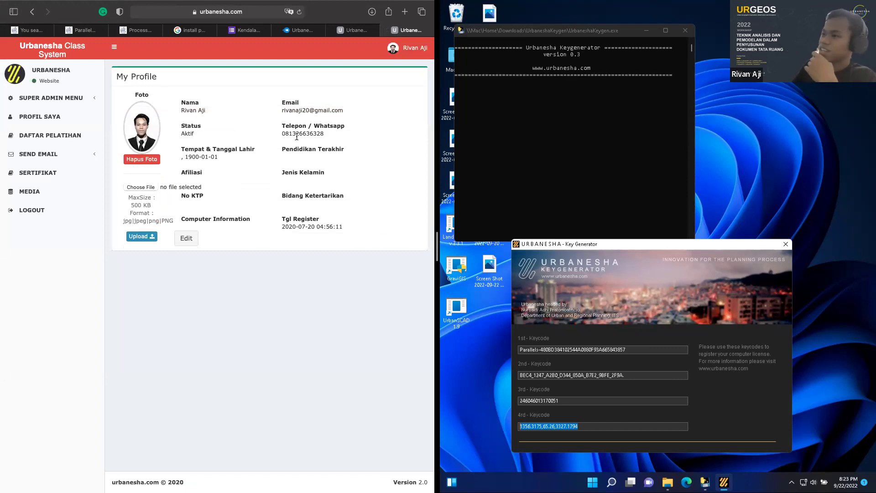
{"action": "left_click_drag", "start_coordinate": [218, 160], "coordinate": [178, 155]}
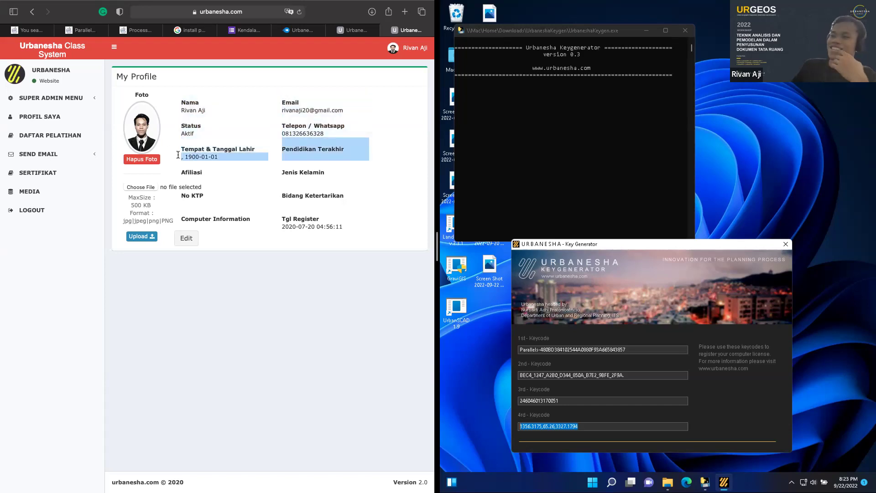
{"action": "left_click", "coordinate": [218, 256]}
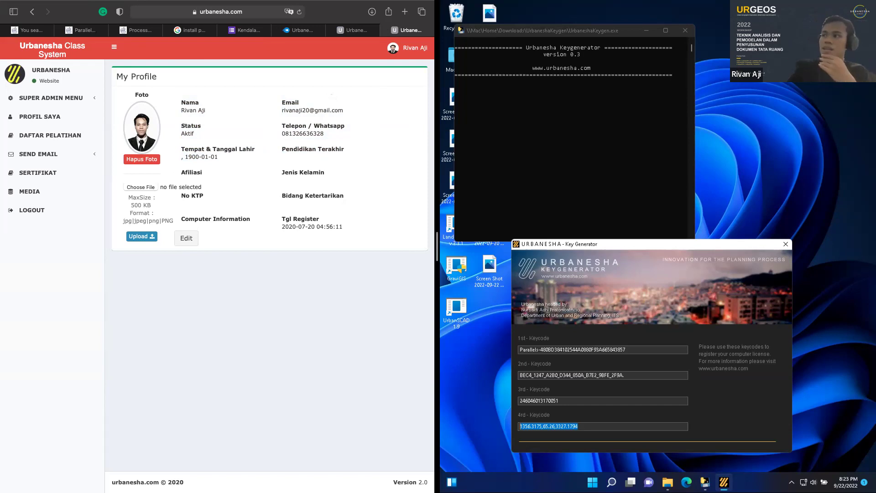
Look through the open Google Form, the "install parallel on mac" search results and the allmacworld download page, showing the last one's full address
{"action": "left_click", "coordinate": [246, 30]}
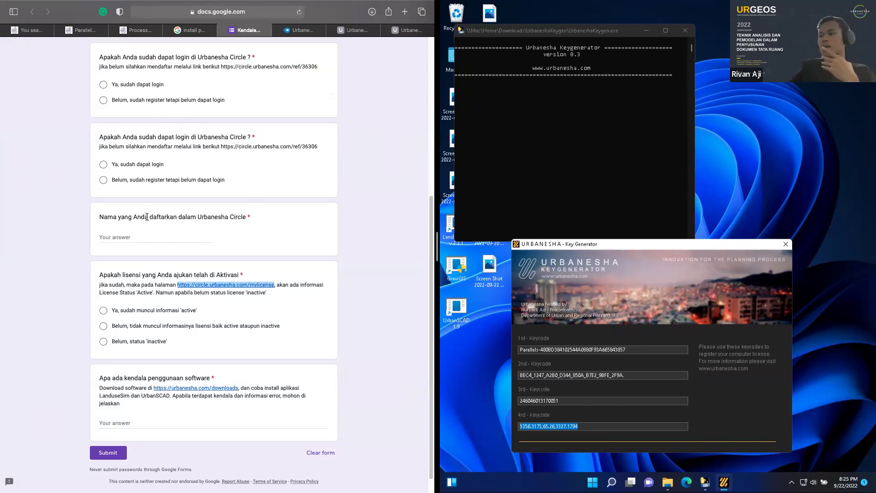
{"action": "mouse_move", "coordinate": [182, 35]}
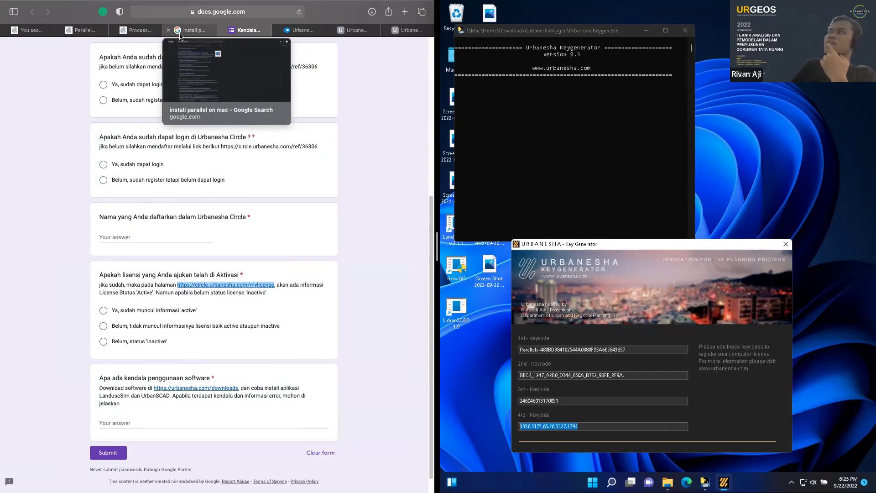
{"action": "left_click", "coordinate": [178, 34]}
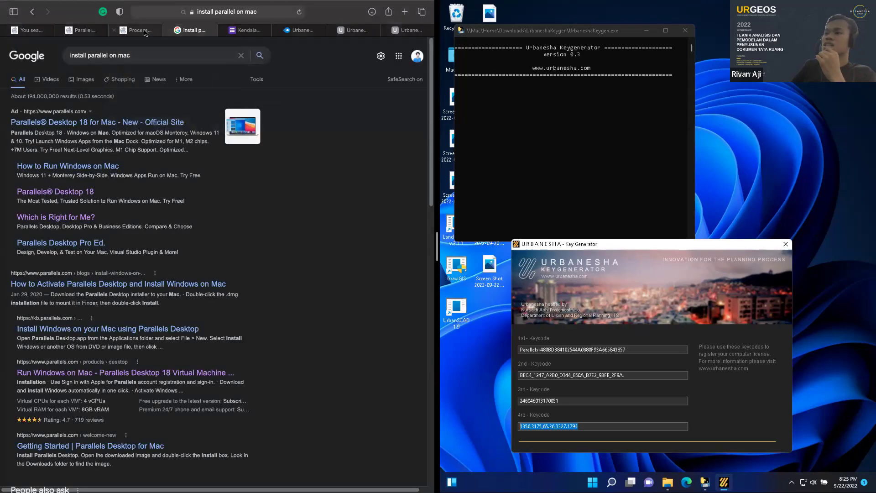
{"action": "left_click", "coordinate": [143, 32]}
{"action": "left_click", "coordinate": [219, 12]}
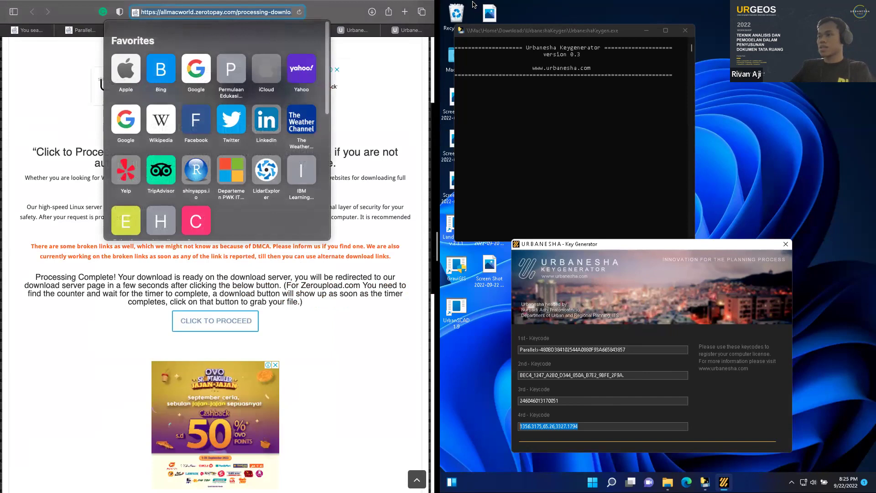
{"action": "left_click", "coordinate": [466, 22]}
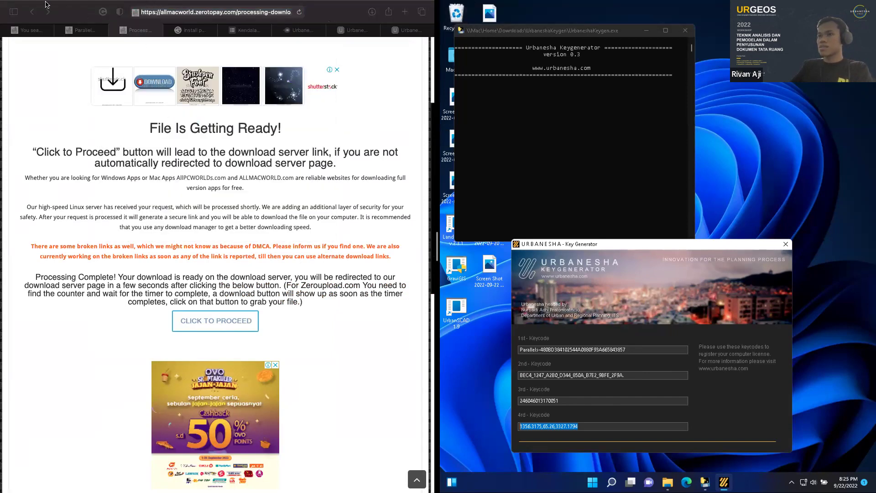
{"action": "left_click", "coordinate": [374, 83]}
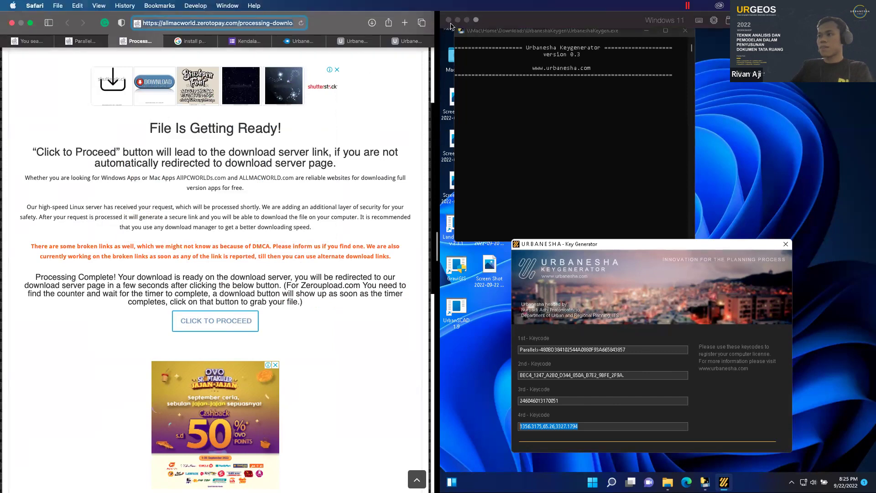
{"action": "left_click", "coordinate": [466, 22]}
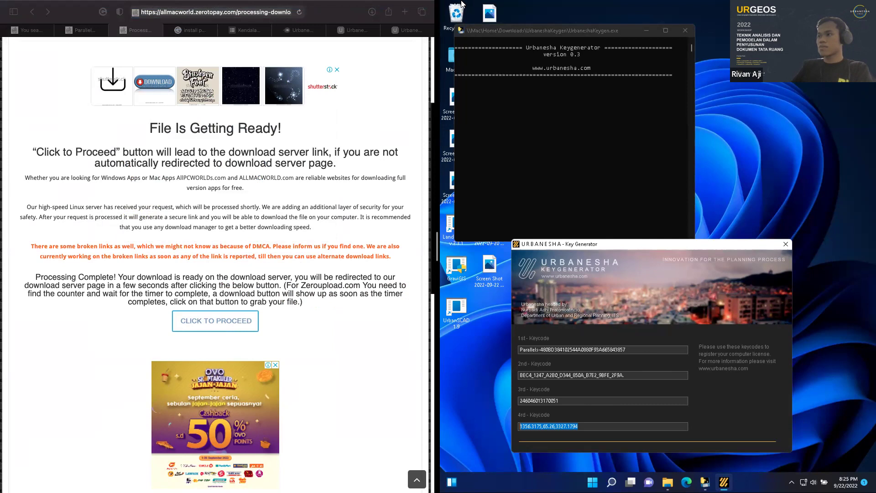
Take the browser out of split view and enlarge its window to fill the desktop
{"action": "left_click", "coordinate": [69, 13]}
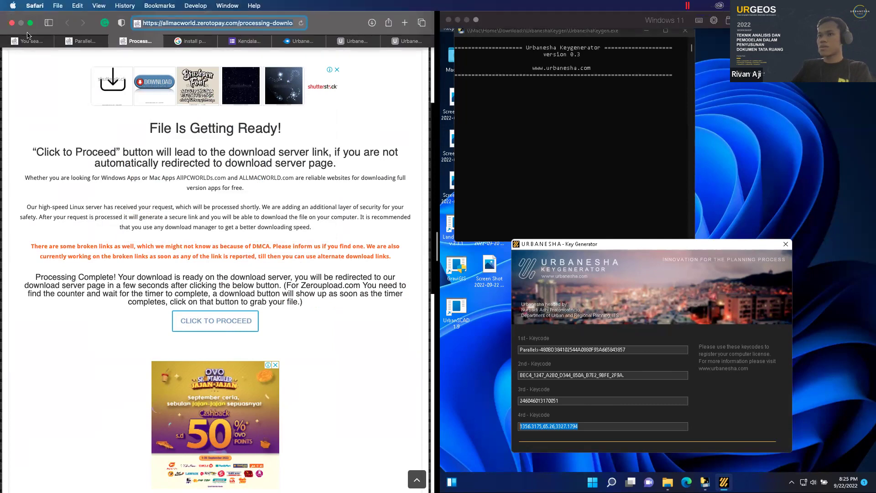
{"action": "left_click", "coordinate": [30, 23]}
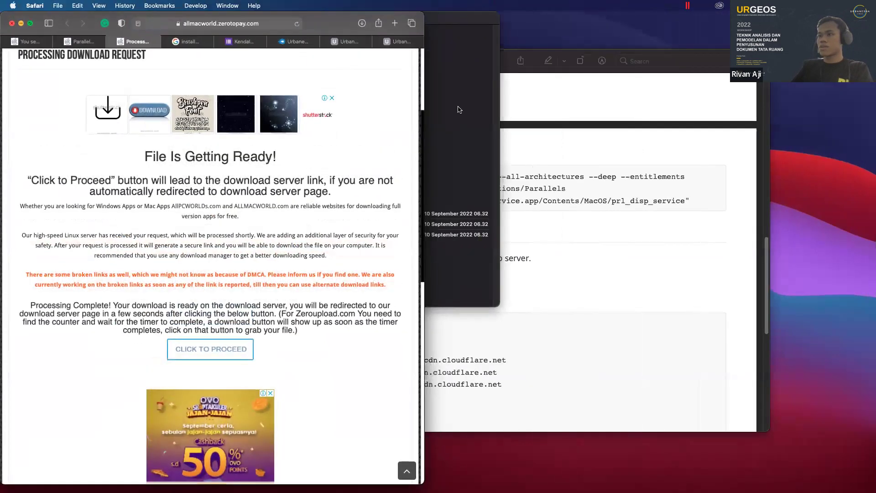
{"action": "double_click", "coordinate": [424, 105]}
Close the install search, UrbaneshaCircle and Parallels Desktop Business Edition tabs, keeping the Processing Download Request page open
{"action": "left_click", "coordinate": [334, 42]}
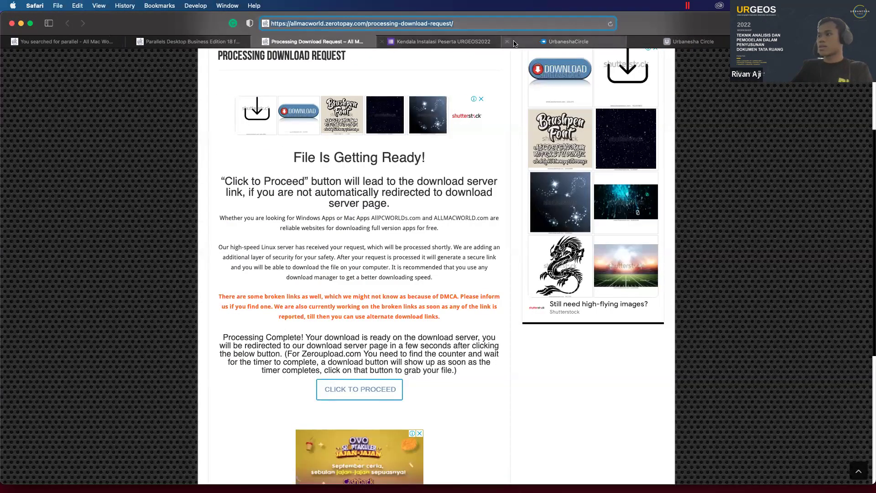
{"action": "left_click", "coordinate": [507, 42]}
{"action": "left_click", "coordinate": [507, 41]}
{"action": "left_click", "coordinate": [507, 42]}
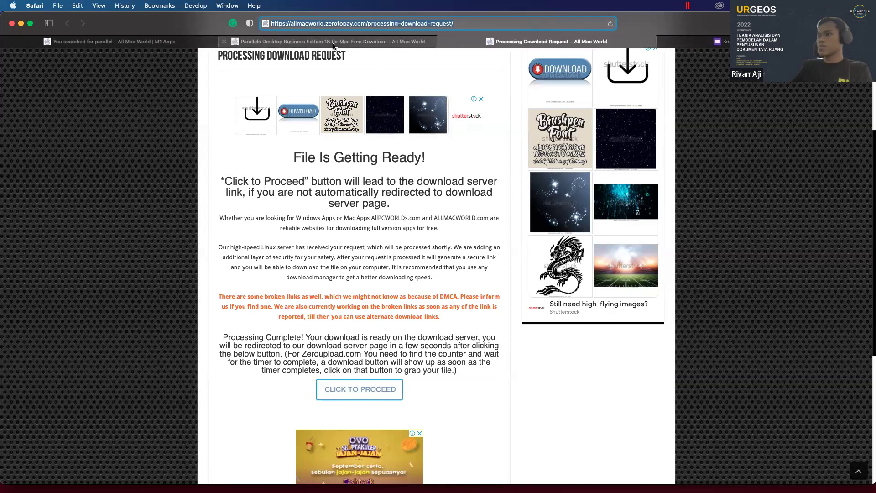
{"action": "left_click", "coordinate": [223, 42]}
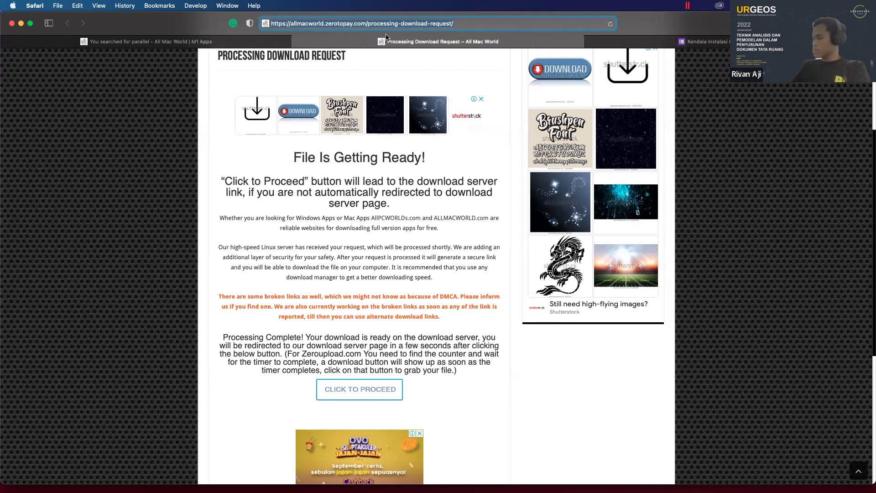
Search Google for "error when isntall windows in parallel" from the download request page
{"action": "type", "text": "error "}
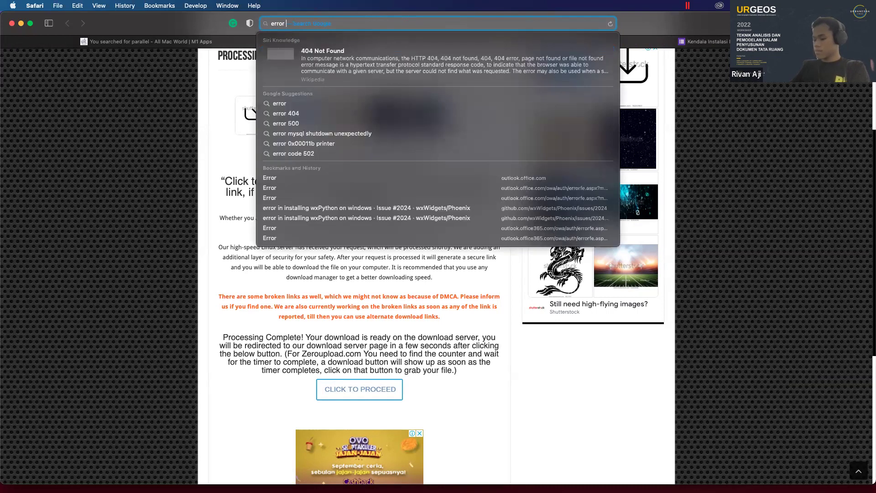
{"action": "type", "text": "when isntall m"}
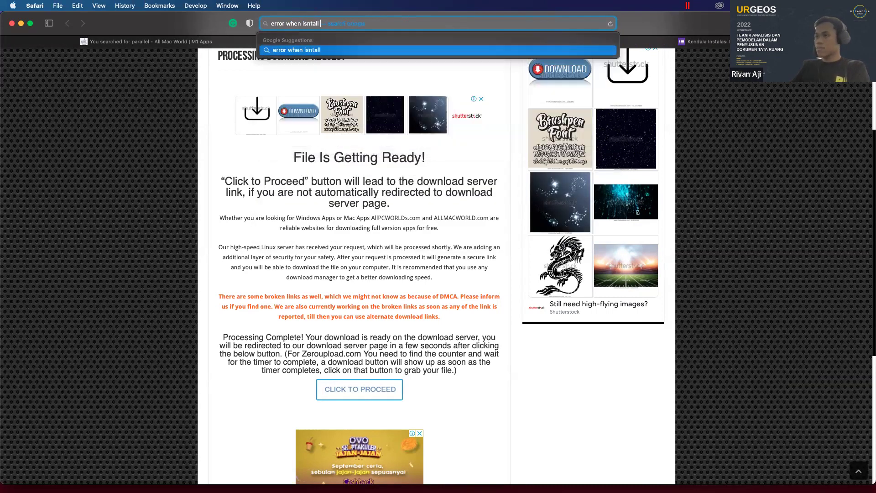
{"action": "key", "text": "BackSpace"}
{"action": "type", "text": "windows opn"}
{"action": "key", "text": "BackSpace"}
{"action": "key", "text": "BackSpace"}
{"action": "key", "text": "BackSpace"}
{"action": "type", "text": "in parallel"}
{"action": "key", "text": "Return"}
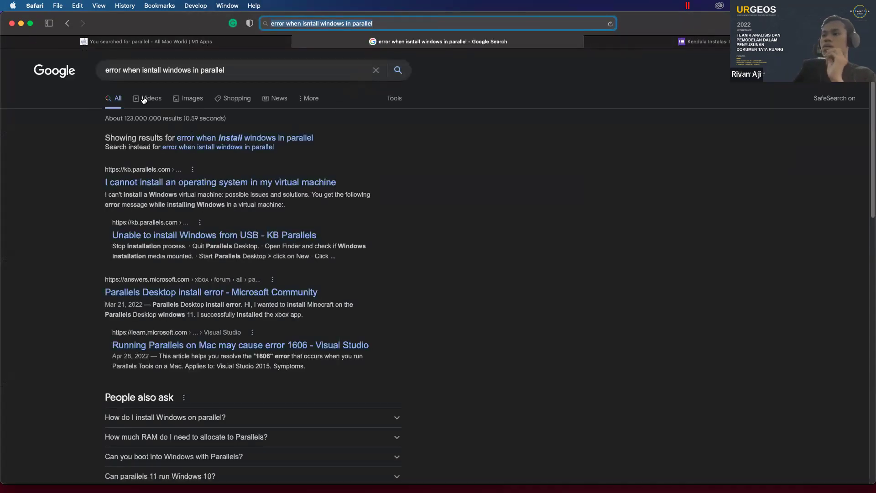
Switch to the image results of the corrected query and refine it to "error when install windows in parallel mac"
{"action": "left_click", "coordinate": [201, 137]}
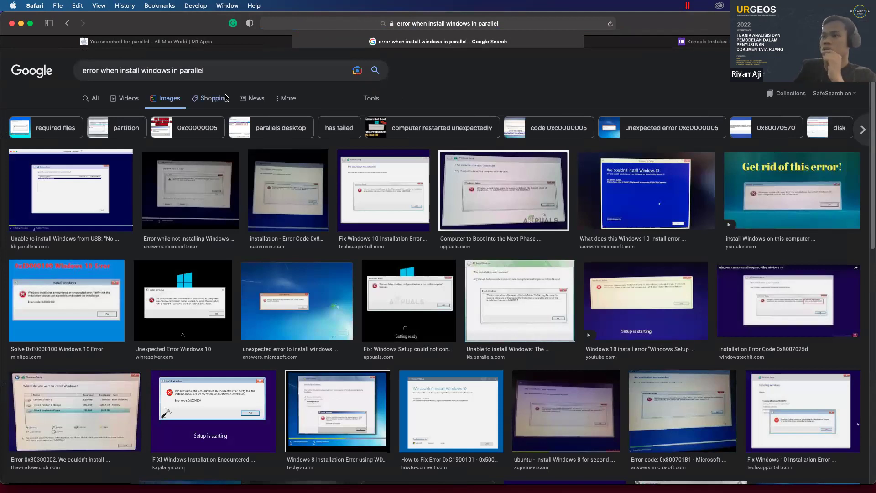
{"action": "left_click", "coordinate": [218, 71]}
{"action": "type", "text": "mas"}
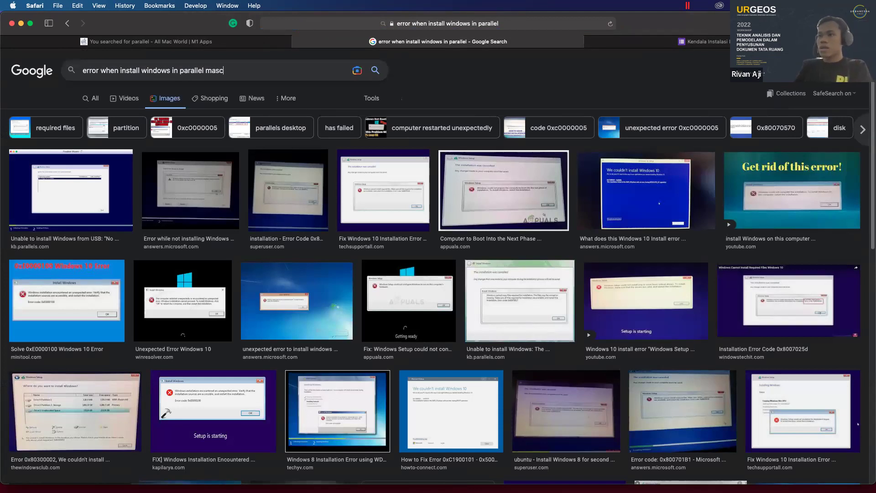
{"action": "type", "text": "c"}
{"action": "key", "text": "Return"}
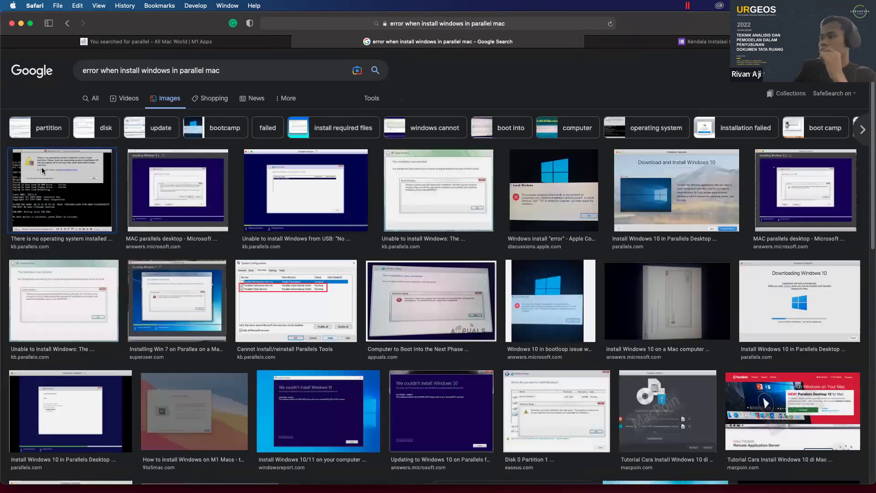
Preview the images on the missing operating system, Windows 10 bootloop and failed Windows 10/11 installation errors
{"action": "left_click", "coordinate": [44, 173]}
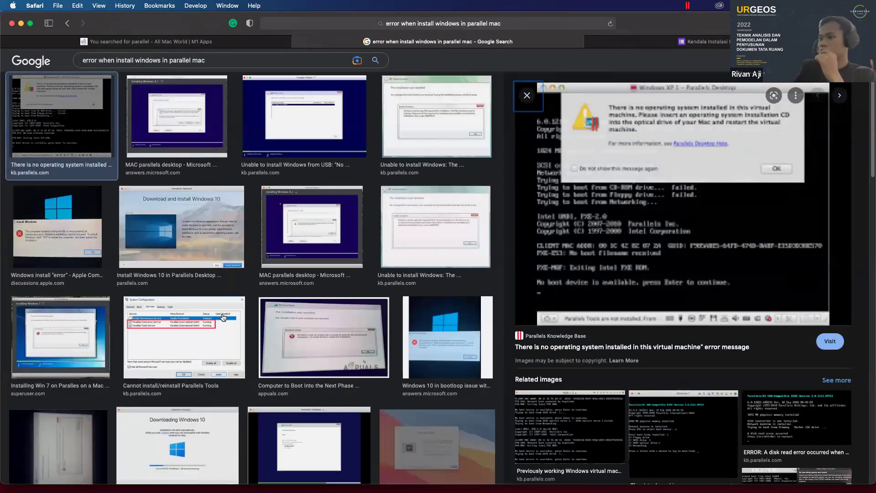
{"action": "left_click", "coordinate": [460, 339]}
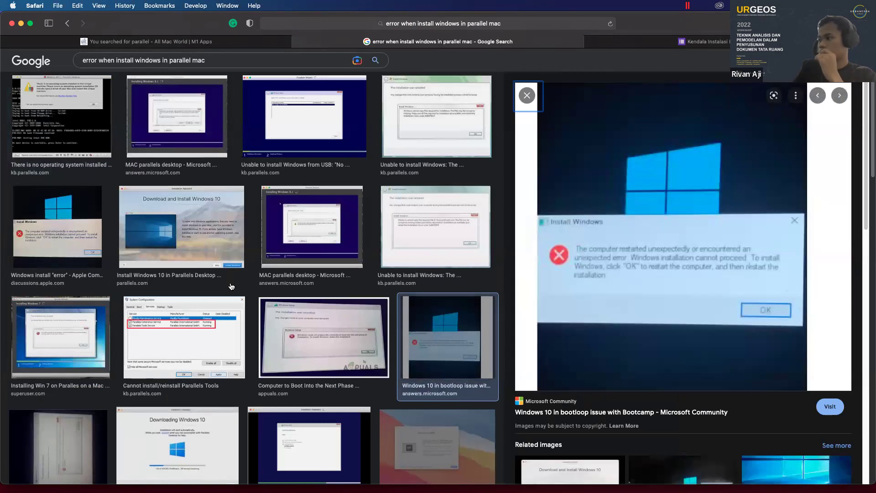
{"action": "scroll", "coordinate": [197, 285], "scroll_direction": "down", "scroll_amount": 3}
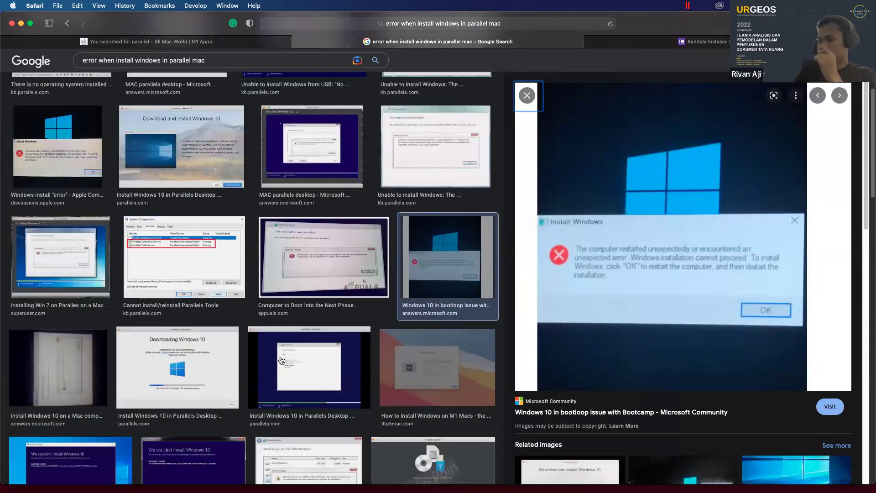
{"action": "scroll", "coordinate": [283, 361], "scroll_direction": "down", "scroll_amount": 4}
{"action": "left_click", "coordinate": [97, 298]}
{"action": "scroll", "coordinate": [98, 297], "scroll_direction": "down", "scroll_amount": 4}
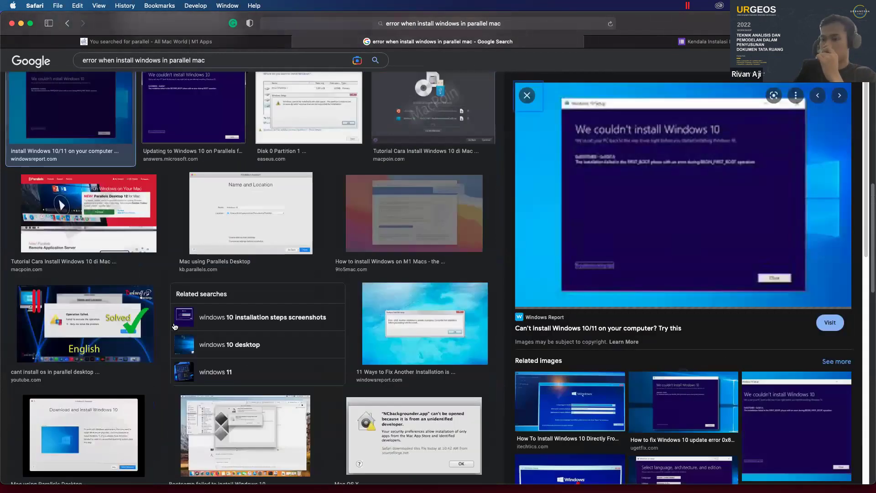
Change the image search to "install windows in parallel mac problem case" and preview the first 9to5Mac result
{"action": "scroll", "coordinate": [118, 206], "scroll_direction": "up", "scroll_amount": 12}
{"action": "left_click_drag", "start_coordinate": [120, 71], "coordinate": [79, 67]}
{"action": "key", "text": "BackSpace"}
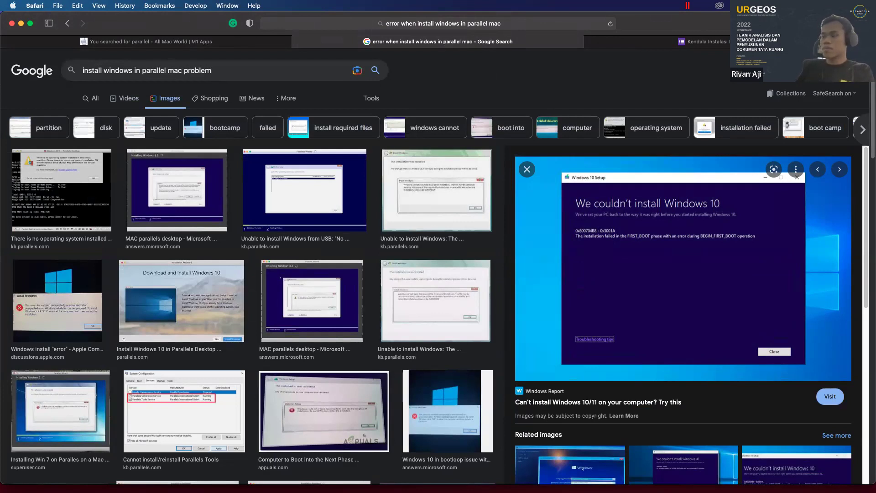
{"action": "type", "text": "problem case"}
{"action": "key", "text": "Return"}
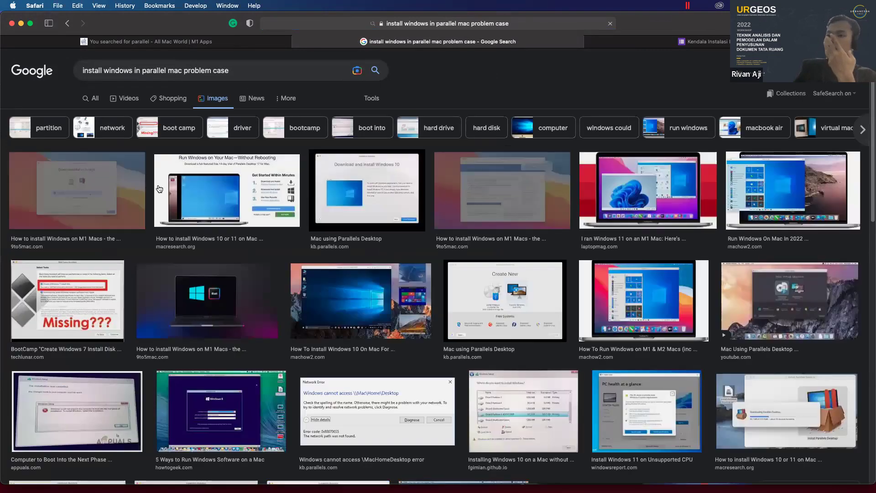
{"action": "left_click", "coordinate": [81, 187]}
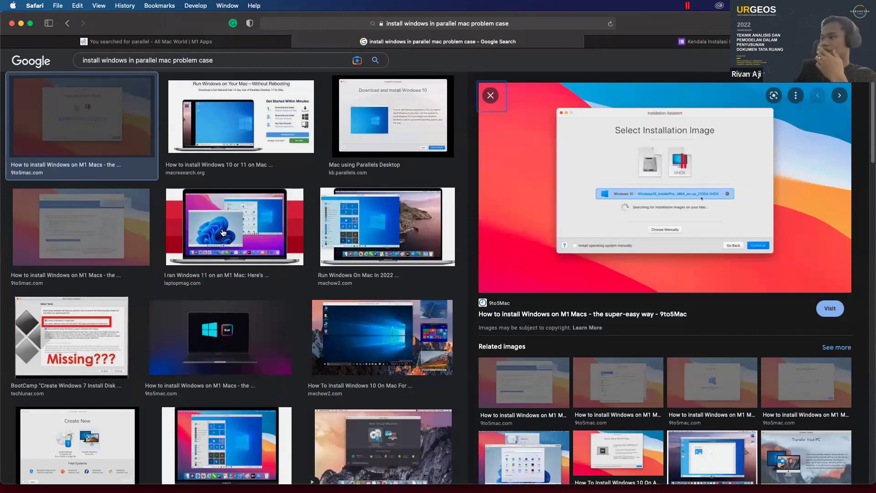
Replace the image search query with "cant run windows on parallel mac" and run it
{"action": "scroll", "coordinate": [219, 230], "scroll_direction": "up", "scroll_amount": 2}
{"action": "left_click_drag", "start_coordinate": [167, 122], "coordinate": [32, 60]}
{"action": "left_click", "coordinate": [144, 69]}
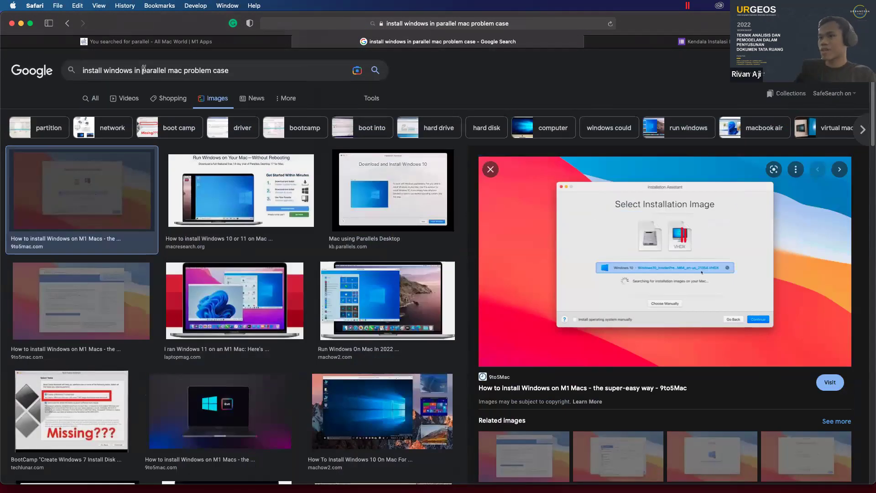
{"action": "left_click_drag", "start_coordinate": [252, 69], "coordinate": [55, 63]}
{"action": "type", "text": "canrt run"}
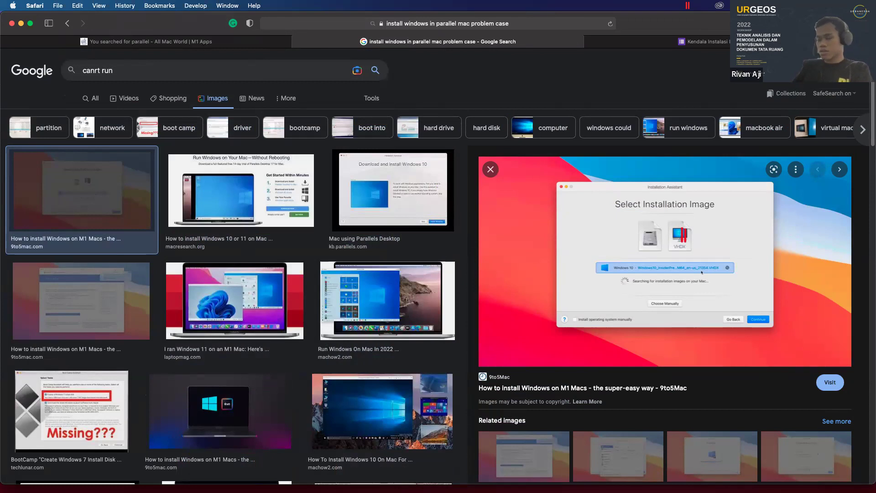
{"action": "key", "text": "super+a"}
{"action": "type", "text": "c"}
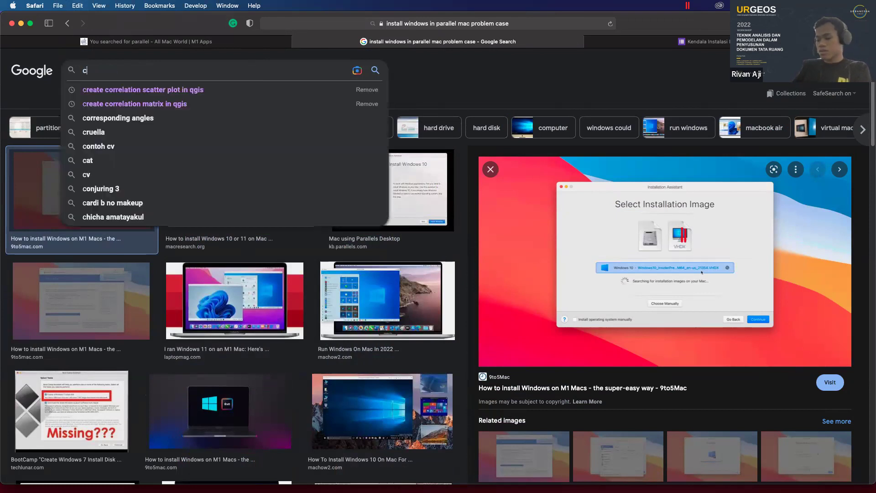
{"action": "type", "text": "ant run windows "}
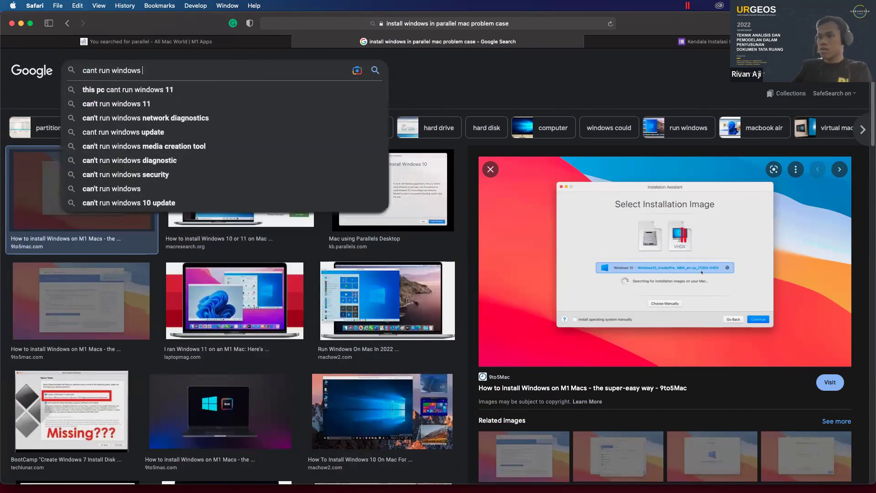
{"action": "type", "text": "on parallel mac"}
{"action": "key", "text": "Return"}
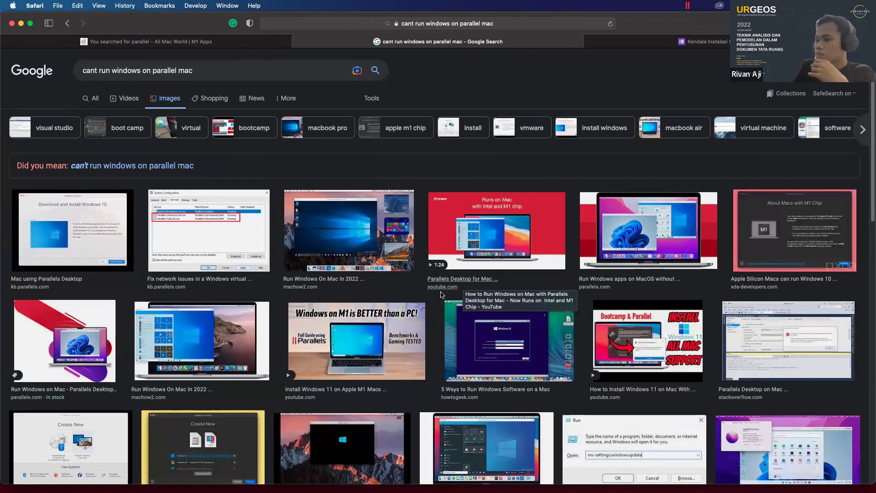
Preview the XDA Mac Studio image and the related Parallels Blog New Virtual Machine image, and browse further results
{"action": "scroll", "coordinate": [259, 307], "scroll_direction": "down", "scroll_amount": 2}
{"action": "scroll", "coordinate": [260, 307], "scroll_direction": "down", "scroll_amount": 3}
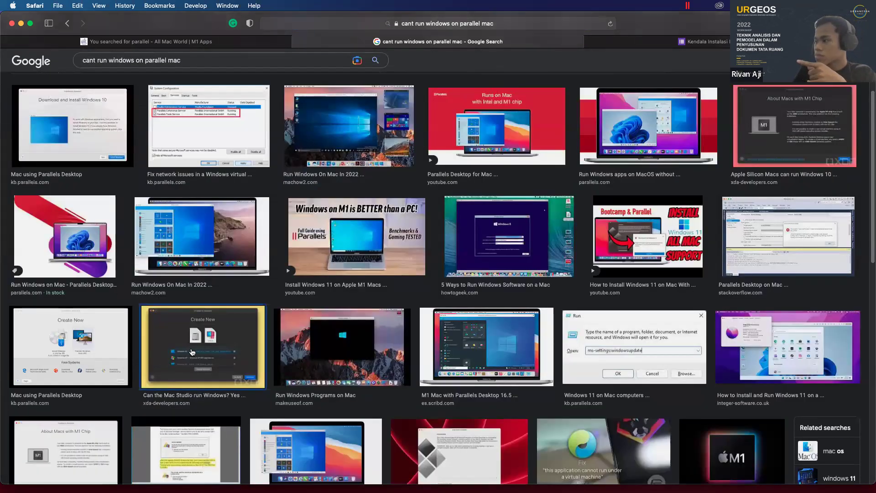
{"action": "left_click", "coordinate": [192, 352]}
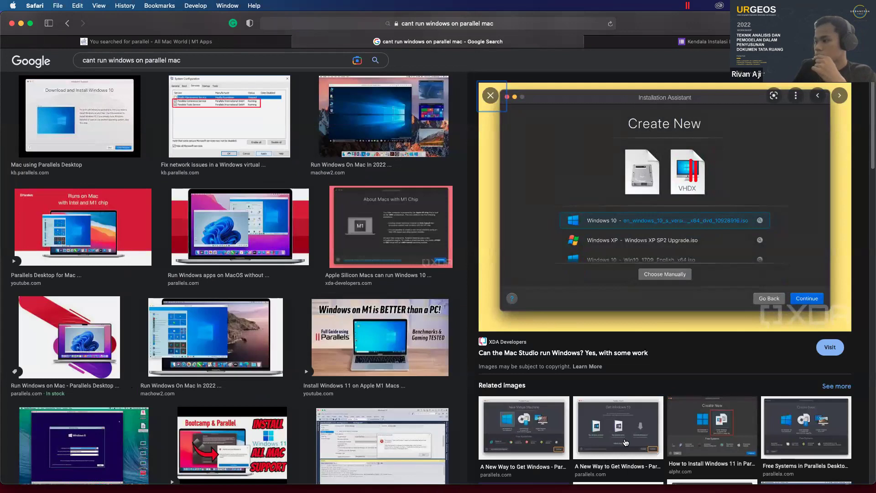
{"action": "scroll", "coordinate": [630, 418], "scroll_direction": "down", "scroll_amount": 4}
{"action": "left_click", "coordinate": [510, 252]}
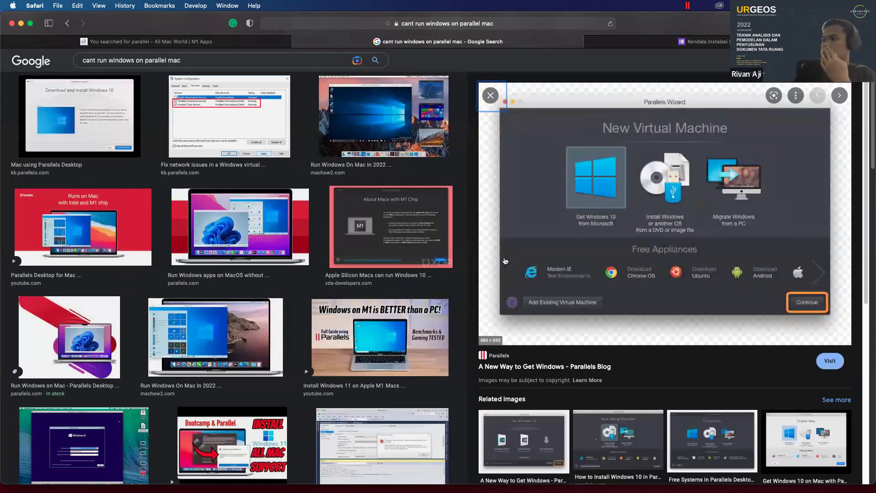
{"action": "scroll", "coordinate": [231, 201], "scroll_direction": "down", "scroll_amount": 6}
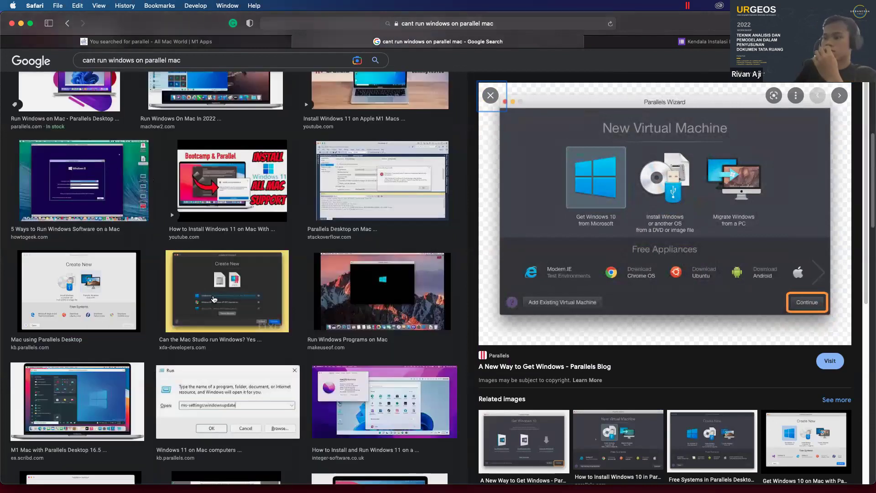
{"action": "scroll", "coordinate": [247, 300], "scroll_direction": "down", "scroll_amount": 5}
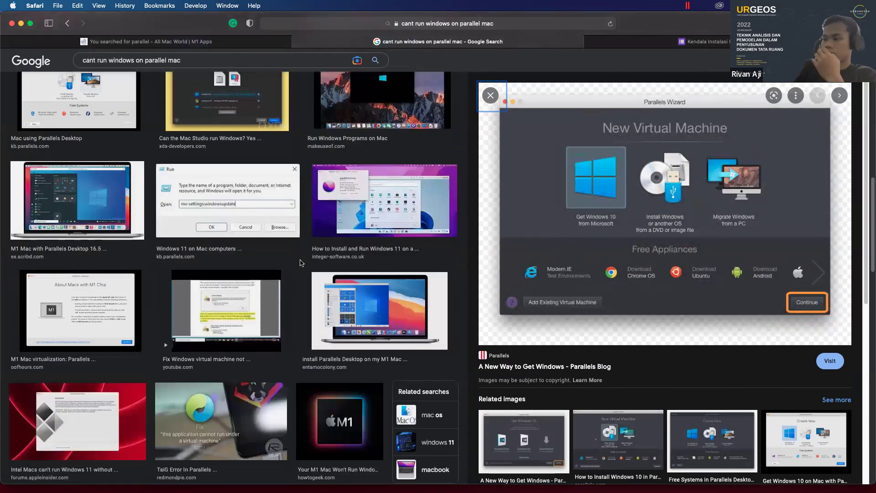
Preview the virtual machine not starting result and examine its related kernel components and processor reset error images
{"action": "left_click", "coordinate": [209, 292]}
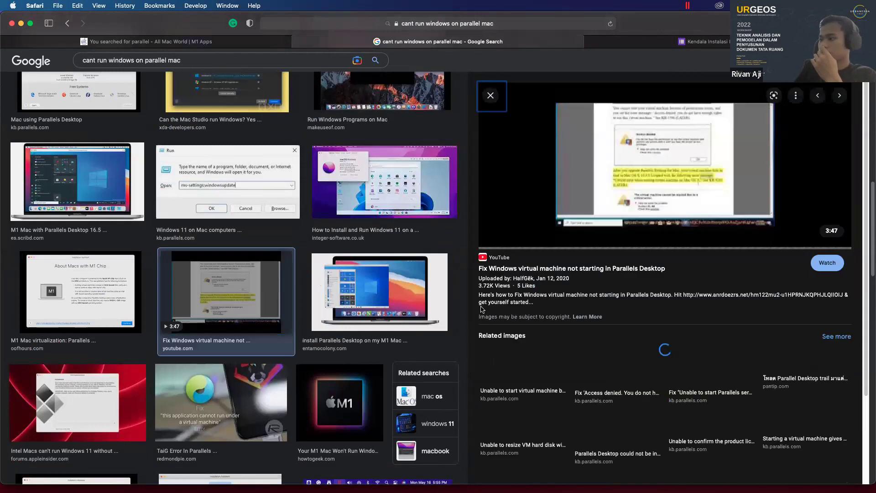
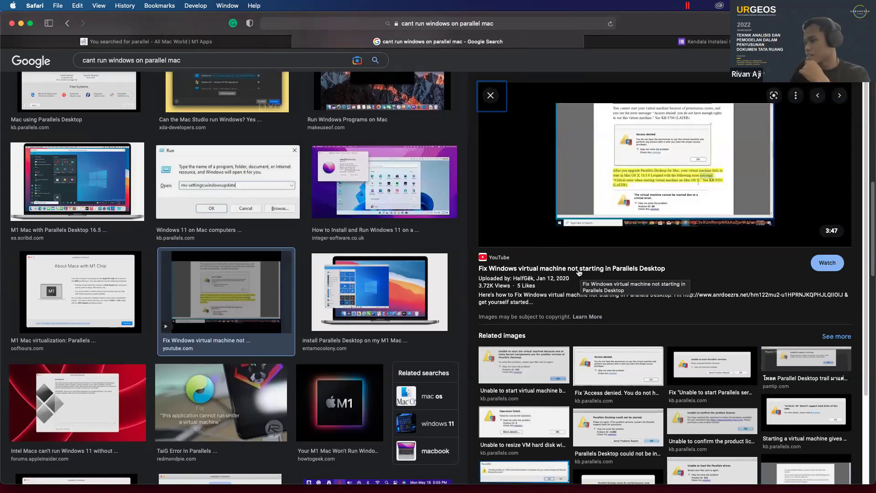
{"action": "left_click", "coordinate": [529, 378]}
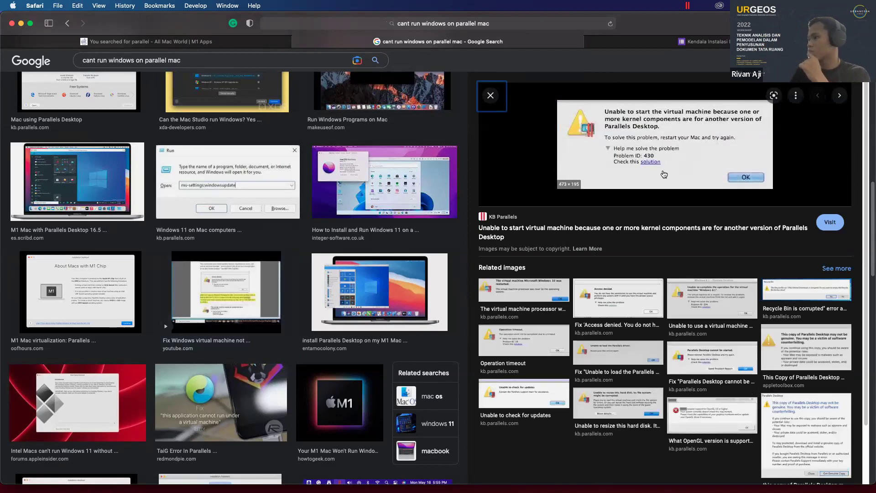
{"action": "left_click", "coordinate": [561, 297]}
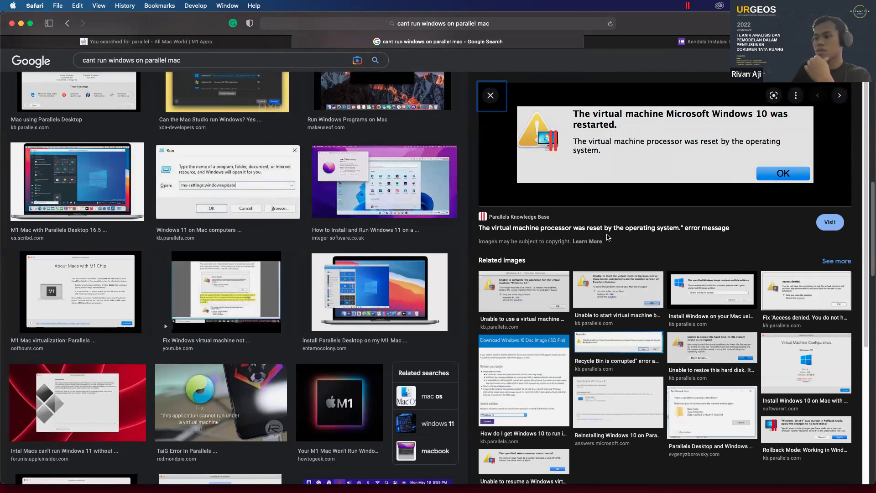
{"action": "scroll", "coordinate": [605, 242], "scroll_direction": "down", "scroll_amount": 3}
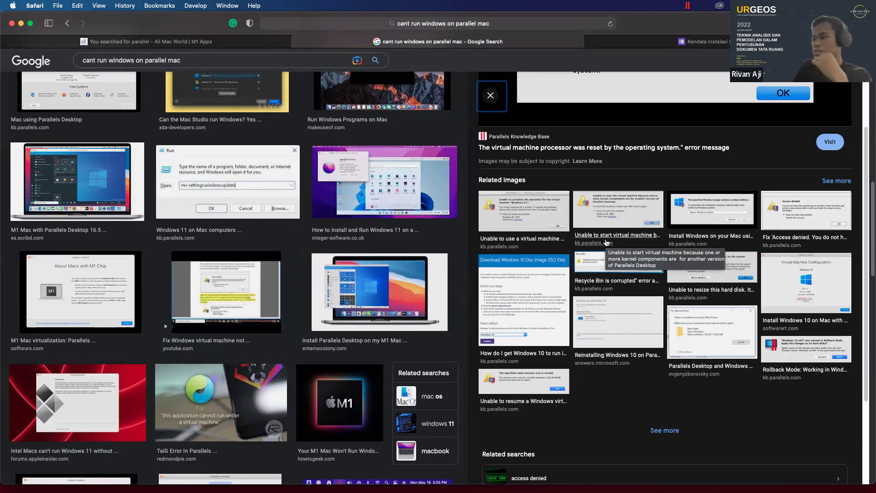
{"action": "scroll", "coordinate": [606, 245], "scroll_direction": "down", "scroll_amount": 1}
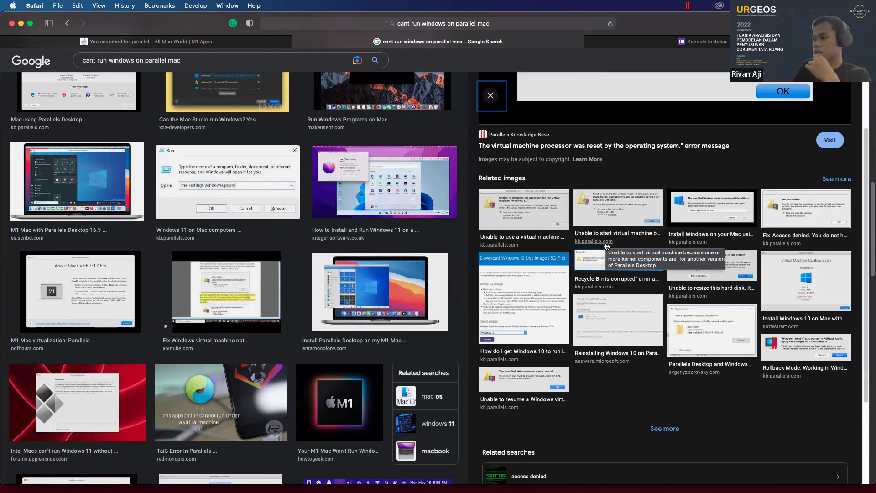
{"action": "scroll", "coordinate": [606, 247], "scroll_direction": "up", "scroll_amount": 10}
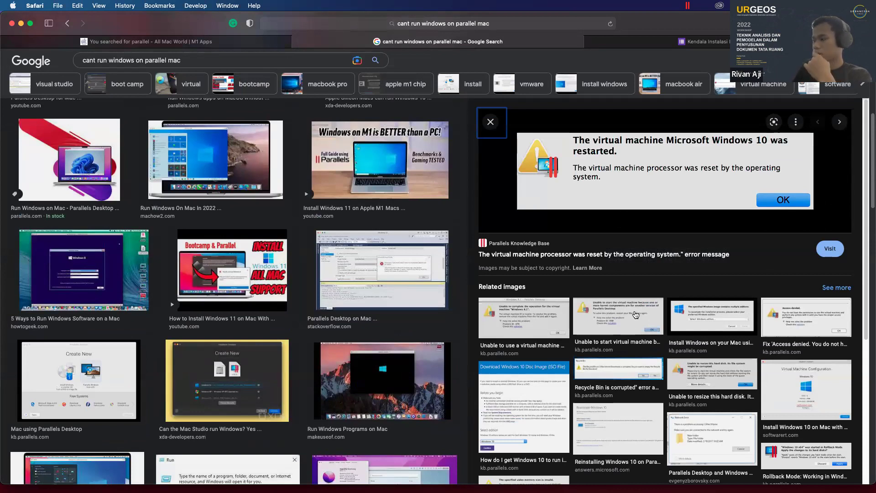
Preview the related images of the multiple Windows editions dialog and the Download and Install Windows 10 assistant, and browse further related images
{"action": "left_click", "coordinate": [730, 321]}
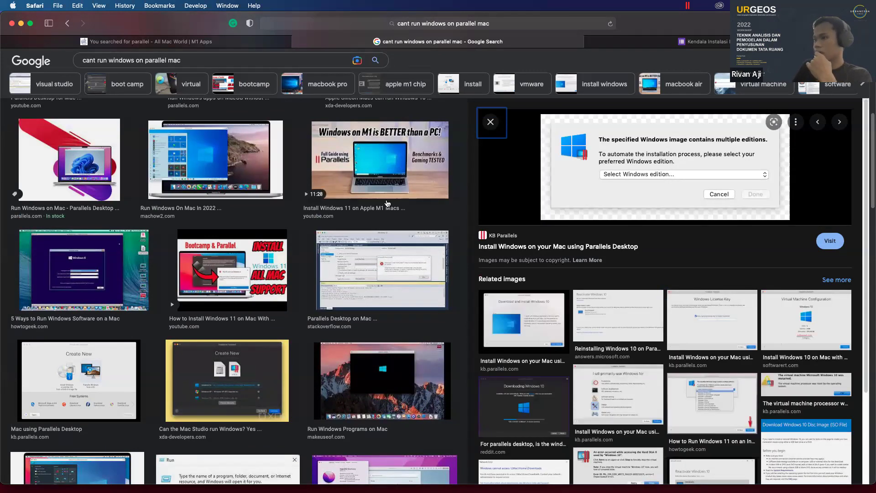
{"action": "left_click", "coordinate": [534, 320]}
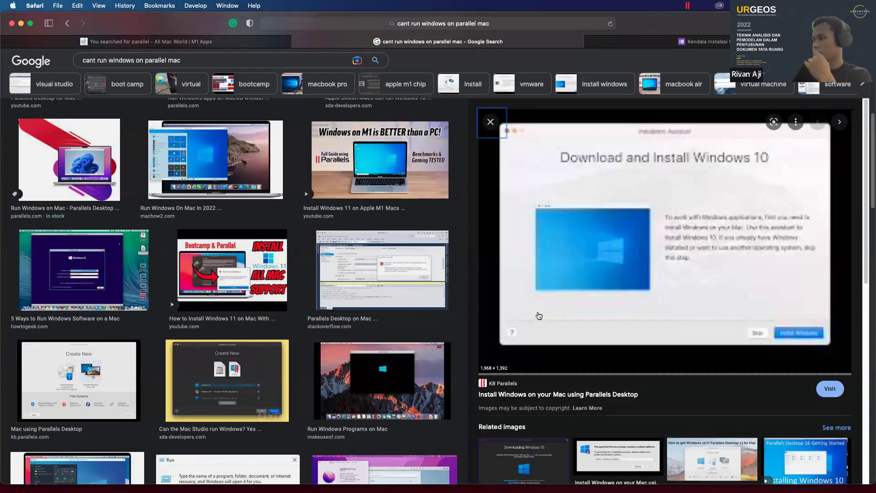
{"action": "scroll", "coordinate": [536, 317], "scroll_direction": "down", "scroll_amount": 4}
{"action": "scroll", "coordinate": [559, 307], "scroll_direction": "down", "scroll_amount": 7}
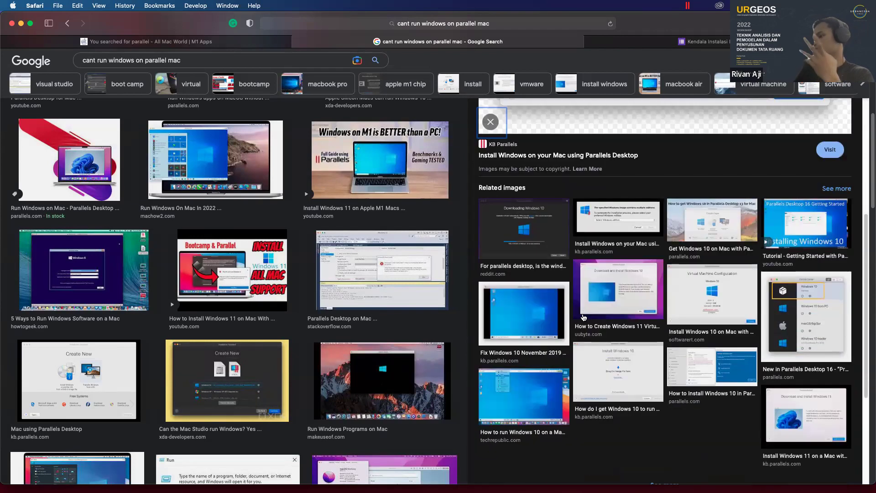
{"action": "scroll", "coordinate": [675, 339], "scroll_direction": "down", "scroll_amount": 7}
{"action": "scroll", "coordinate": [335, 326], "scroll_direction": "down", "scroll_amount": 3}
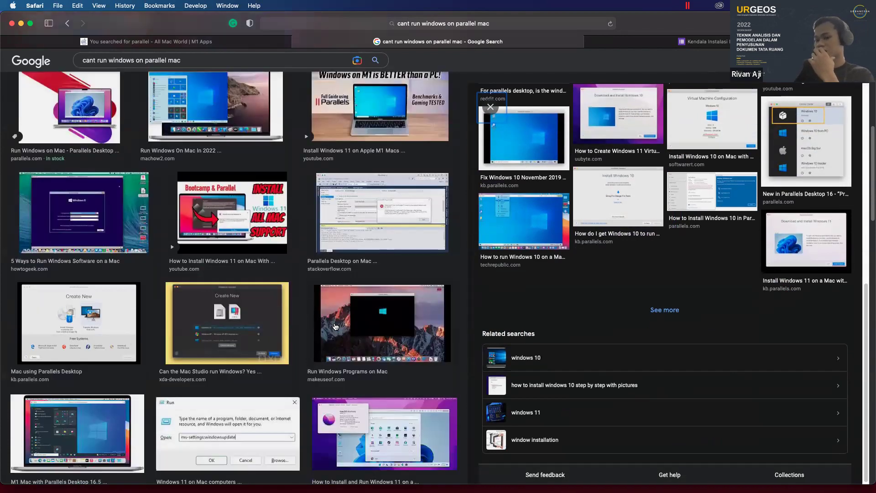
Preview the XDA Mac Studio image and its related "A New Way to Get Windows" product key image
{"action": "left_click", "coordinate": [198, 324]}
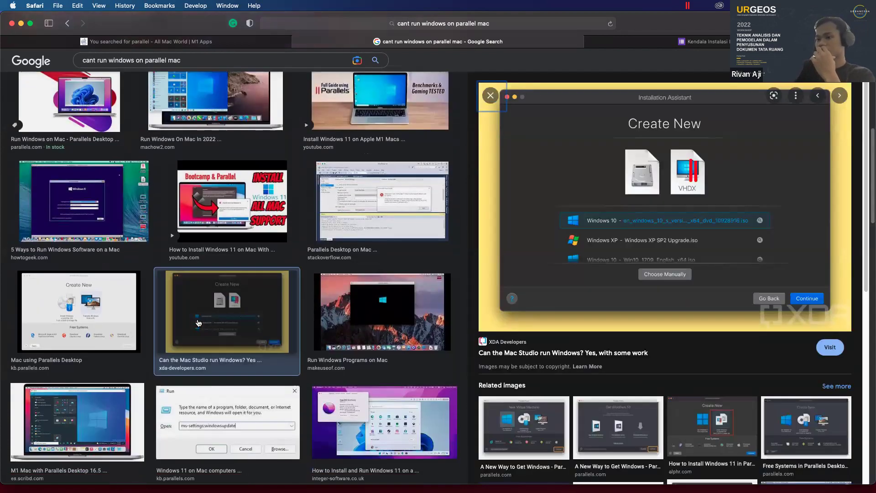
{"action": "scroll", "coordinate": [634, 331], "scroll_direction": "down", "scroll_amount": 5}
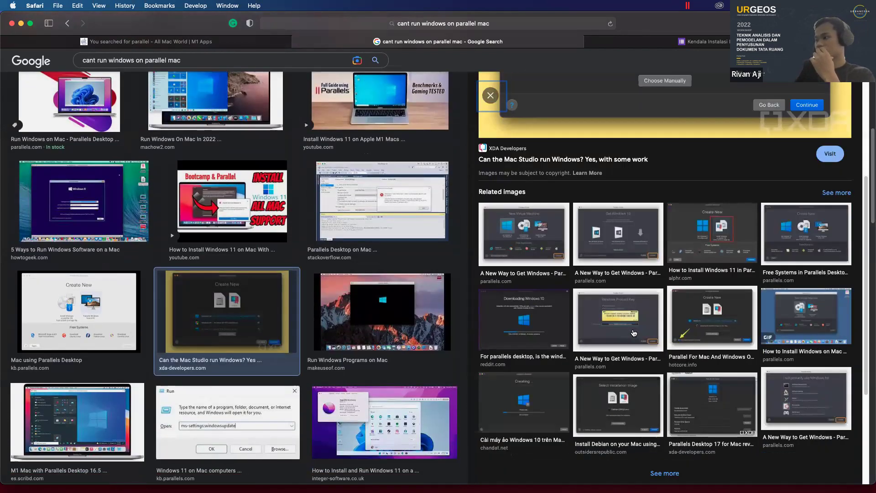
{"action": "left_click", "coordinate": [633, 333]}
{"action": "scroll", "coordinate": [633, 333], "scroll_direction": "down", "scroll_amount": 7}
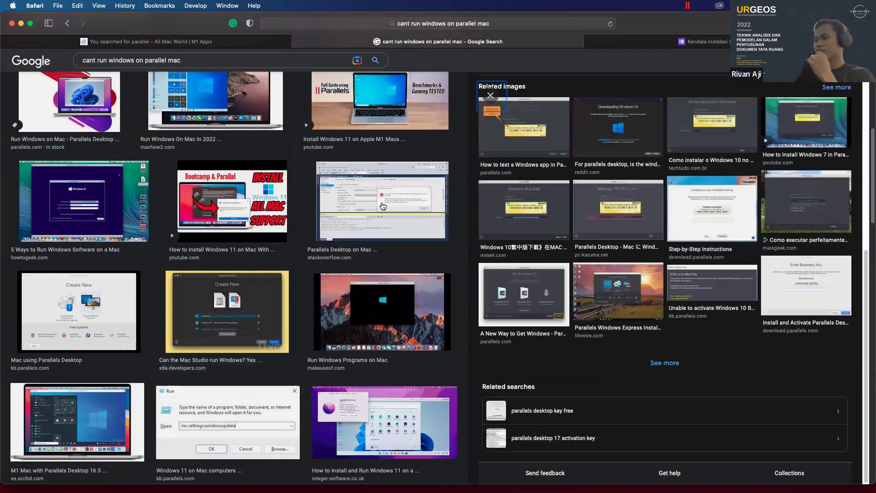
Preview the Stack Overflow and MakeUseOf results, and the related YouTube image on installing Parallels Desktop
{"action": "left_click", "coordinate": [382, 206]}
{"action": "left_click", "coordinate": [441, 303]}
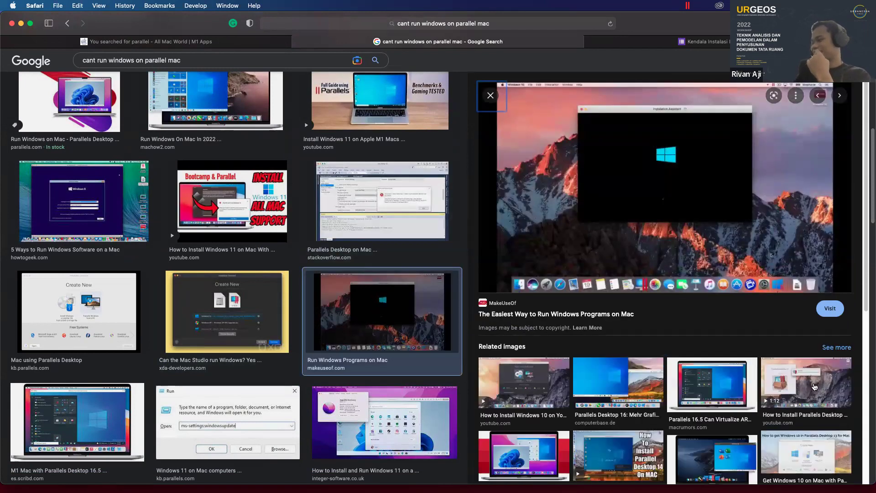
{"action": "left_click", "coordinate": [812, 387]}
{"action": "left_click", "coordinate": [809, 401]}
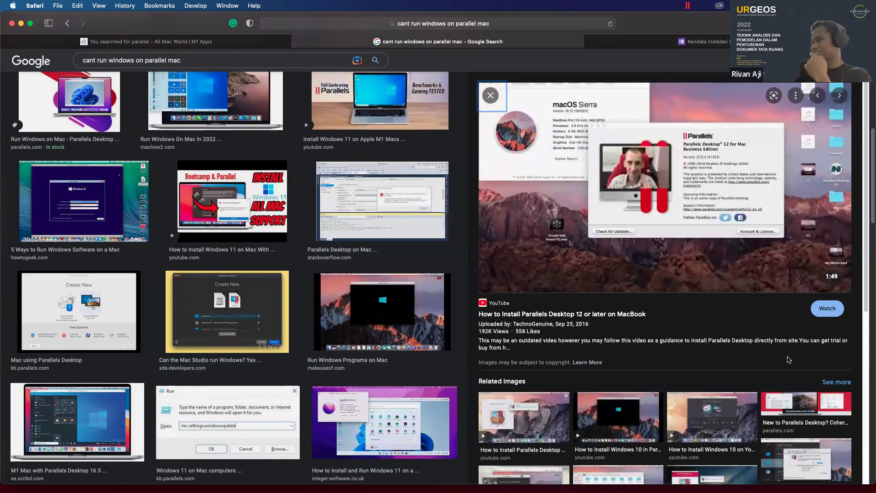
Preview the YouTube Intel and M1 chip image, the Parallels "Run Windows apps on MacOS" image and the MacHow2 laptop image
{"action": "scroll", "coordinate": [335, 314], "scroll_direction": "up", "scroll_amount": 10}
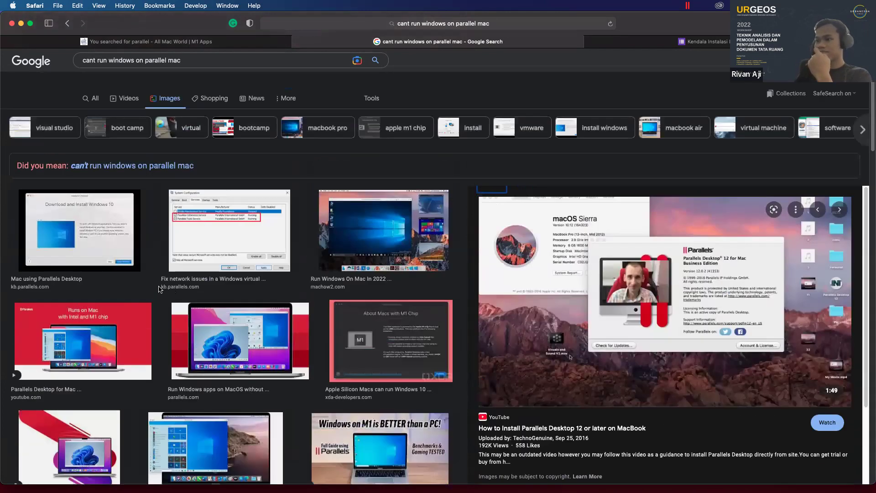
{"action": "left_click", "coordinate": [131, 350]}
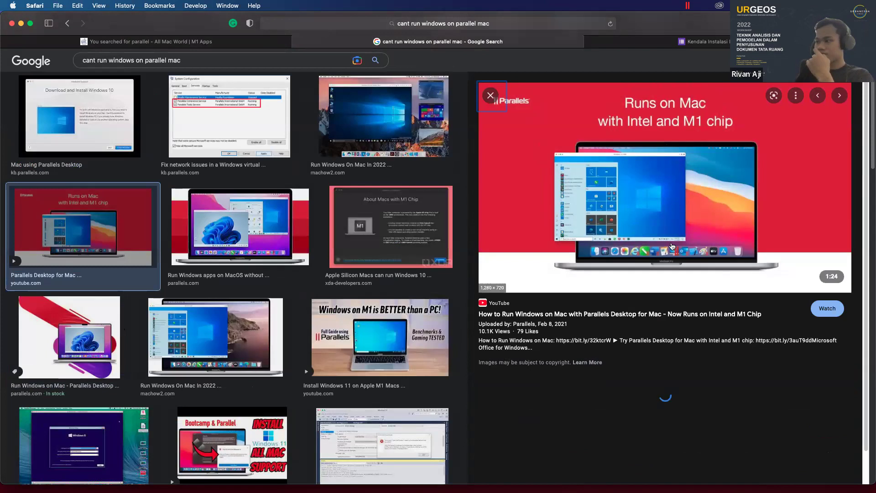
{"action": "left_click", "coordinate": [297, 235]}
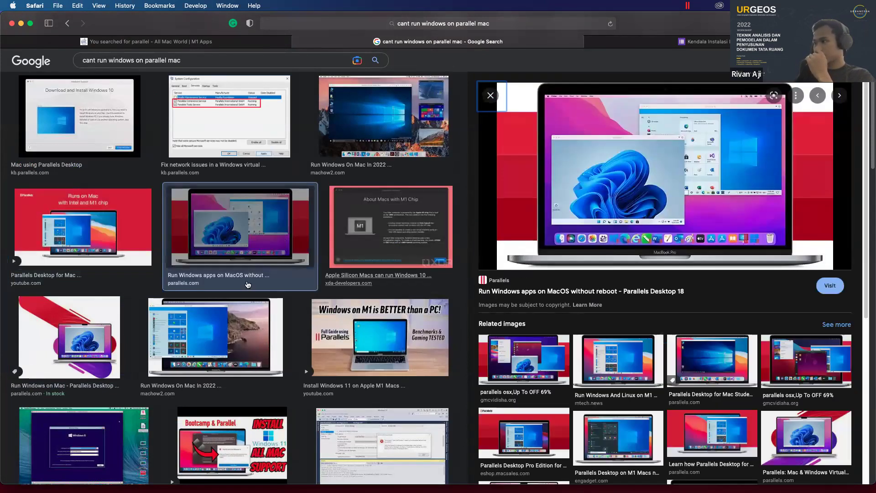
{"action": "left_click", "coordinate": [214, 318]}
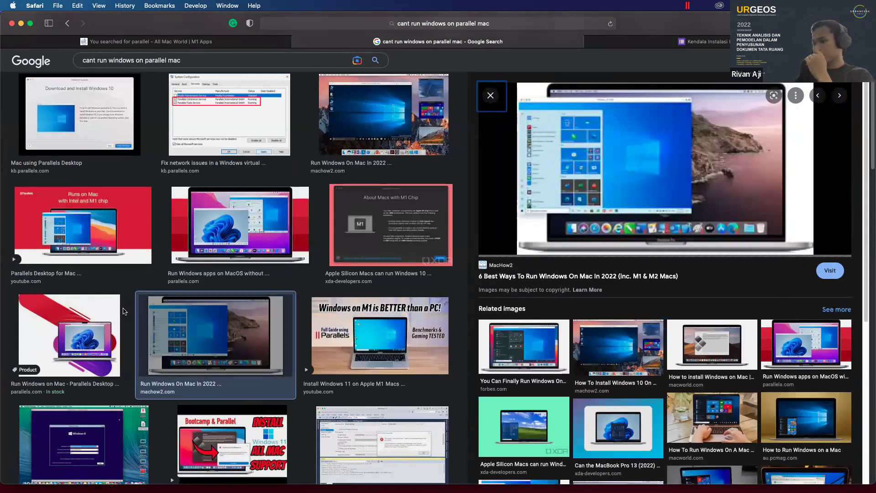
{"action": "scroll", "coordinate": [137, 228], "scroll_direction": "down", "scroll_amount": 7}
Show all web results for the query, open the Parallels article "I am unable to start Windows", and skim its content
{"action": "scroll", "coordinate": [123, 134], "scroll_direction": "up", "scroll_amount": 10}
{"action": "left_click", "coordinate": [93, 98]}
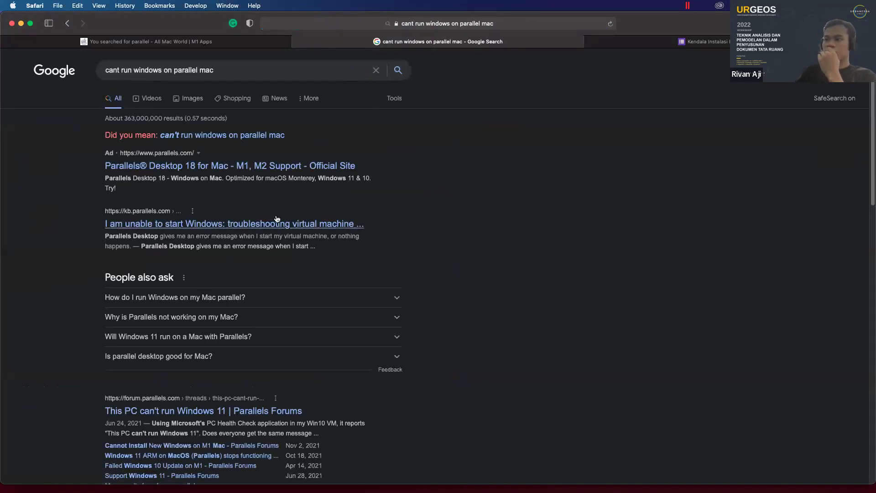
{"action": "left_click", "coordinate": [273, 228]}
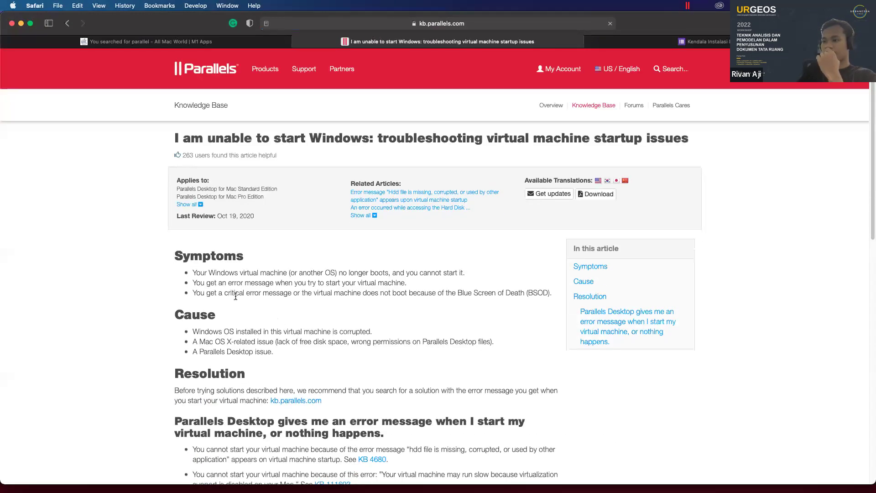
{"action": "scroll", "coordinate": [235, 297], "scroll_direction": "down", "scroll_amount": 6}
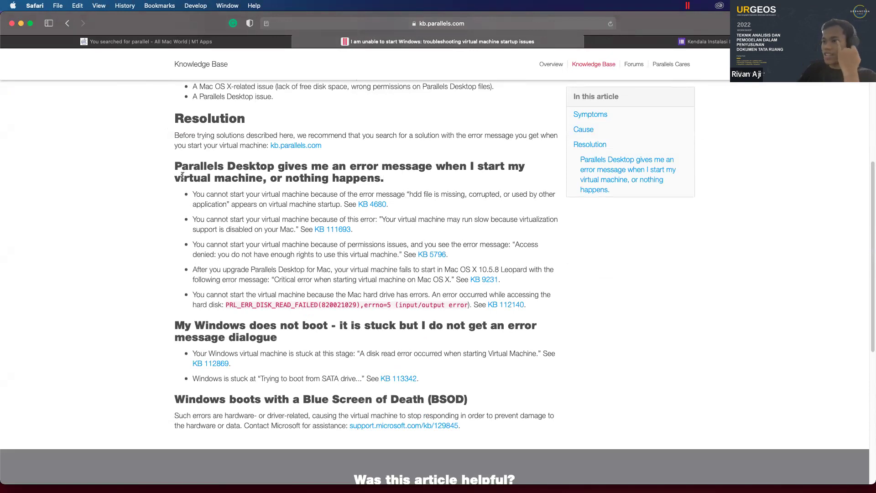
{"action": "scroll", "coordinate": [182, 176], "scroll_direction": "up", "scroll_amount": 1}
{"action": "scroll", "coordinate": [182, 177], "scroll_direction": "up", "scroll_amount": 5}
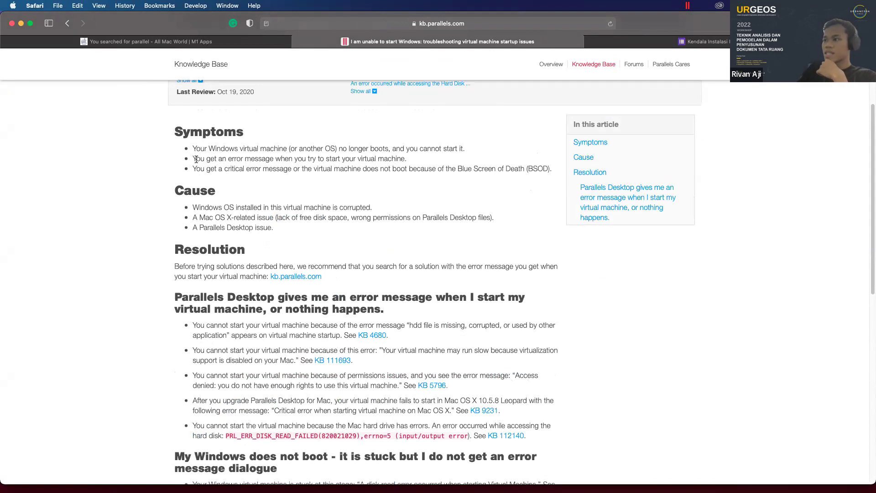
{"action": "scroll", "coordinate": [196, 159], "scroll_direction": "up", "scroll_amount": 5}
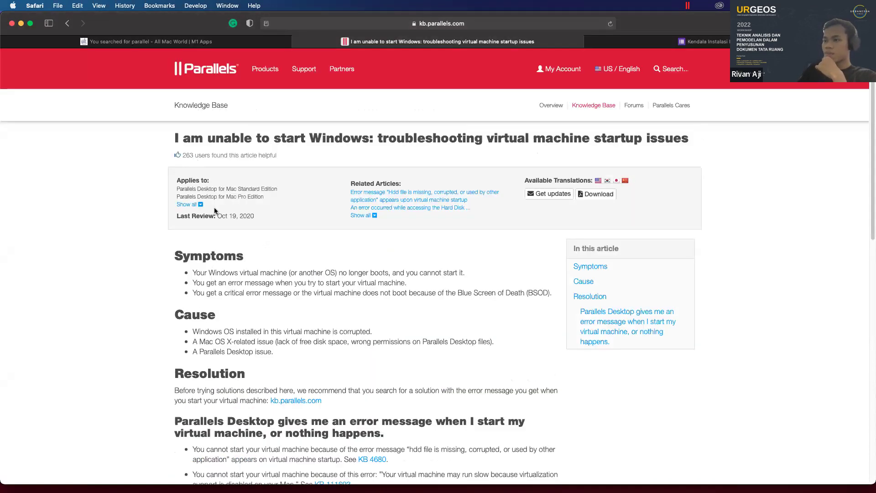
Highlight part of the article title and the three Symptoms bullets while reading them
{"action": "left_click_drag", "start_coordinate": [418, 137], "coordinate": [697, 137]}
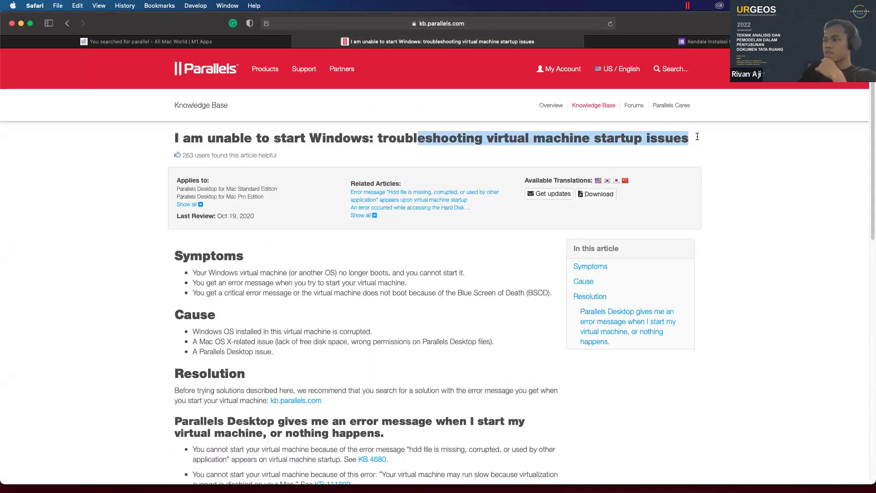
{"action": "left_click_drag", "start_coordinate": [196, 270], "coordinate": [305, 272]}
{"action": "left_click", "coordinate": [341, 272]}
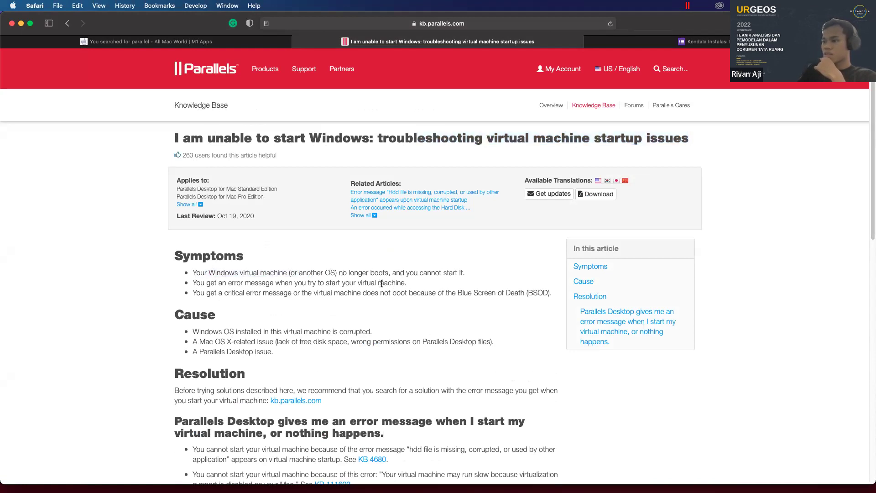
{"action": "left_click_drag", "start_coordinate": [391, 271], "coordinate": [482, 271]}
{"action": "left_click_drag", "start_coordinate": [200, 283], "coordinate": [356, 283]}
{"action": "left_click", "coordinate": [320, 281]}
{"action": "mouse_move", "coordinate": [199, 291]}
{"action": "left_mouse_down"}
{"action": "mouse_move", "coordinate": [379, 292]}
{"action": "mouse_move", "coordinate": [186, 292]}
{"action": "left_mouse_up"}
{"action": "left_click", "coordinate": [298, 292]}
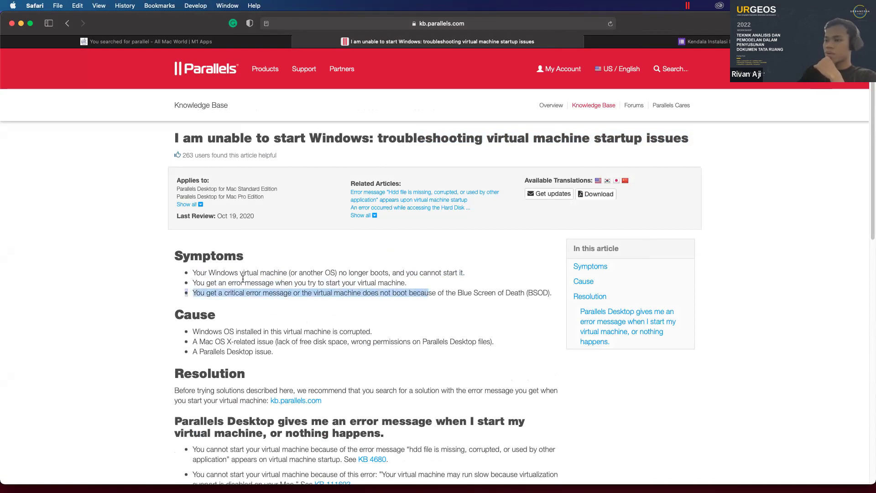
Examine the Cause section, highlighting the Parallels Desktop issue, wrong permissions and corrupted Windows OS passages
{"action": "scroll", "coordinate": [243, 278], "scroll_direction": "down", "scroll_amount": 2}
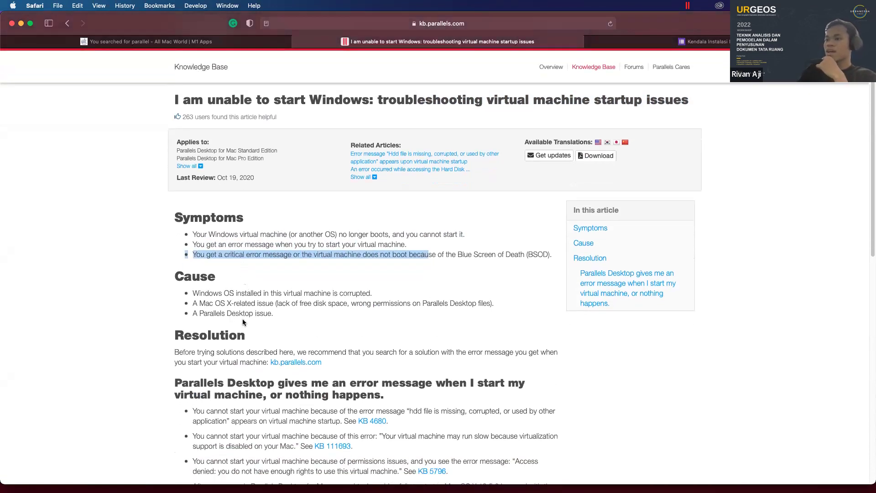
{"action": "left_click_drag", "start_coordinate": [262, 314], "coordinate": [273, 314]}
{"action": "left_click_drag", "start_coordinate": [210, 314], "coordinate": [272, 313]}
{"action": "left_click_drag", "start_coordinate": [215, 304], "coordinate": [410, 303]}
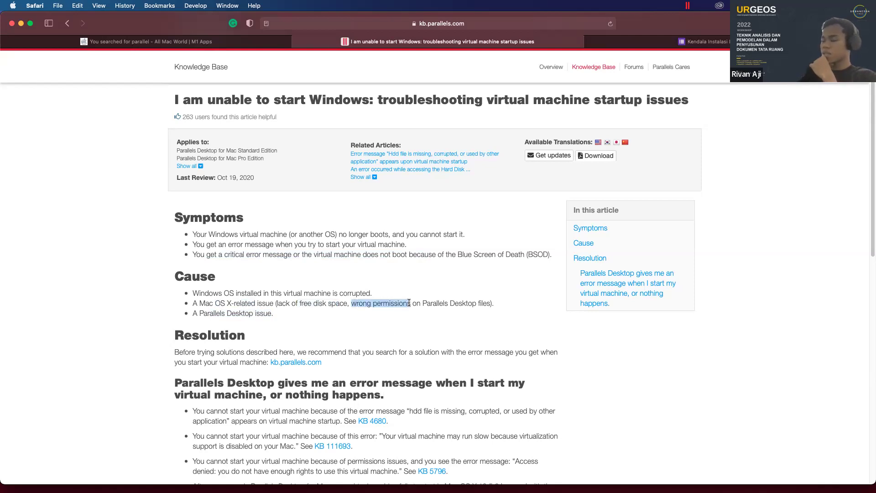
{"action": "left_click_drag", "start_coordinate": [422, 303], "coordinate": [429, 306]}
{"action": "left_click_drag", "start_coordinate": [236, 293], "coordinate": [215, 302]}
{"action": "left_click", "coordinate": [304, 295]}
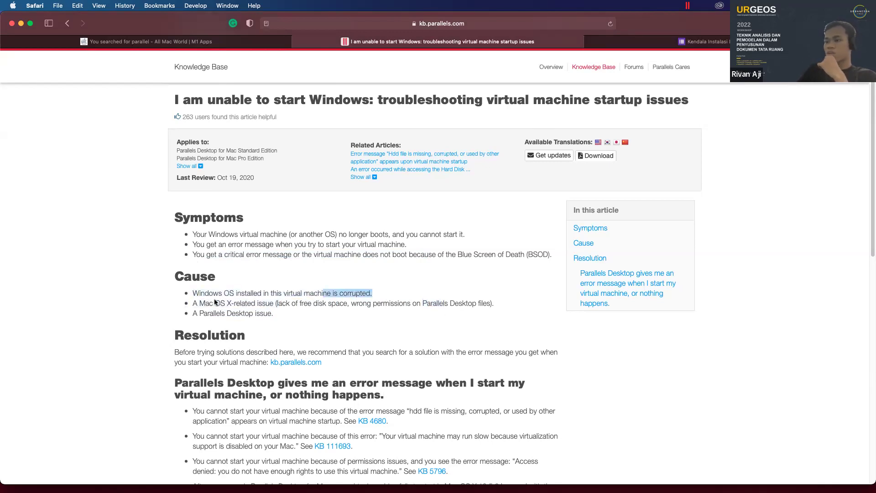
{"action": "left_click", "coordinate": [317, 290]}
Open the kb.parallels.com link from the Resolution section in a new background tab
{"action": "scroll", "coordinate": [318, 289], "scroll_direction": "down", "scroll_amount": 3}
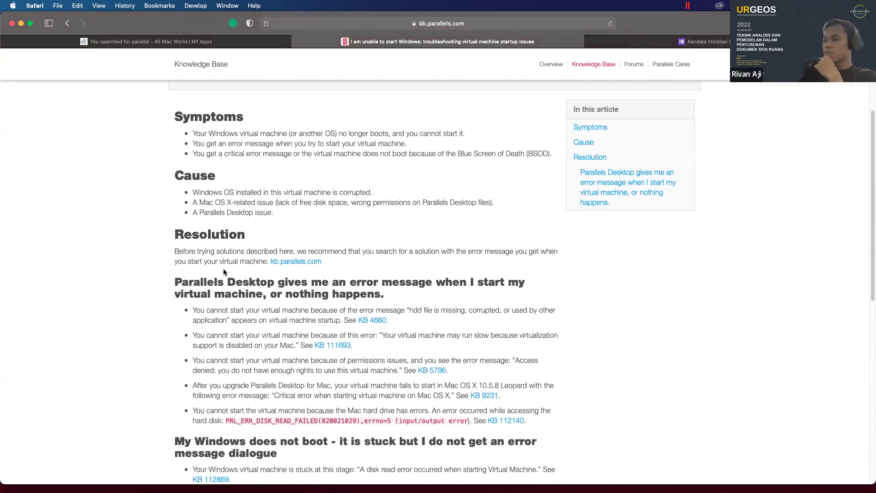
{"action": "right_click", "coordinate": [303, 262]}
{"action": "key", "text": "Return"}
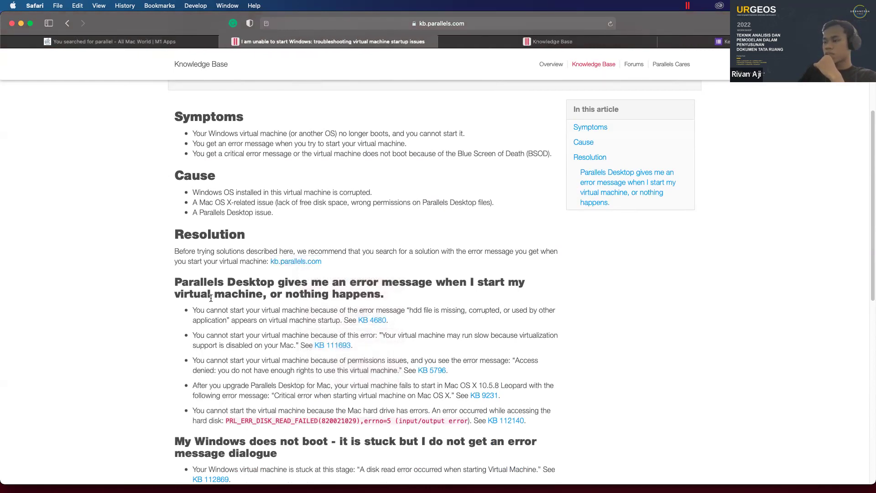
Highlight the startup error message heading and the passages on the missing or corrupted hdd file and disabled virtualization support
{"action": "left_click_drag", "start_coordinate": [270, 284], "coordinate": [291, 301]}
{"action": "left_click", "coordinate": [258, 320]}
{"action": "left_click_drag", "start_coordinate": [195, 311], "coordinate": [259, 311]}
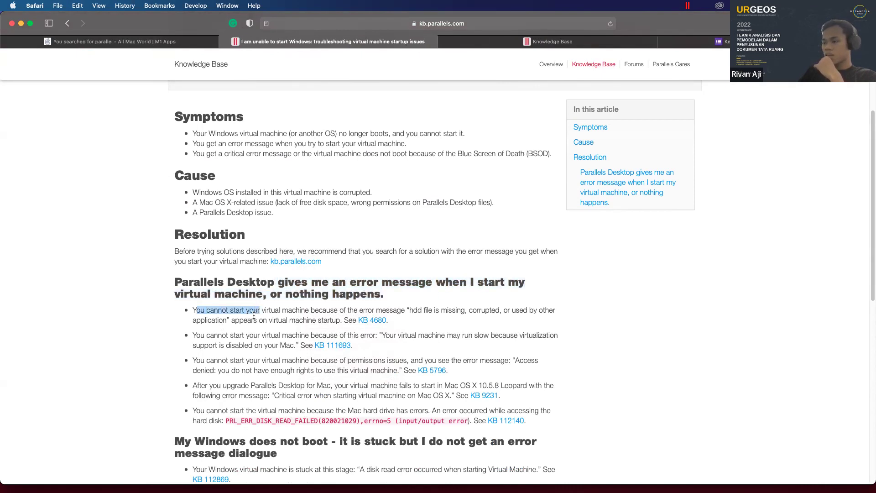
{"action": "left_click", "coordinate": [338, 323]}
{"action": "left_click_drag", "start_coordinate": [193, 311], "coordinate": [345, 312]}
{"action": "left_click_drag", "start_coordinate": [360, 314], "coordinate": [489, 311]}
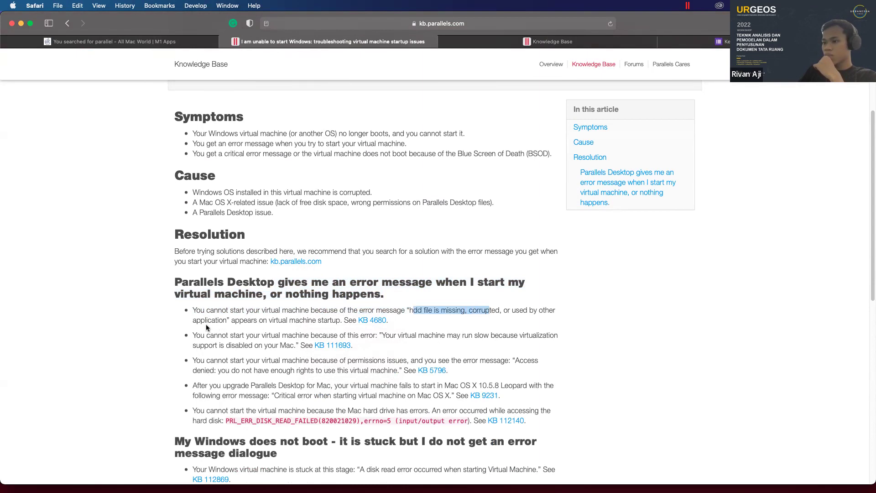
{"action": "left_click_drag", "start_coordinate": [379, 335], "coordinate": [520, 335]}
{"action": "left_click_drag", "start_coordinate": [225, 345], "coordinate": [276, 344]}
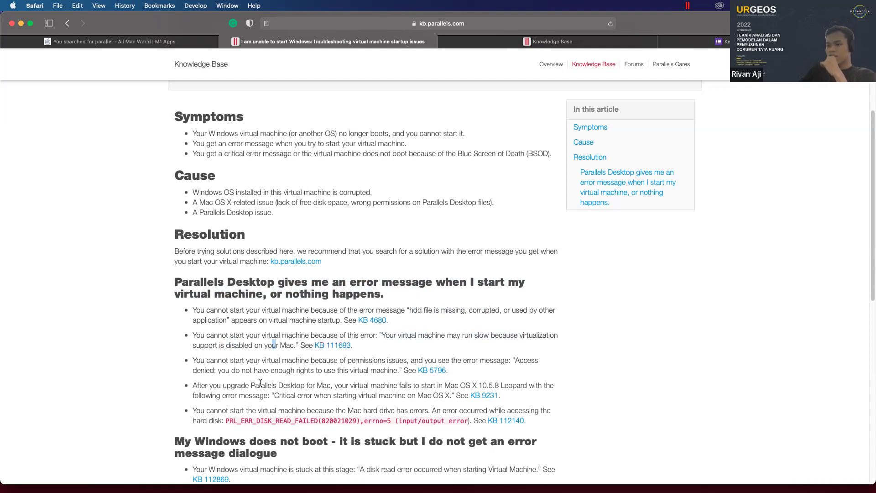
Open the KB 4680 article on the missing or corrupted hdd file, look through it, and return to the troubleshooting article
{"action": "scroll", "coordinate": [279, 244], "scroll_direction": "up", "scroll_amount": 5}
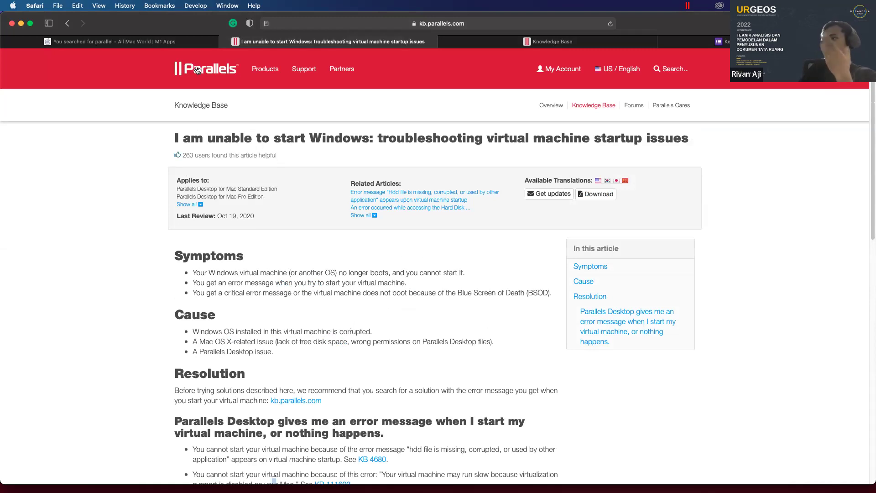
{"action": "scroll", "coordinate": [200, 307], "scroll_direction": "down", "scroll_amount": 10}
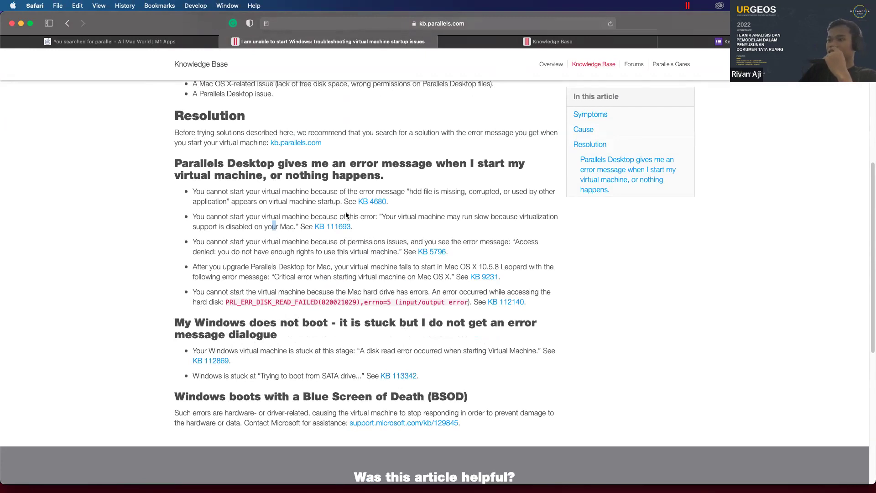
{"action": "left_click", "coordinate": [365, 201]}
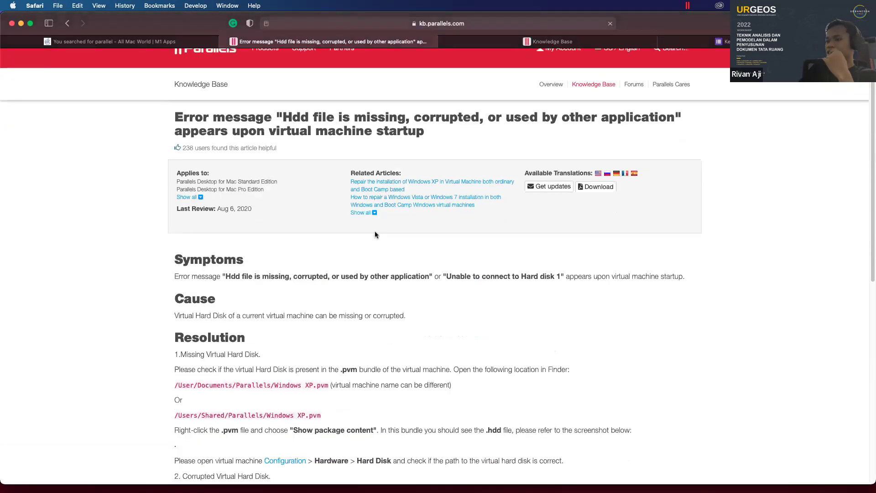
{"action": "scroll", "coordinate": [312, 261], "scroll_direction": "down", "scroll_amount": 5}
{"action": "scroll", "coordinate": [312, 263], "scroll_direction": "down", "scroll_amount": 10}
{"action": "scroll", "coordinate": [312, 262], "scroll_direction": "up", "scroll_amount": 9}
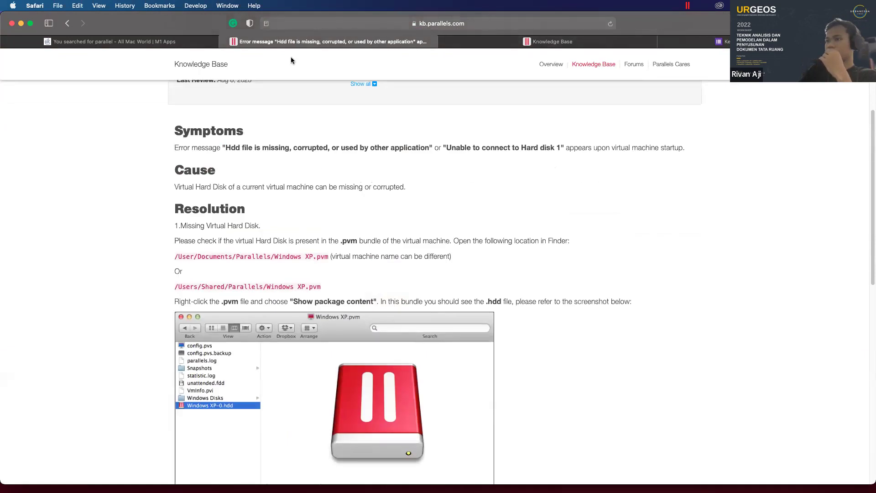
{"action": "left_click", "coordinate": [67, 23]}
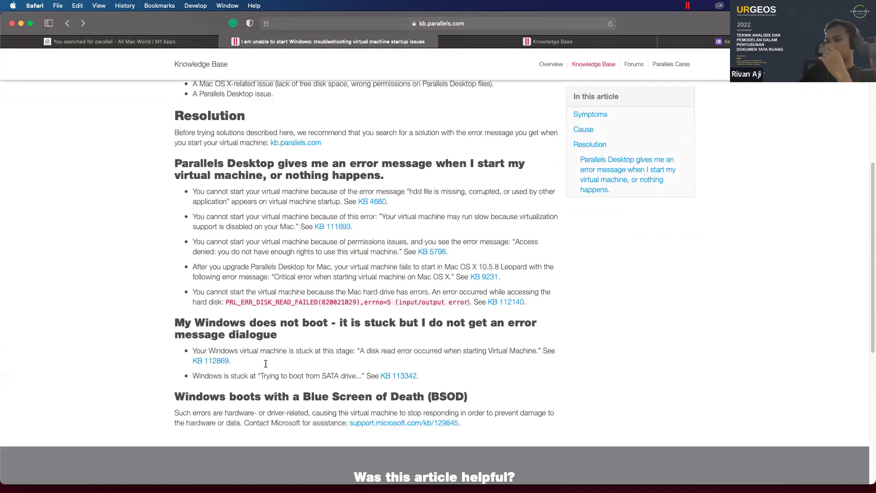
Open the KB 112869 article on the disk read error and examine its Symptoms, Cause and Resolution sections
{"action": "left_click", "coordinate": [203, 359]}
{"action": "scroll", "coordinate": [205, 357], "scroll_direction": "down", "scroll_amount": 6}
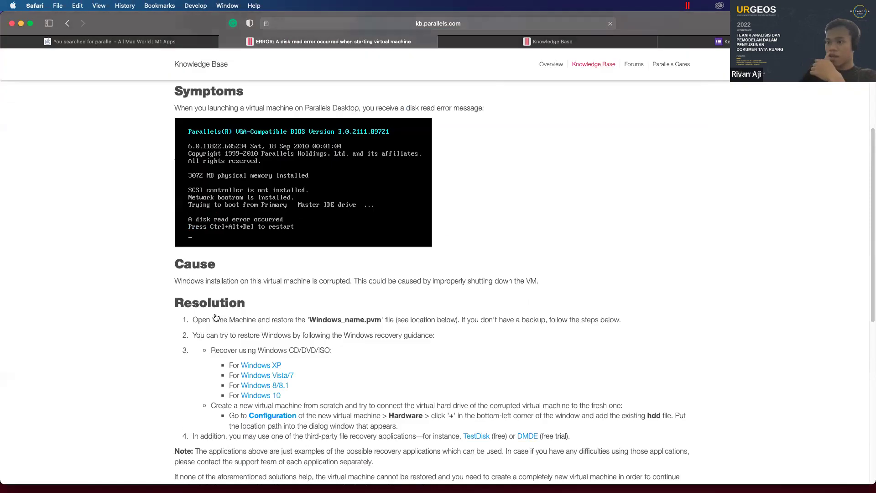
Open the KB 113342 article on the SATA drive boot problem, highlight its symptom, cause and Bootrec.exe passages, and return to the troubleshooting article
{"action": "left_click", "coordinate": [67, 23]}
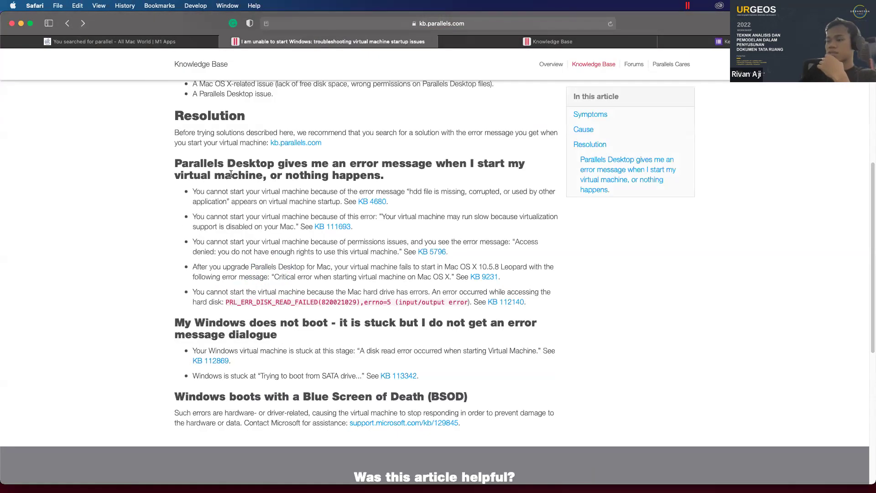
{"action": "left_click", "coordinate": [401, 376]}
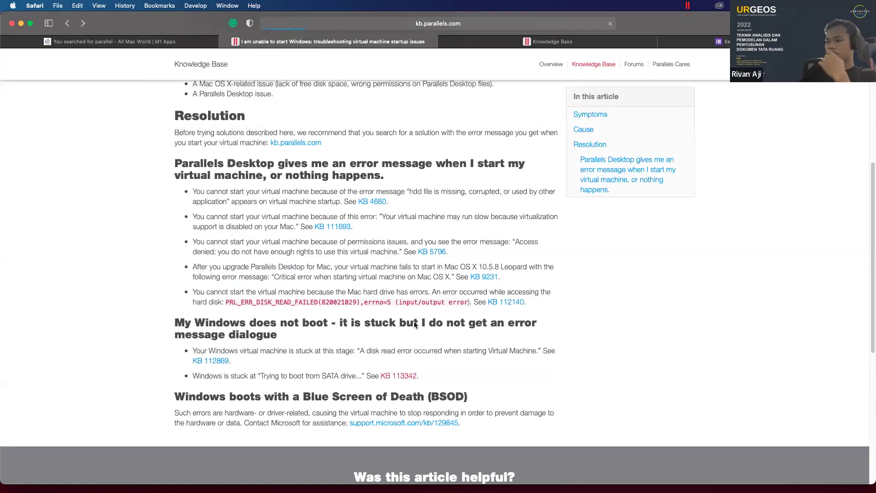
{"action": "scroll", "coordinate": [417, 289], "scroll_direction": "down", "scroll_amount": 2}
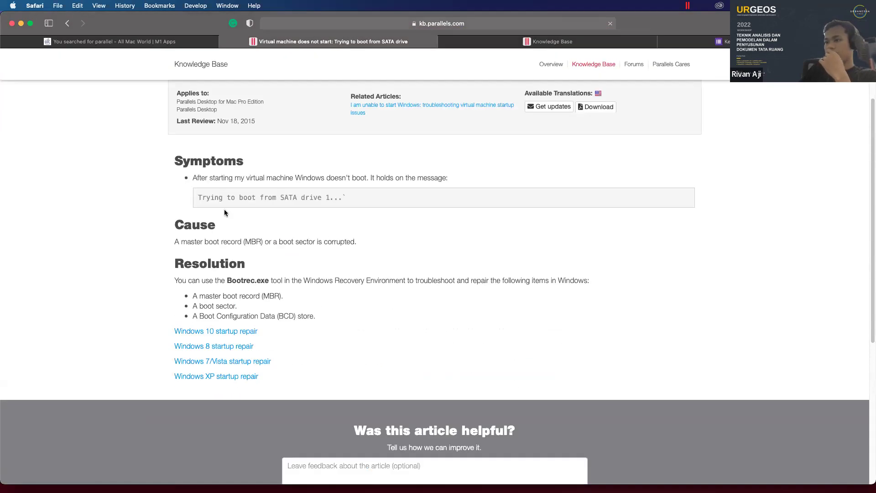
{"action": "triple_click", "coordinate": [202, 179]}
{"action": "left_click", "coordinate": [242, 230]}
{"action": "left_click_drag", "start_coordinate": [222, 242], "coordinate": [294, 247]}
{"action": "left_click", "coordinate": [295, 246]}
{"action": "left_click_drag", "start_coordinate": [228, 281], "coordinate": [374, 283]}
{"action": "left_click", "coordinate": [574, 292]}
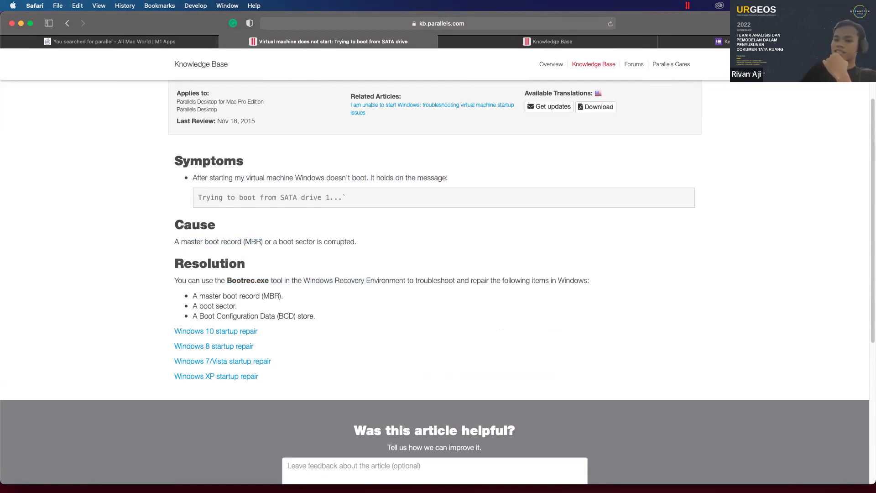
{"action": "left_click", "coordinate": [67, 23]}
Look through the popular, newest and recently updated articles on the open Knowledge Base home page, then return to the troubleshooting article
{"action": "left_click", "coordinate": [536, 40]}
{"action": "scroll", "coordinate": [444, 239], "scroll_direction": "down", "scroll_amount": 2}
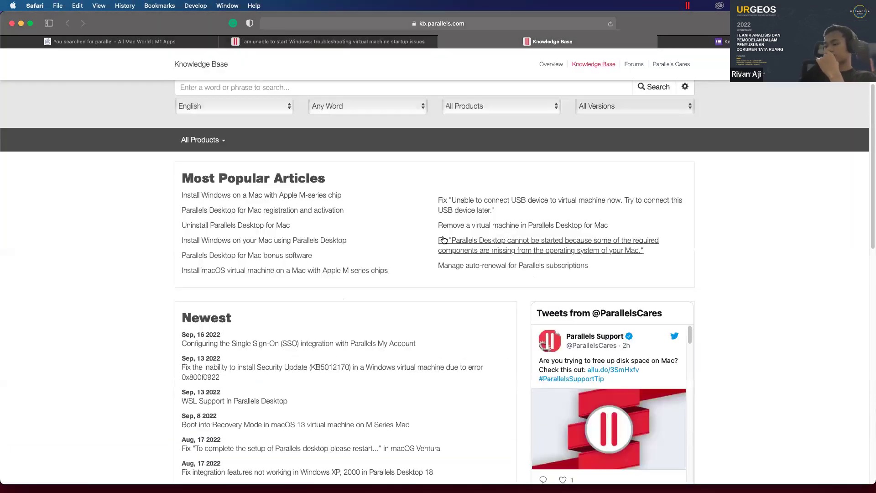
{"action": "scroll", "coordinate": [444, 240], "scroll_direction": "down", "scroll_amount": 3}
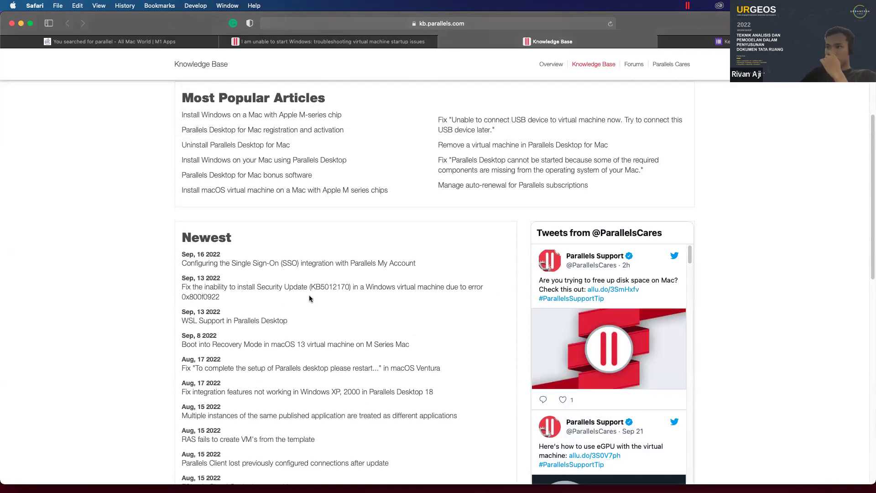
{"action": "scroll", "coordinate": [310, 298], "scroll_direction": "up", "scroll_amount": 3}
{"action": "scroll", "coordinate": [311, 298], "scroll_direction": "down", "scroll_amount": 8}
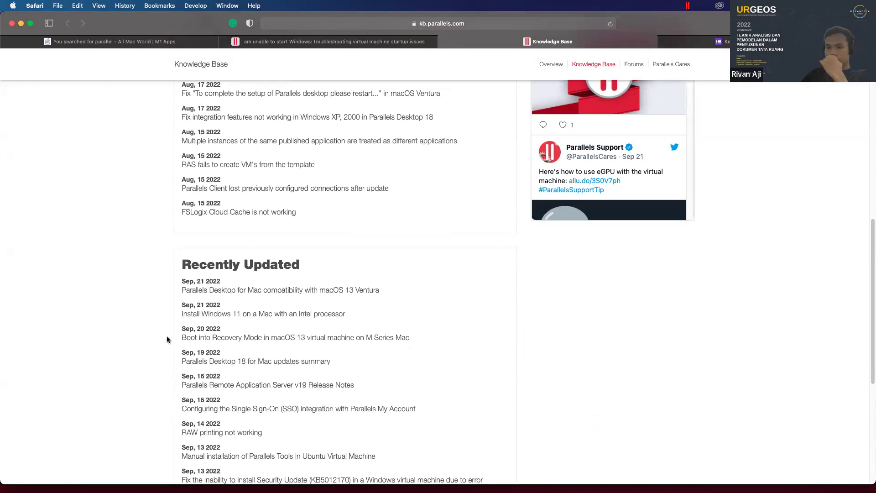
{"action": "scroll", "coordinate": [330, 269], "scroll_direction": "down", "scroll_amount": 5}
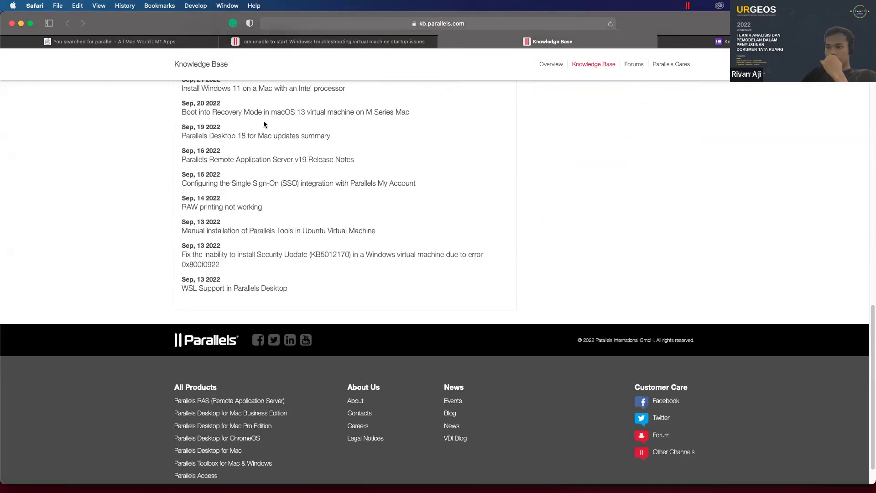
{"action": "left_click", "coordinate": [327, 45]}
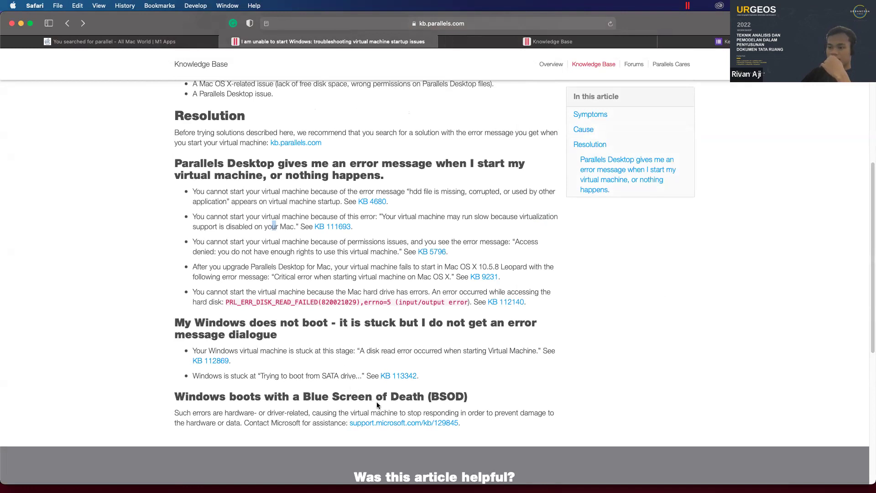
Check the Microsoft support link in the Blue Screen of Death section, return to the article, and highlight that section's explanation
{"action": "left_click", "coordinate": [388, 424]}
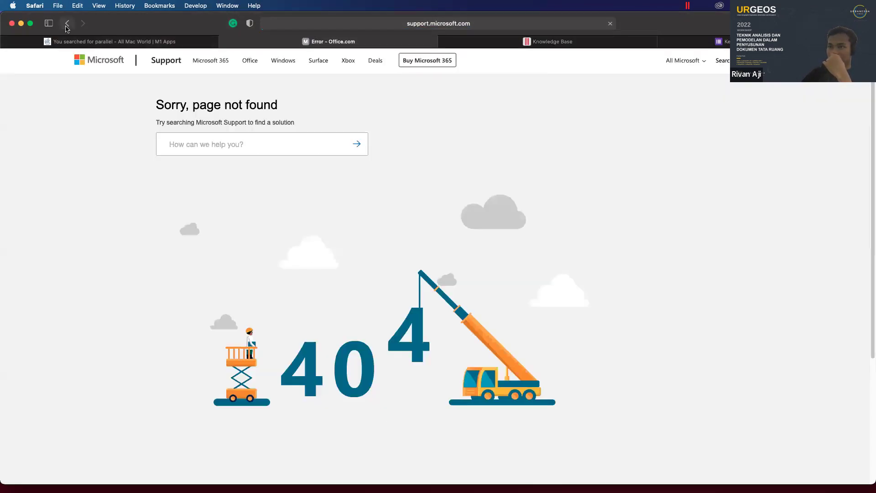
{"action": "left_click", "coordinate": [67, 24]}
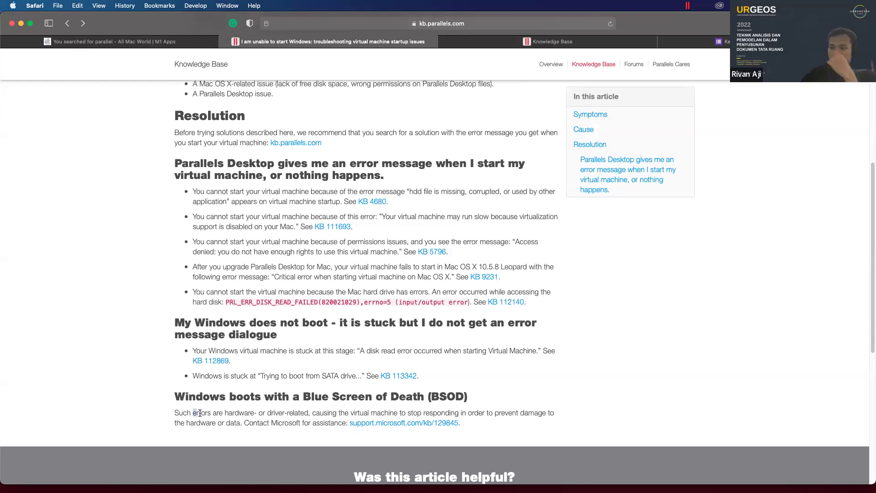
{"action": "left_click_drag", "start_coordinate": [218, 412], "coordinate": [312, 414]}
{"action": "triple_click", "coordinate": [313, 417]}
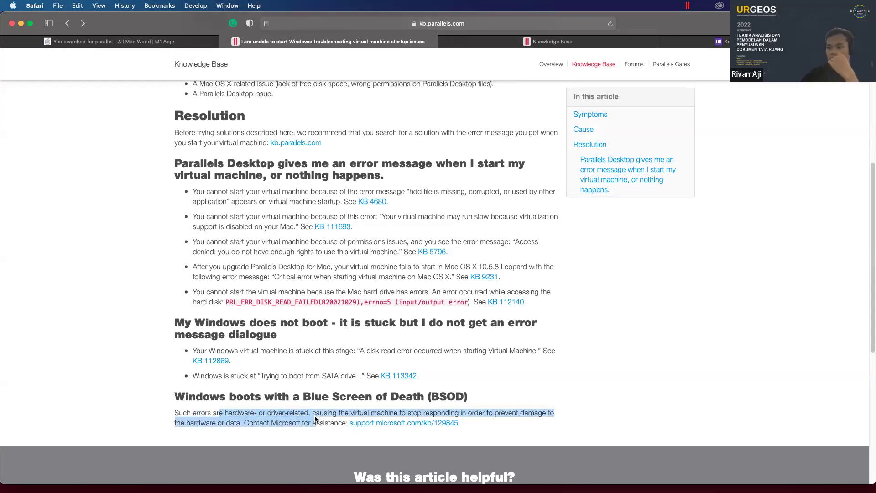
{"action": "left_click", "coordinate": [313, 417]}
{"action": "left_click_drag", "start_coordinate": [261, 418], "coordinate": [612, 427]}
{"action": "left_click", "coordinate": [368, 388]}
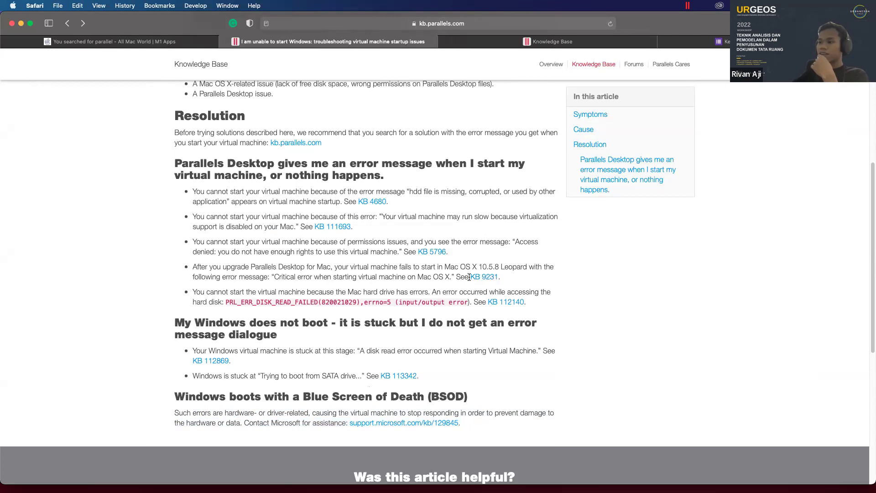
Open the KB 5796 article on denied access in a new tab and examine its Resolution steps for sharing and permissions
{"action": "right_click", "coordinate": [438, 251]}
{"action": "left_click", "coordinate": [466, 257]}
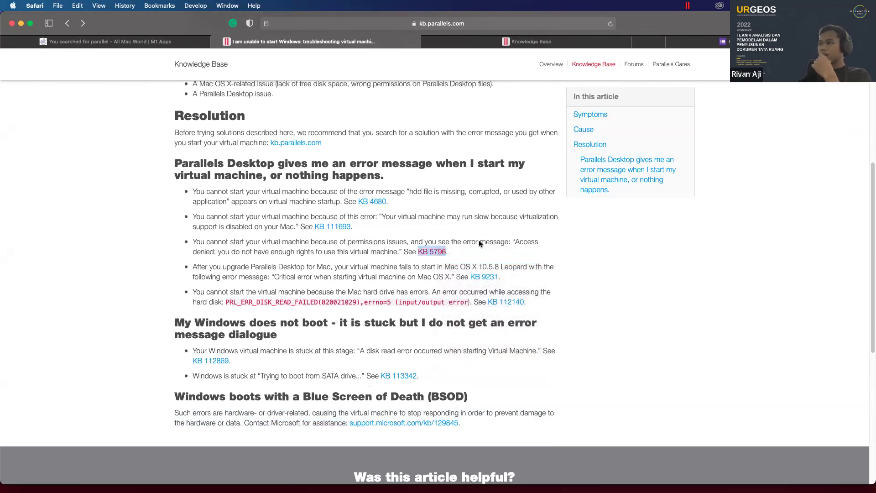
{"action": "left_click", "coordinate": [593, 42]}
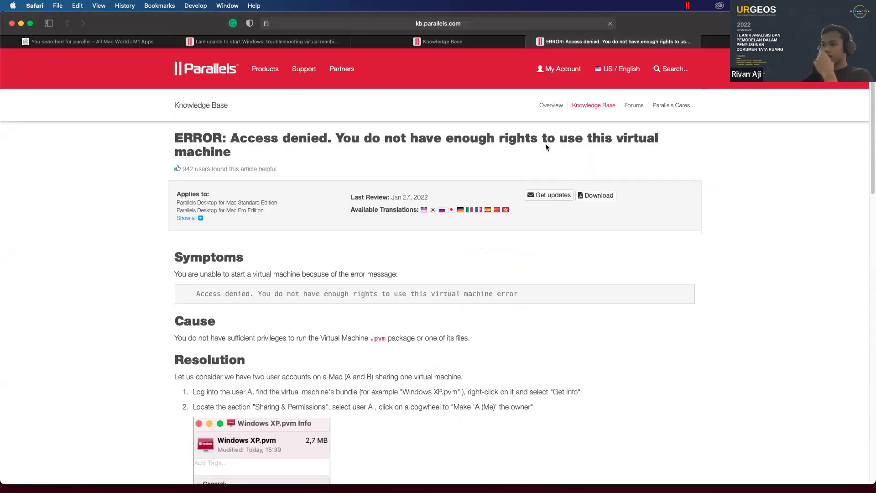
{"action": "scroll", "coordinate": [396, 185], "scroll_direction": "down", "scroll_amount": 3}
{"action": "scroll", "coordinate": [396, 186], "scroll_direction": "down", "scroll_amount": 3}
{"action": "left_click_drag", "start_coordinate": [185, 143], "coordinate": [459, 144]}
{"action": "scroll", "coordinate": [301, 237], "scroll_direction": "down", "scroll_amount": 4}
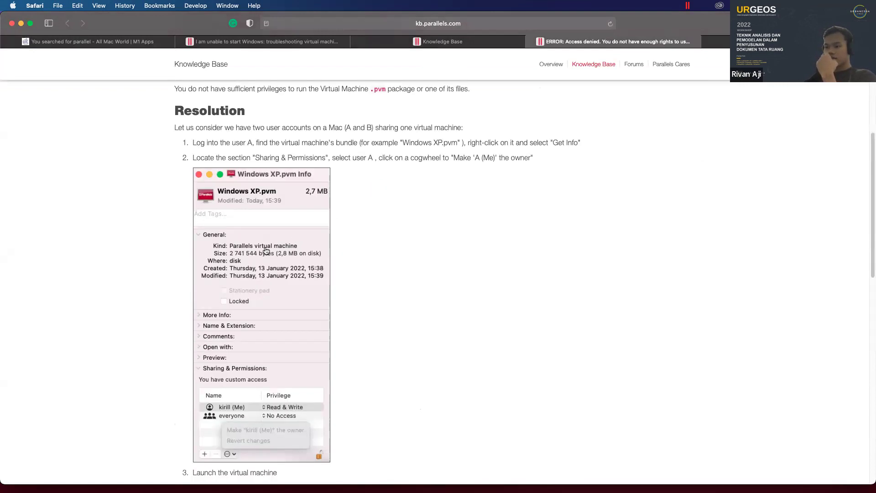
{"action": "scroll", "coordinate": [247, 418], "scroll_direction": "down", "scroll_amount": 3}
{"action": "scroll", "coordinate": [247, 418], "scroll_direction": "down", "scroll_amount": 10}
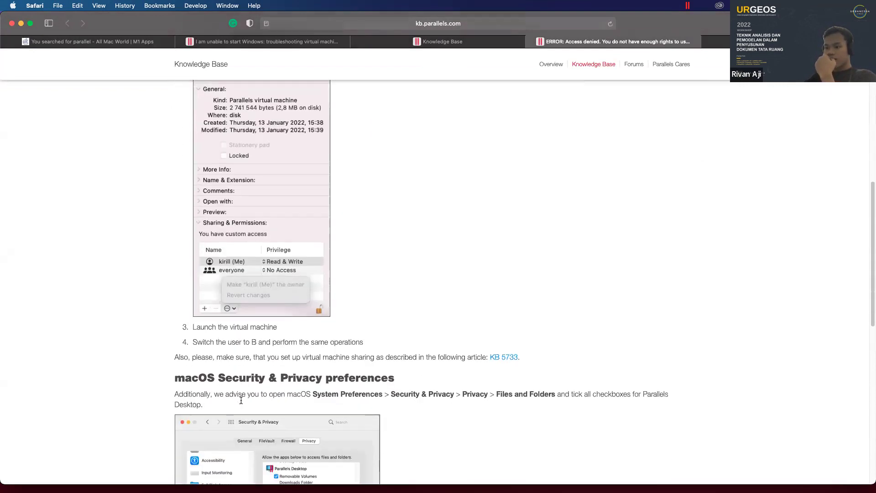
Highlight the macOS Security & Privacy preferences heading and advice, look over Advanced Troubleshooting, and return to the startup troubleshooting article
{"action": "scroll", "coordinate": [241, 404], "scroll_direction": "down", "scroll_amount": 3}
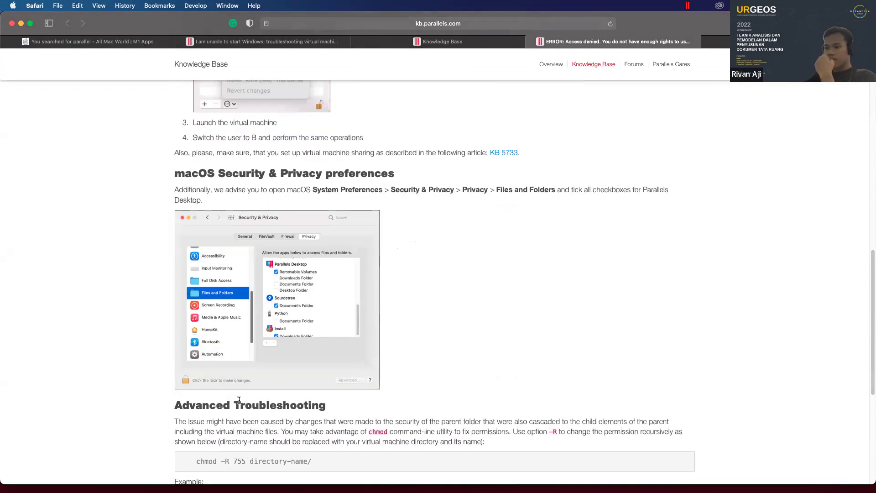
{"action": "left_click_drag", "start_coordinate": [172, 155], "coordinate": [347, 166]}
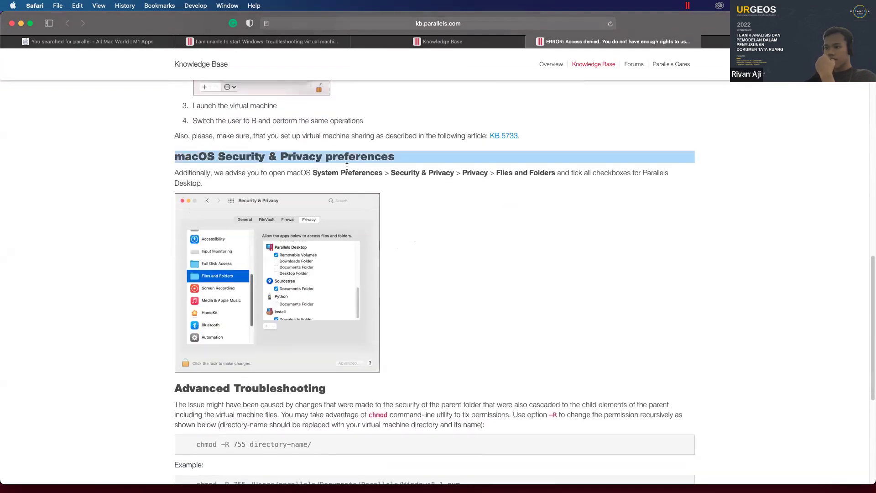
{"action": "left_click_drag", "start_coordinate": [204, 173], "coordinate": [410, 181]}
{"action": "left_click", "coordinate": [475, 179]}
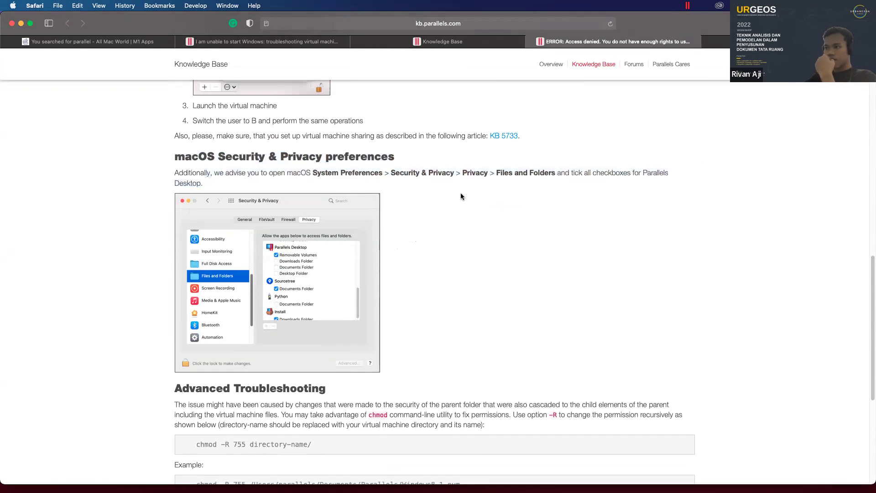
{"action": "scroll", "coordinate": [459, 197], "scroll_direction": "down", "scroll_amount": 6}
{"action": "left_click", "coordinate": [297, 42]}
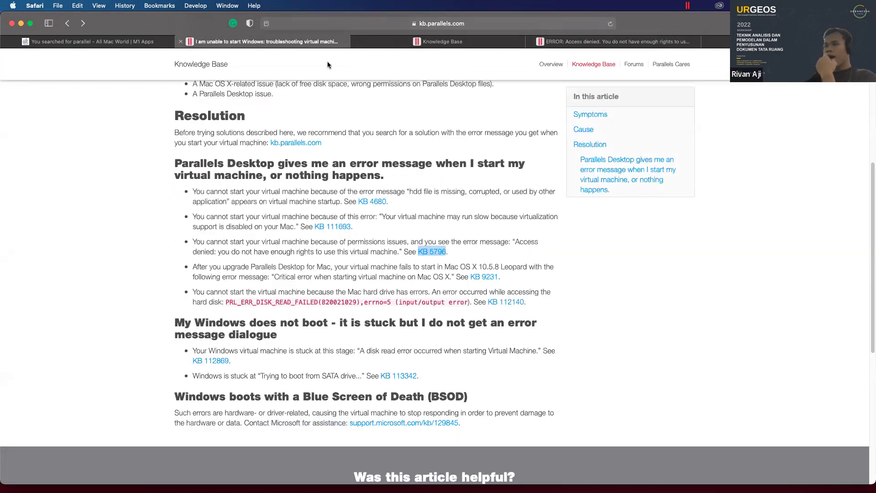
Show the full web address of the startup troubleshooting article, then dismiss the address suggestions
{"action": "scroll", "coordinate": [352, 79], "scroll_direction": "up", "scroll_amount": 3}
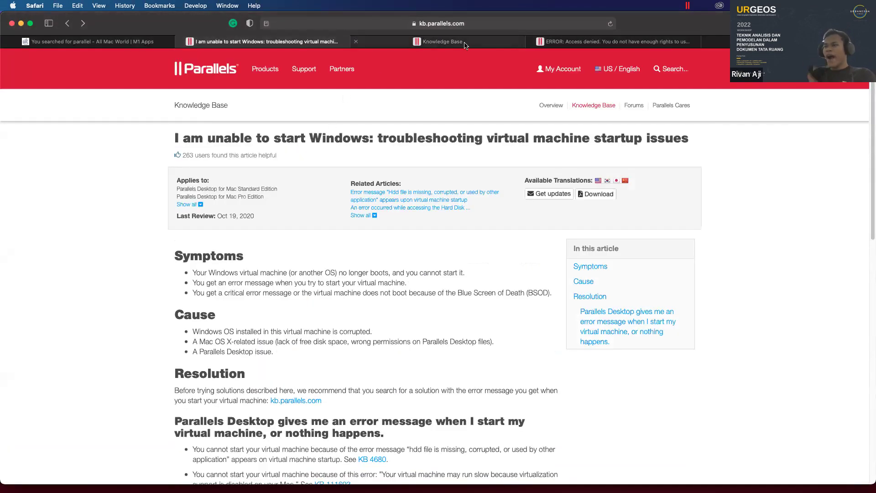
{"action": "left_click", "coordinate": [515, 23]}
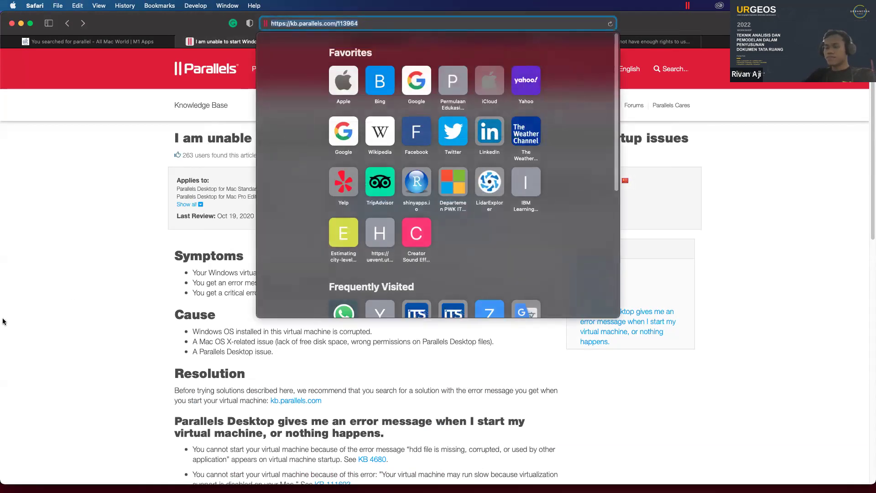
{"action": "key", "text": "Escape"}
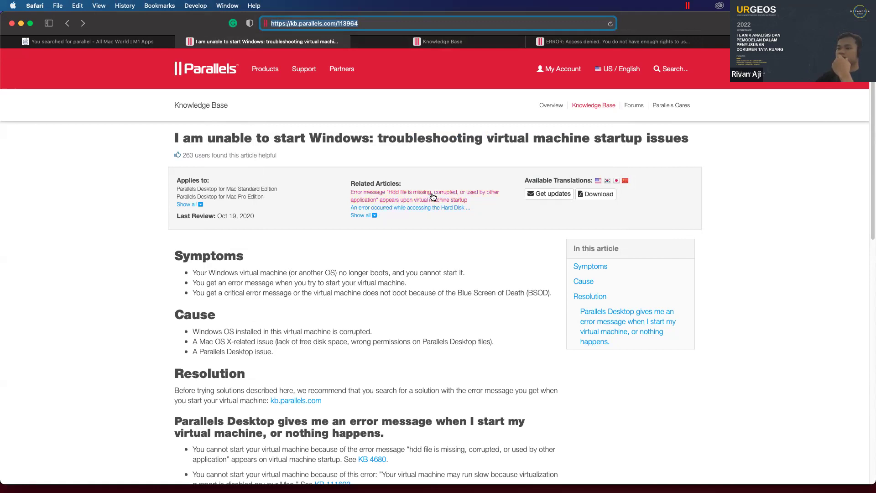
{"action": "left_click", "coordinate": [409, 199]}
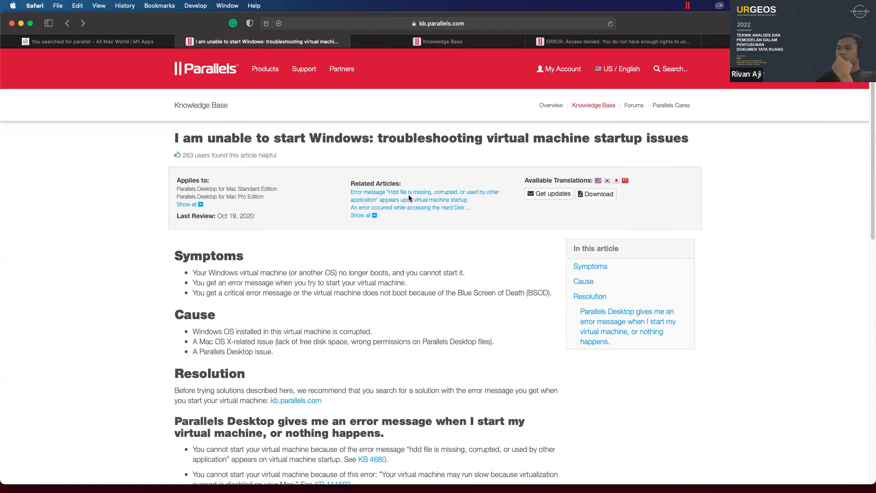
Go from the troubleshooting article to the Knowledge Base home page and look through its article lists
{"action": "left_click", "coordinate": [584, 105]}
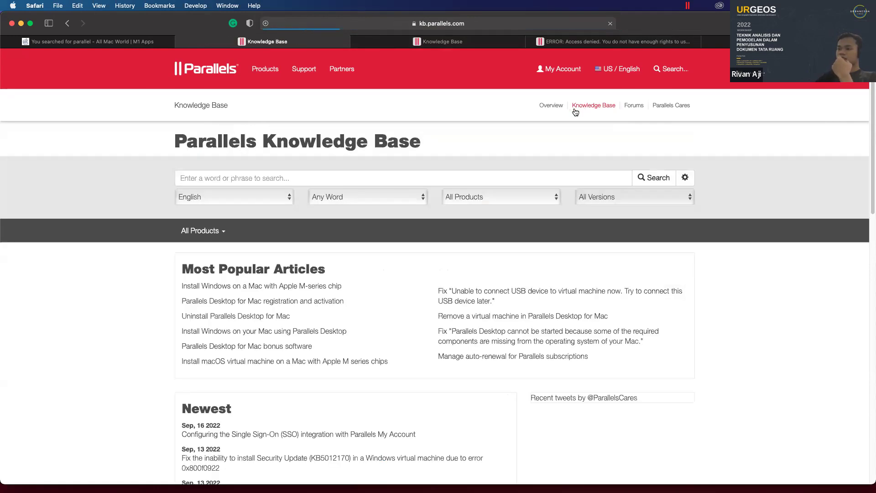
{"action": "scroll", "coordinate": [348, 249], "scroll_direction": "down", "scroll_amount": 3}
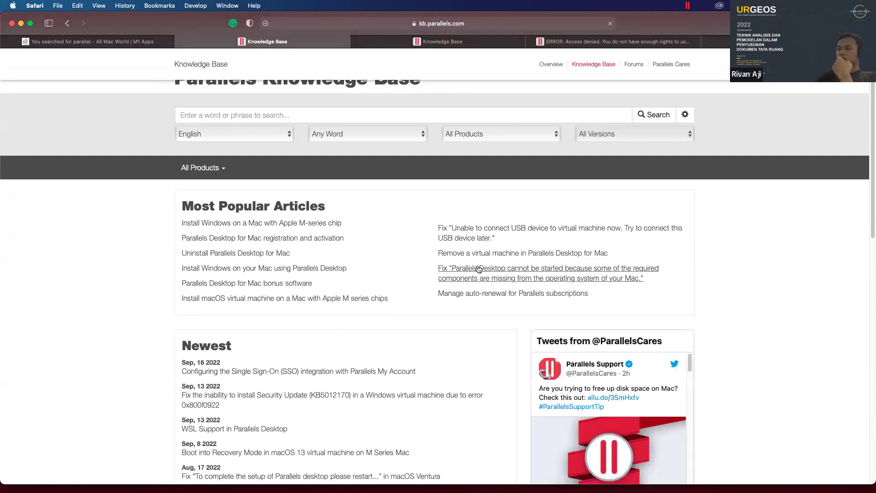
{"action": "scroll", "coordinate": [477, 267], "scroll_direction": "down", "scroll_amount": 10}
{"action": "scroll", "coordinate": [477, 266], "scroll_direction": "up", "scroll_amount": 12}
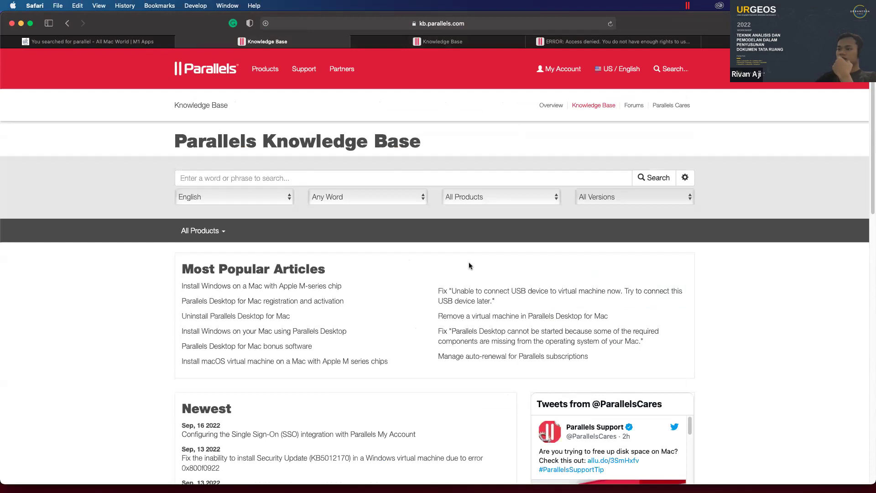
Search the knowledge base for "error" and look through the matching articles
{"action": "left_click", "coordinate": [518, 177]}
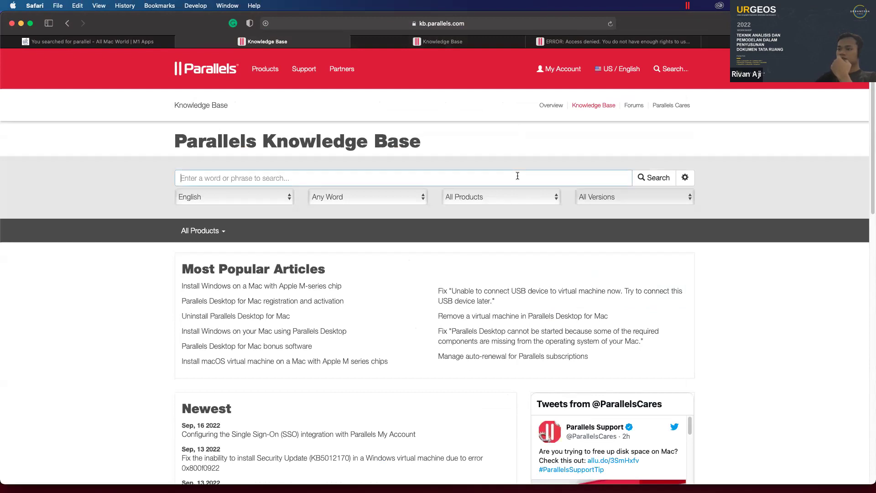
{"action": "type", "text": "error"}
{"action": "key", "text": "Return"}
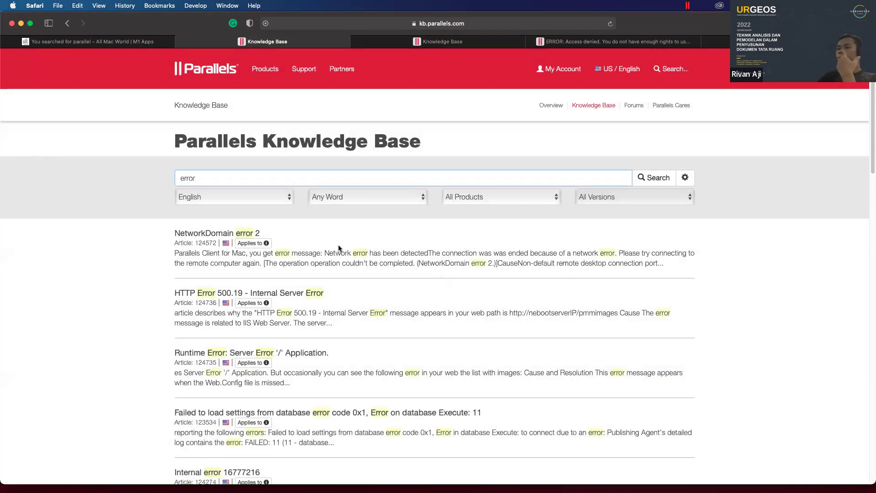
{"action": "scroll", "coordinate": [192, 244], "scroll_direction": "down", "scroll_amount": 3}
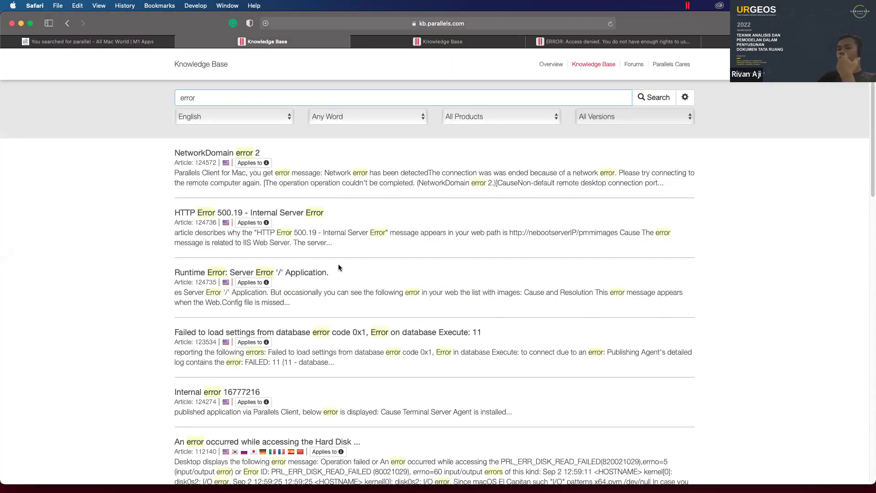
{"action": "scroll", "coordinate": [343, 273], "scroll_direction": "down", "scroll_amount": 3}
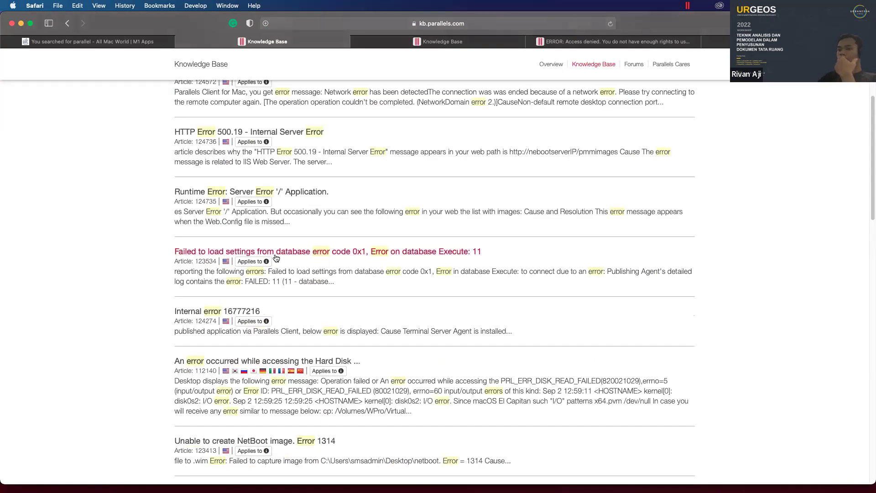
{"action": "scroll", "coordinate": [276, 258], "scroll_direction": "down", "scroll_amount": 5}
{"action": "scroll", "coordinate": [275, 257], "scroll_direction": "down", "scroll_amount": 5}
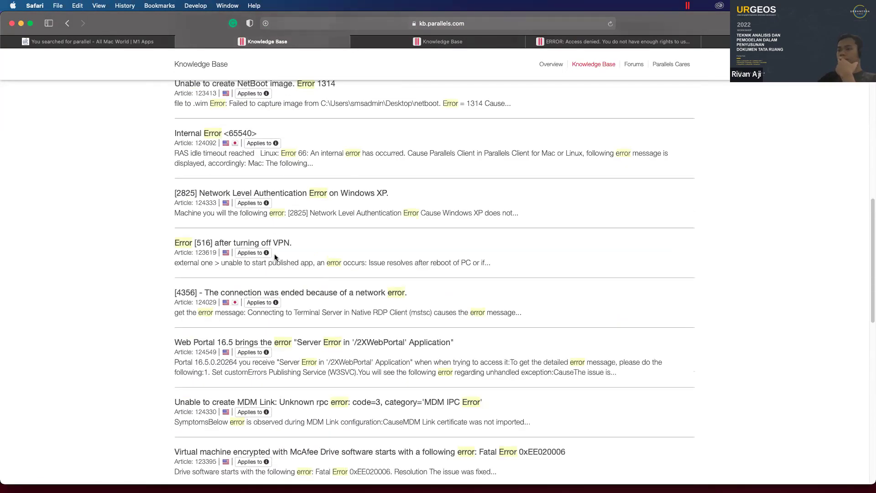
{"action": "scroll", "coordinate": [279, 248], "scroll_direction": "down", "scroll_amount": 3}
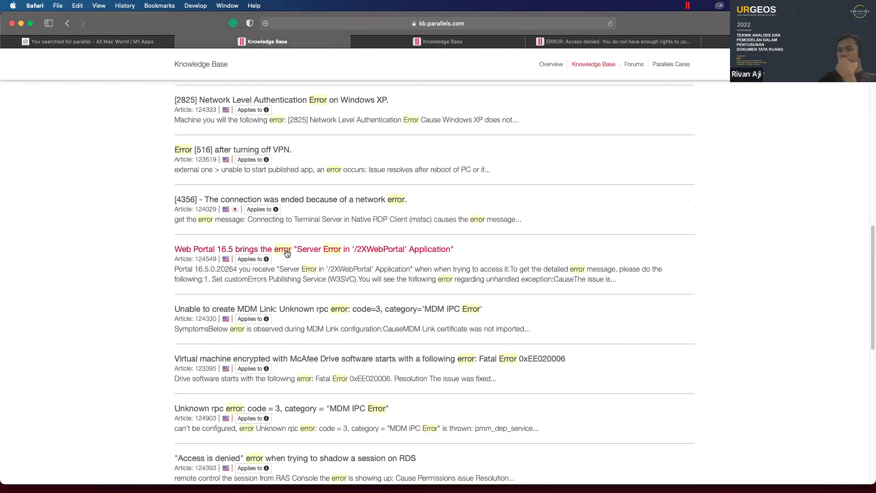
{"action": "scroll", "coordinate": [286, 251], "scroll_direction": "down", "scroll_amount": 5}
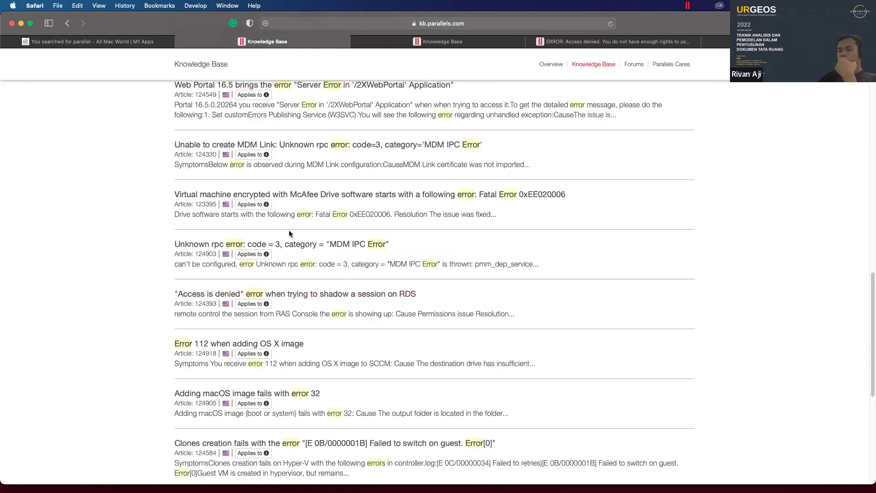
Open the article on the unknown rpc error with code 3, category "MDM IPC Error", and examine its Symptoms, Cause and Resolution
{"action": "left_click", "coordinate": [290, 244]}
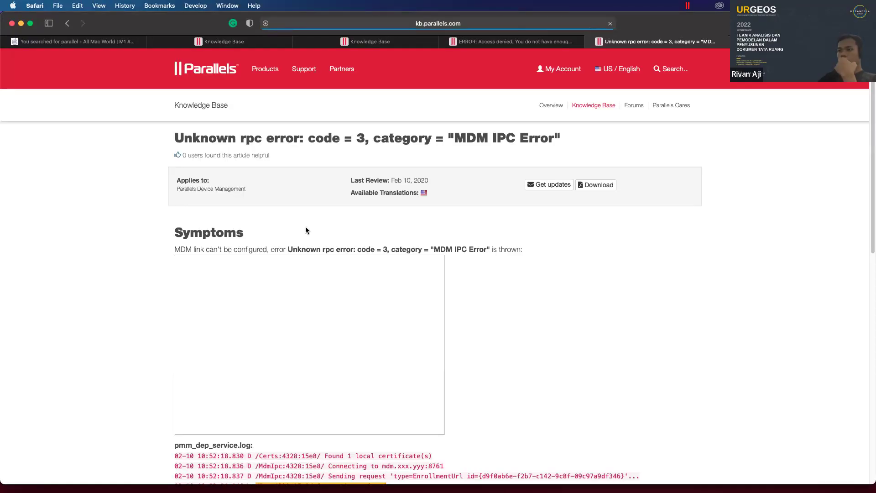
{"action": "scroll", "coordinate": [305, 229], "scroll_direction": "down", "scroll_amount": 5}
{"action": "scroll", "coordinate": [184, 234], "scroll_direction": "up", "scroll_amount": 3}
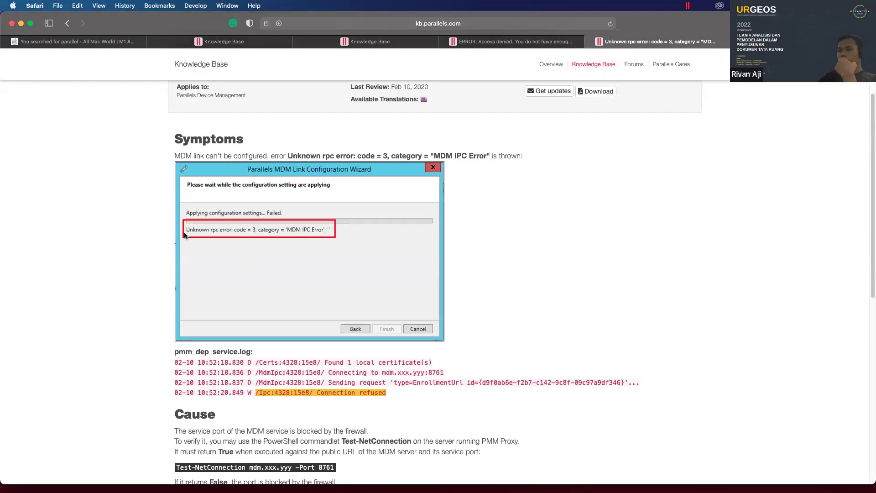
{"action": "left_click_drag", "start_coordinate": [284, 154], "coordinate": [445, 159]}
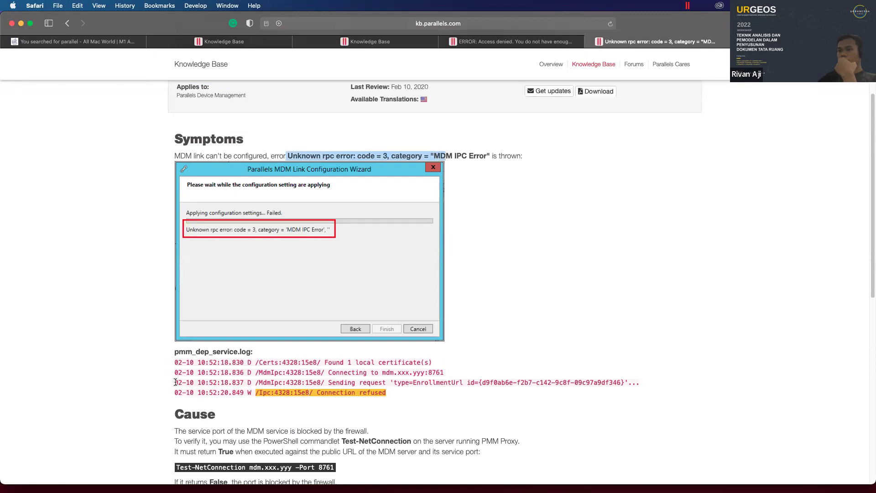
{"action": "scroll", "coordinate": [175, 352], "scroll_direction": "down", "scroll_amount": 5}
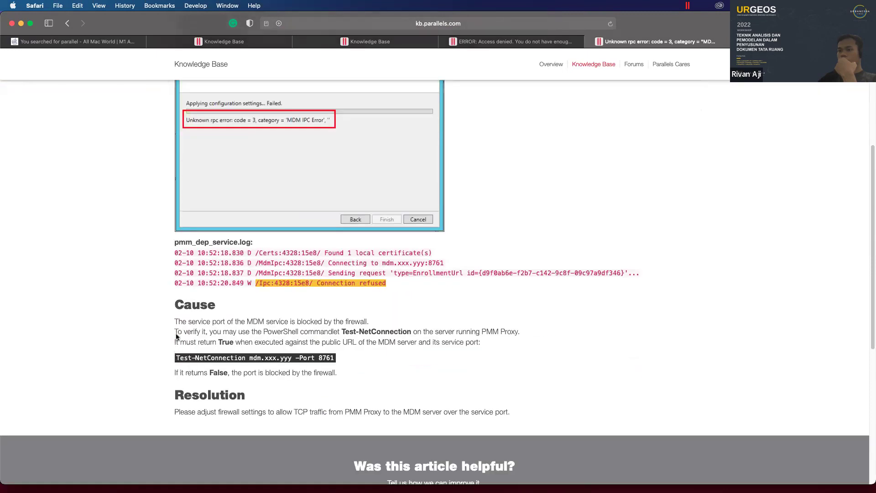
{"action": "left_click_drag", "start_coordinate": [179, 415], "coordinate": [296, 414]}
{"action": "scroll", "coordinate": [464, 385], "scroll_direction": "up", "scroll_amount": 10}
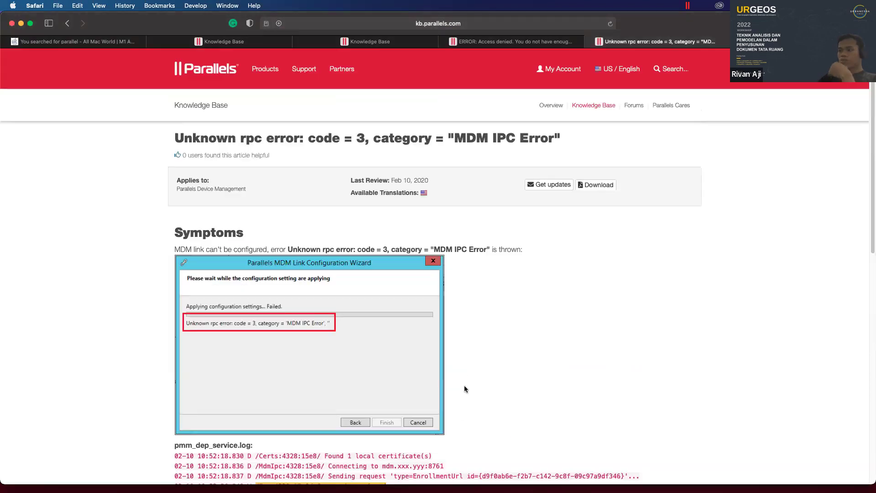